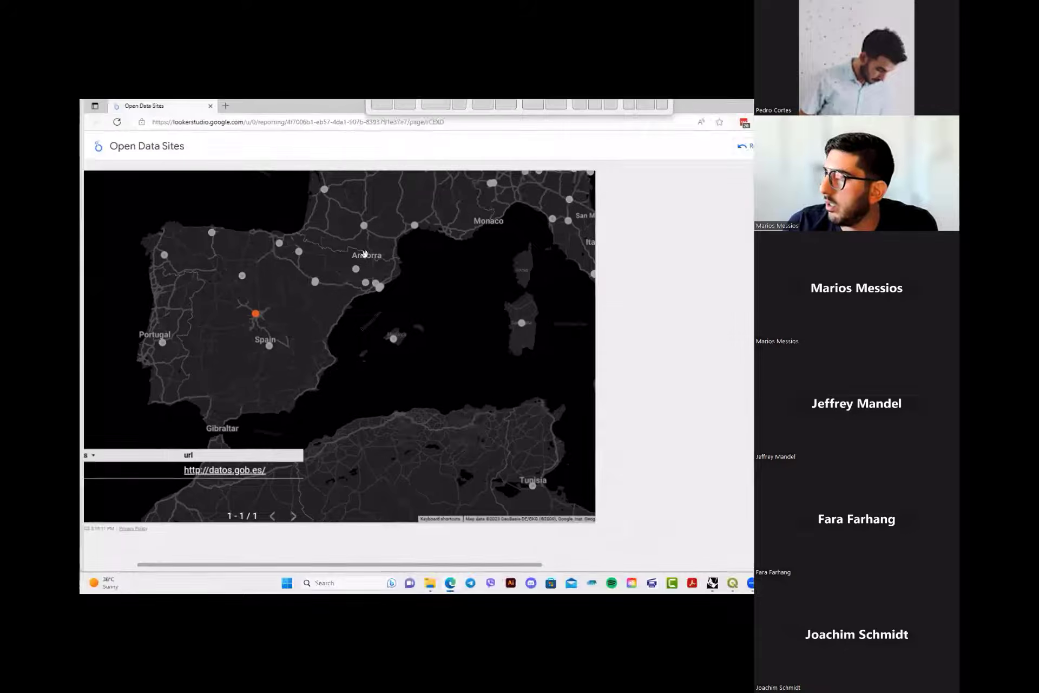
- Locate the Spain site on the open data map of Europe and open its linked datos.gob.es portal
scroll(394, 316, "up", 3)
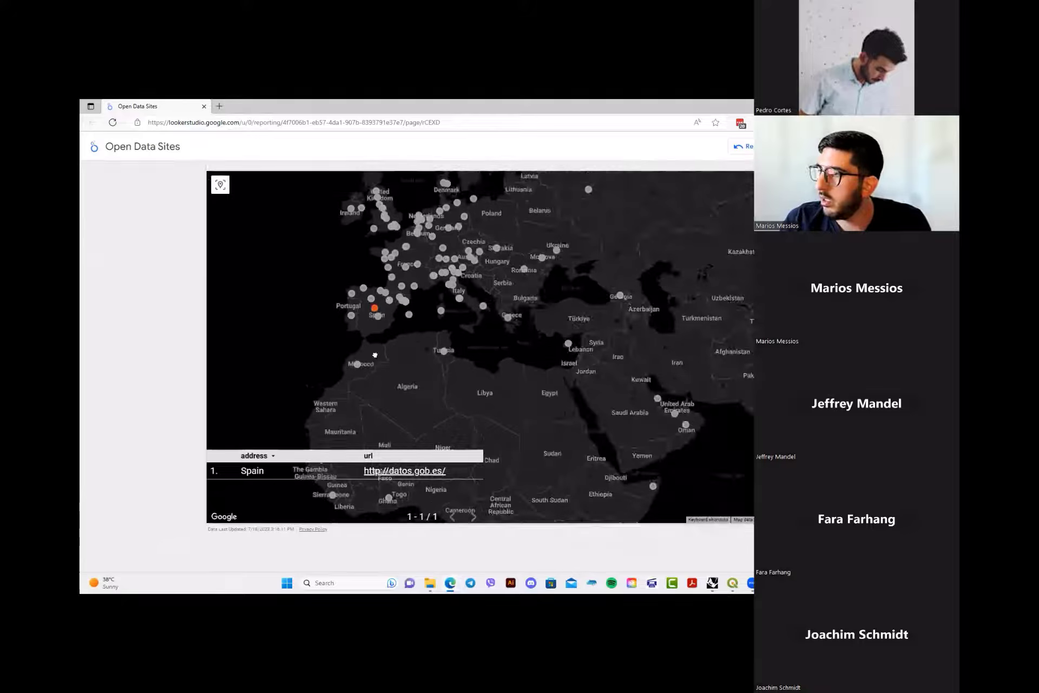
mouse_move(394, 316)
left_mouse_down()
mouse_move(377, 355)
mouse_move(399, 328)
mouse_move(437, 348)
left_mouse_up()
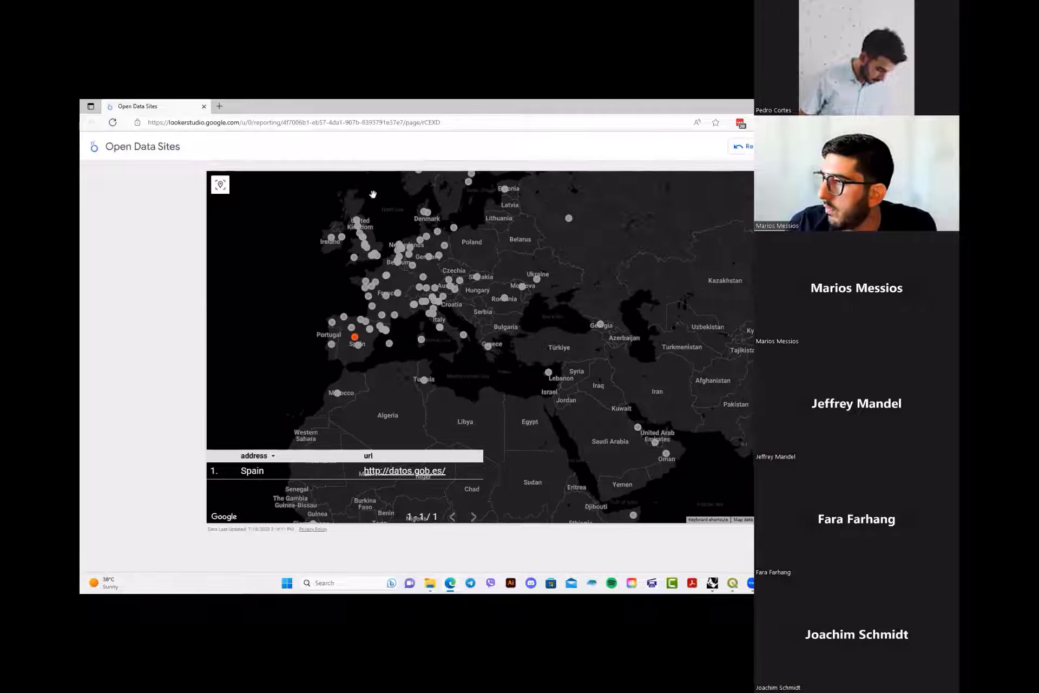
scroll(449, 375, "up", 1)
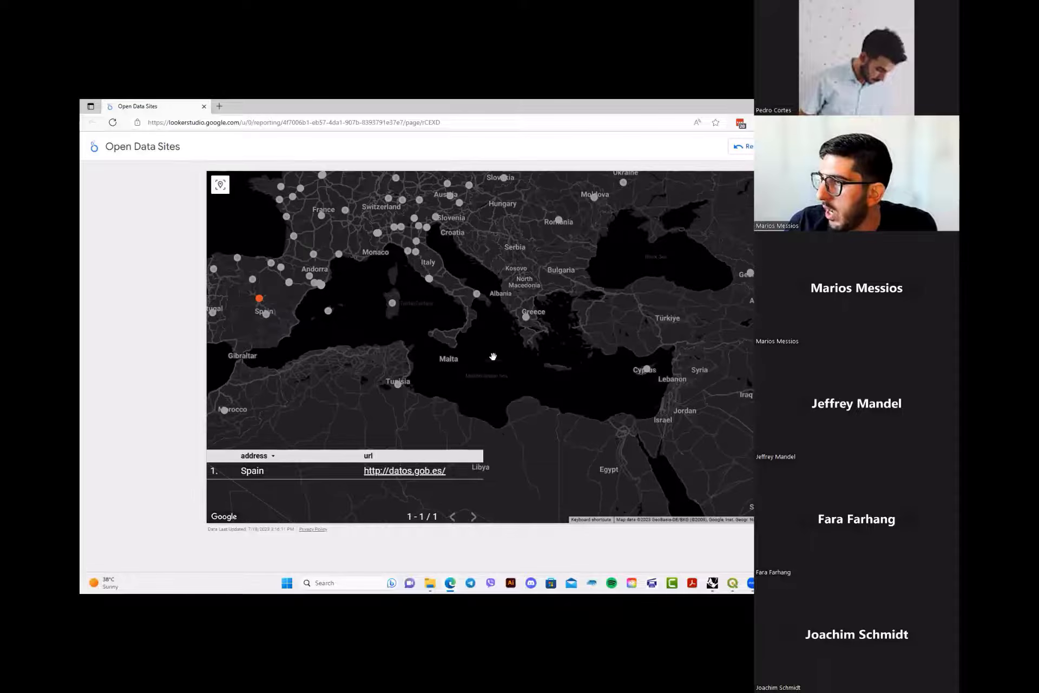
left_click_drag(426, 323, 493, 356)
left_click(407, 289)
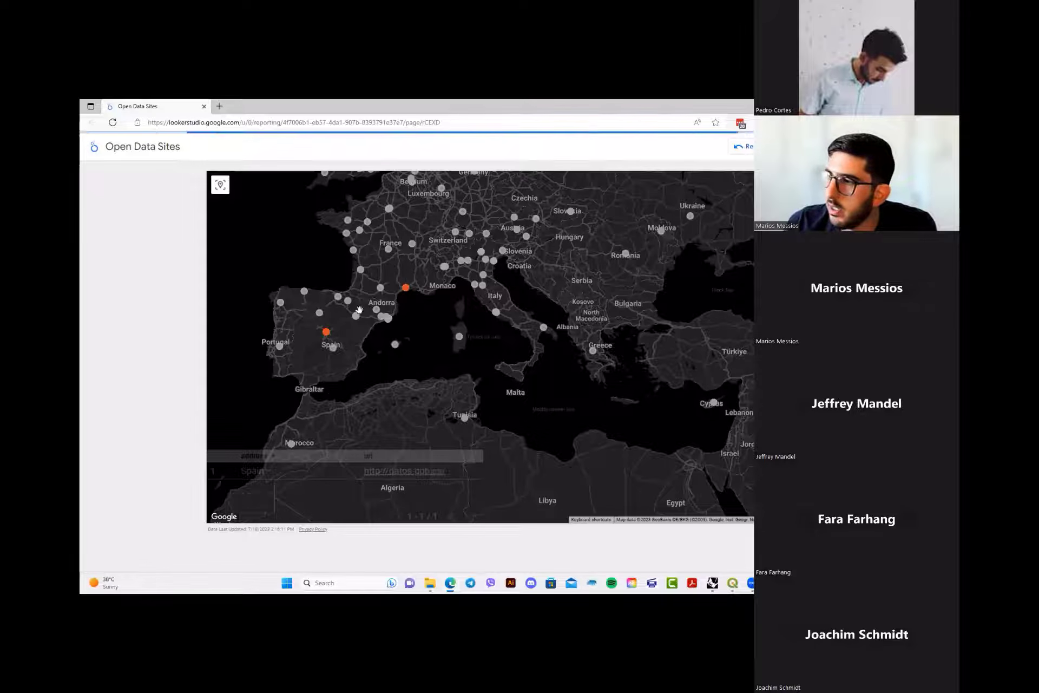
mouse_move(326, 333)
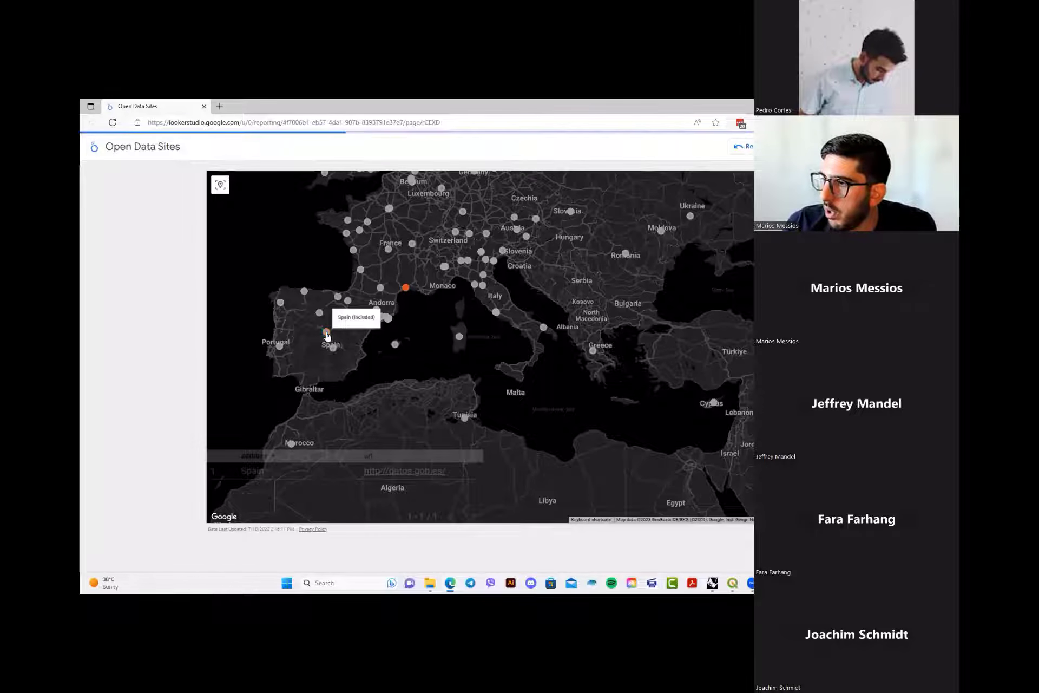
scroll(327, 336, "up", 1)
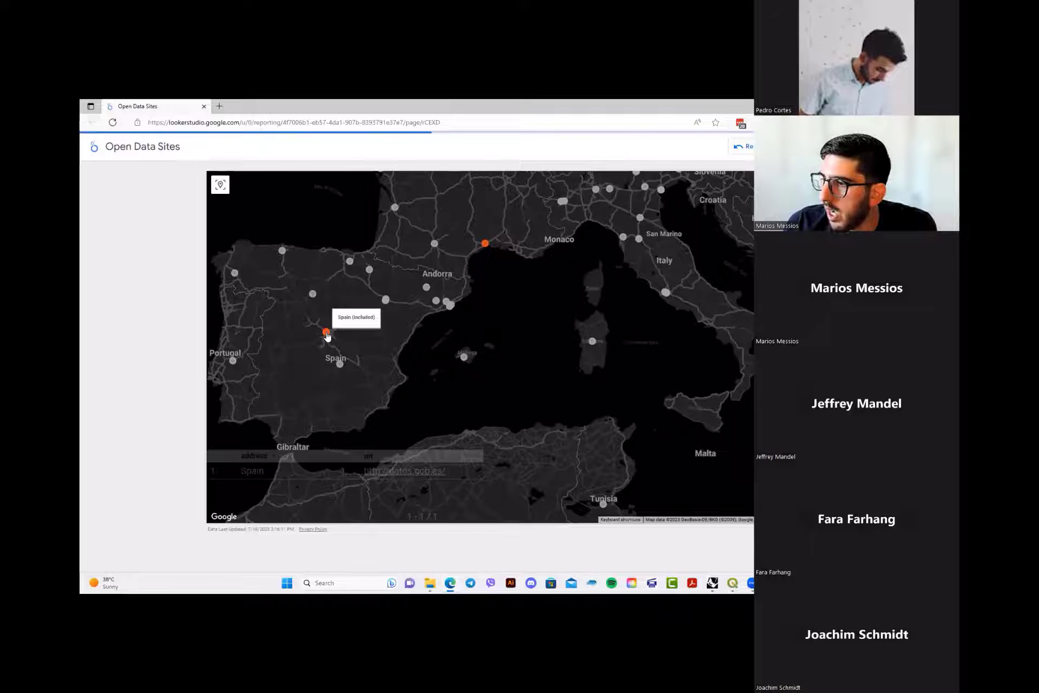
left_click(408, 475)
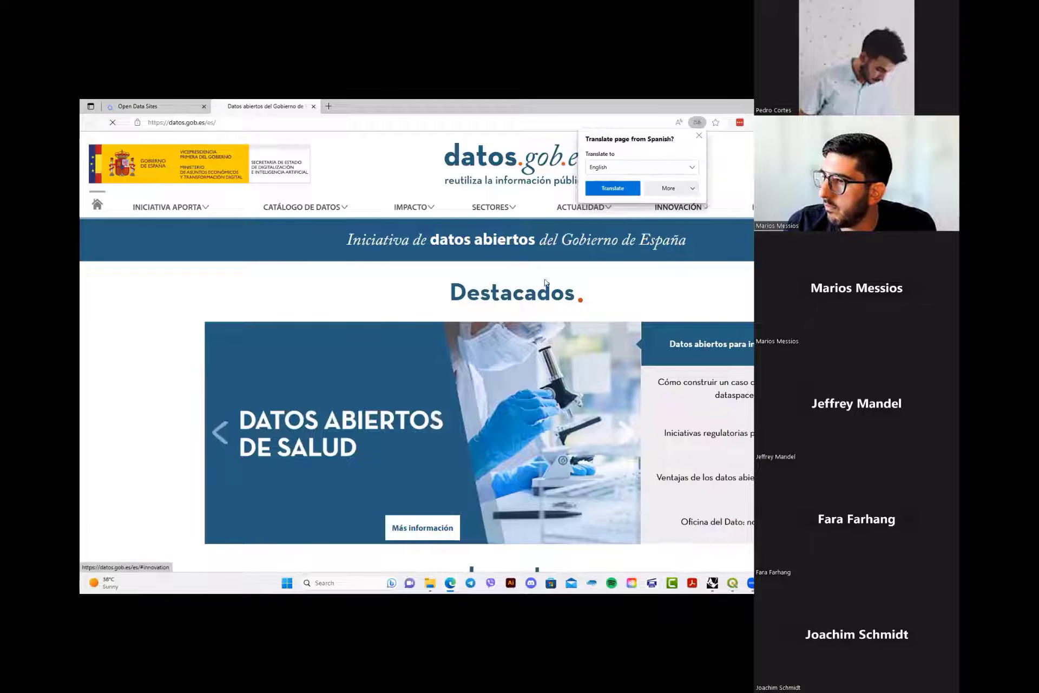
- Look through the datos.gob.es home page and dismiss the offer to translate it
scroll(278, 324, "down", 5)
scroll(184, 308, "down", 6)
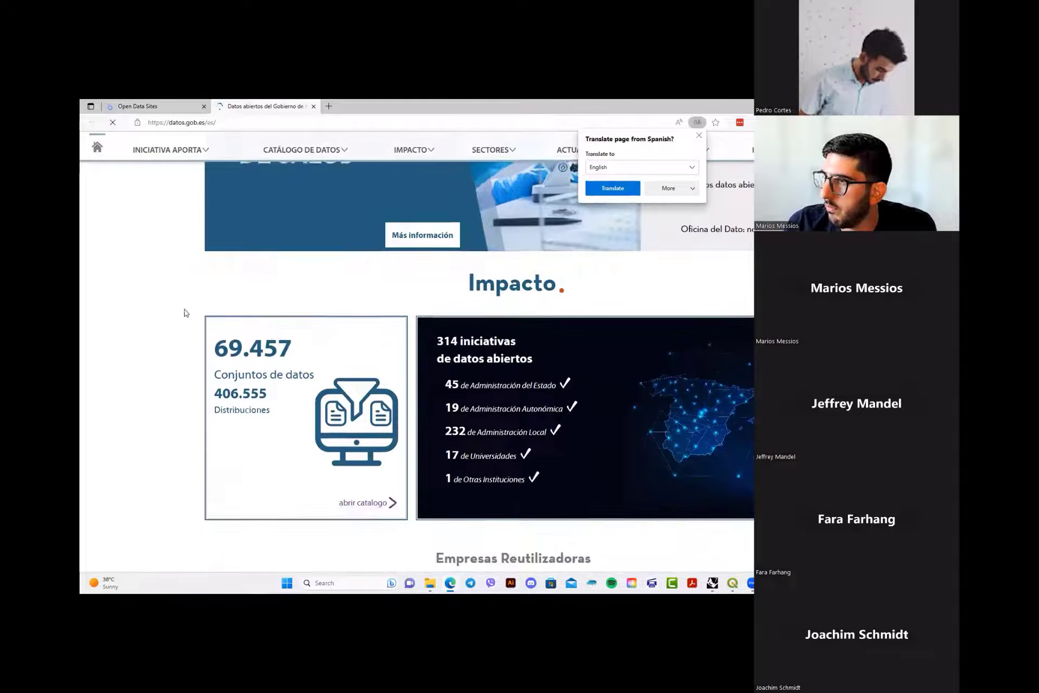
scroll(185, 313, "up", 4)
scroll(183, 312, "up", 5)
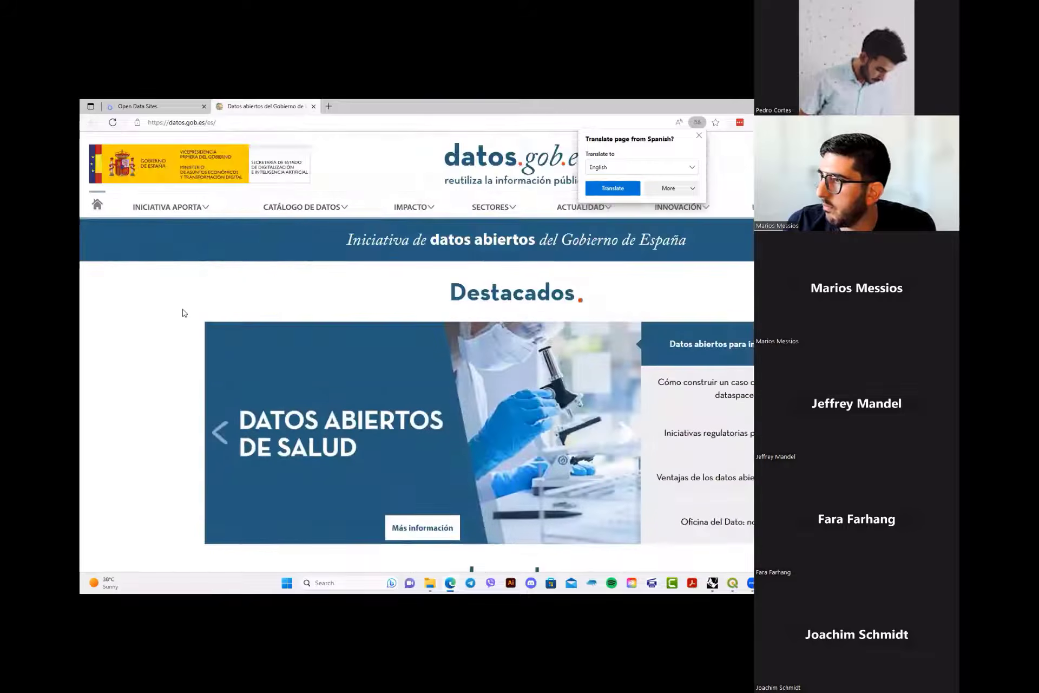
left_click(699, 136)
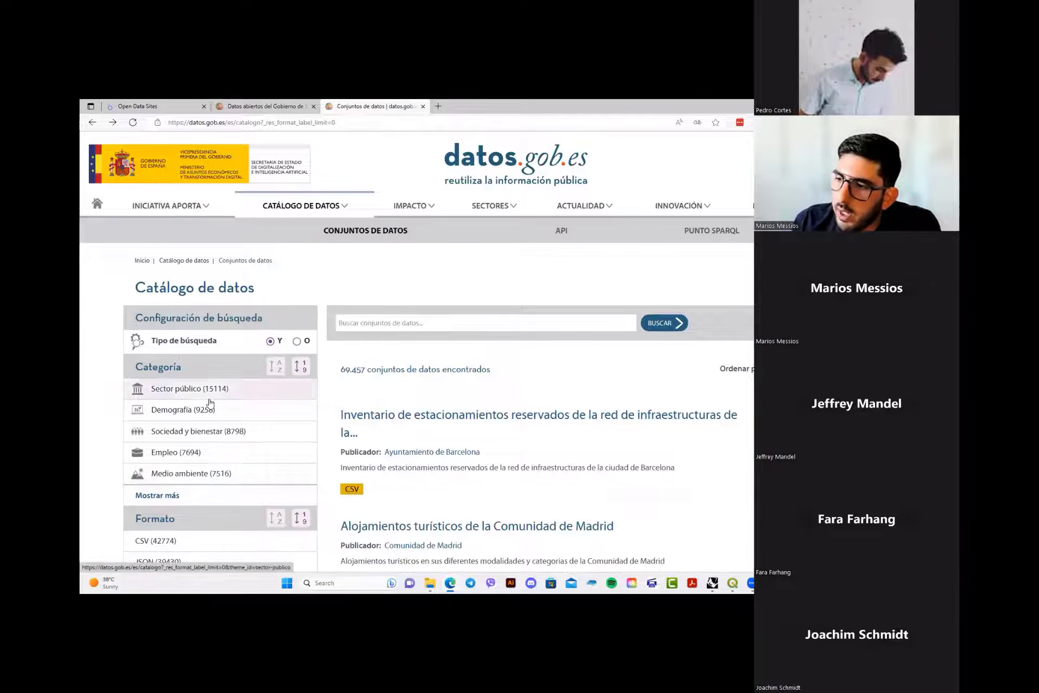
- Review the file formats in the data catalogue and filter the datasets by SHP
scroll(210, 403, "down", 5)
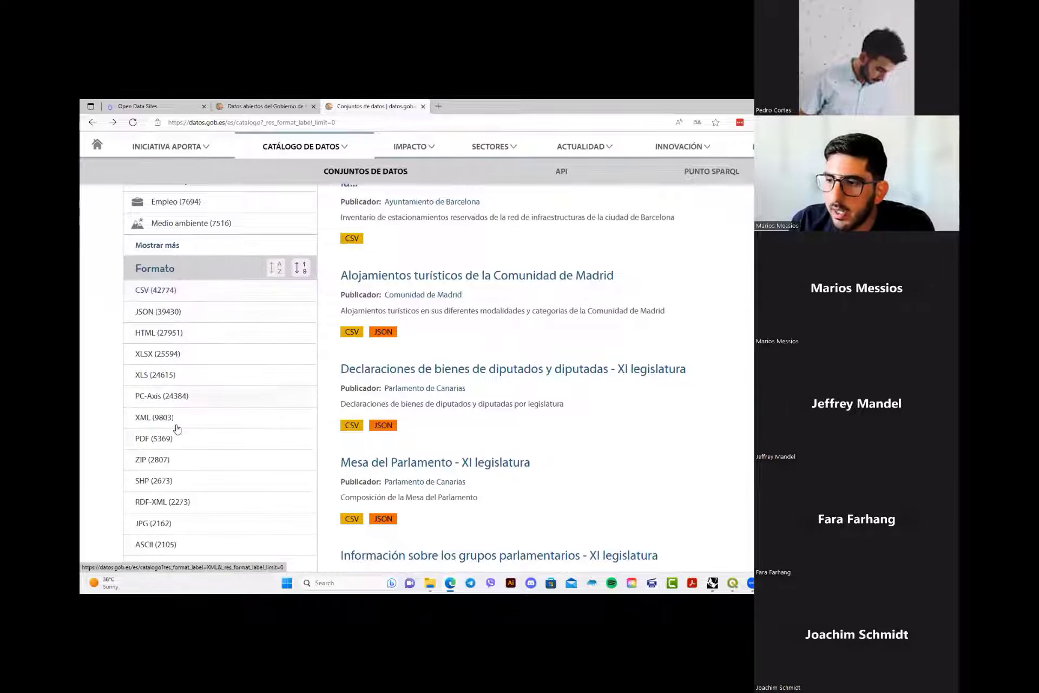
scroll(187, 450, "down", 1)
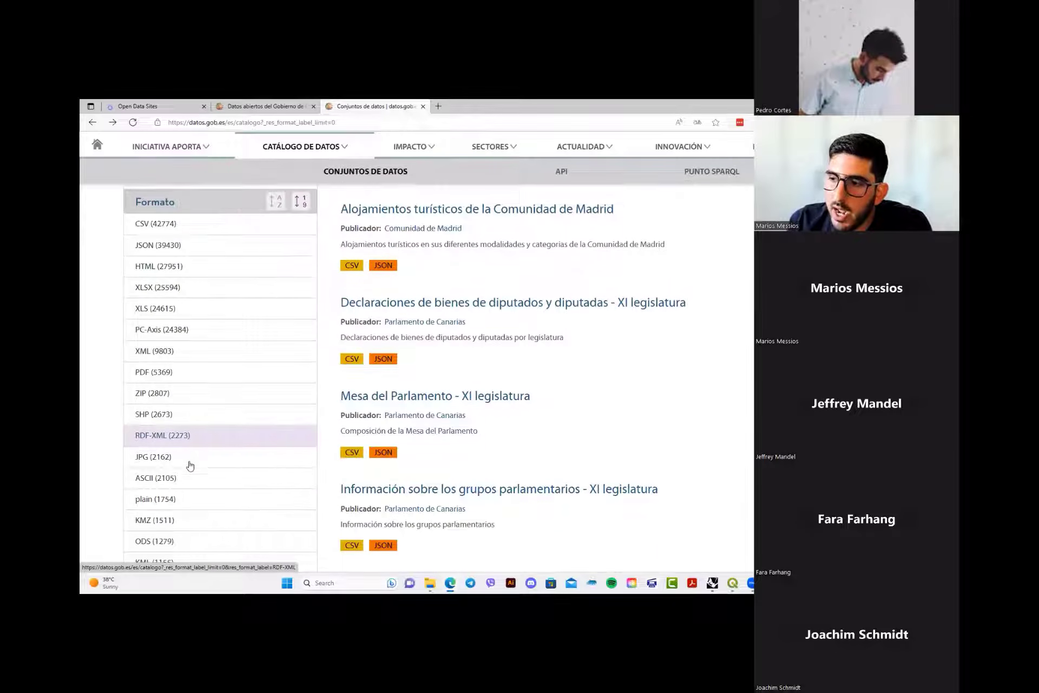
scroll(190, 465, "down", 2)
scroll(195, 475, "down", 1)
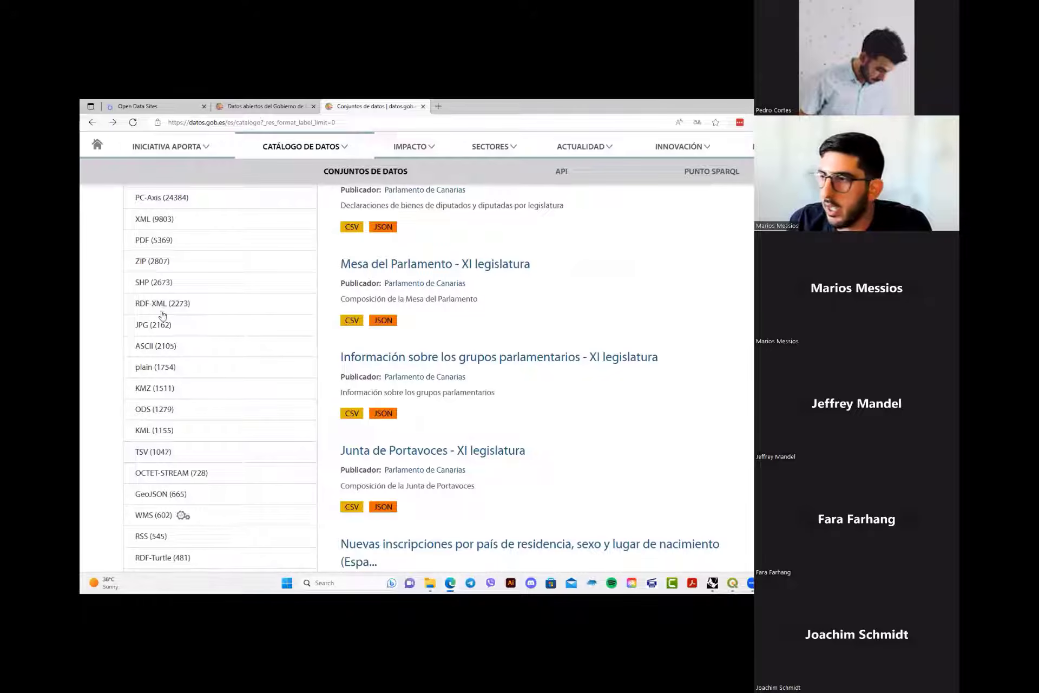
scroll(287, 336, "up", 4)
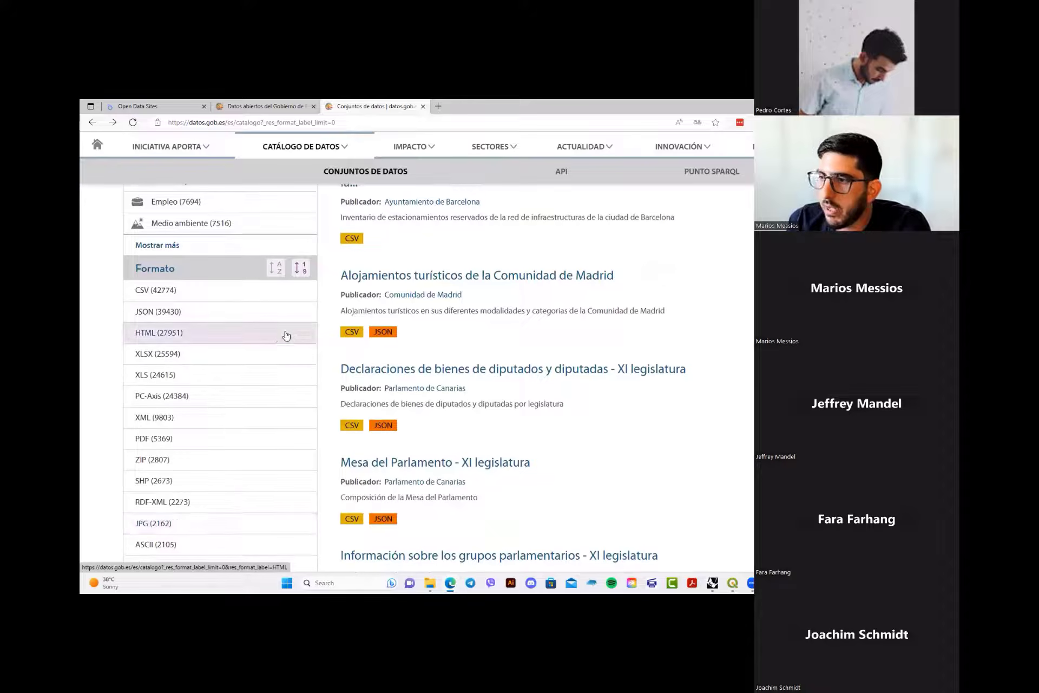
scroll(260, 357, "down", 1)
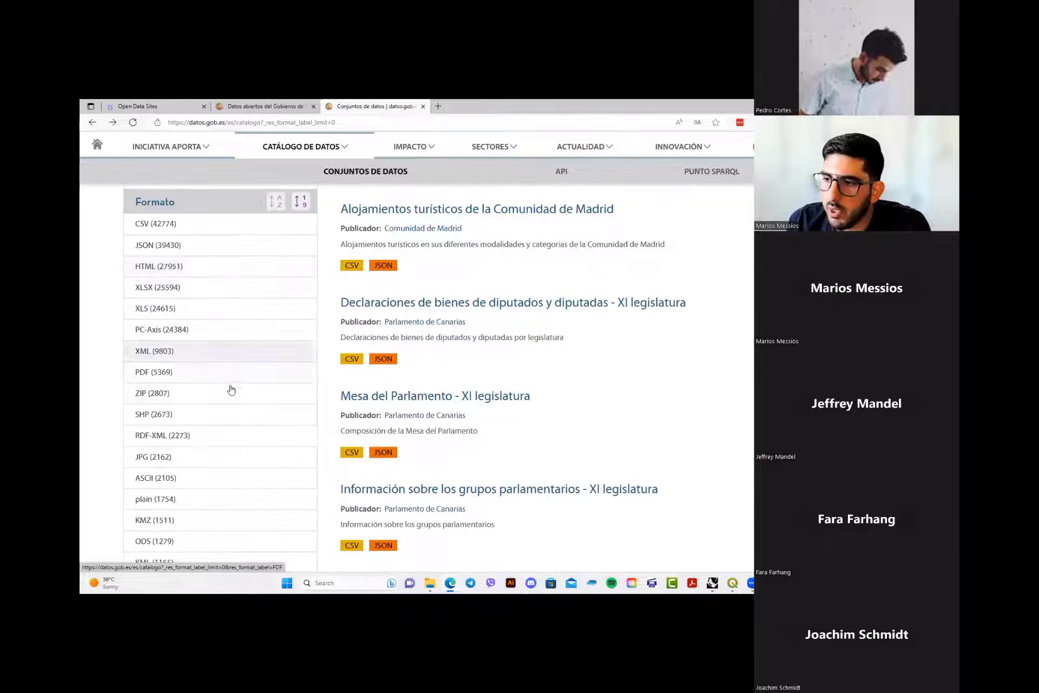
left_click(153, 416)
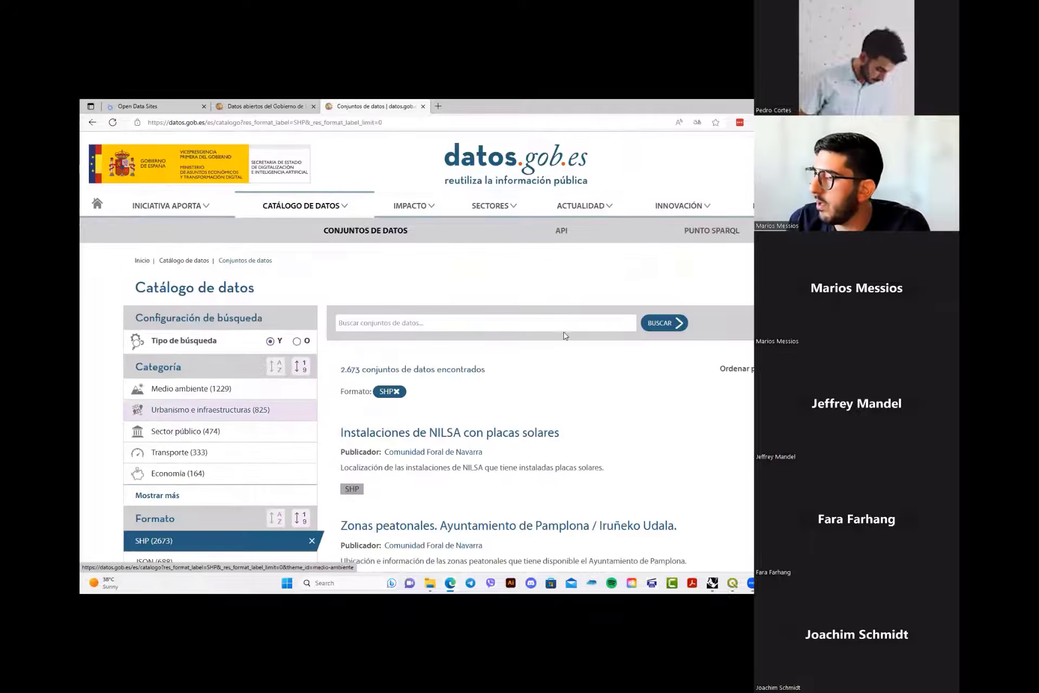
- Open the dataset "Zonas peatonales. Ayuntamiento de Pamplona / Iruñeko Udala." and view its available distributions
scroll(376, 382, "down", 4)
scroll(612, 292, "up", 1)
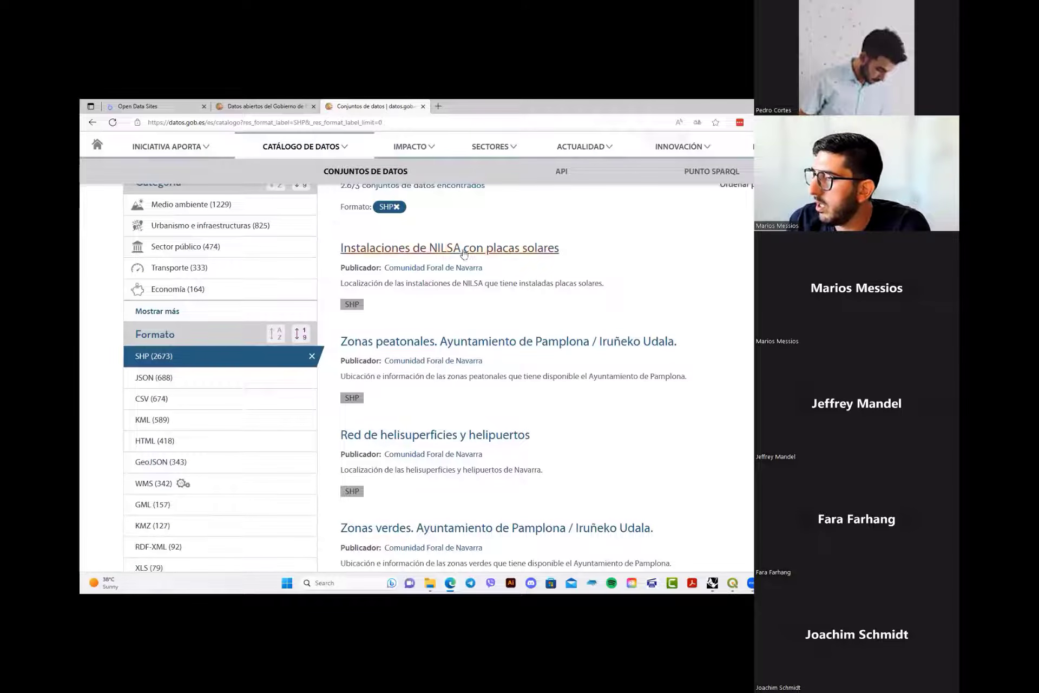
left_click(468, 341)
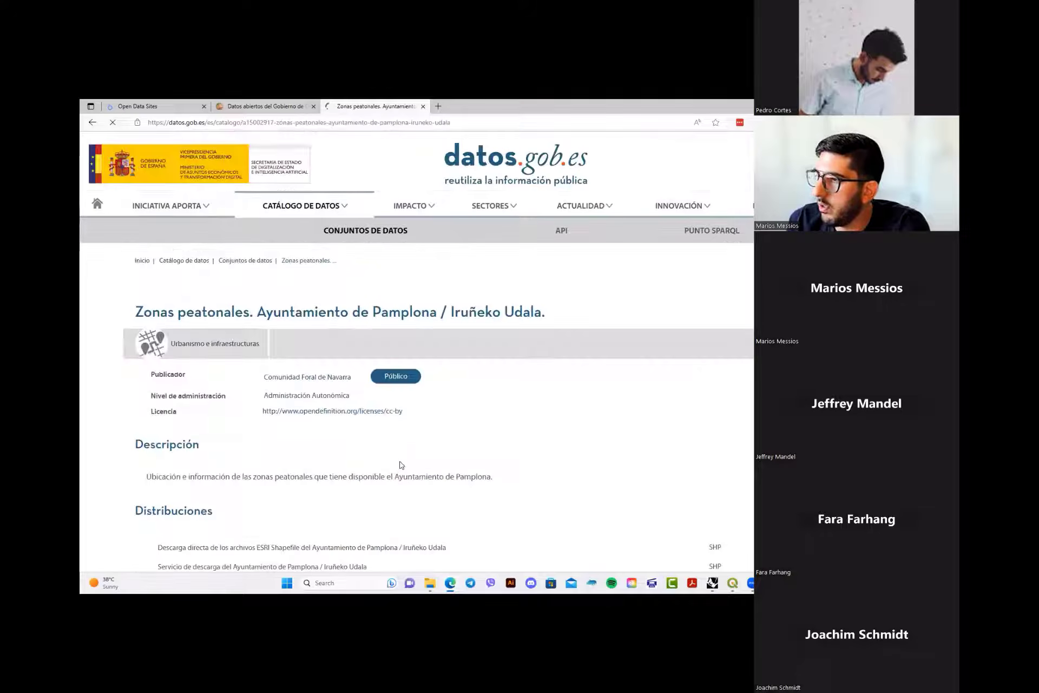
scroll(425, 467, "down", 3)
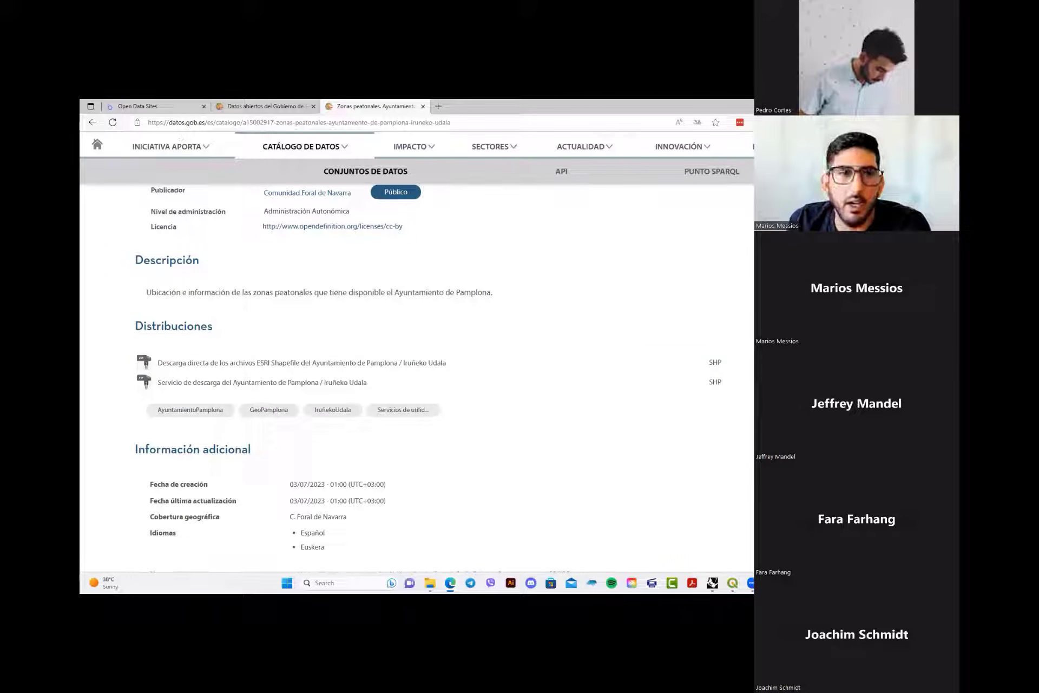
- Bring up the geoBoundaries page for Spain, and switch to QGIS to examine the geoBoundaries-ESP-ADM2 layer
left_click_drag(509, 107, 470, 119)
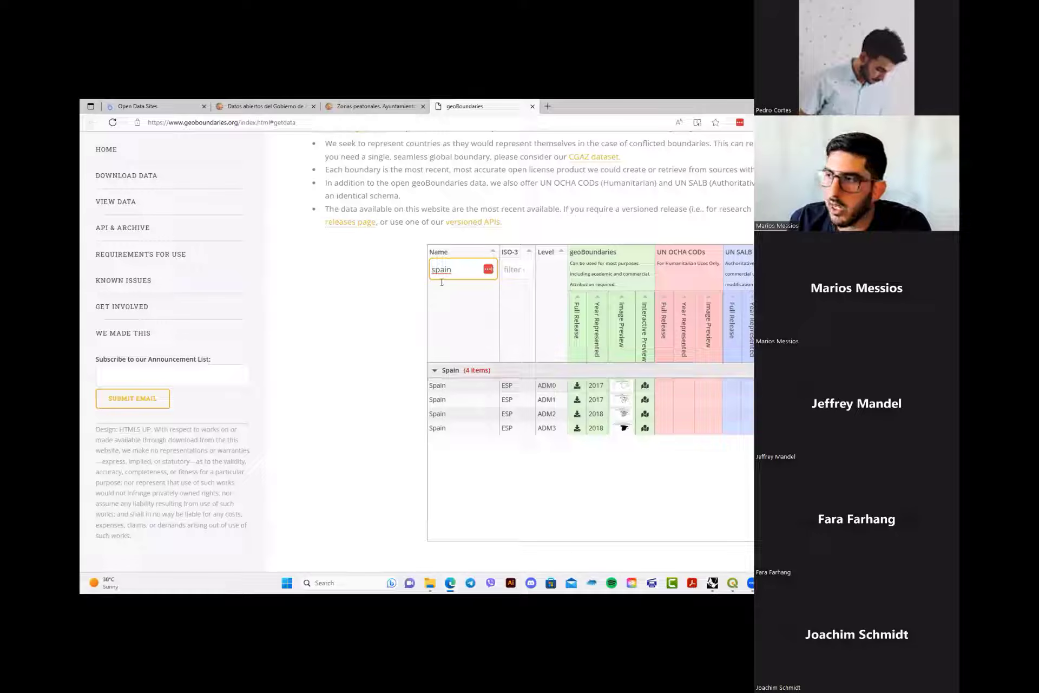
left_click(734, 587)
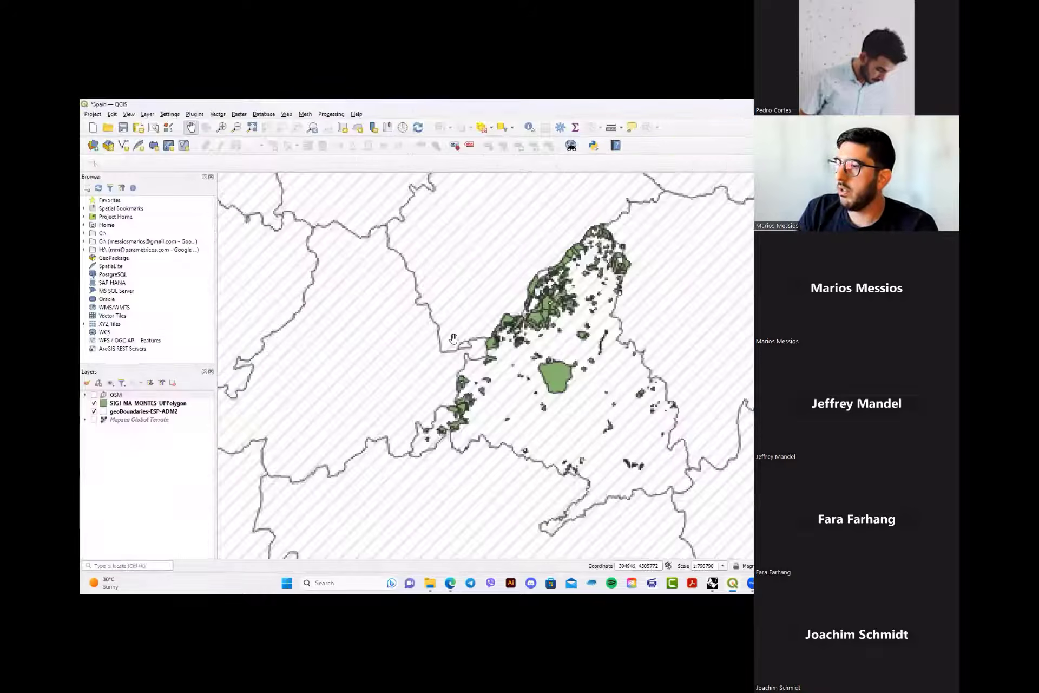
scroll(453, 338, "down", 3)
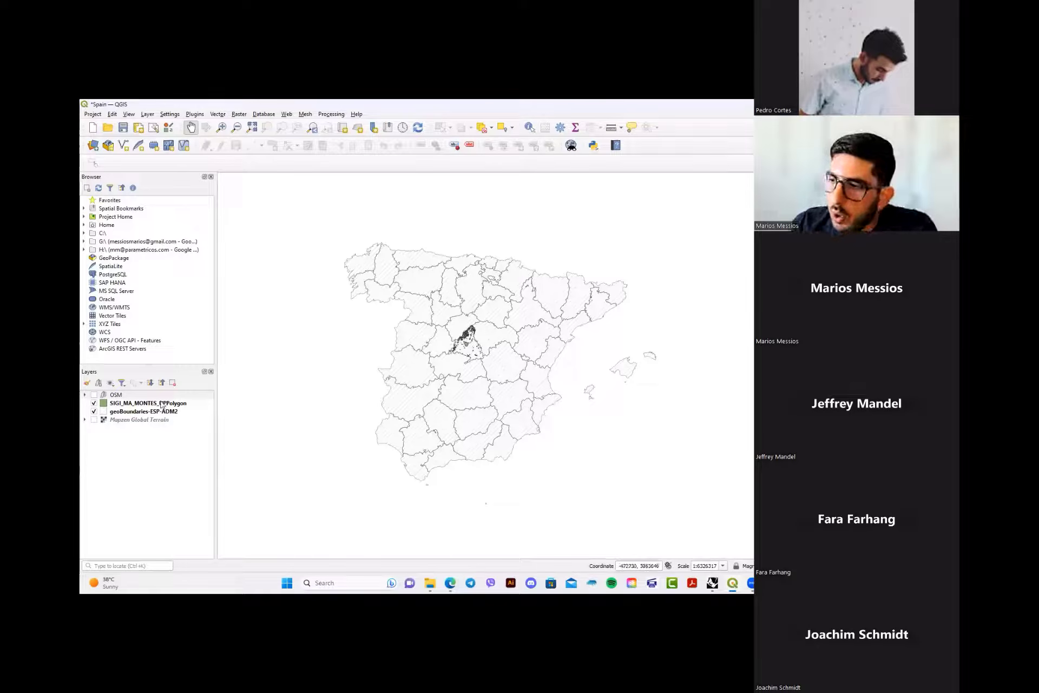
left_click(142, 412)
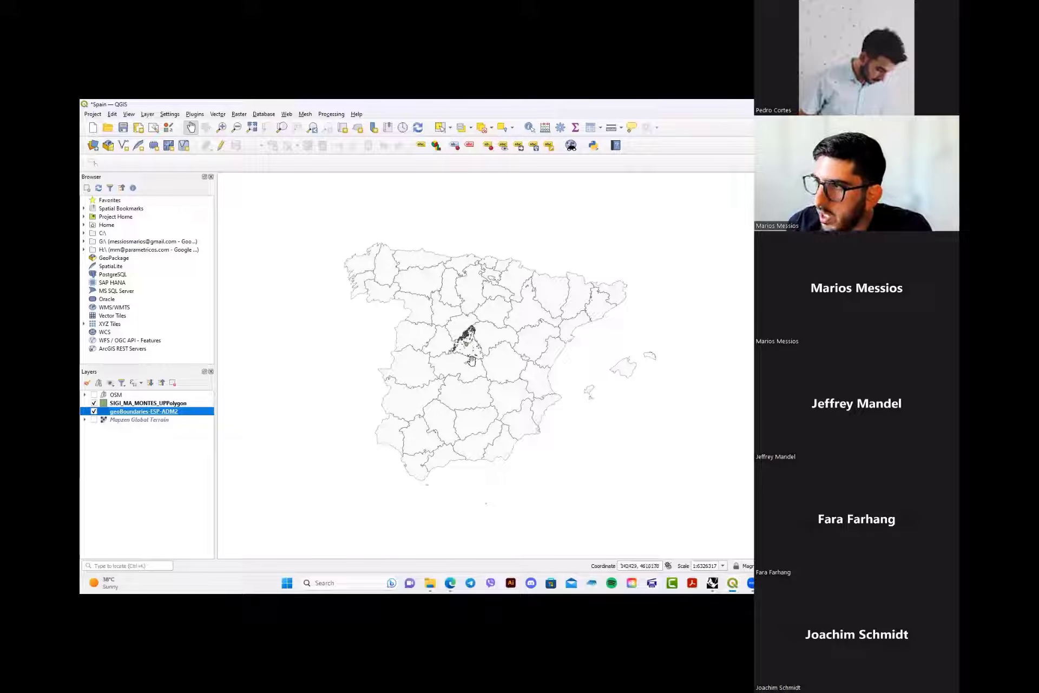
scroll(472, 360, "up", 3)
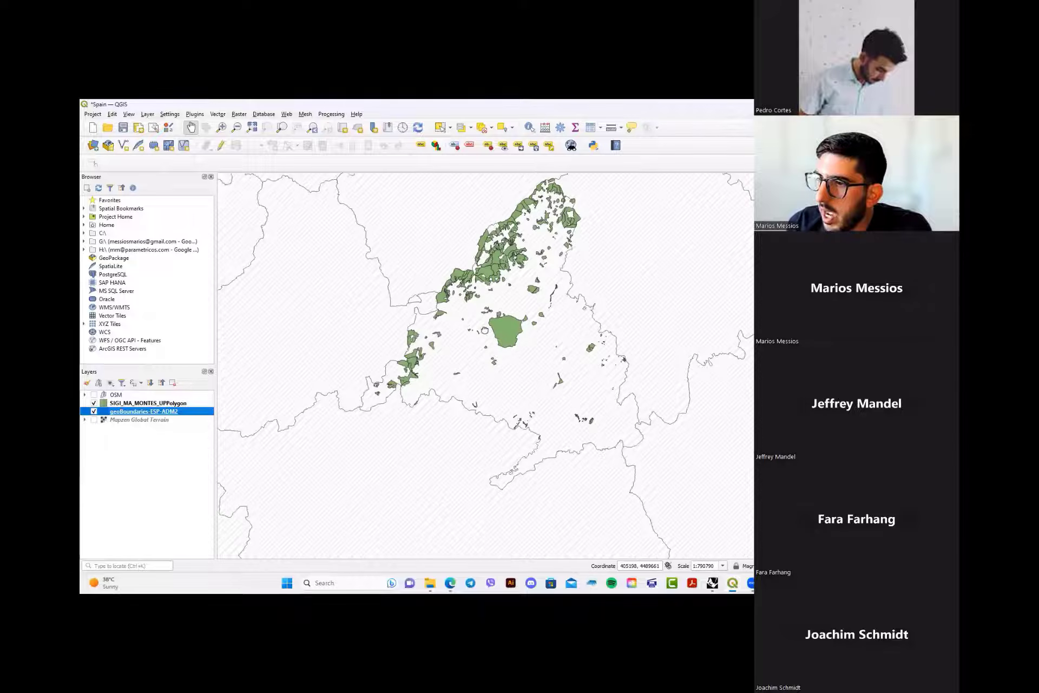
left_click_drag(485, 329, 474, 371)
- Select the SIGI_MA_MONTES_UPPolygon layer and examine its green polygons in the central province of Spain
left_click(139, 404)
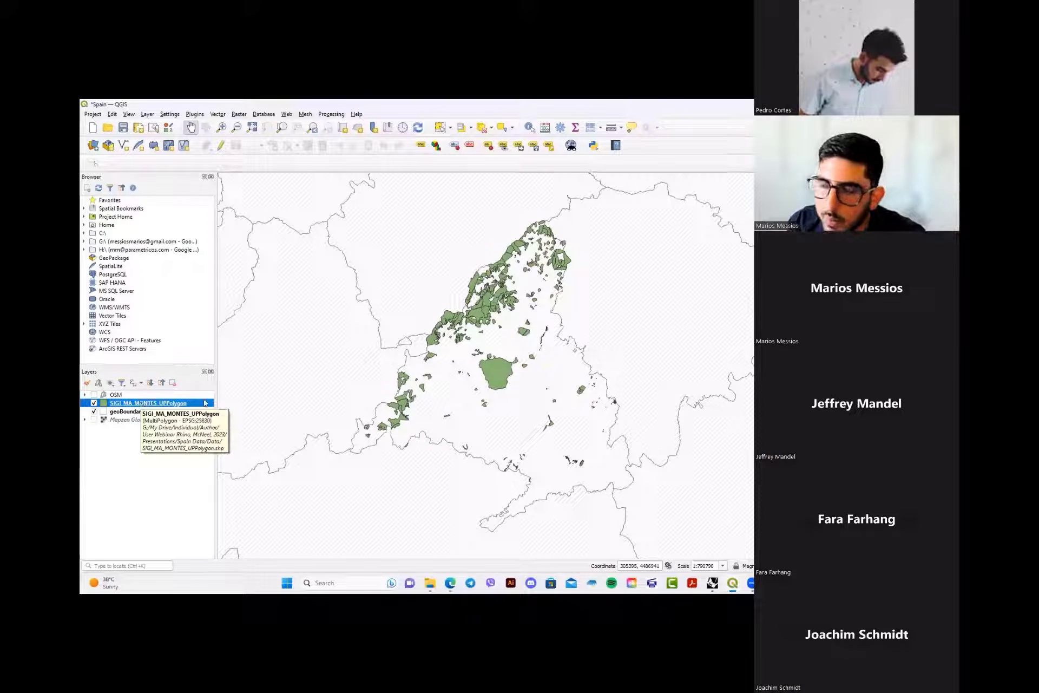
scroll(509, 337, "up", 1)
left_click_drag(508, 337, 515, 382)
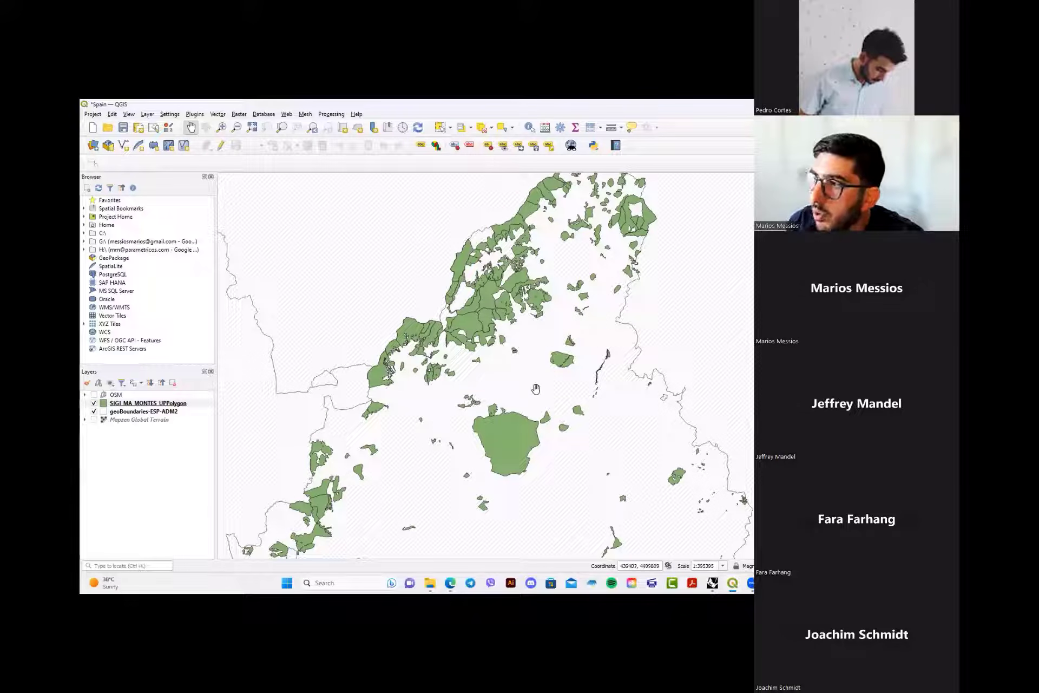
left_click_drag(513, 401, 505, 423)
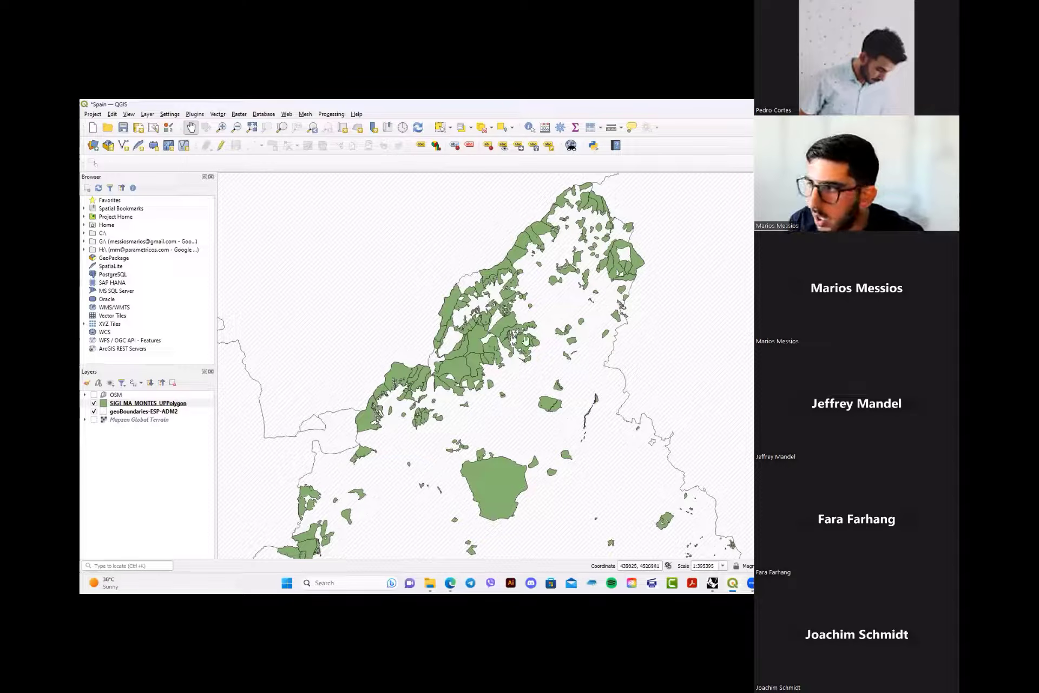
scroll(526, 341, "up", 1)
left_click_drag(576, 356, 566, 371)
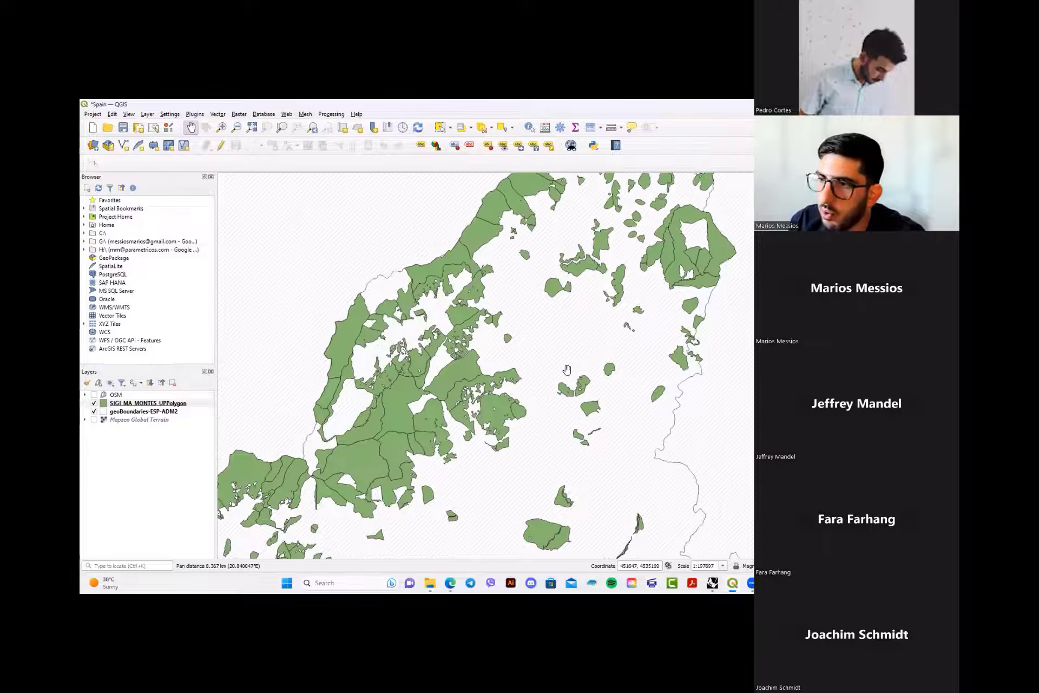
- Mark a rectangular download area over the green polygons in the province's northeast with the OSM Downloader
left_click_drag(601, 286, 565, 370)
scroll(564, 366, "up", 2)
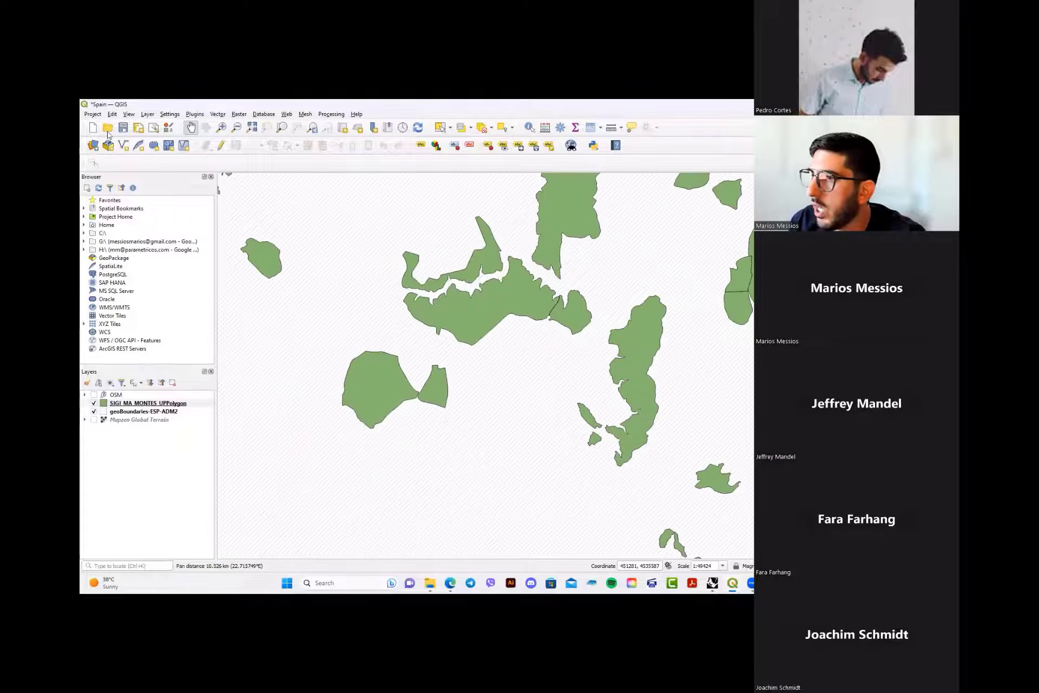
left_click(93, 165)
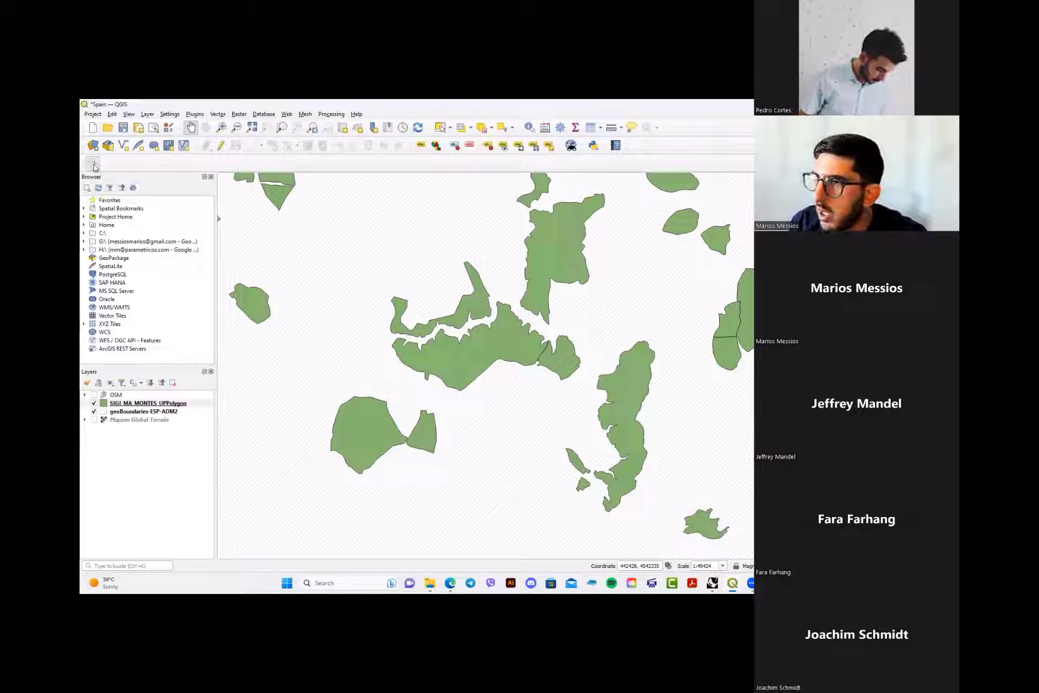
left_click_drag(530, 336, 639, 445)
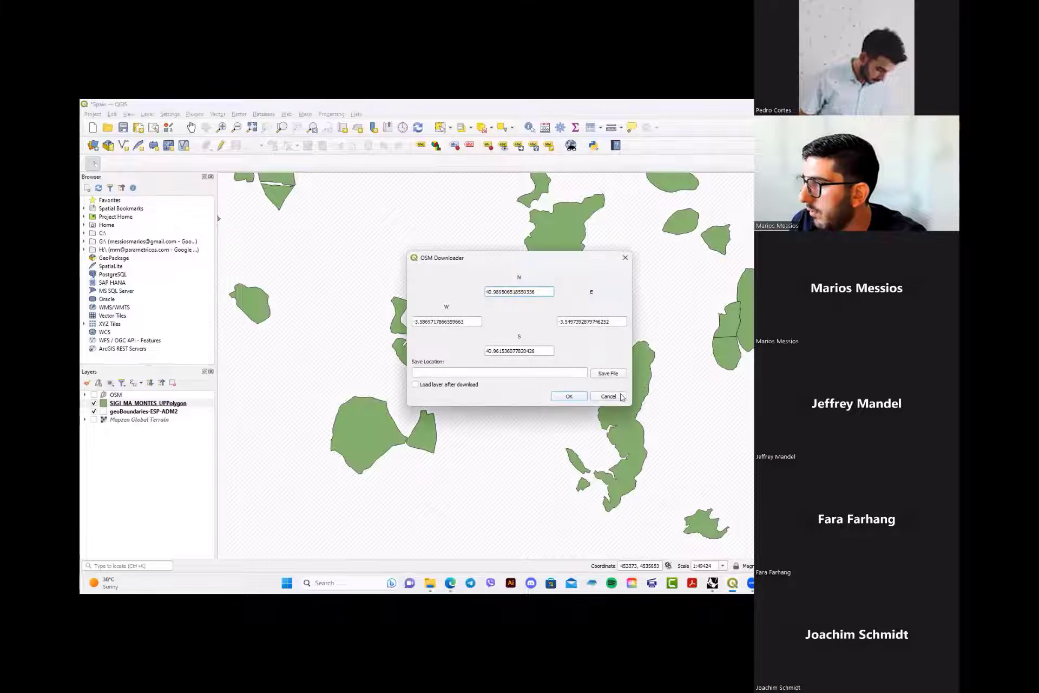
- Set the OSM download's save location to a file named Data on the Desktop
left_click(608, 373)
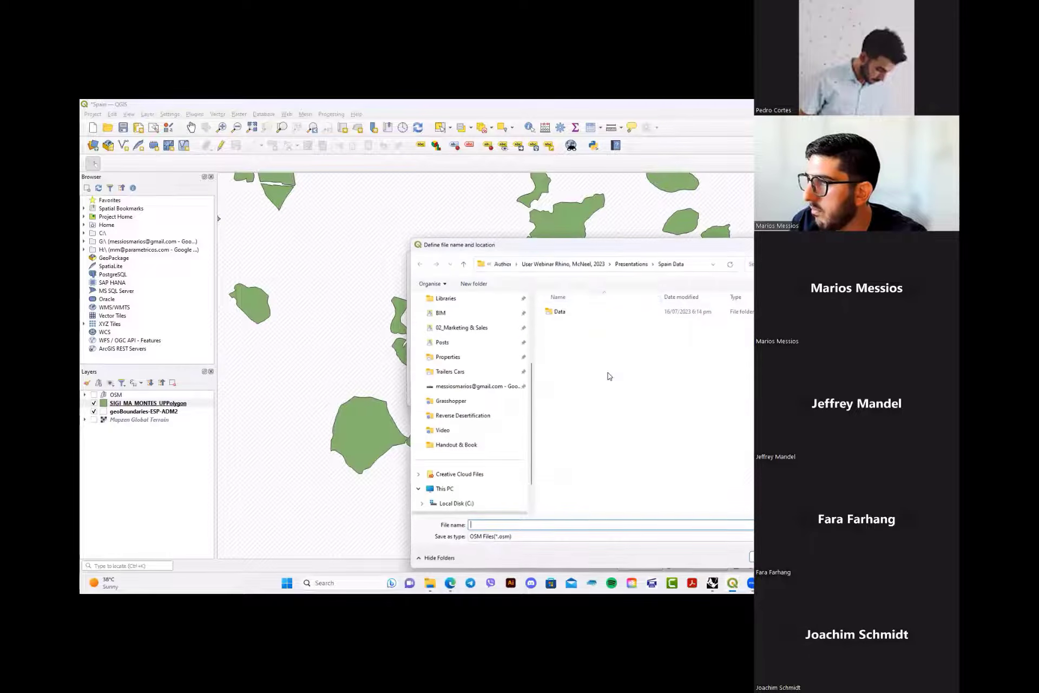
scroll(470, 314, "up", 3)
left_click(460, 342)
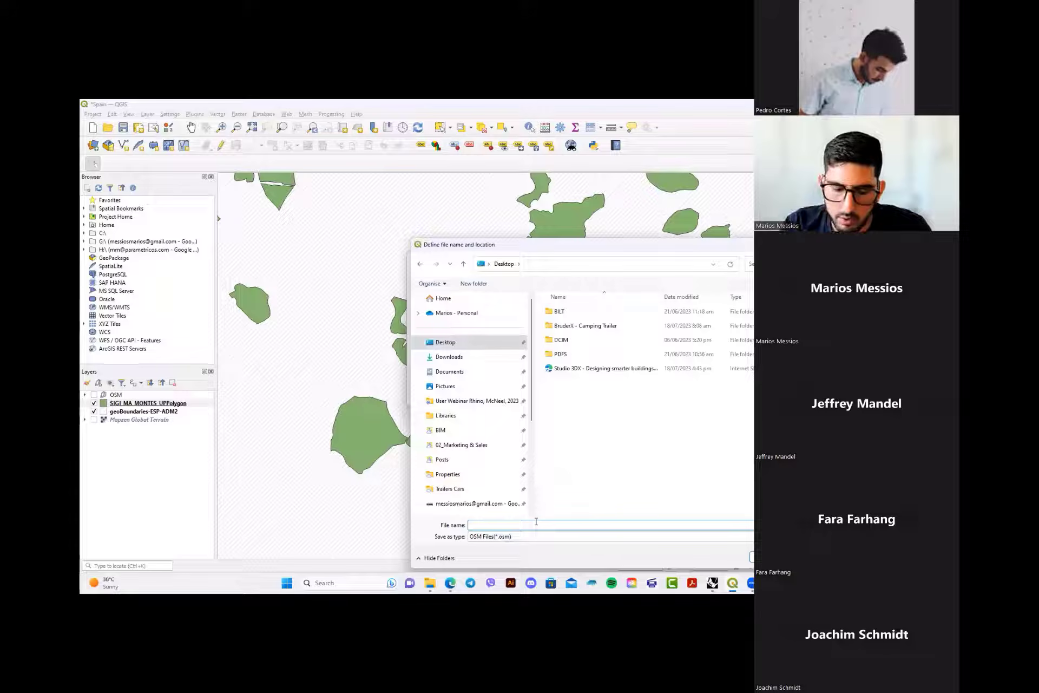
type("Data")
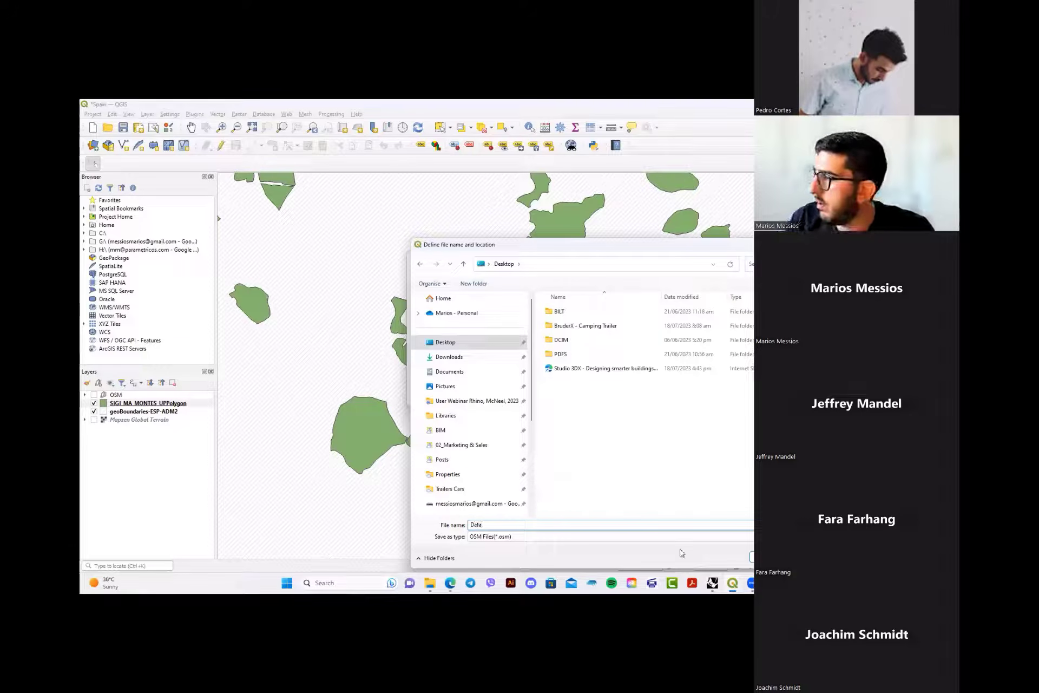
key("Return")
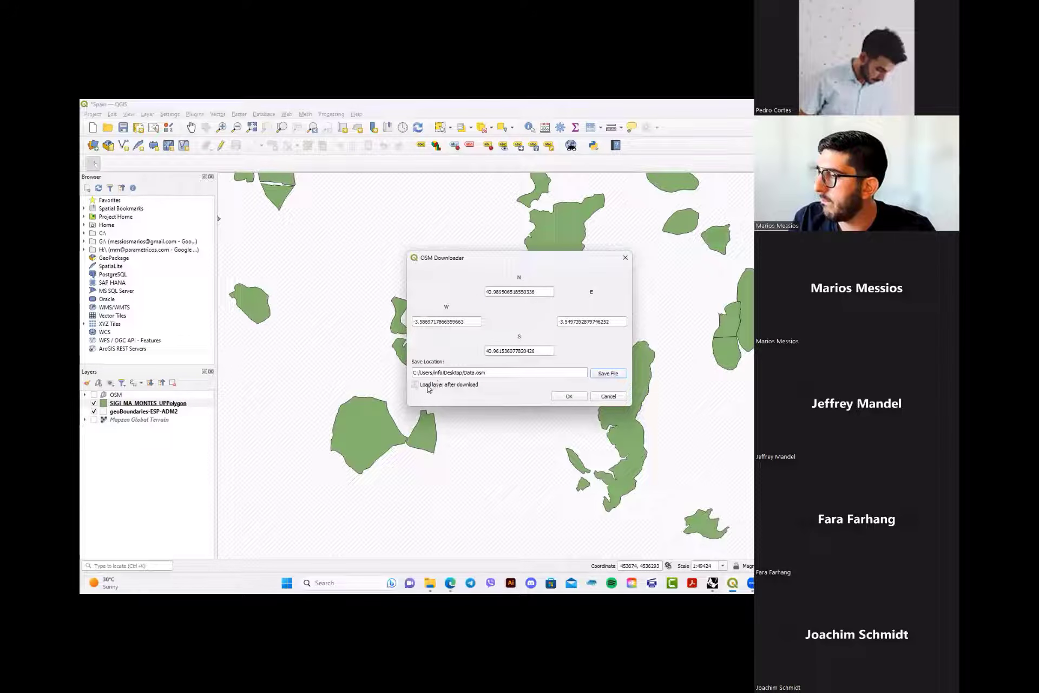
- Download the OSM data for the marked area, load it into the map, and examine the streets of Manjirón
left_click(576, 399)
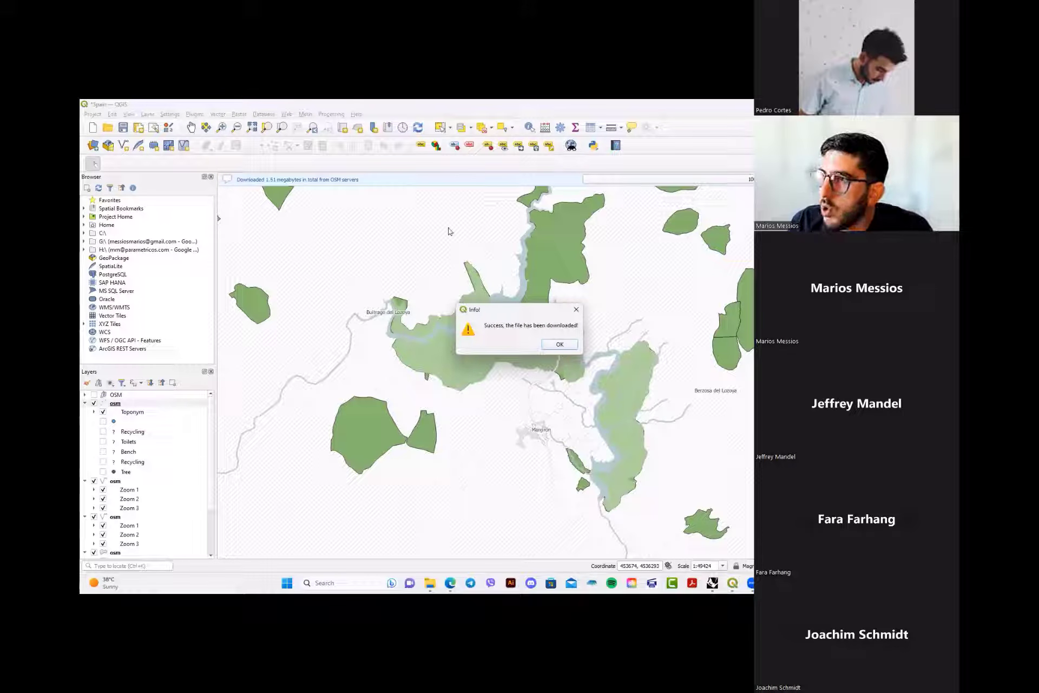
left_click(559, 346)
scroll(536, 430, "up", 2)
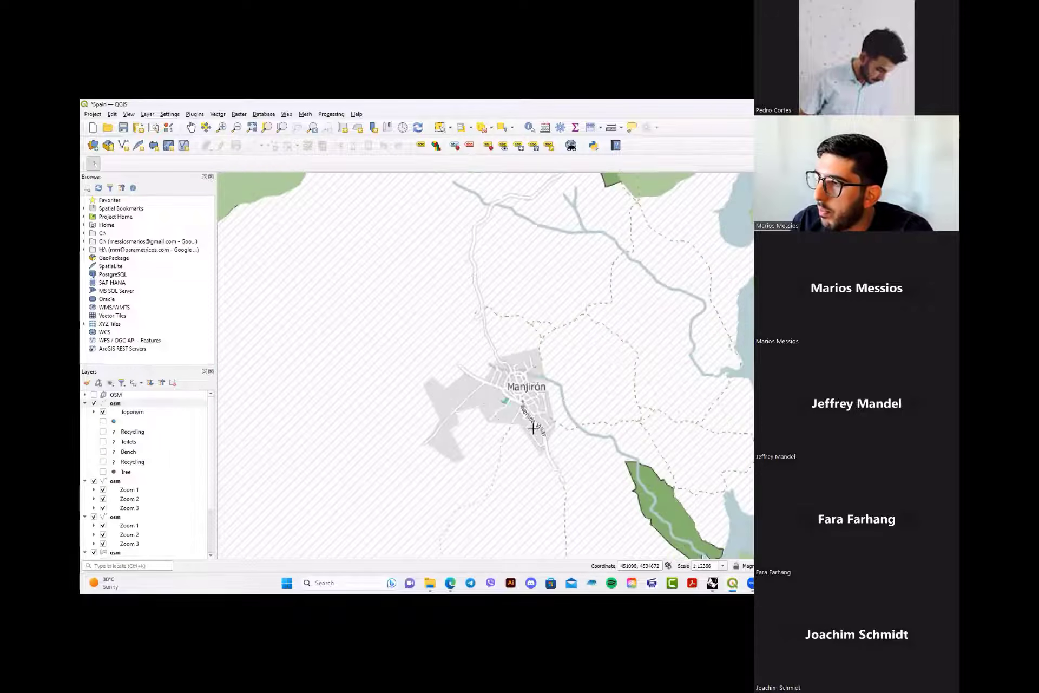
scroll(622, 311, "up", 1)
scroll(429, 396, "up", 1)
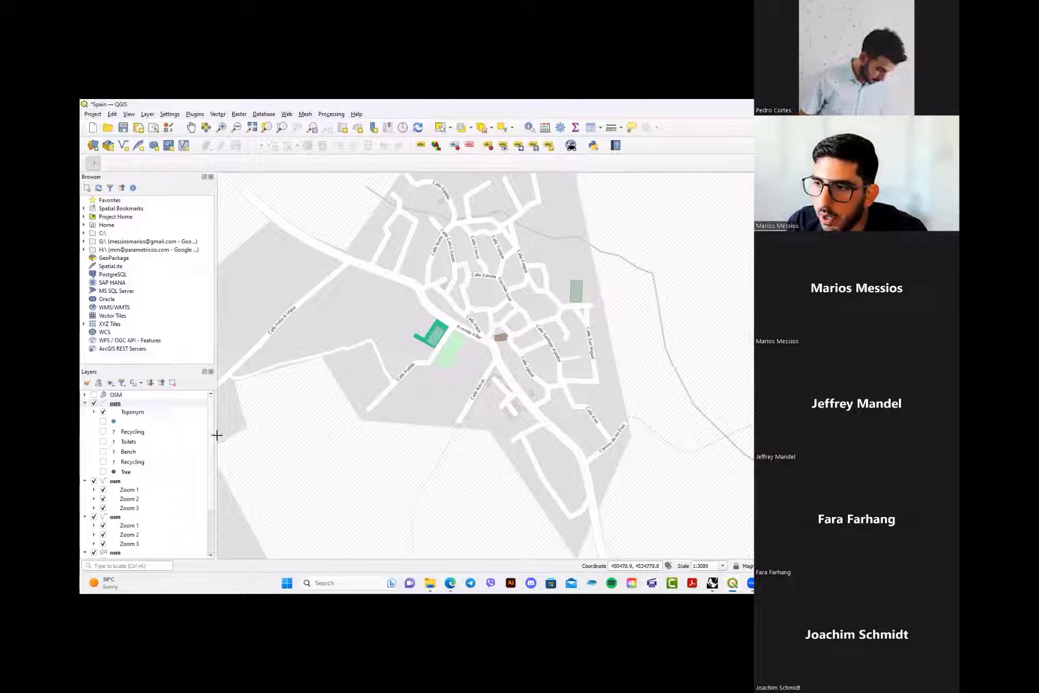
- Expand the Toponym group of the uppermost osm layer and inspect the Cities & Towns marker symbol without changing it
left_click(85, 404)
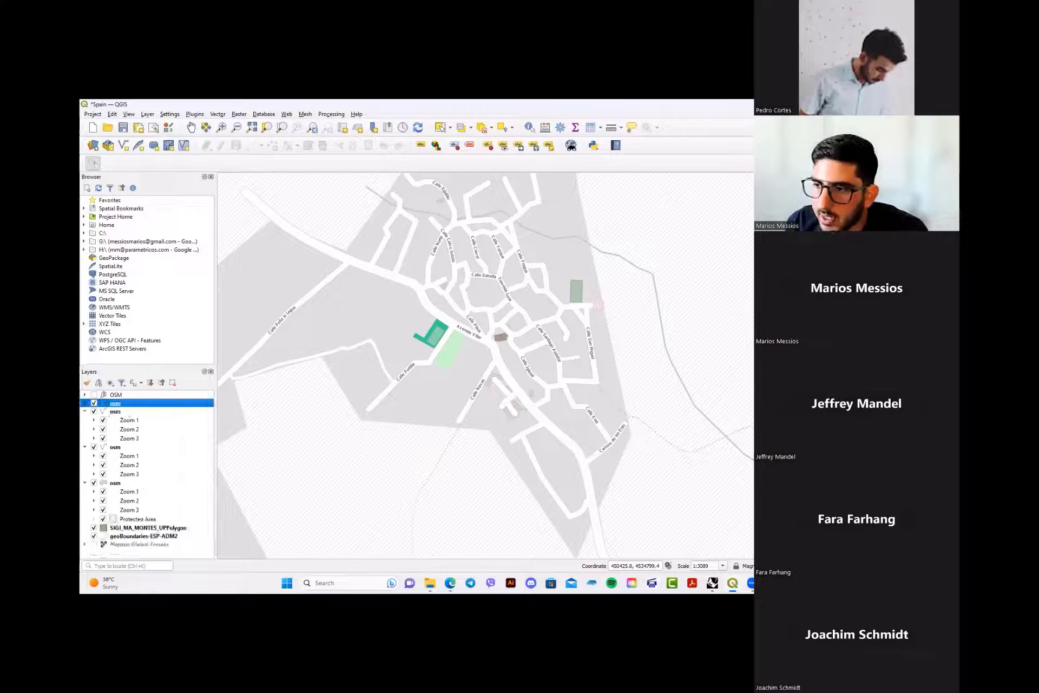
left_click(85, 404)
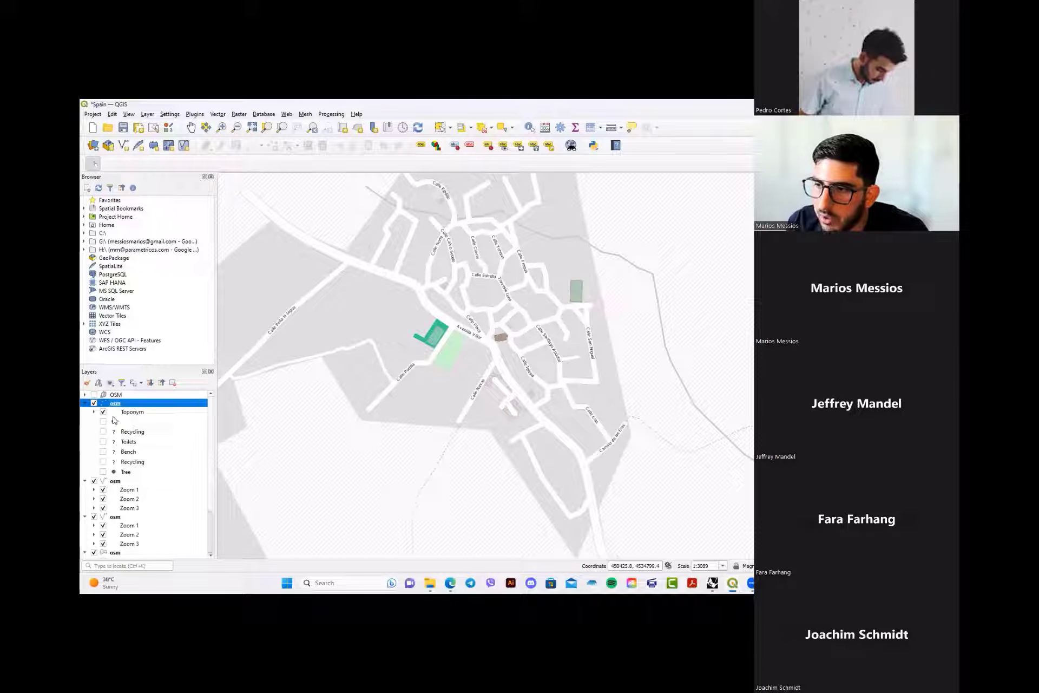
left_click(131, 413)
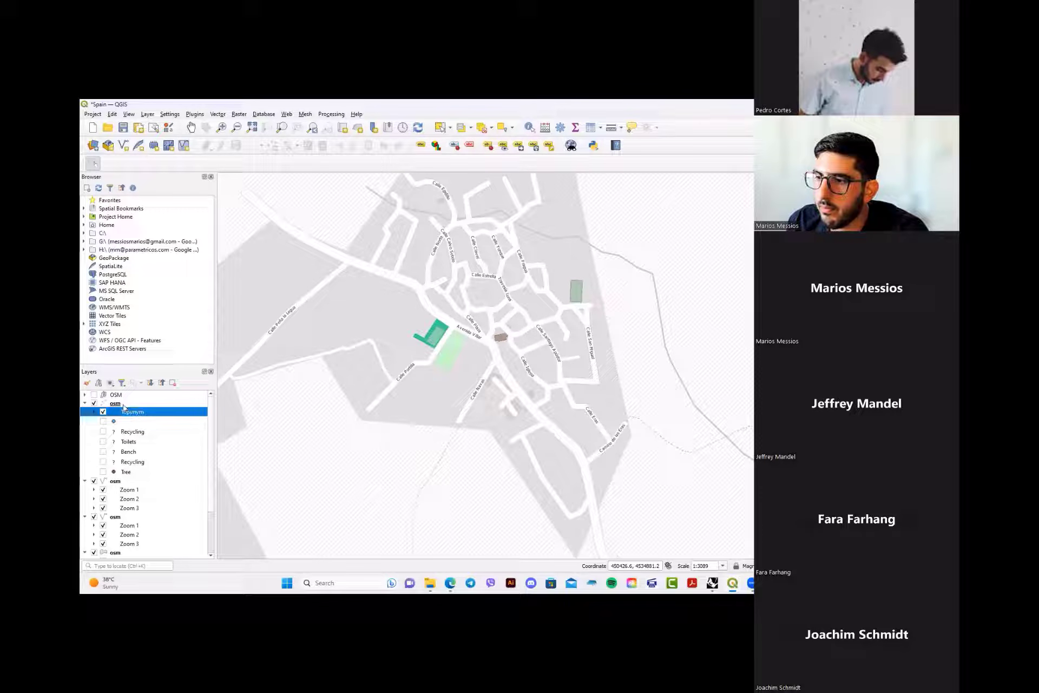
left_click(95, 412)
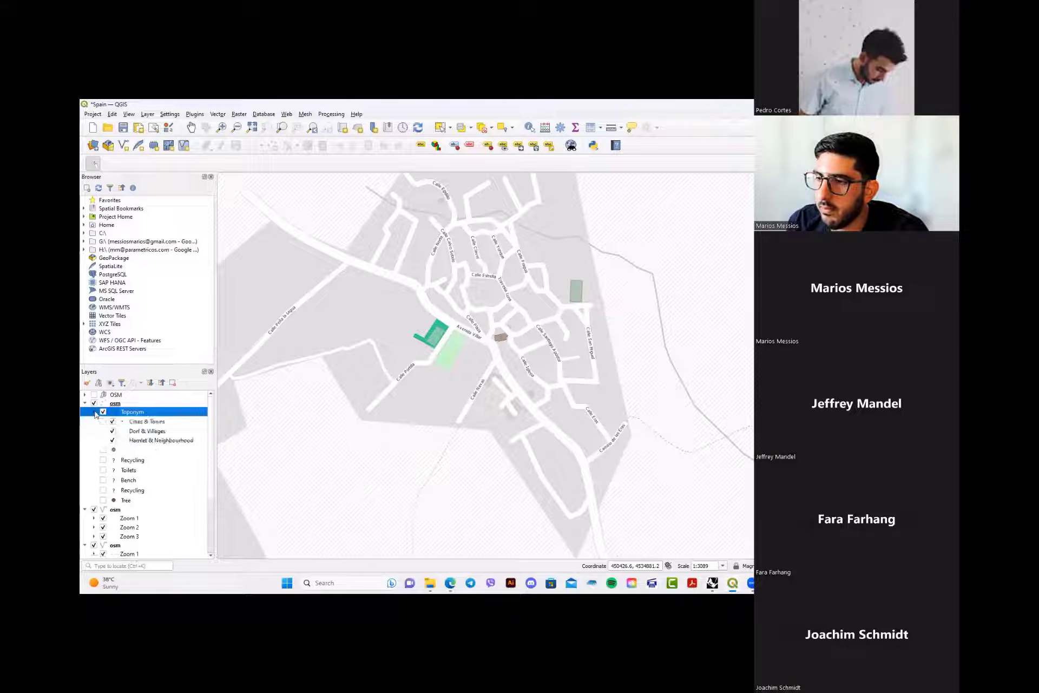
left_click(145, 424)
double_click(155, 425)
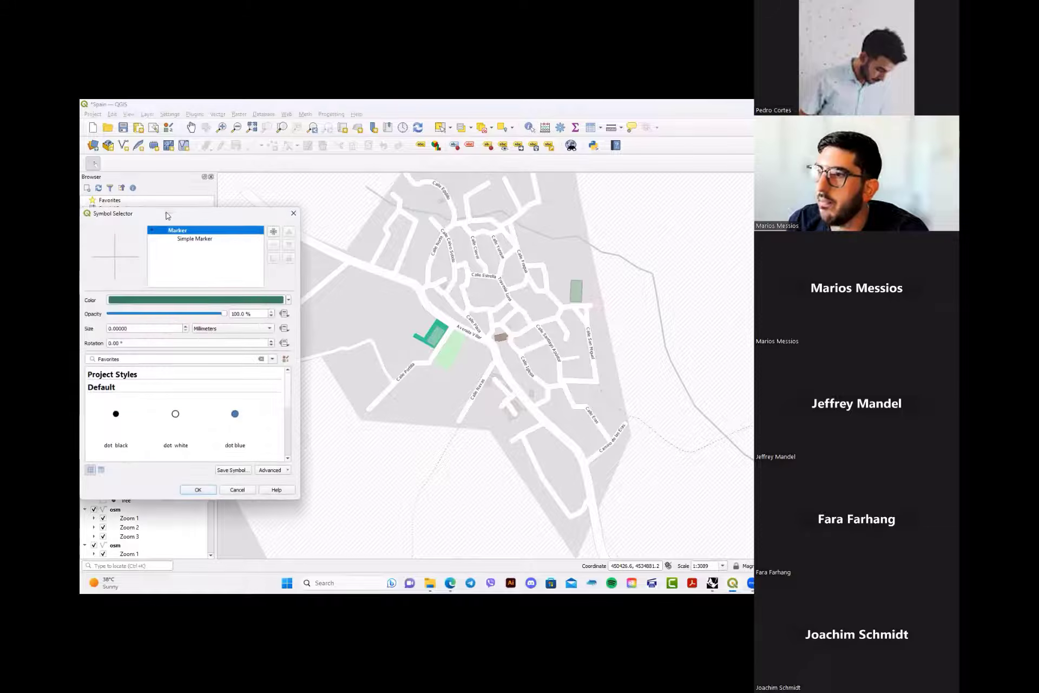
left_click_drag(167, 215, 250, 226)
left_click(376, 226)
- Review the information, rule-based symbology and available renderer types in the uppermost osm layer's properties, and leave them unchanged
left_click(126, 403)
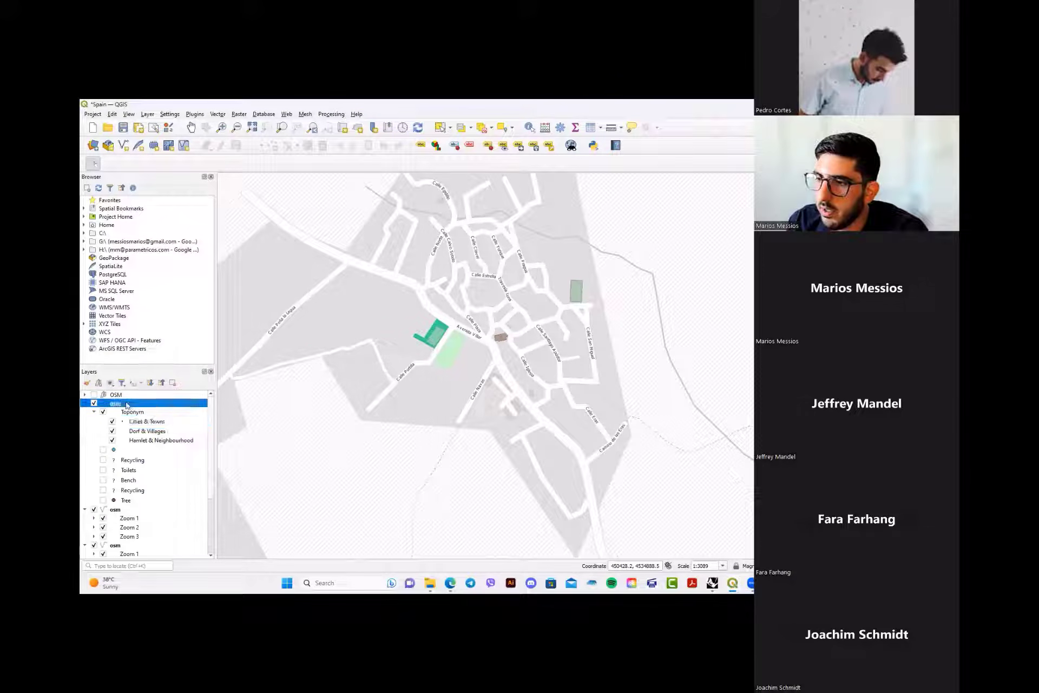
double_click(127, 404)
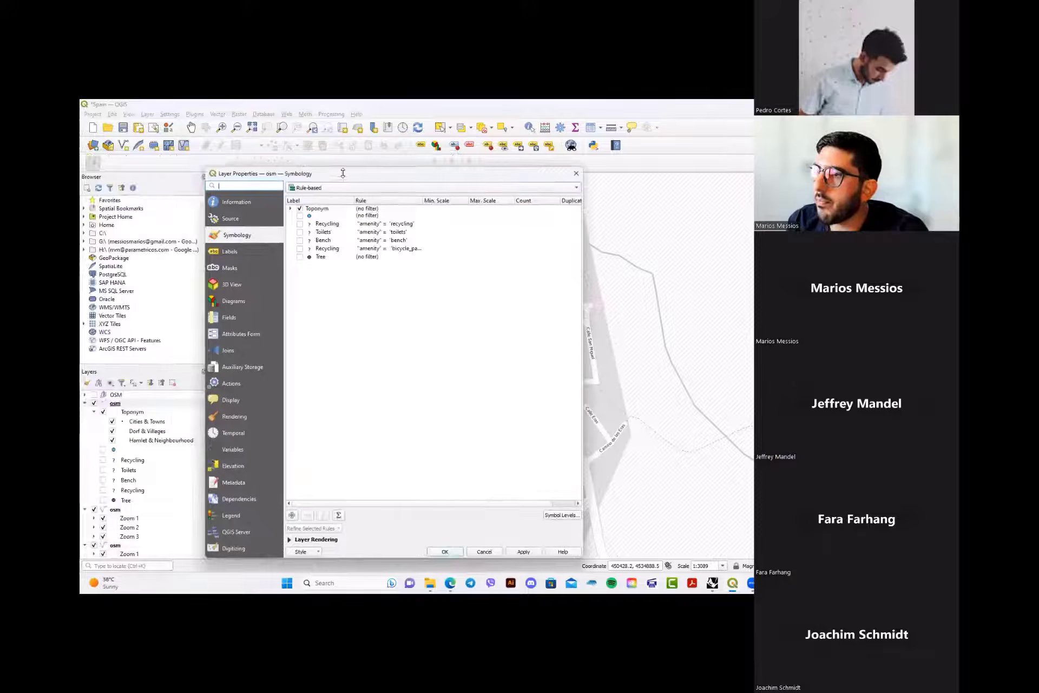
left_click_drag(342, 173, 312, 169)
left_click(218, 199)
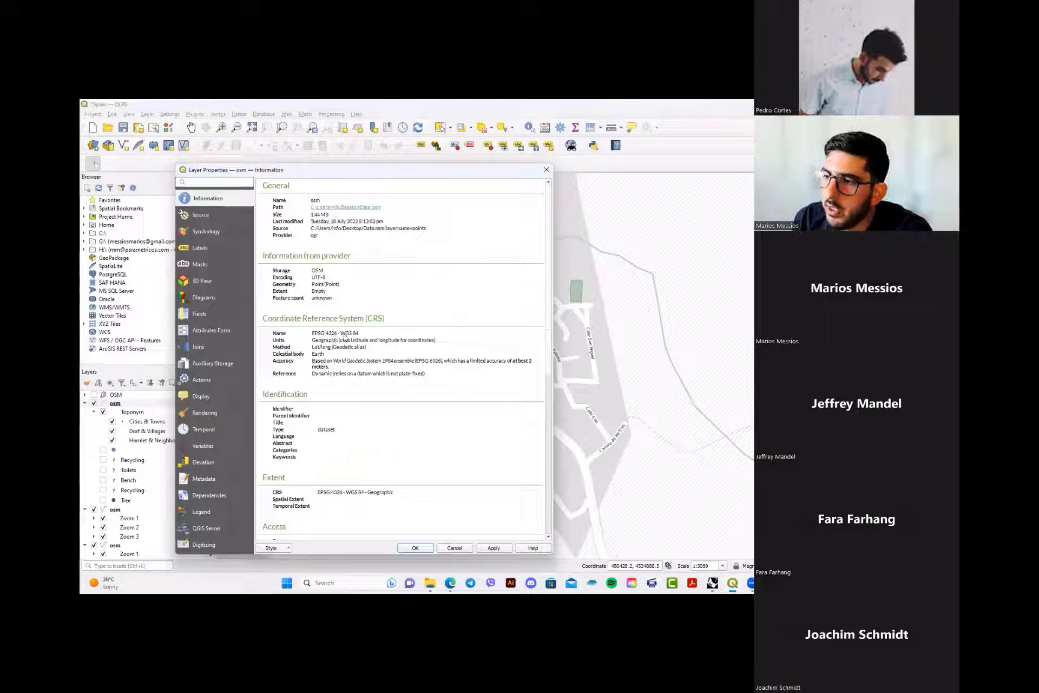
left_click(210, 233)
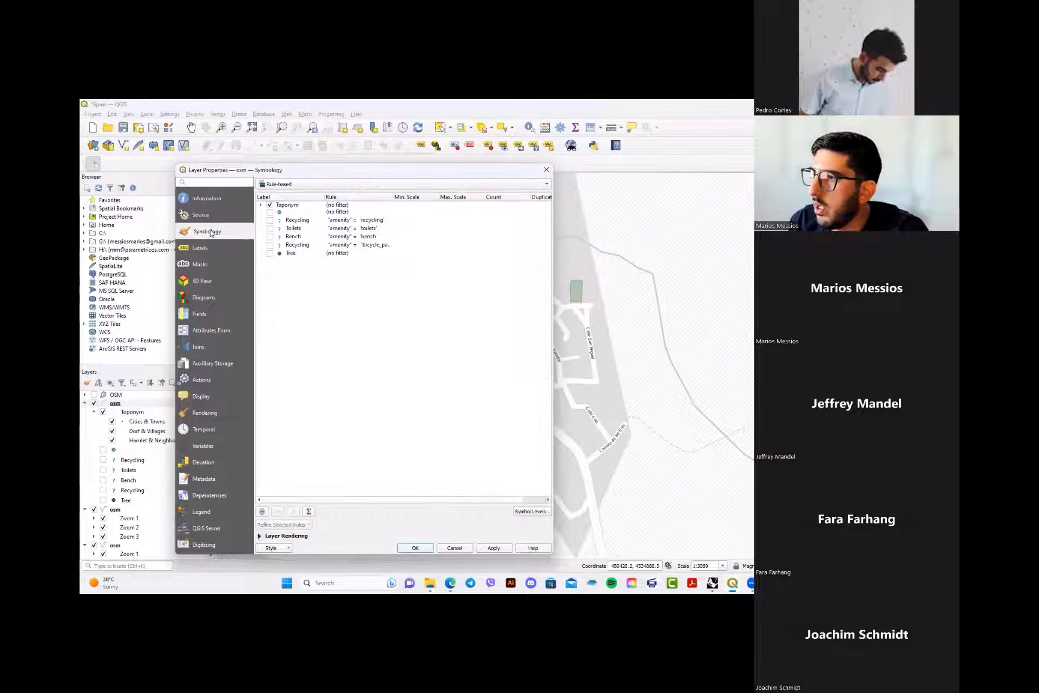
left_click(292, 221)
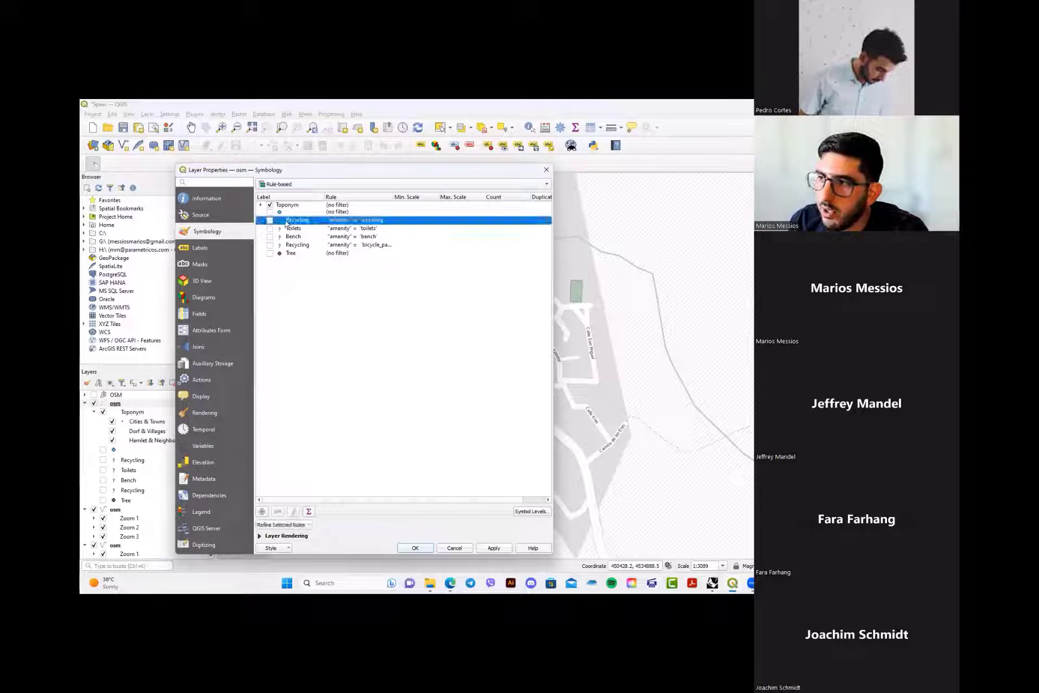
left_click(300, 185)
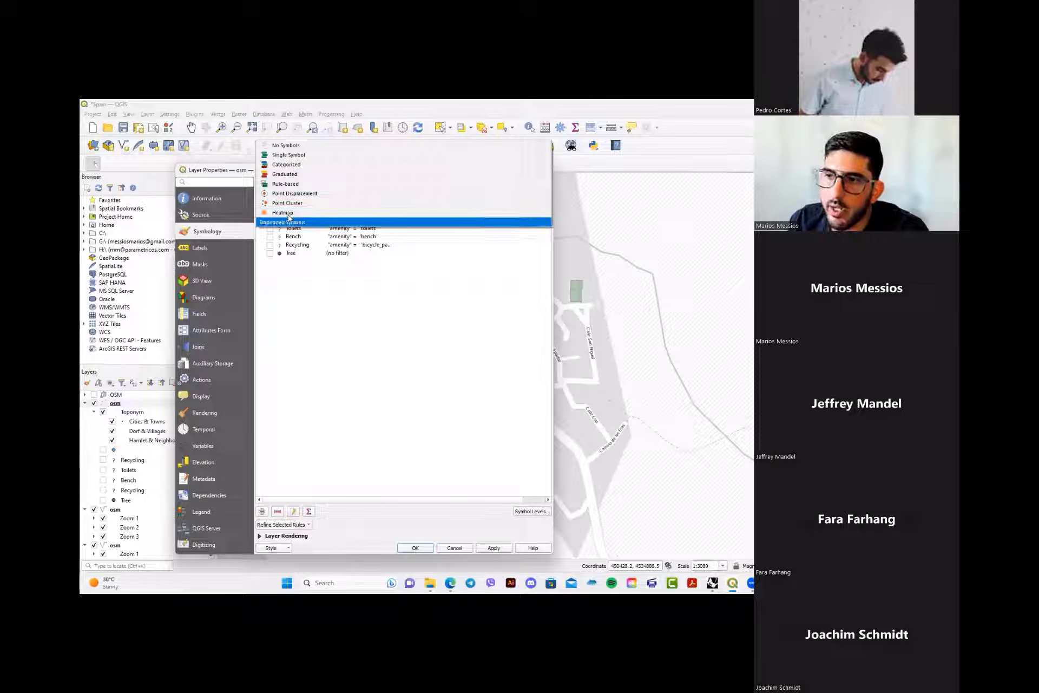
left_click(425, 359)
left_click(546, 171)
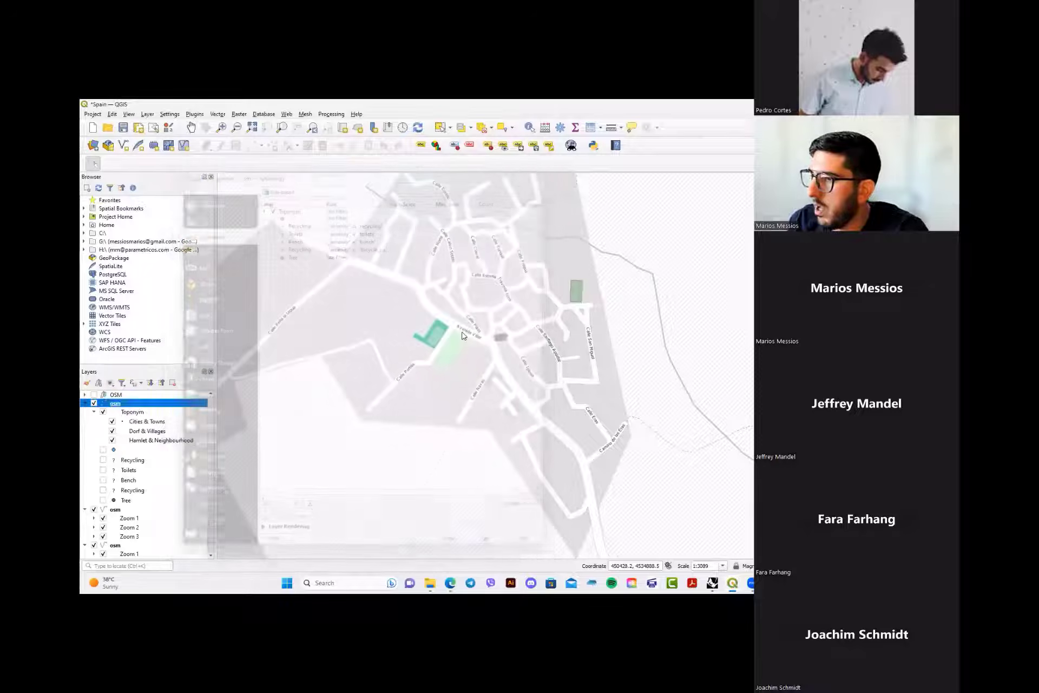
- Collapse the uppermost osm layer, check which file formats its features can be saved as, and close the export without saving
scroll(429, 381, "down", 2)
scroll(429, 381, "down", 4)
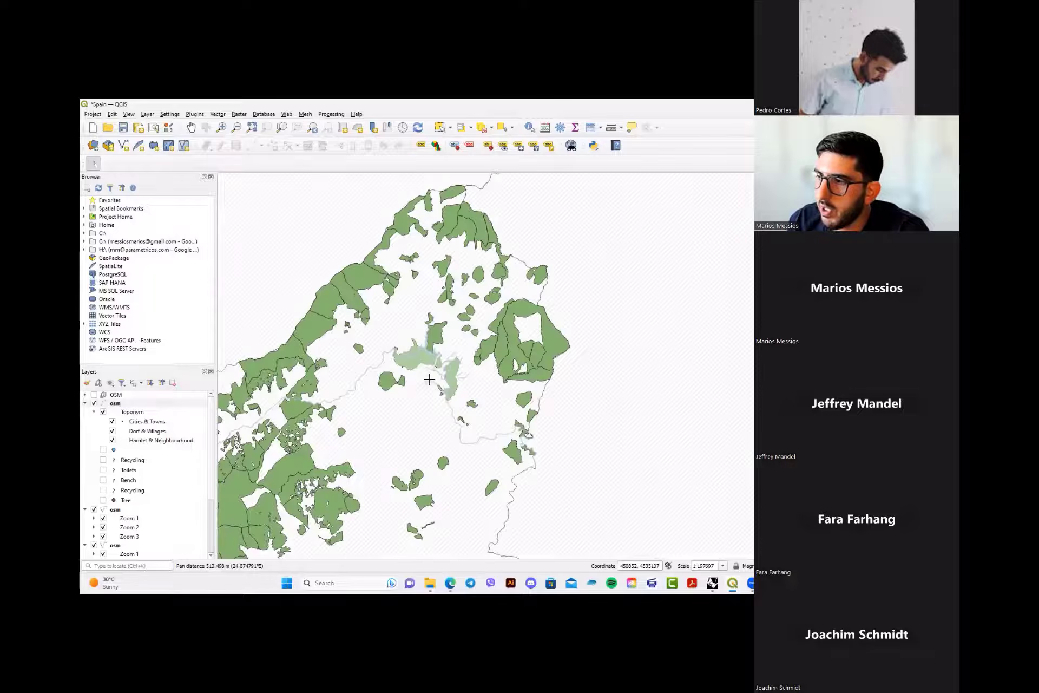
left_click(86, 404)
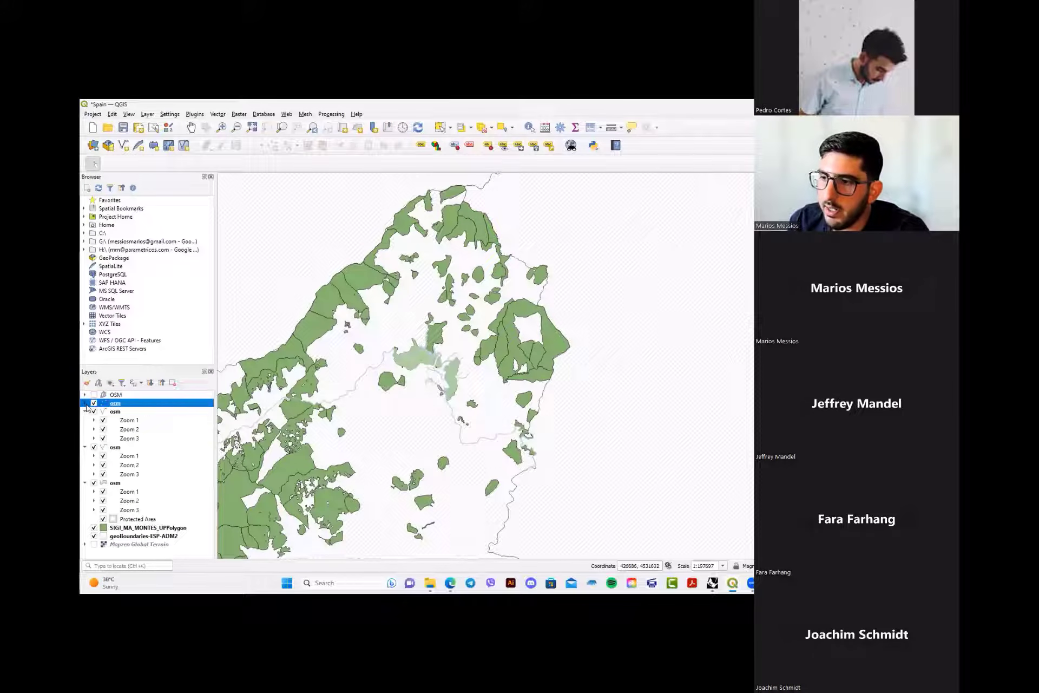
right_click(125, 407)
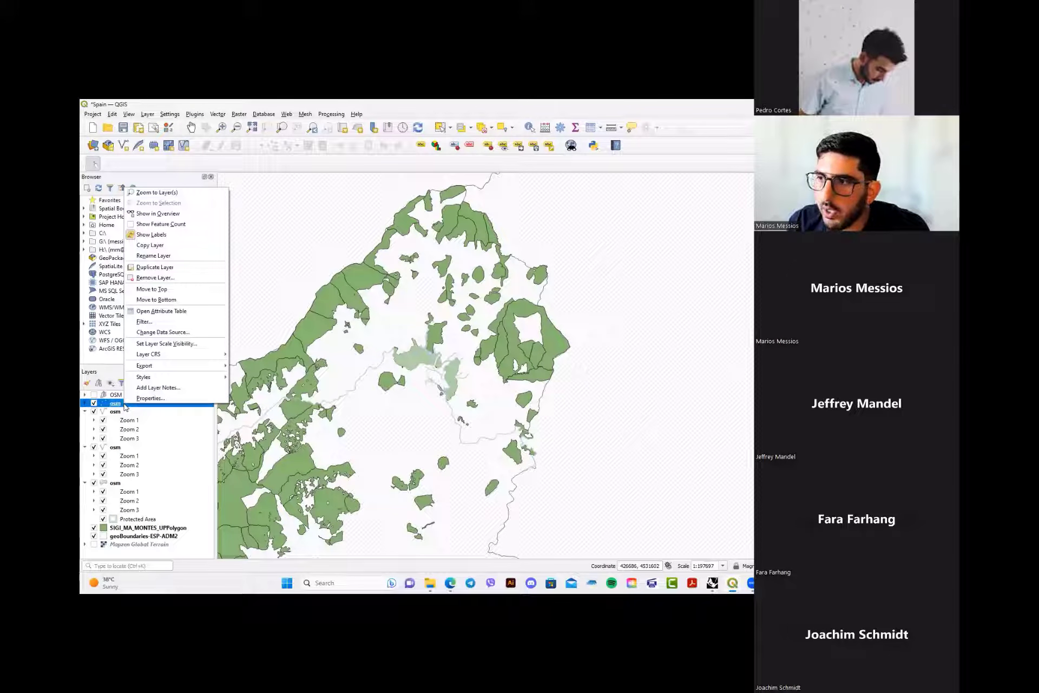
mouse_move(203, 366)
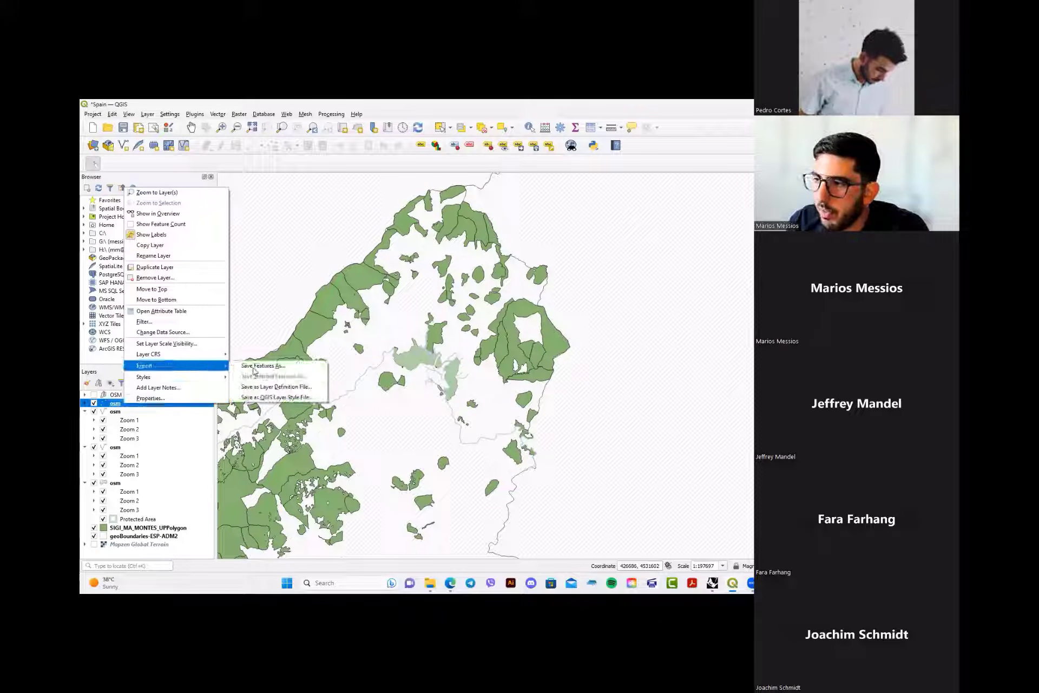
left_click(258, 369)
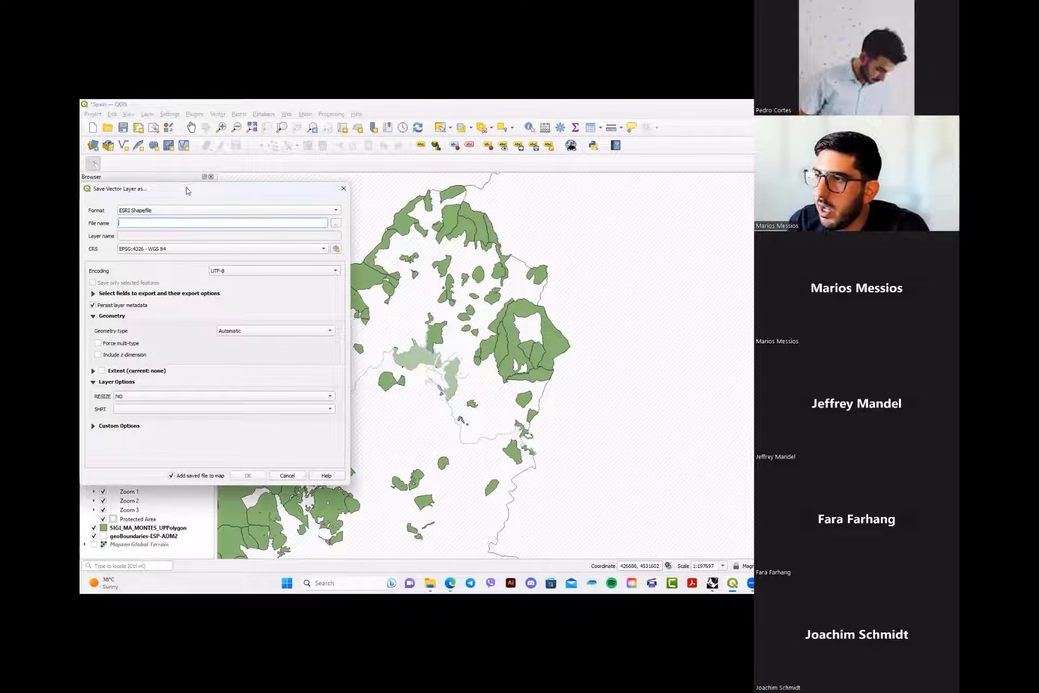
left_click_drag(185, 191, 384, 226)
left_click(333, 247)
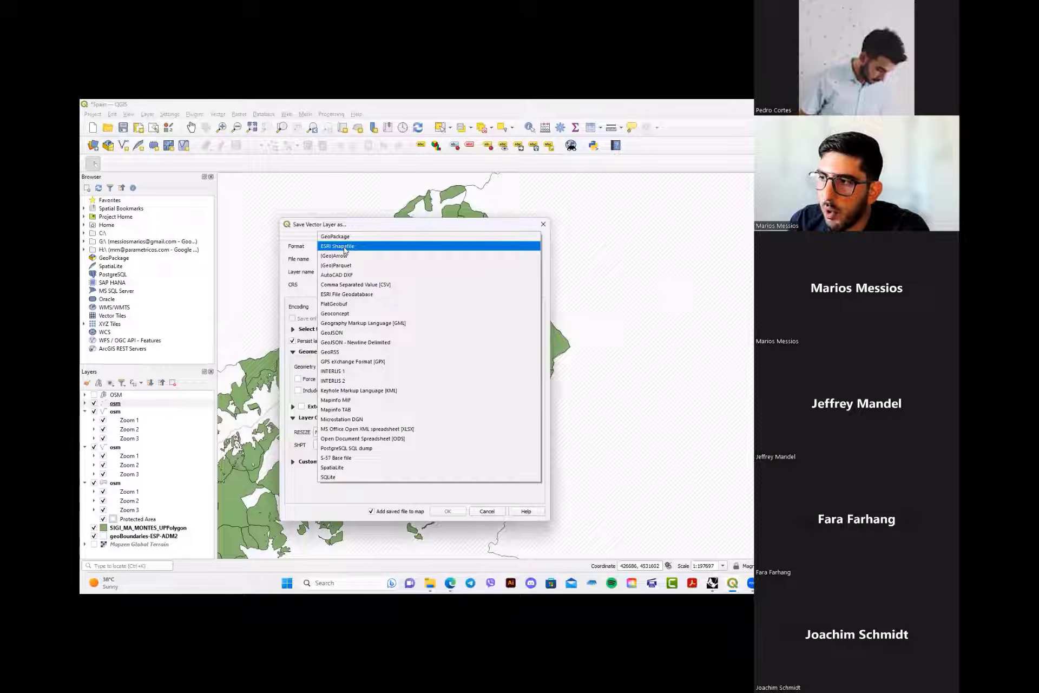
left_click(458, 226)
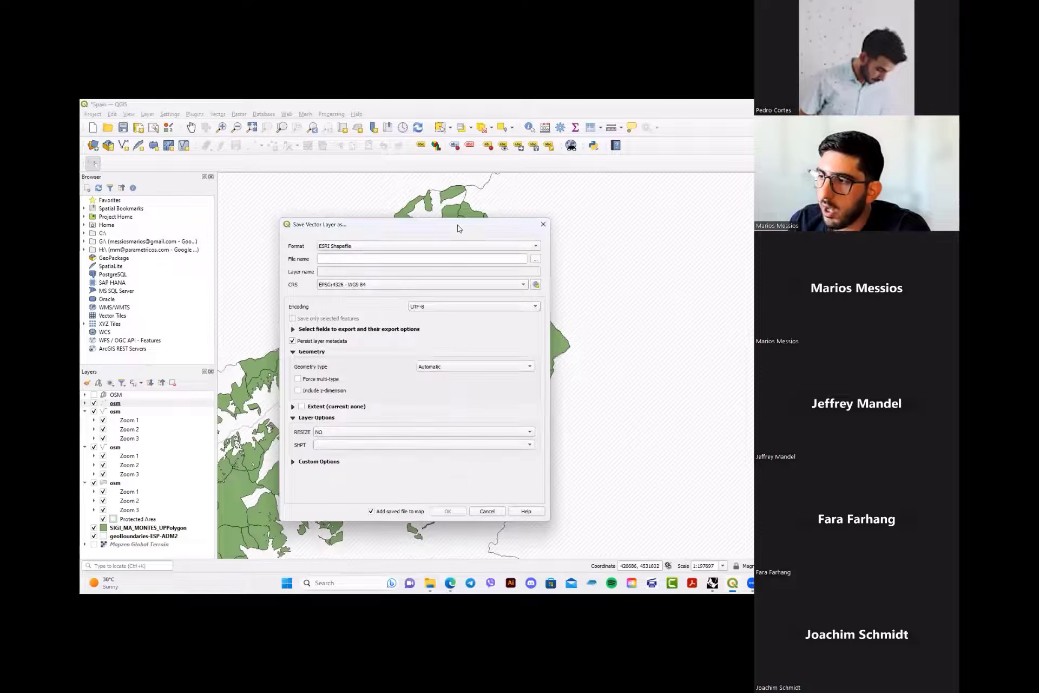
left_click(543, 225)
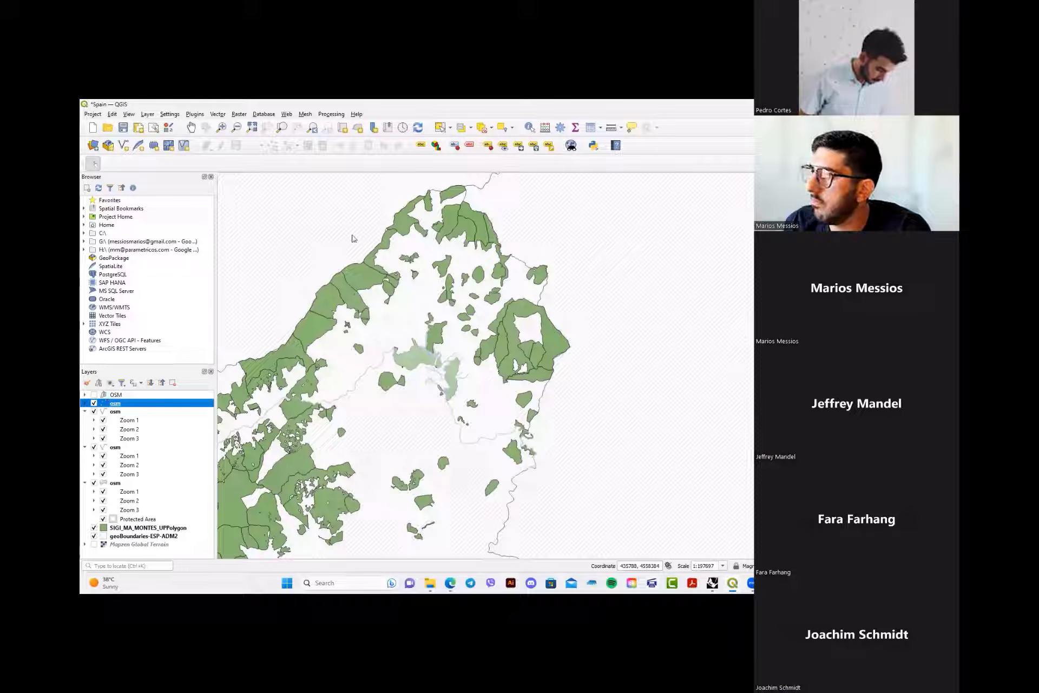
- Switch to the presentation, advance to the Reverse Desertification - Studio 3DX slide, and play its video
key("alt+Tab")
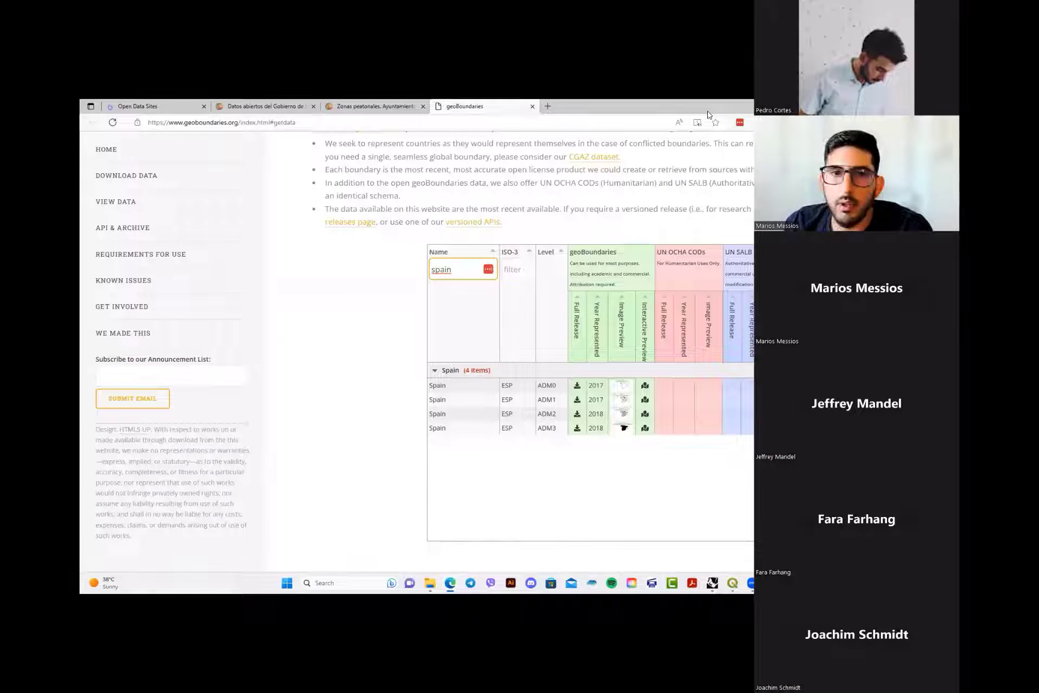
key("alt+Tab")
left_click(625, 381)
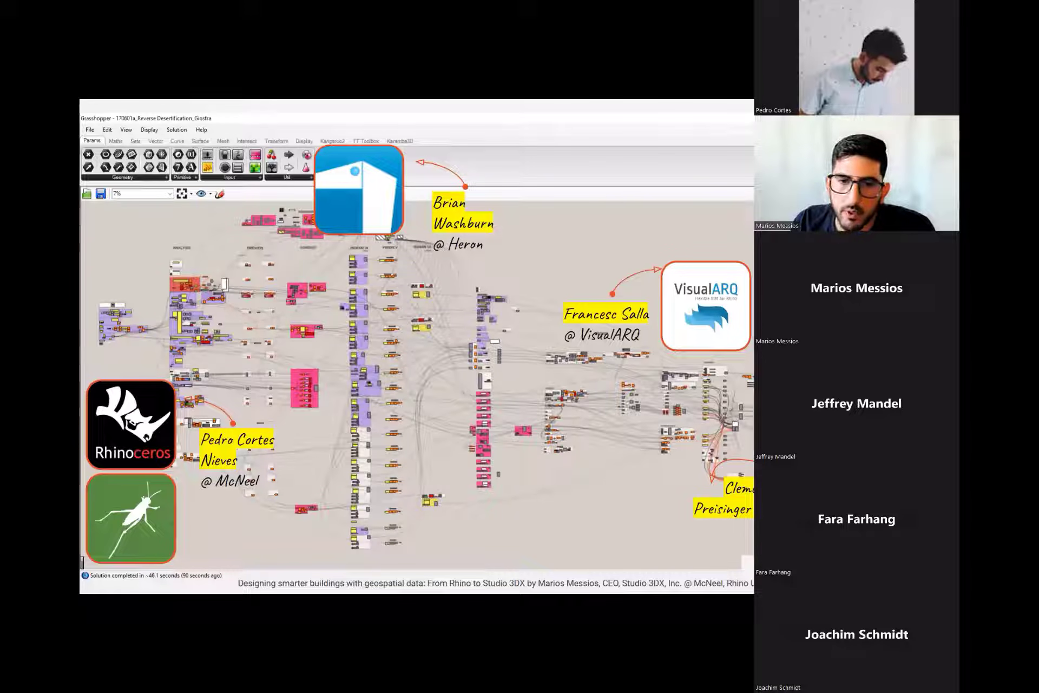
key("Right")
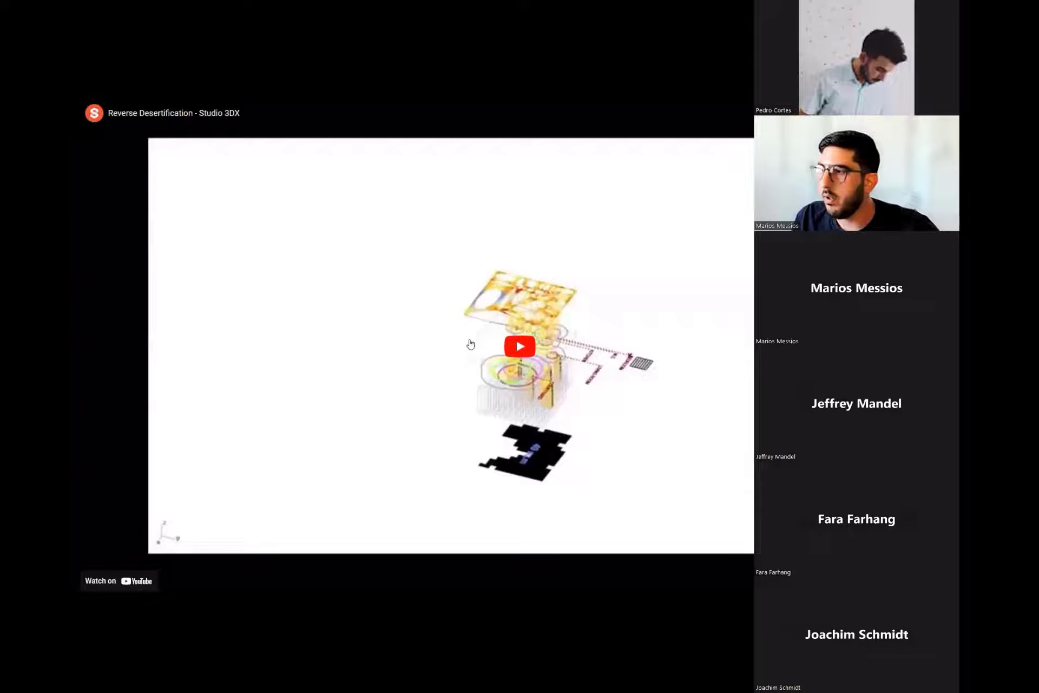
left_click(549, 365)
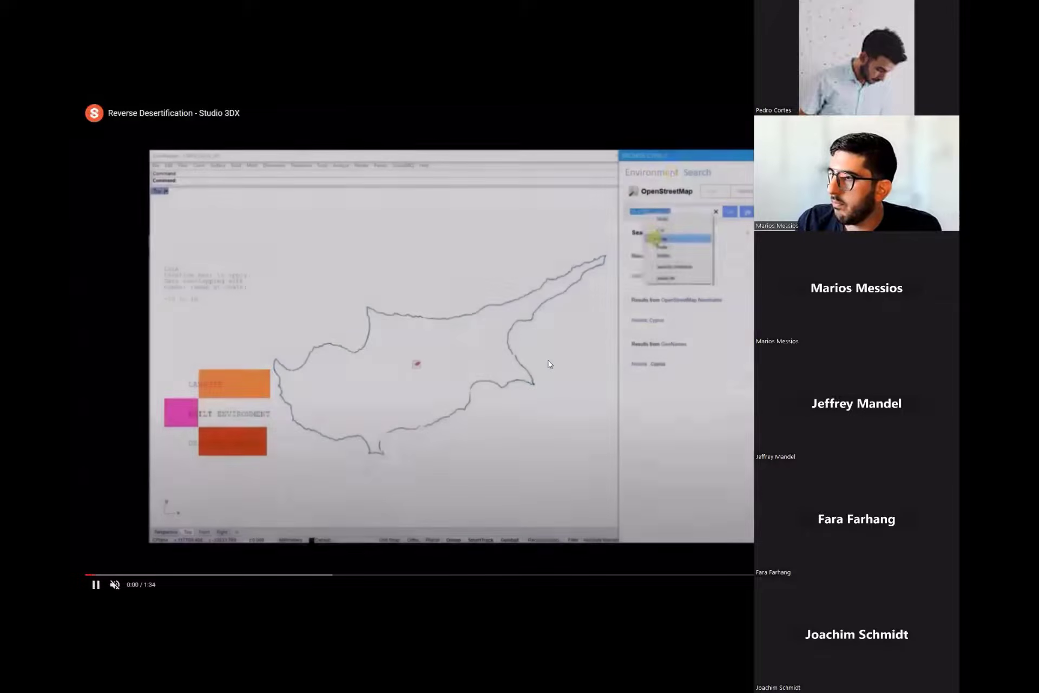
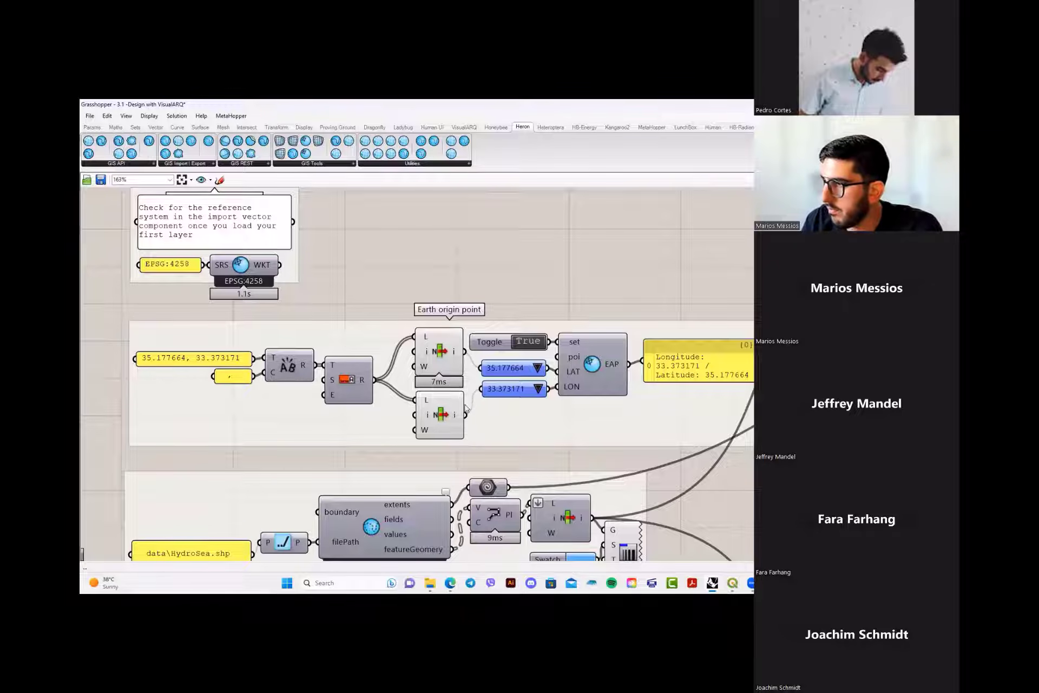
- Restore Grasshopper to a smaller window over Rhino, and examine the Earth origin point and data\HydroSea.shp import groups
scroll(575, 311, "down", 2)
right_click_drag(457, 314, 479, 259)
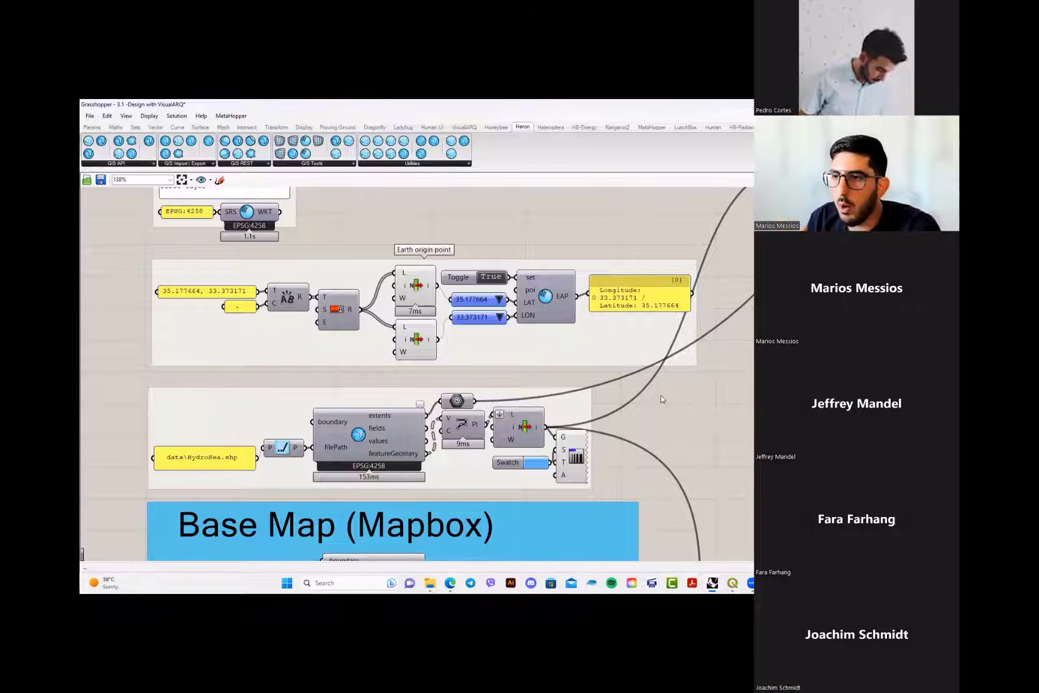
double_click(658, 109)
scroll(509, 252, "down", 3)
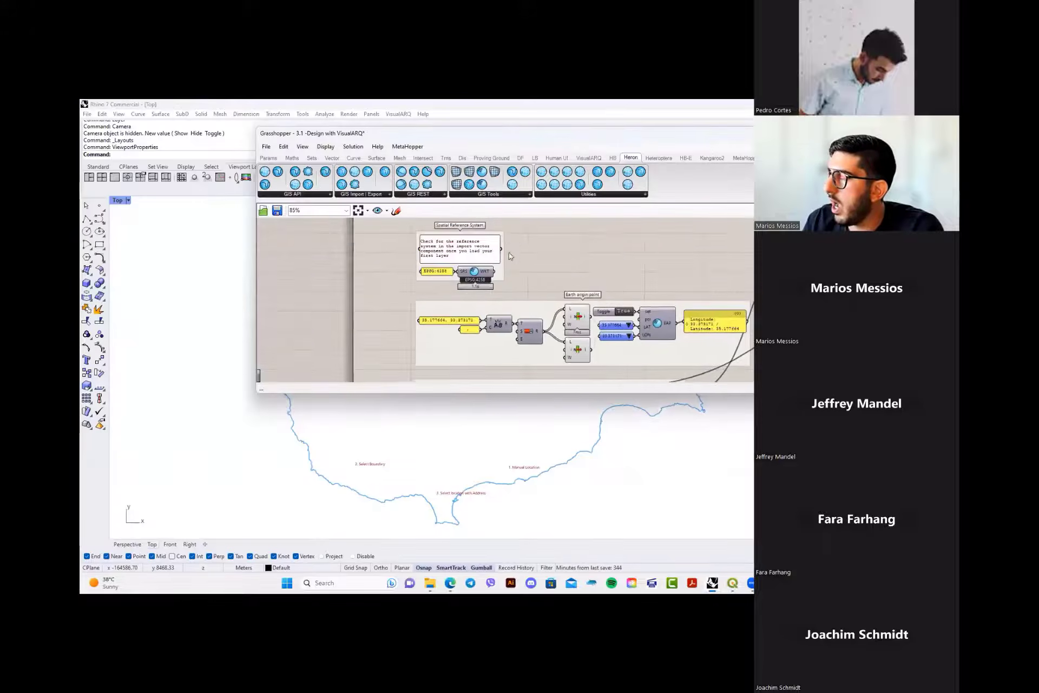
right_click_drag(509, 253, 432, 166)
right_click_drag(431, 343, 412, 302)
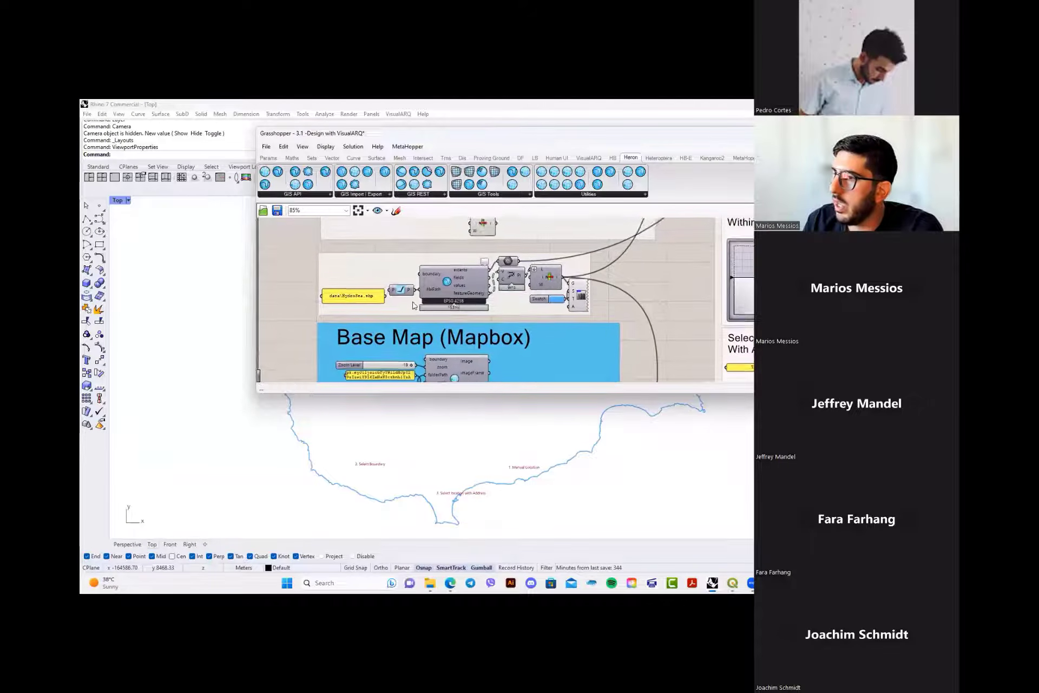
scroll(412, 306, "up", 2)
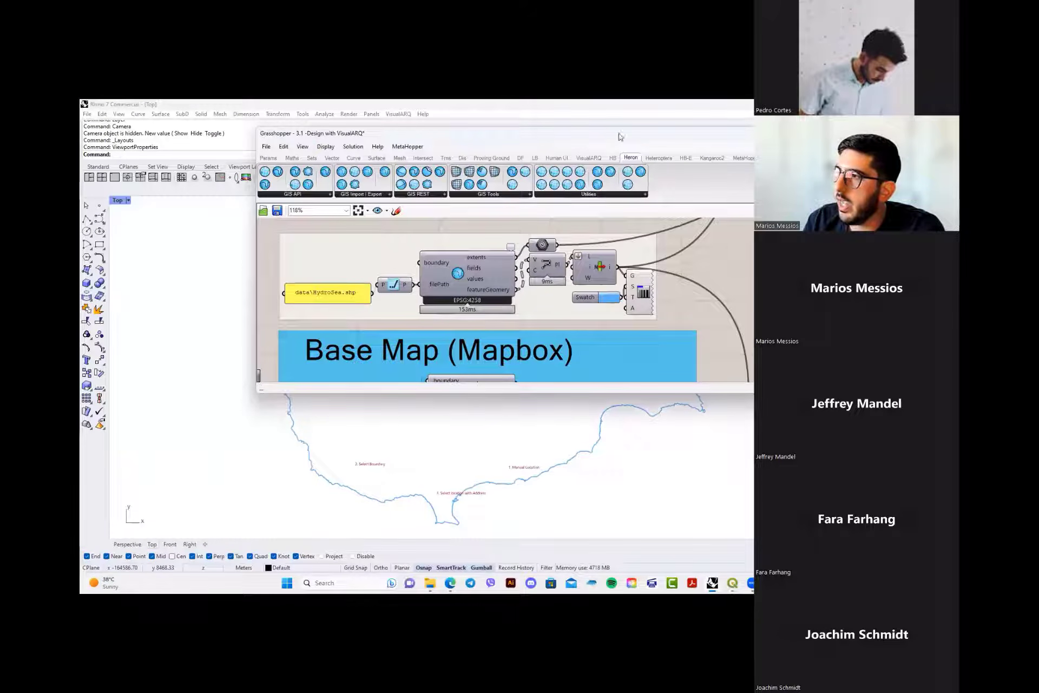
- Roll up the Grasshopper window to inspect the imported coastline in Rhino's Top viewport, and bring Grasshopper back maximized
double_click(672, 138)
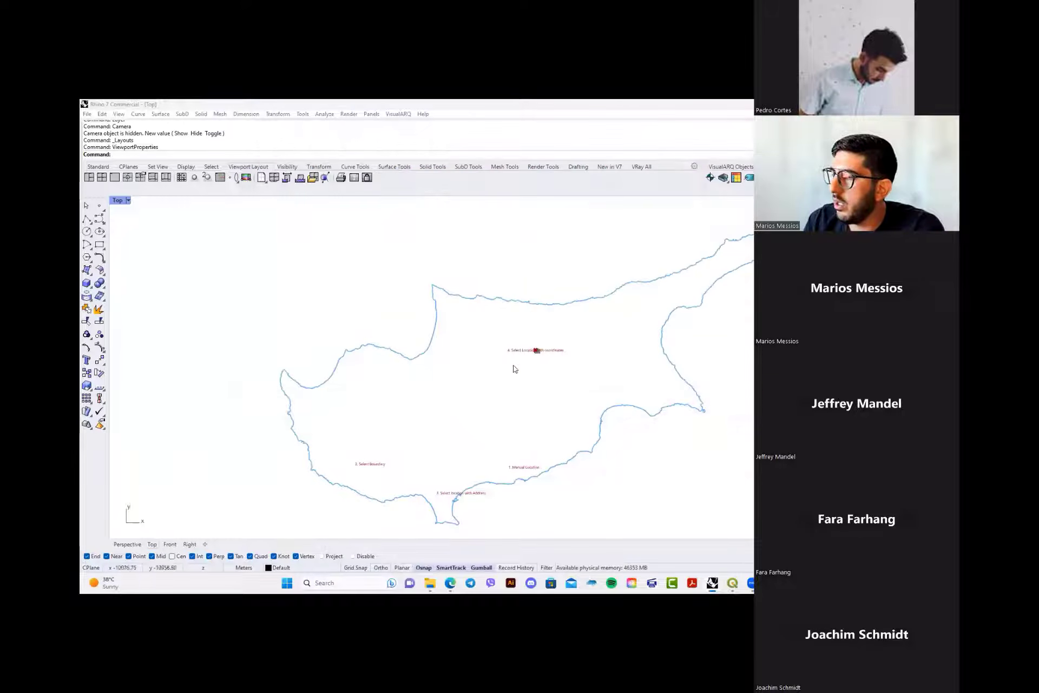
scroll(509, 354, "down", 2)
mouse_move(522, 349)
right_mouse_down()
mouse_move(507, 359)
mouse_move(514, 348)
right_mouse_up()
scroll(508, 349, "up", 2)
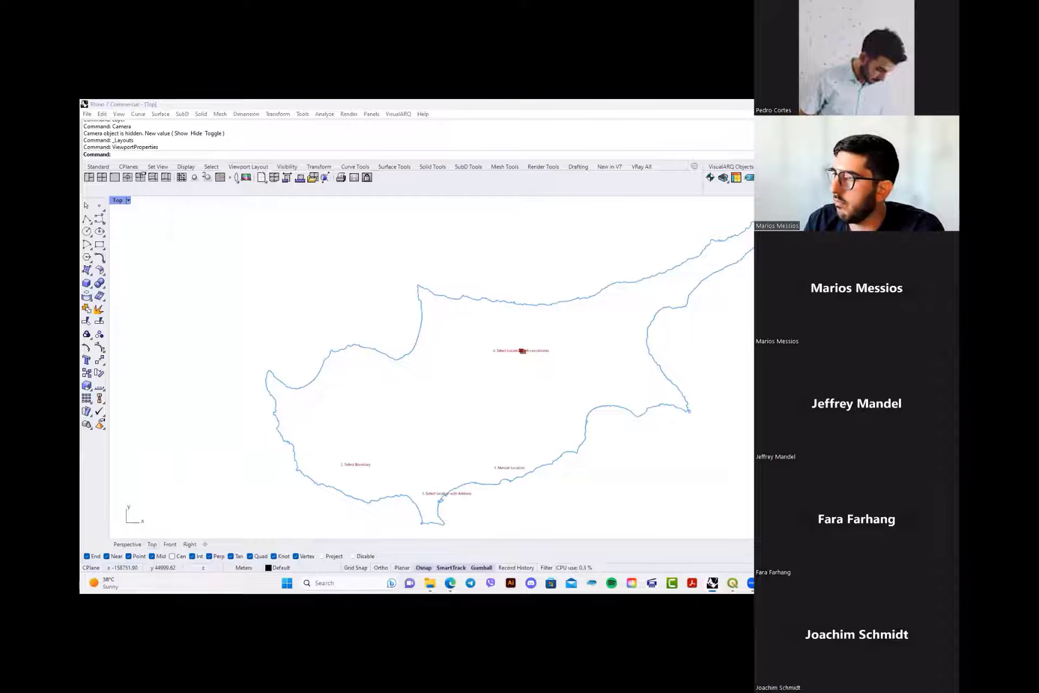
double_click(654, 165)
left_click_drag(654, 165, 646, 100)
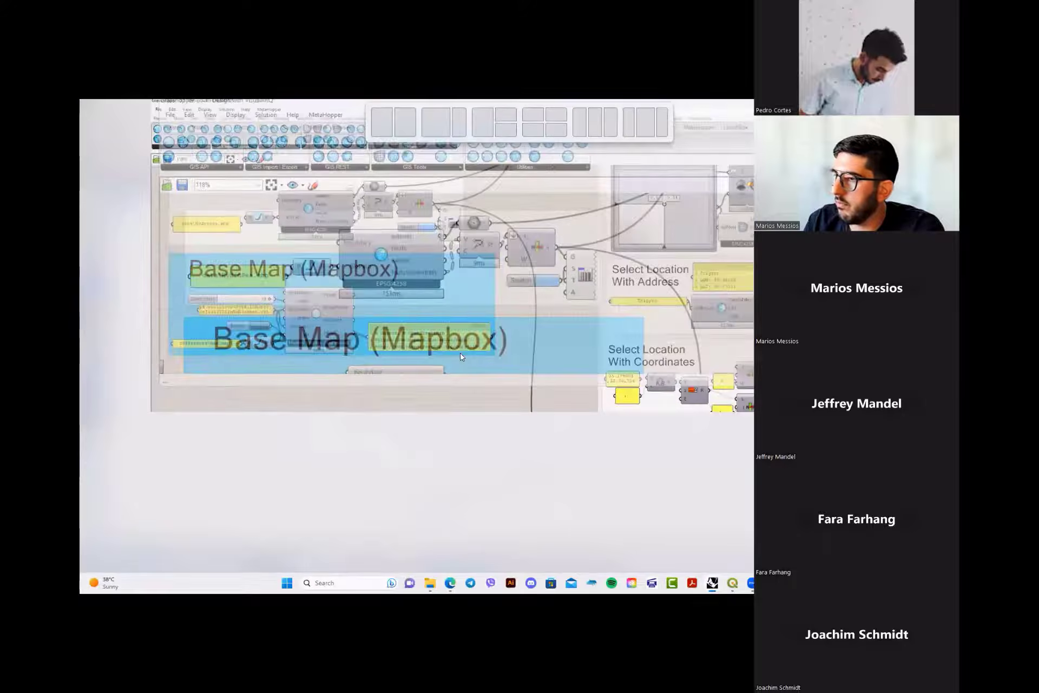
- Examine the Base Map (Mapbox) group and the manual and within-boundary options of the 1.2 Select Location group
scroll(463, 360, "down", 3)
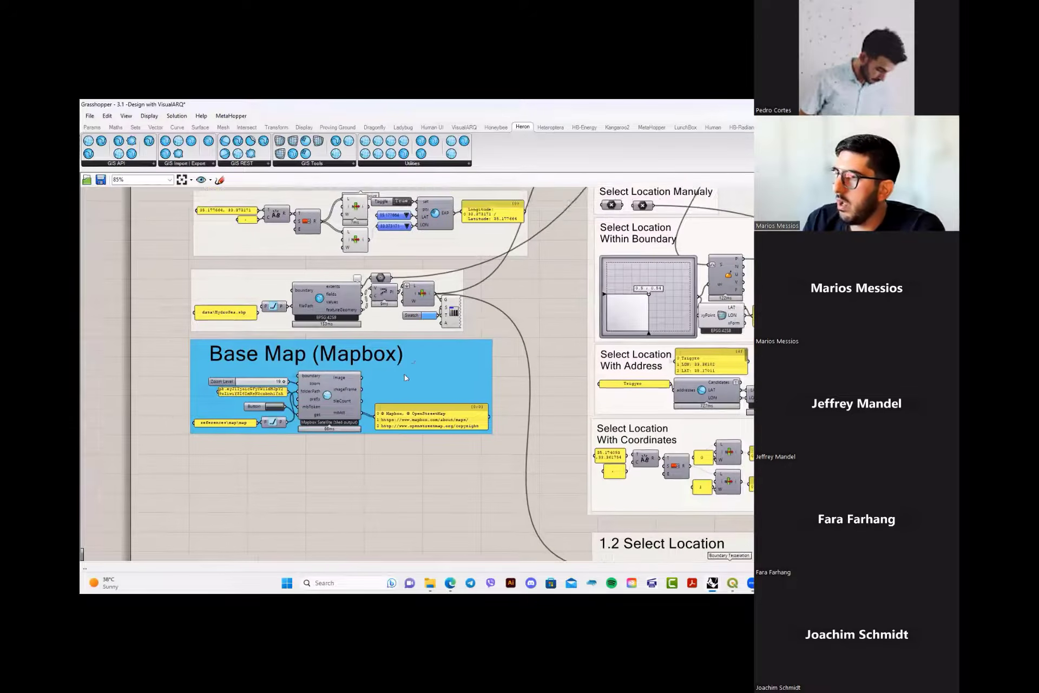
right_click_drag(404, 374, 279, 521)
right_click_drag(345, 332, 241, 302)
scroll(300, 356, "down", 2)
right_click_drag(423, 329, 359, 354)
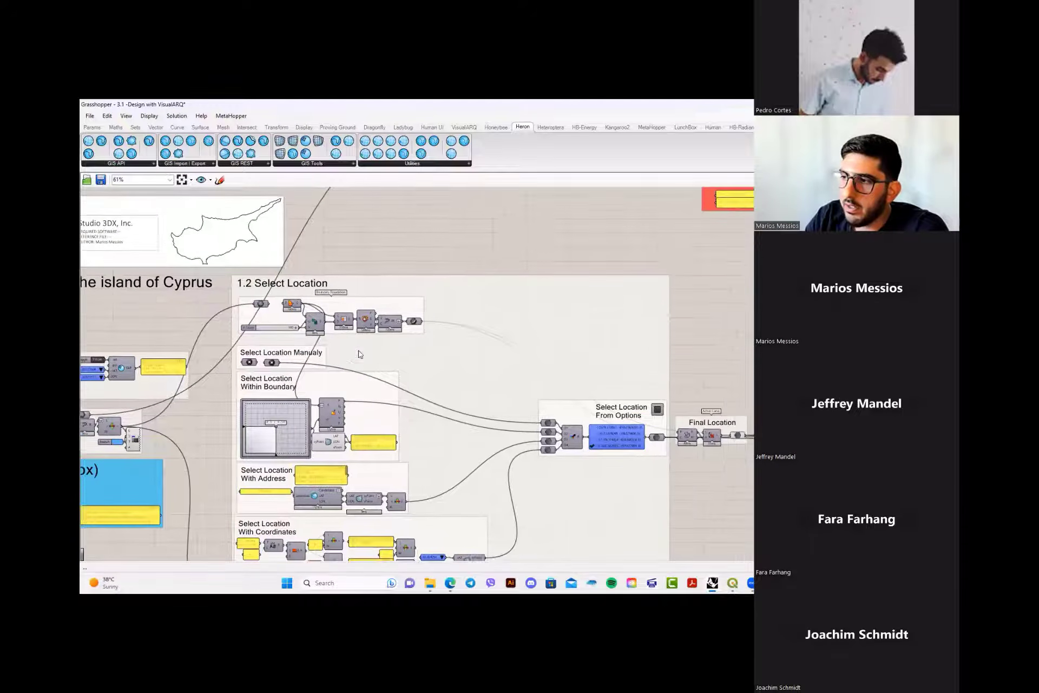
scroll(350, 352, "up", 3)
right_click_drag(361, 206, 350, 226)
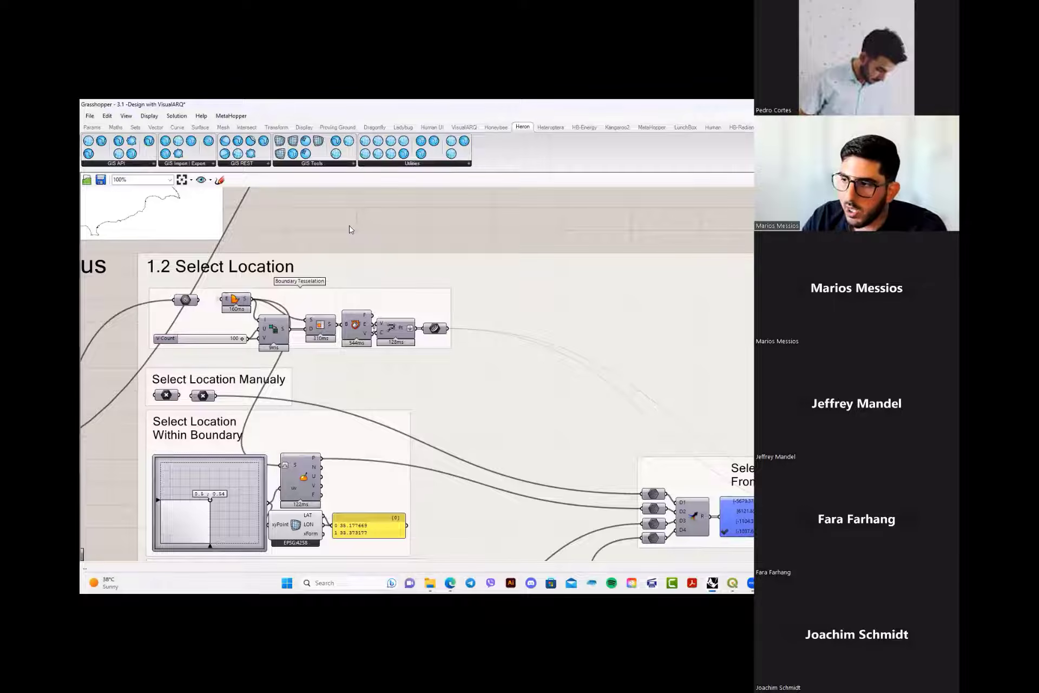
right_click_drag(307, 362, 337, 210)
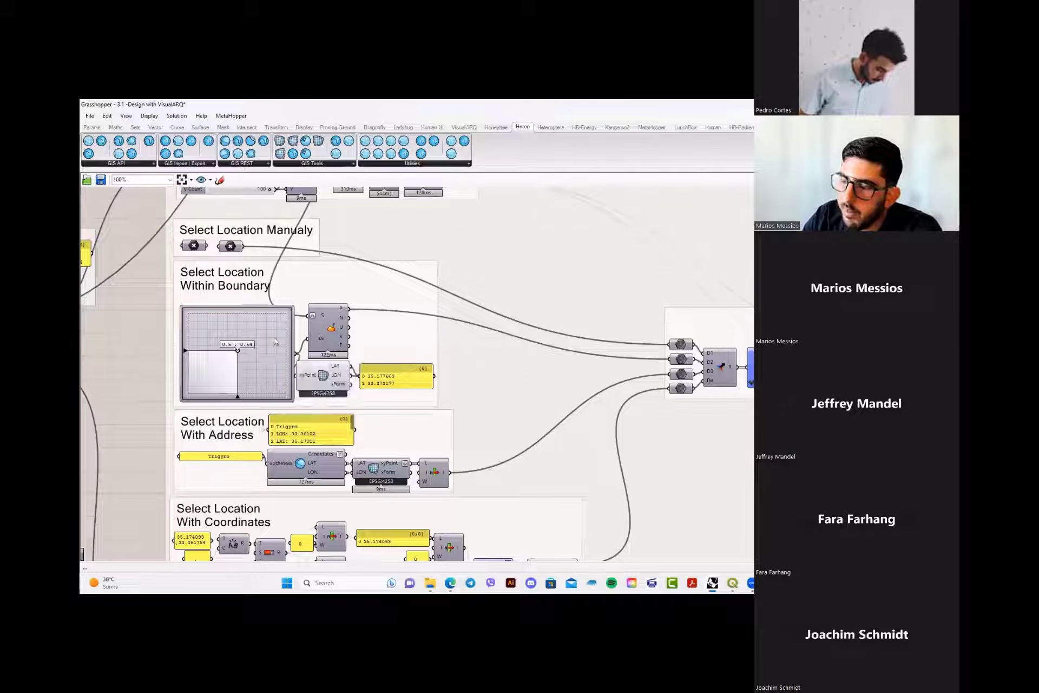
right_click_drag(288, 379, 285, 310)
- Examine the Select Location With Address group, from its address input to its output, and select the final list item component
scroll(252, 354, "up", 3)
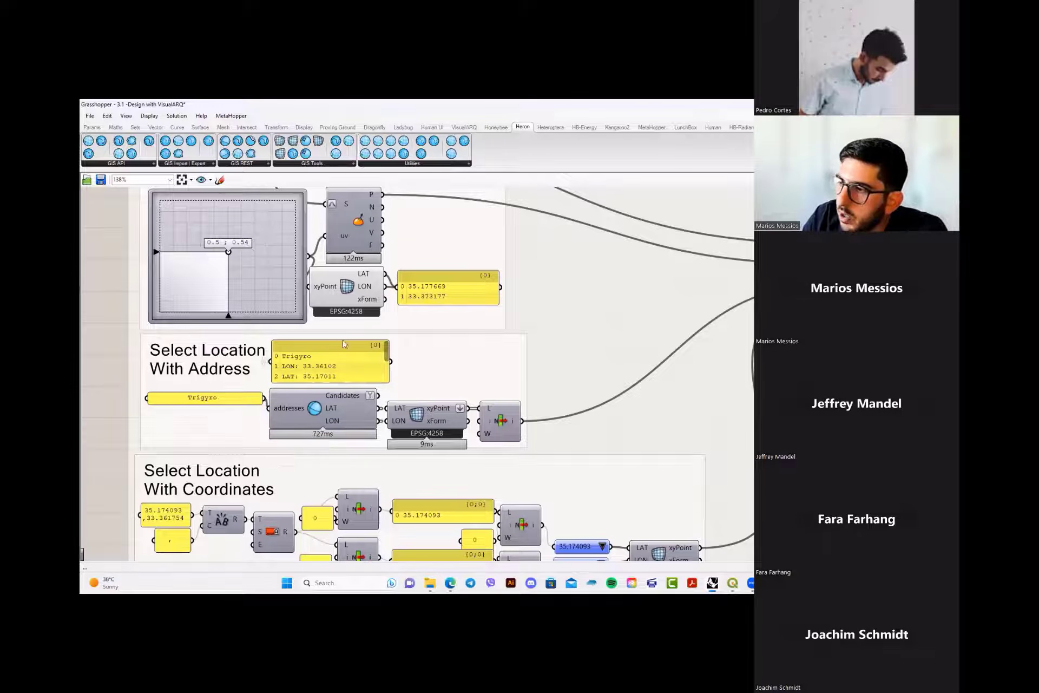
mouse_move(385, 352)
left_mouse_down()
mouse_move(388, 384)
mouse_move(382, 343)
left_mouse_up()
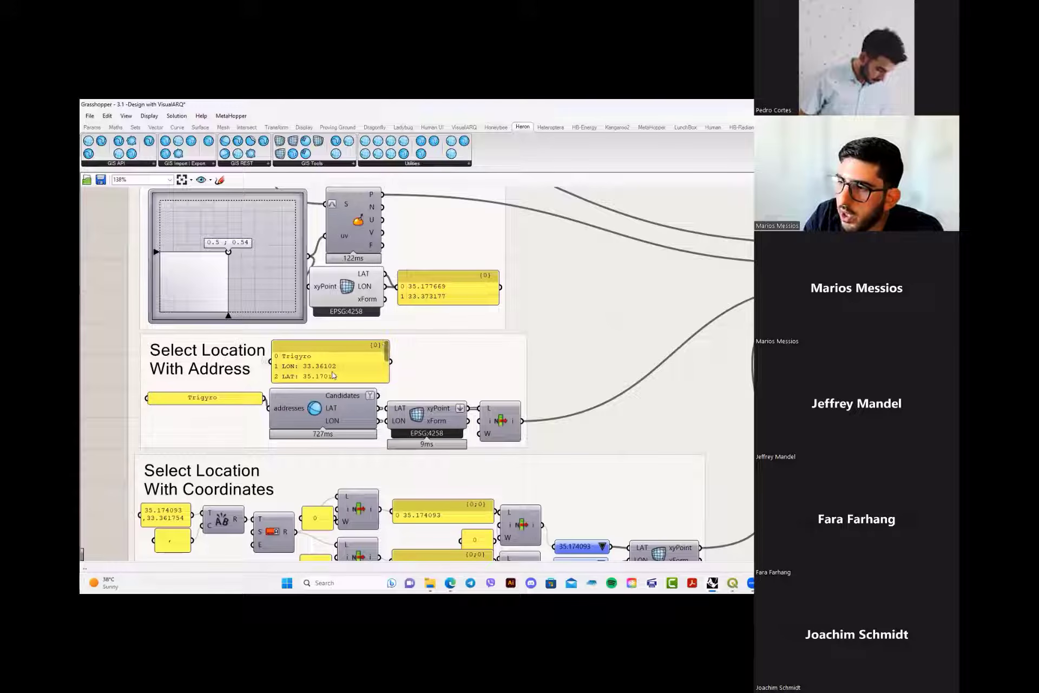
scroll(325, 370, "up", 3)
right_click_drag(325, 370, 361, 371)
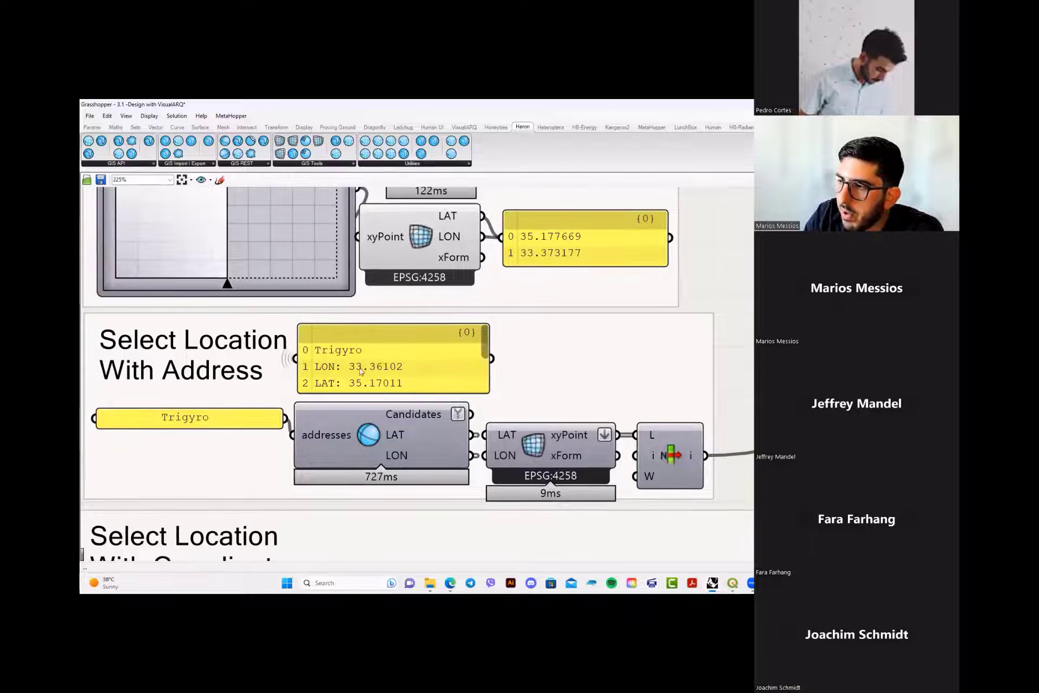
scroll(428, 401, "down", 1)
right_click_drag(631, 449, 538, 447)
left_click(539, 446)
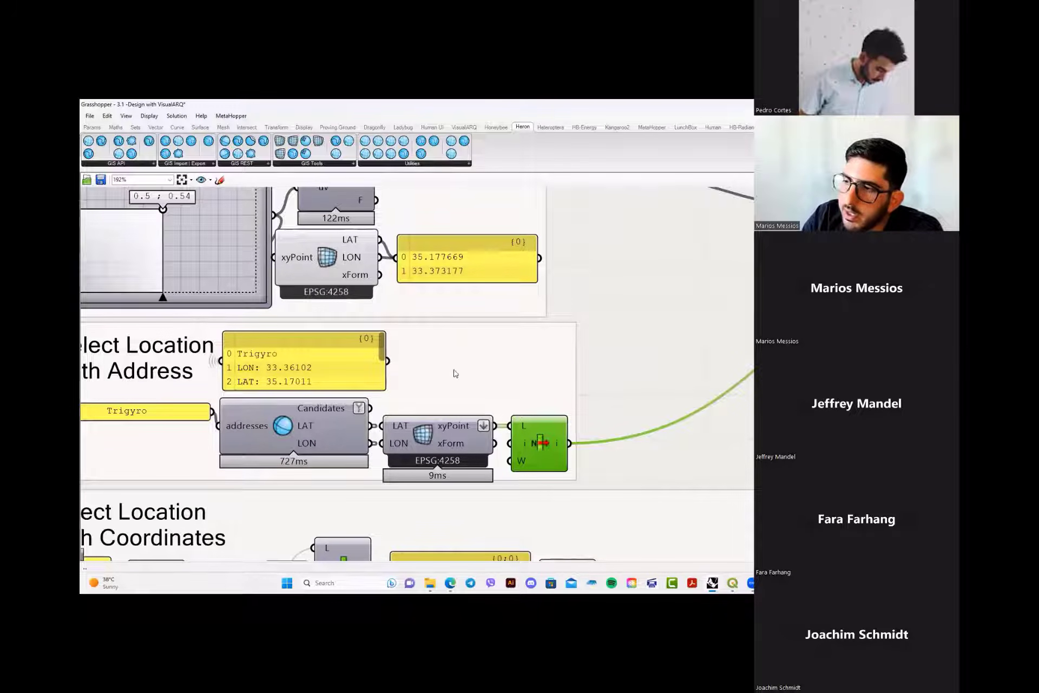
- Examine the Select Location With Coordinates group and compare it with the Earth origin point group
scroll(432, 364, "down", 4)
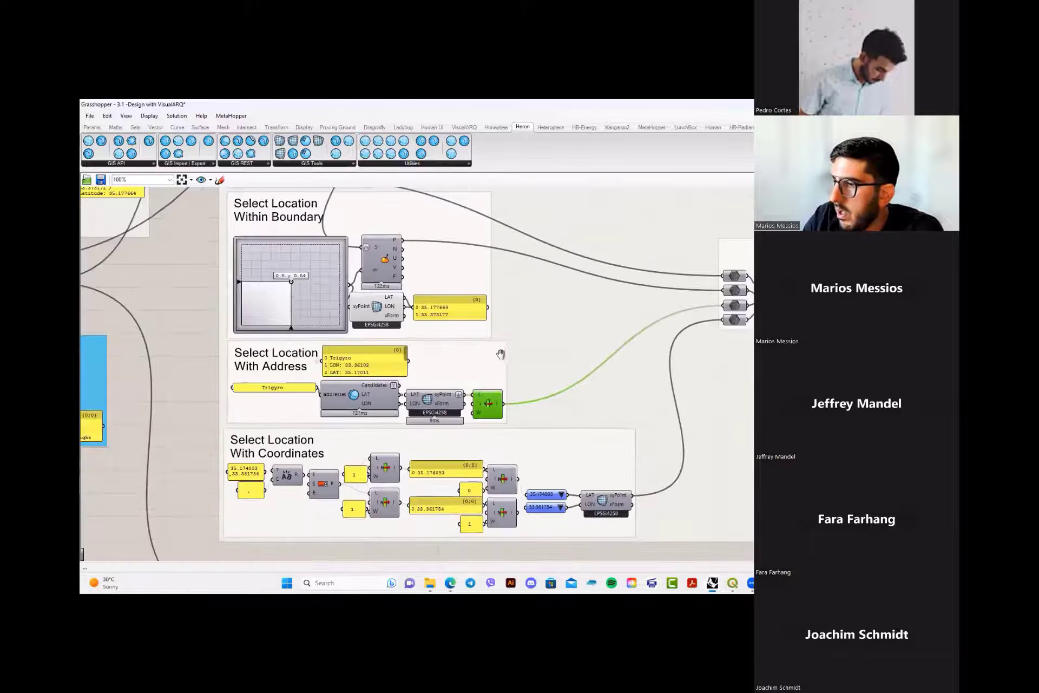
right_click_drag(406, 421, 391, 389)
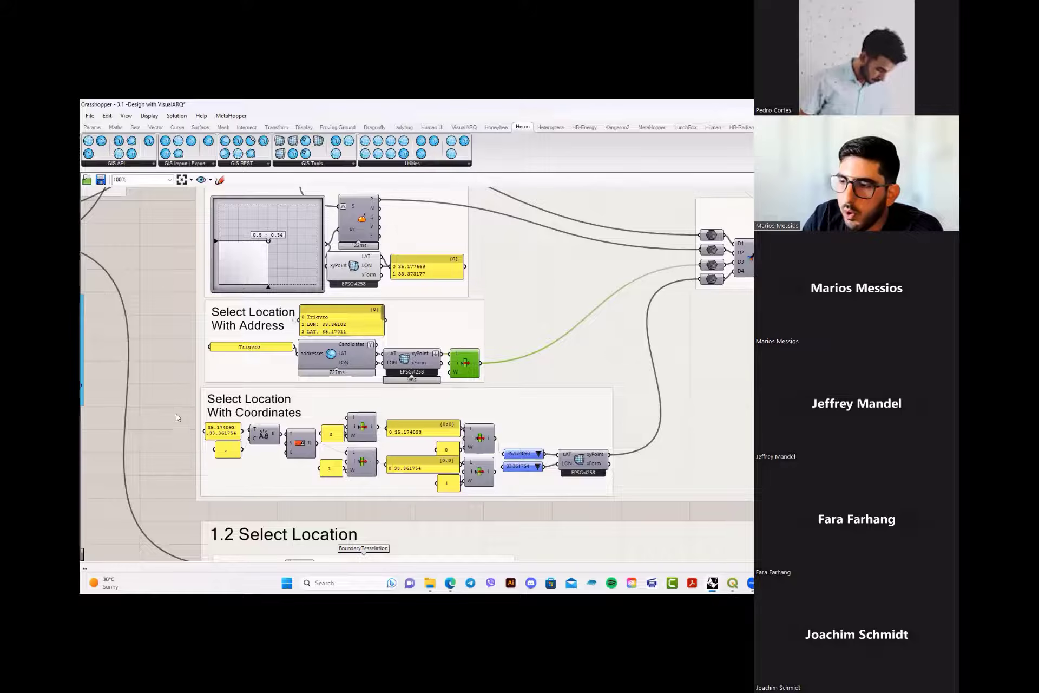
right_click_drag(480, 448, 941, 544)
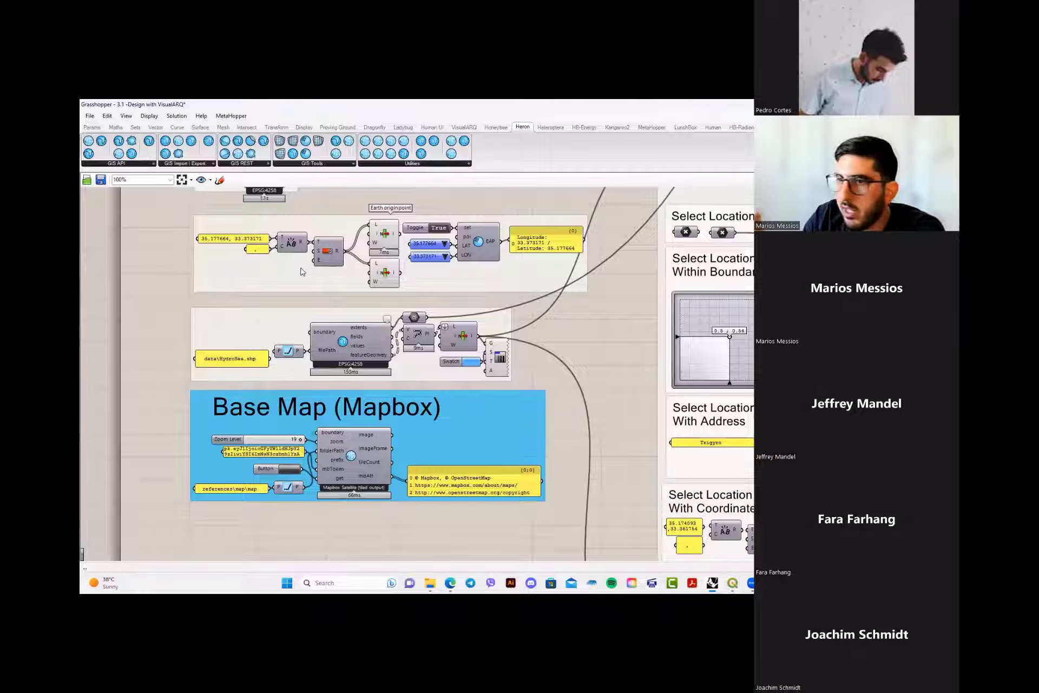
right_click_drag(798, 501, 386, 346)
scroll(510, 307, "up", 3)
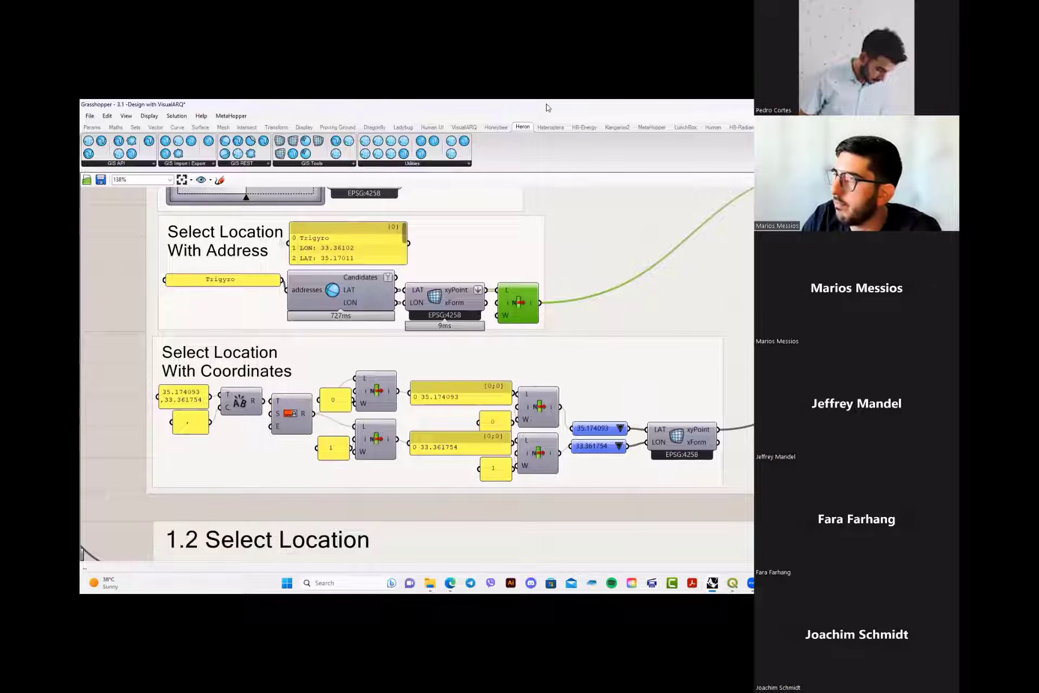
- Roll up the Grasshopper window, inspect the numbered location labels on the Cyprus outline in Rhino's Top viewport, and bring Grasshopper back
double_click(544, 110)
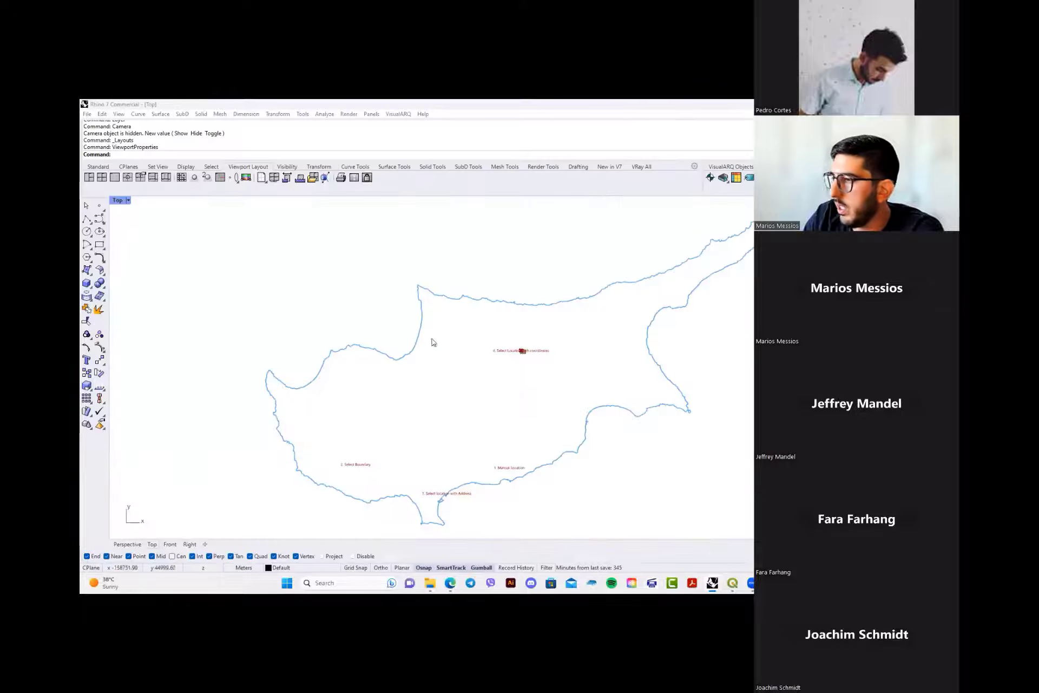
scroll(542, 378, "up", 7)
right_click_drag(367, 430, 547, 278)
scroll(621, 473, "up", 2)
right_click_drag(638, 468, 647, 435)
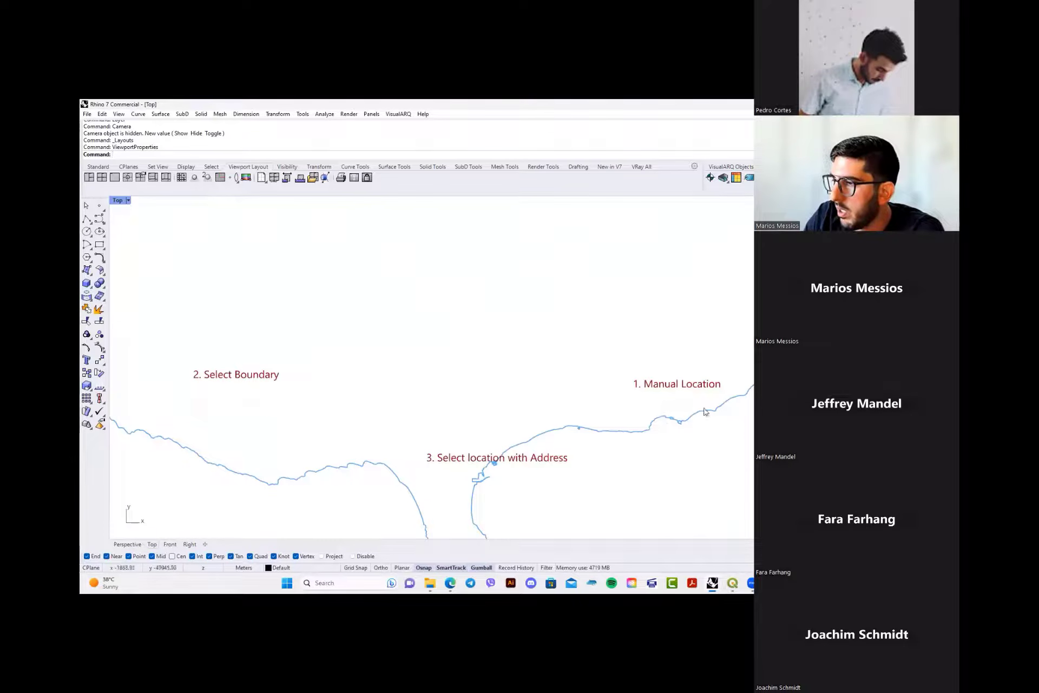
scroll(517, 463, "up", 4)
scroll(550, 466, "down", 3)
scroll(551, 462, "down", 2)
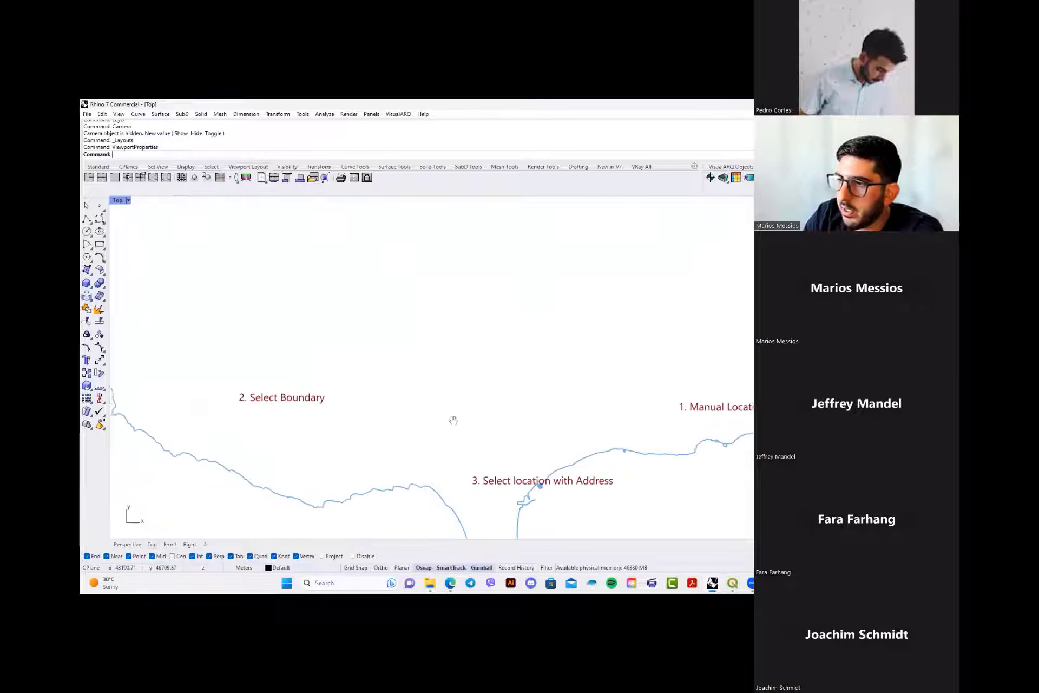
scroll(469, 386, "down", 2)
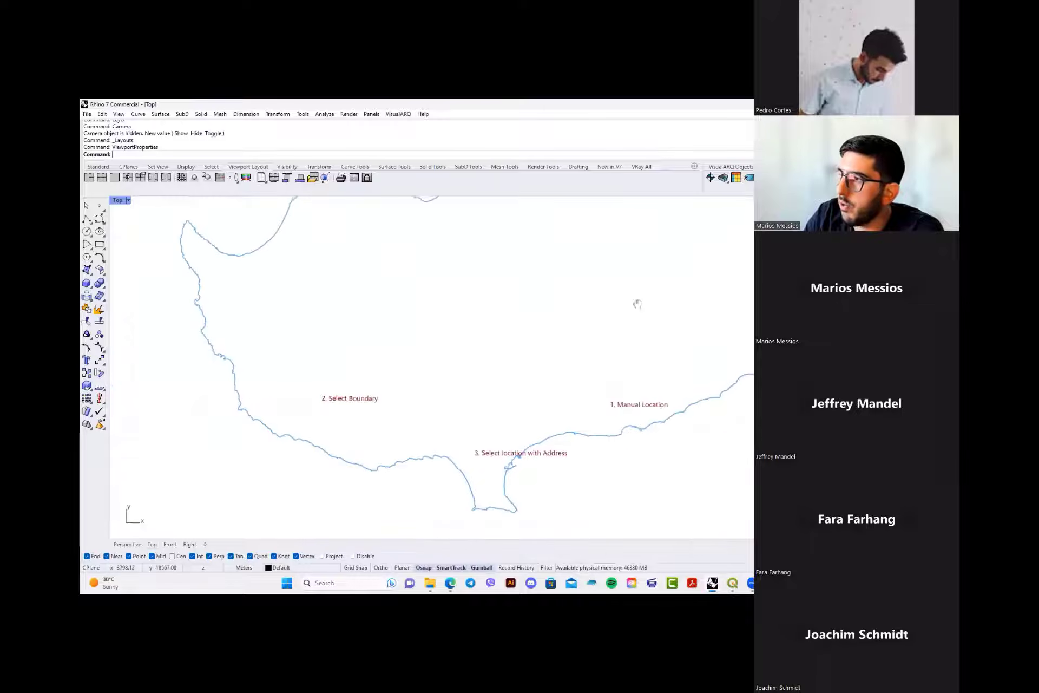
scroll(606, 352, "up", 5)
scroll(601, 320, "up", 5)
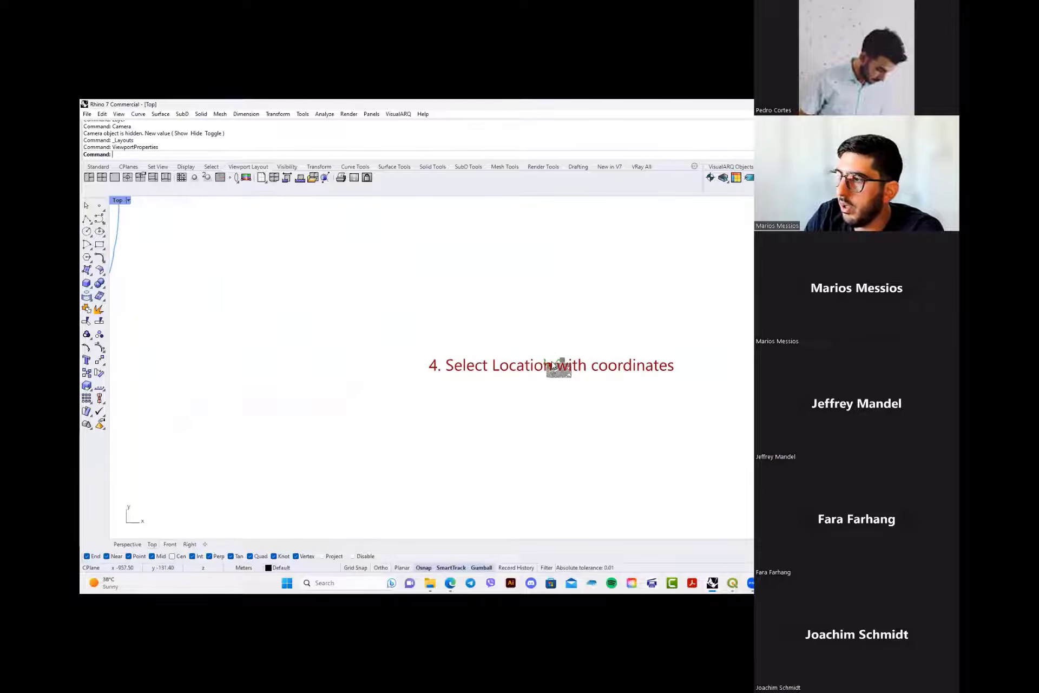
scroll(551, 357, "down", 6)
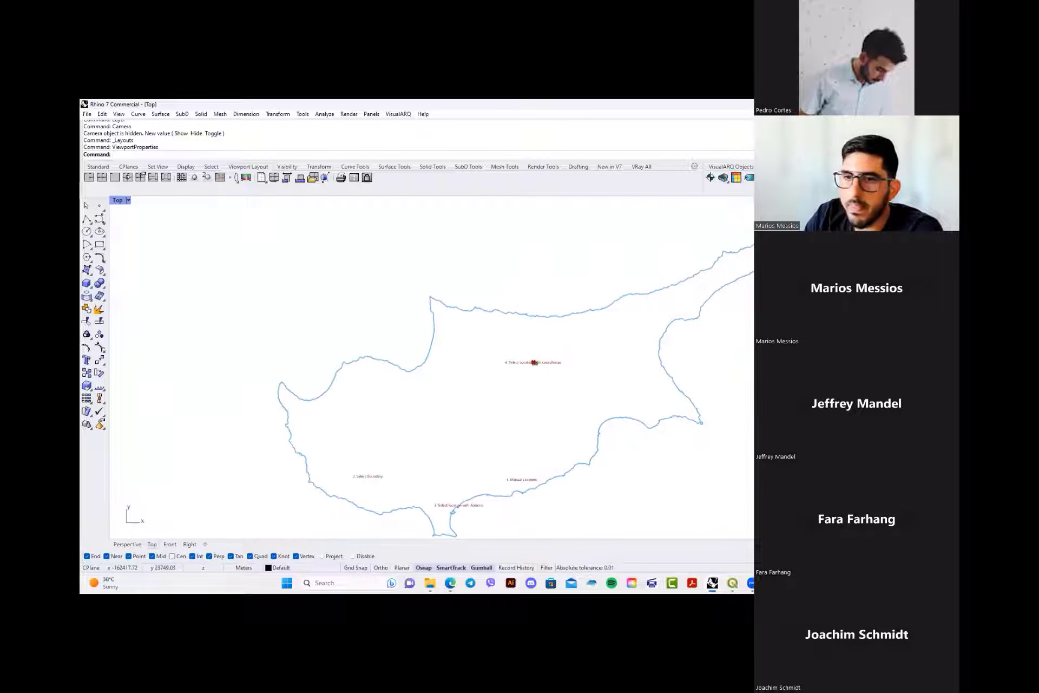
left_click_drag(82, 108, 574, 101)
- Examine the definition from Select Location to 1.3 Import GIS Layers, ending at the import component circled in red above Built Environment
scroll(603, 329, "down", 4)
right_click_drag(462, 216, 422, 209)
scroll(530, 308, "down", 2)
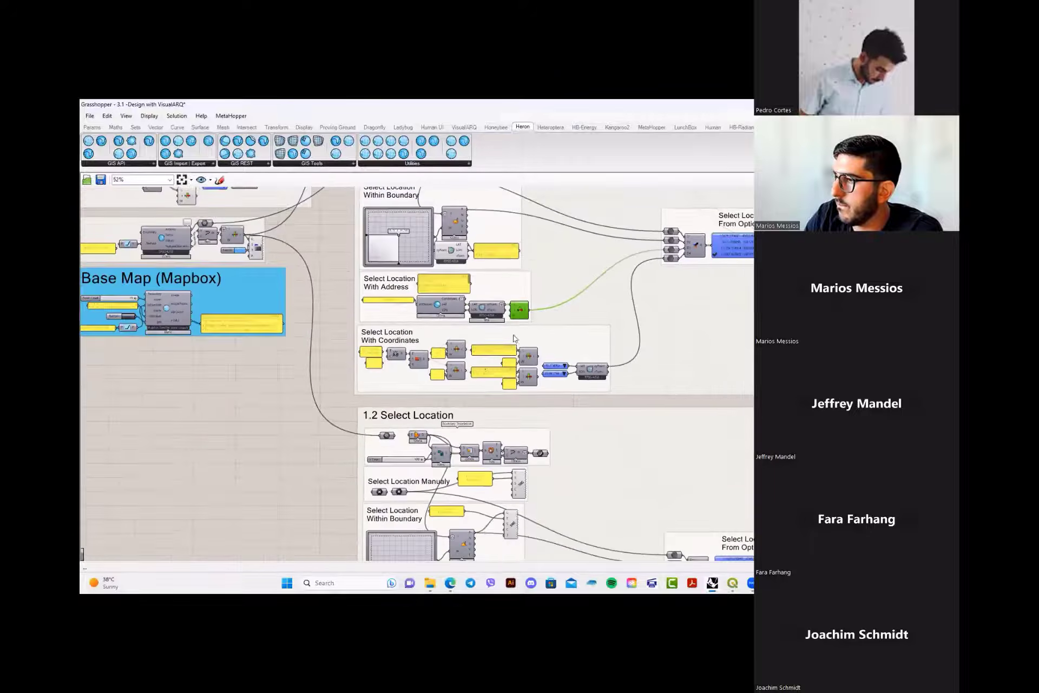
right_click_drag(531, 309, 346, 190)
scroll(625, 264, "down", 1)
right_click_drag(625, 264, 482, 414)
scroll(603, 279, "down", 2)
right_click_drag(562, 277, 480, 352)
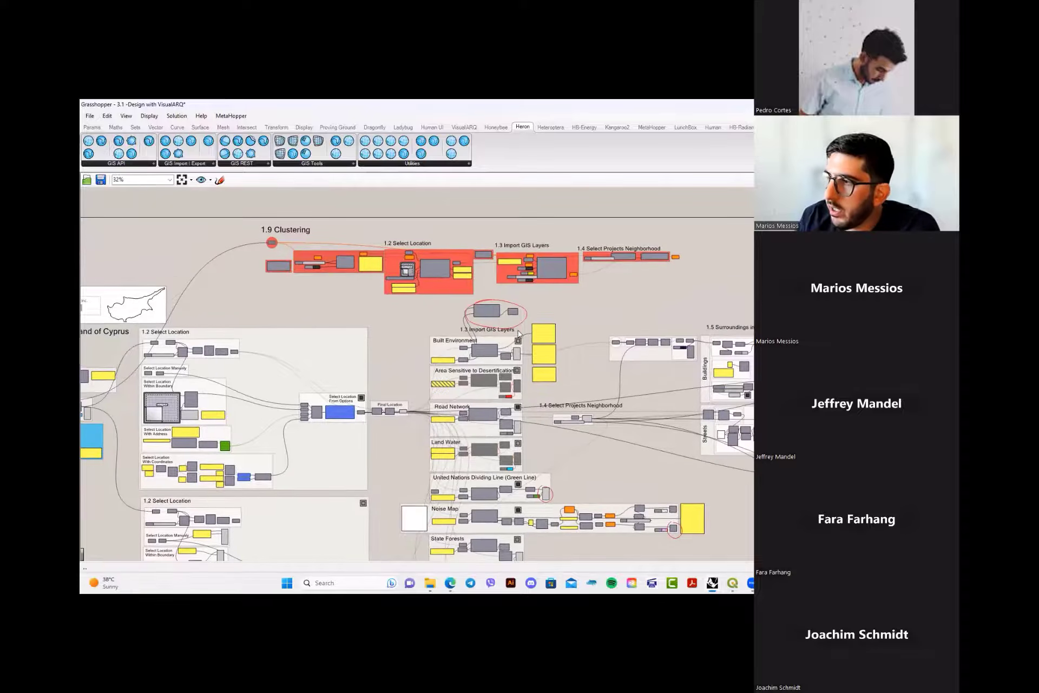
scroll(514, 353, "up", 5)
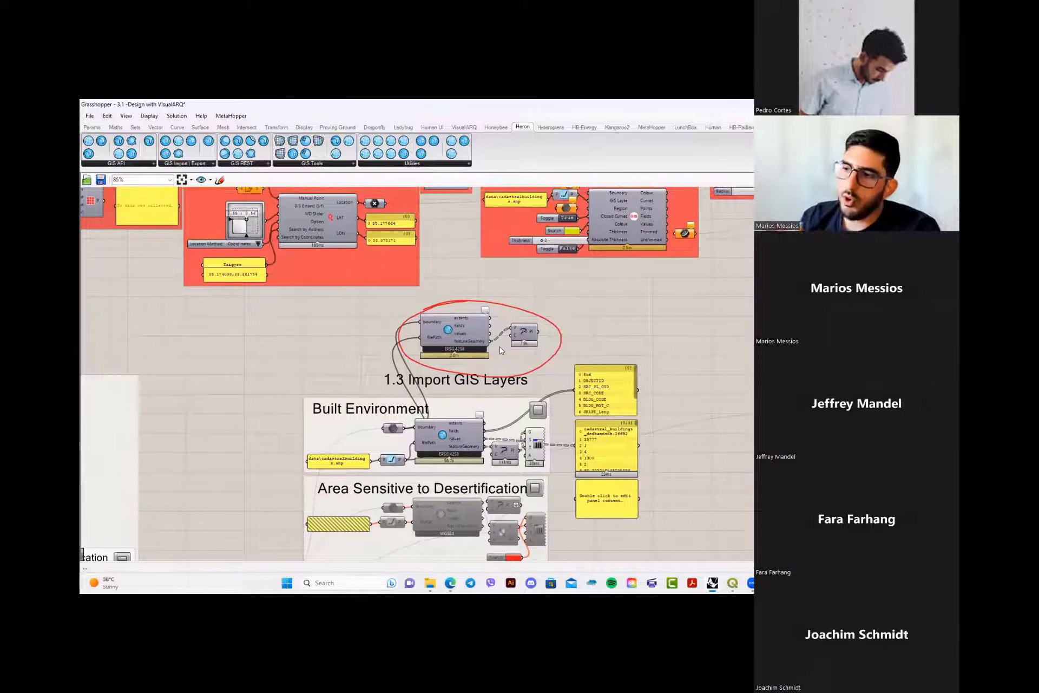
right_click_drag(499, 347, 505, 330)
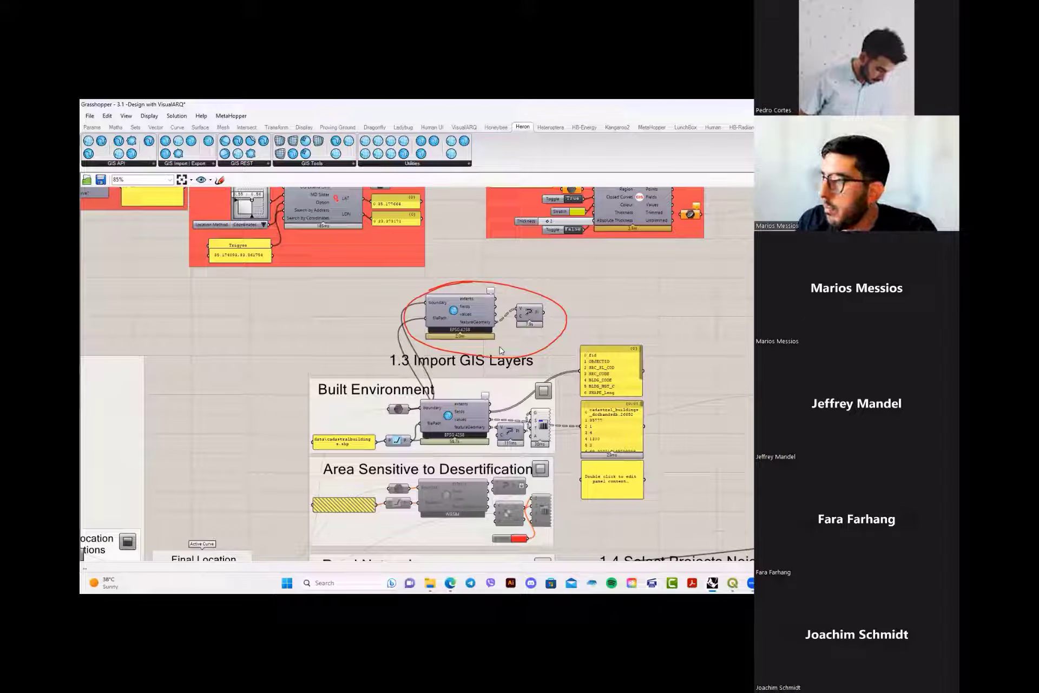
- Check the fields output of the import component circled in red, and turn on the component's preview
scroll(499, 346, "up", 3)
left_click(455, 385)
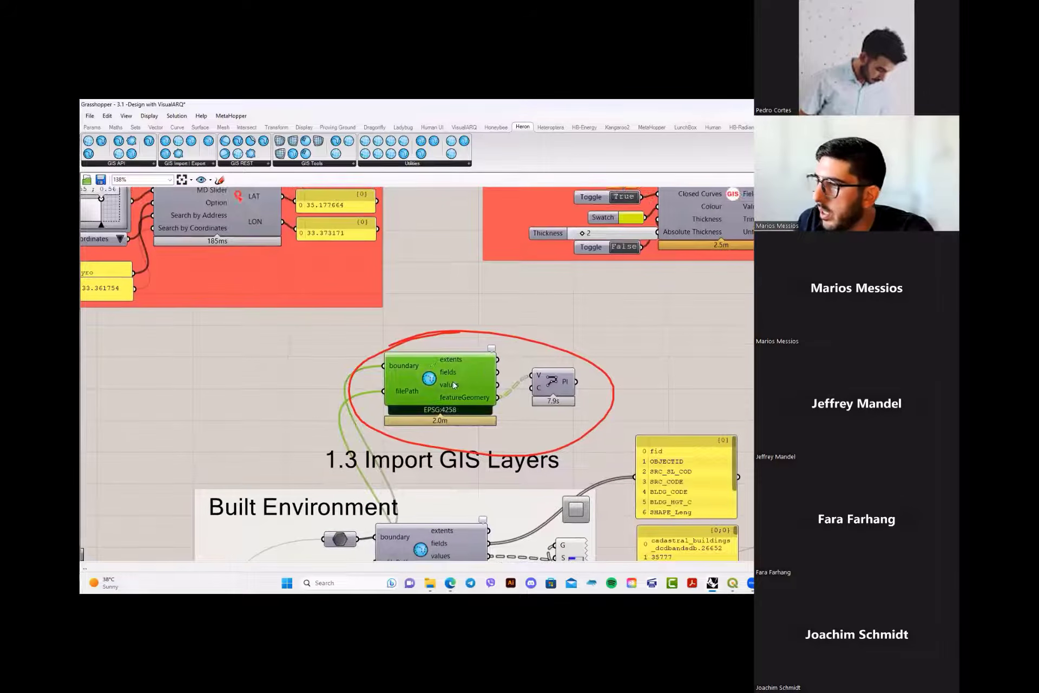
mouse_move(482, 372)
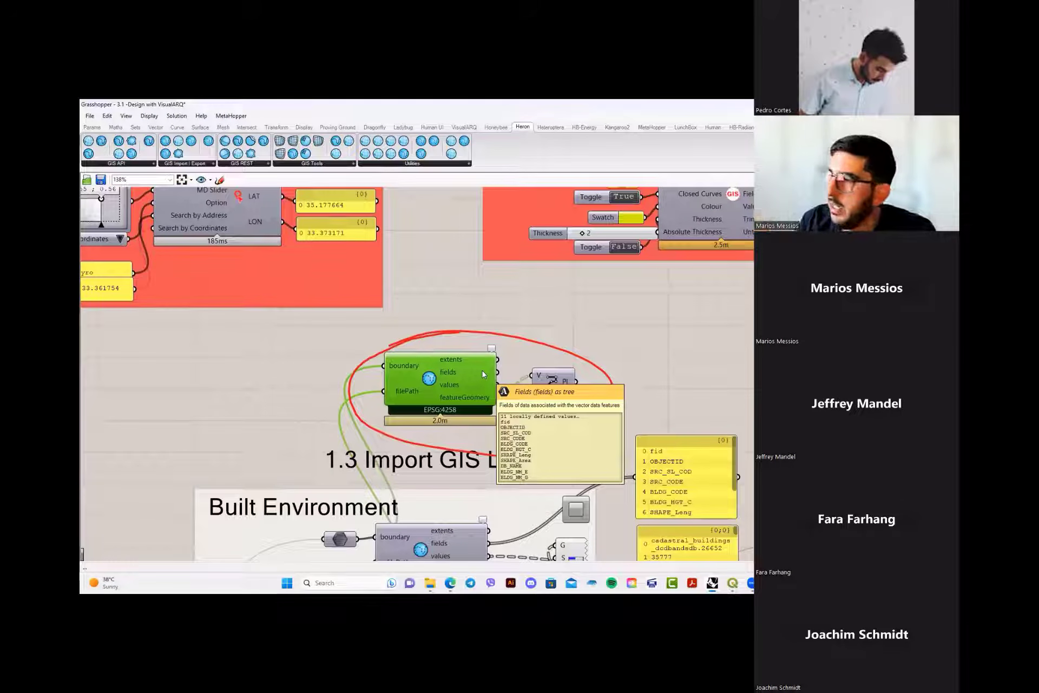
right_click(596, 301)
left_click(634, 307)
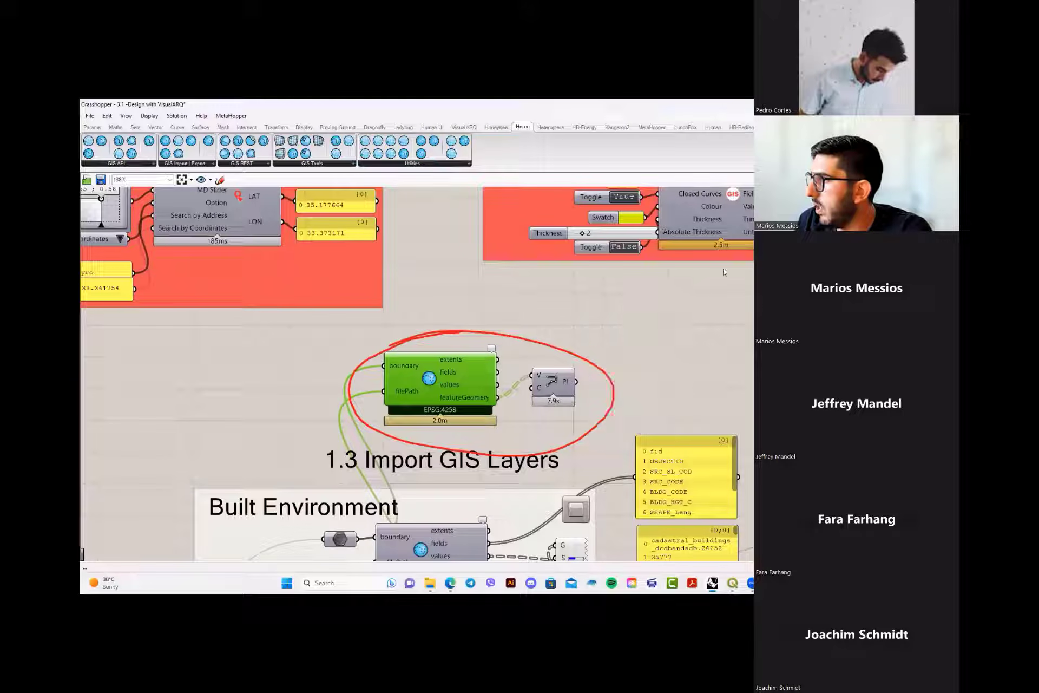
left_click(465, 358)
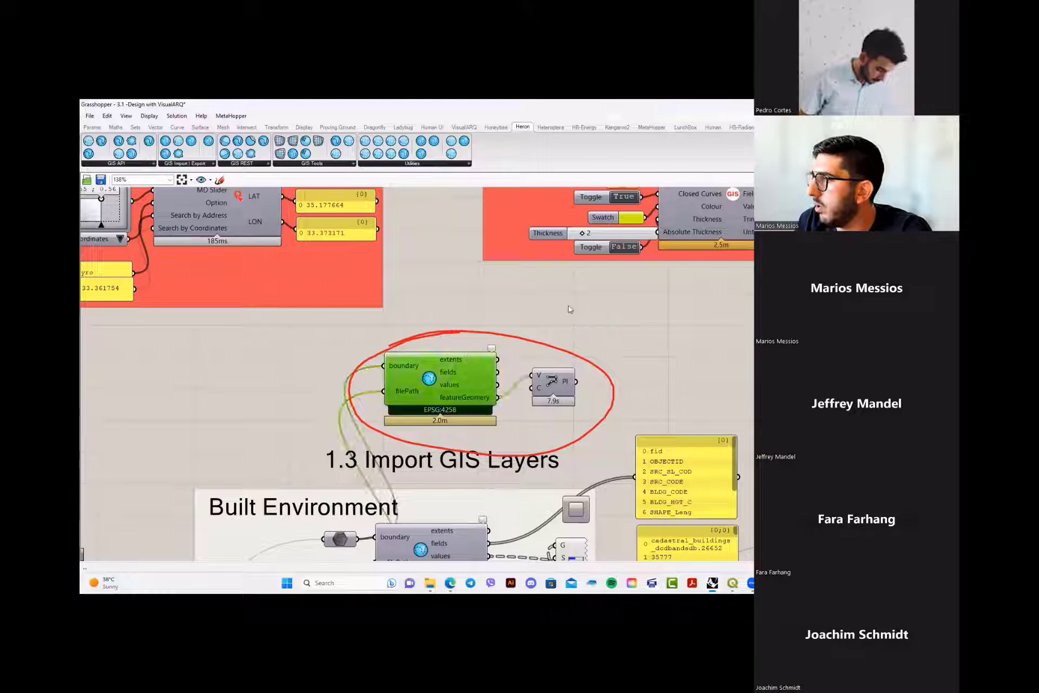
right_click(569, 307)
left_click(607, 312)
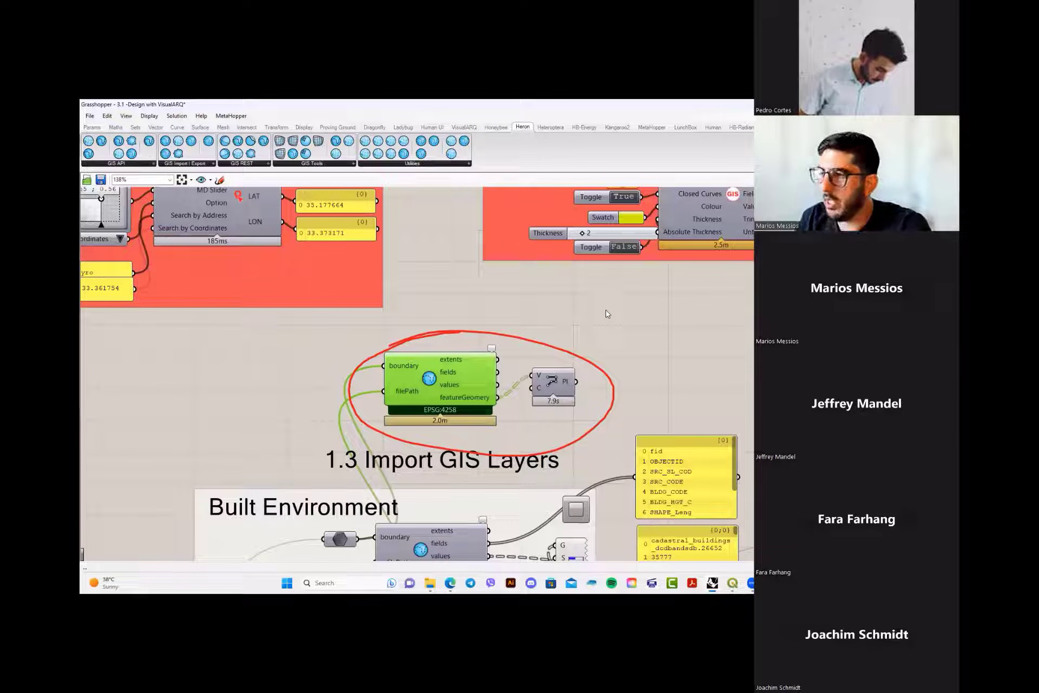
scroll(606, 309, "down", 2)
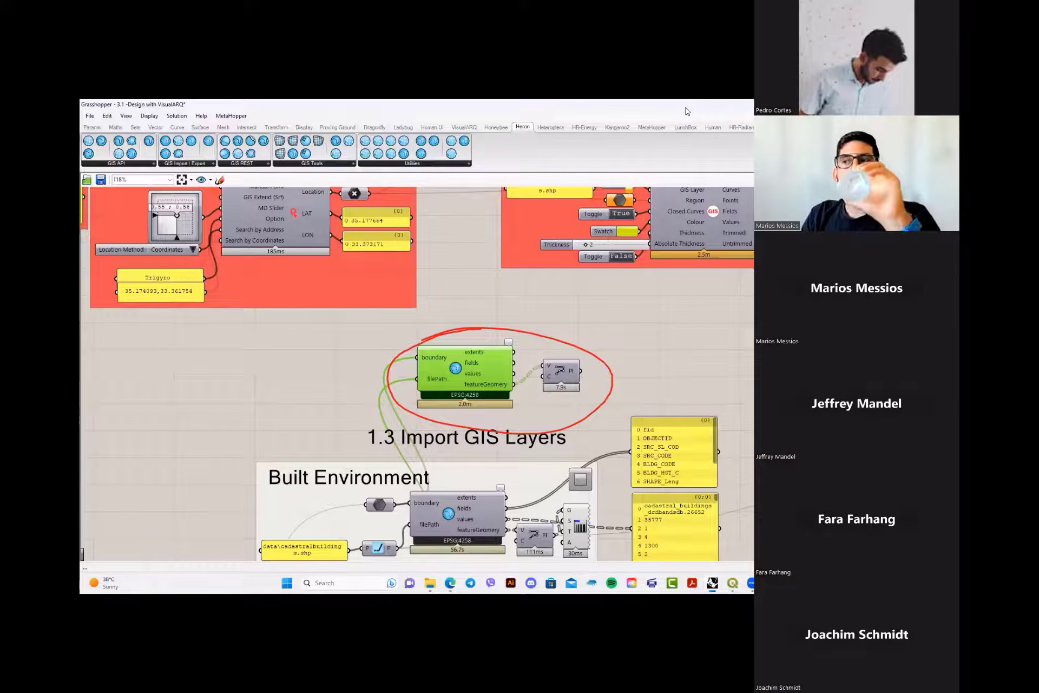
- Switch to Rhino, inspect the previewed GIS features across Cyprus in the Top viewport, and return to Grasshopper
left_click(906, 105)
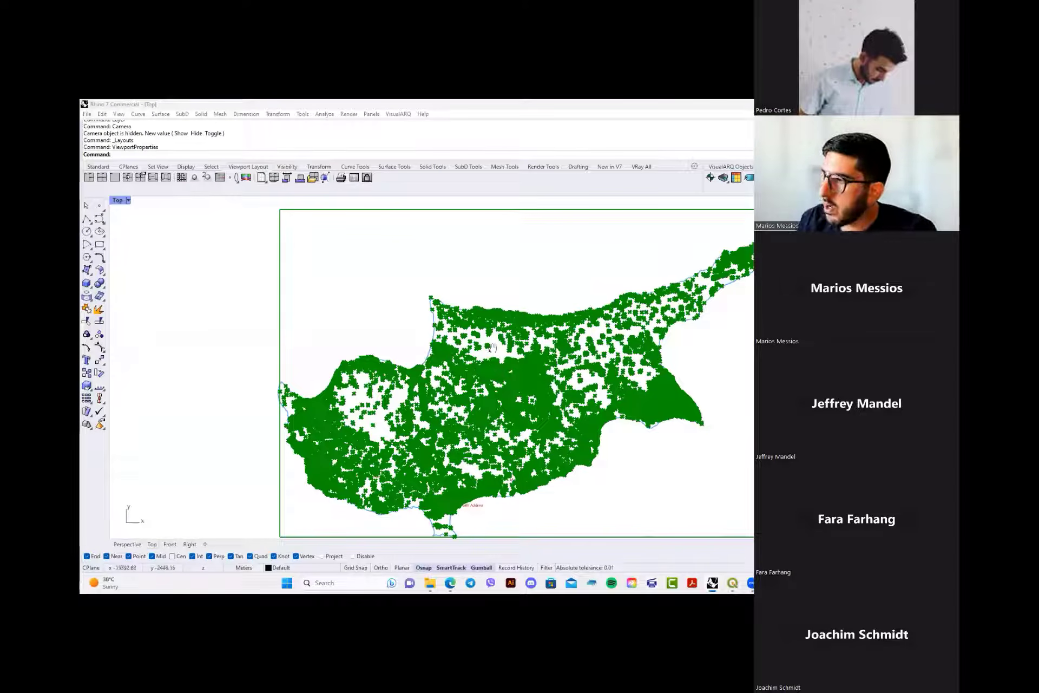
right_click_drag(489, 332, 472, 294)
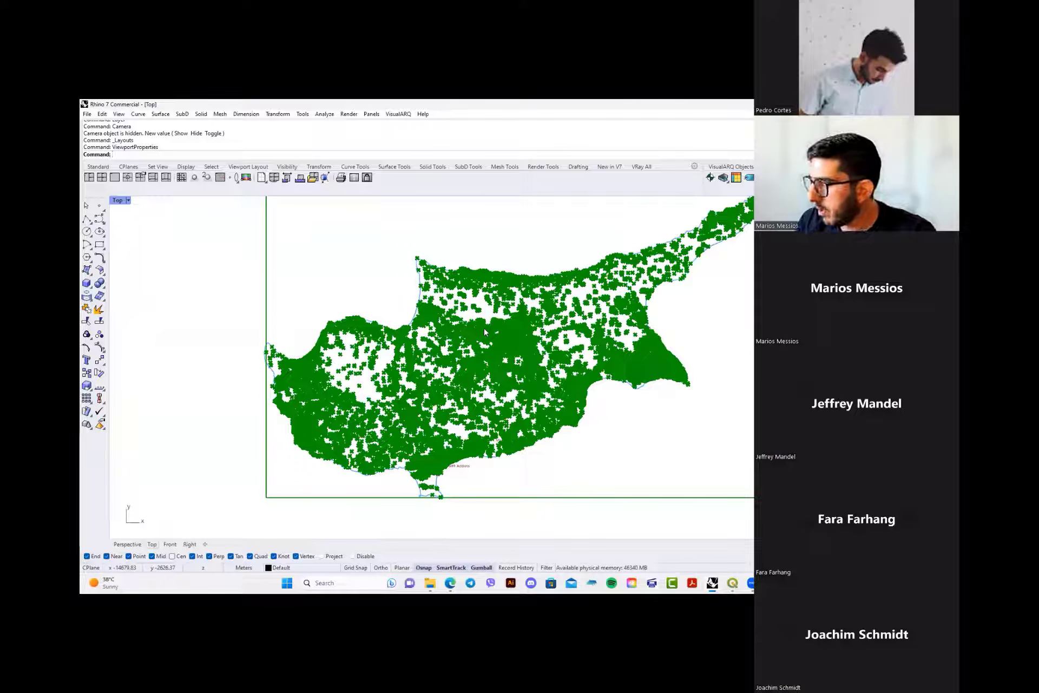
scroll(485, 333, "up", 1)
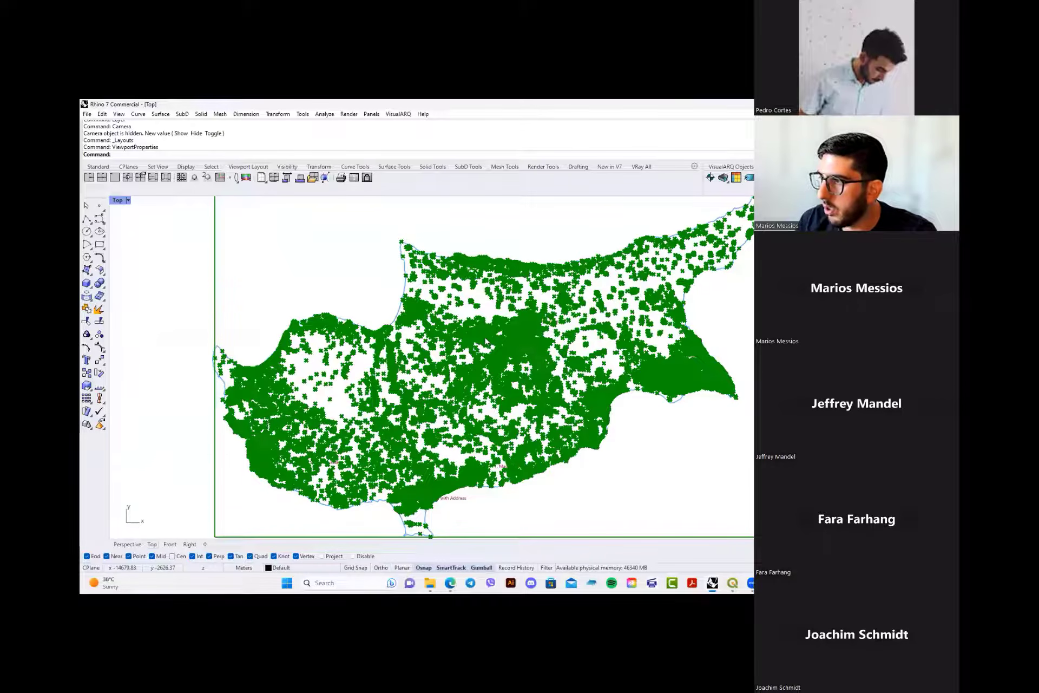
scroll(485, 336, "up", 1)
scroll(485, 337, "up", 1)
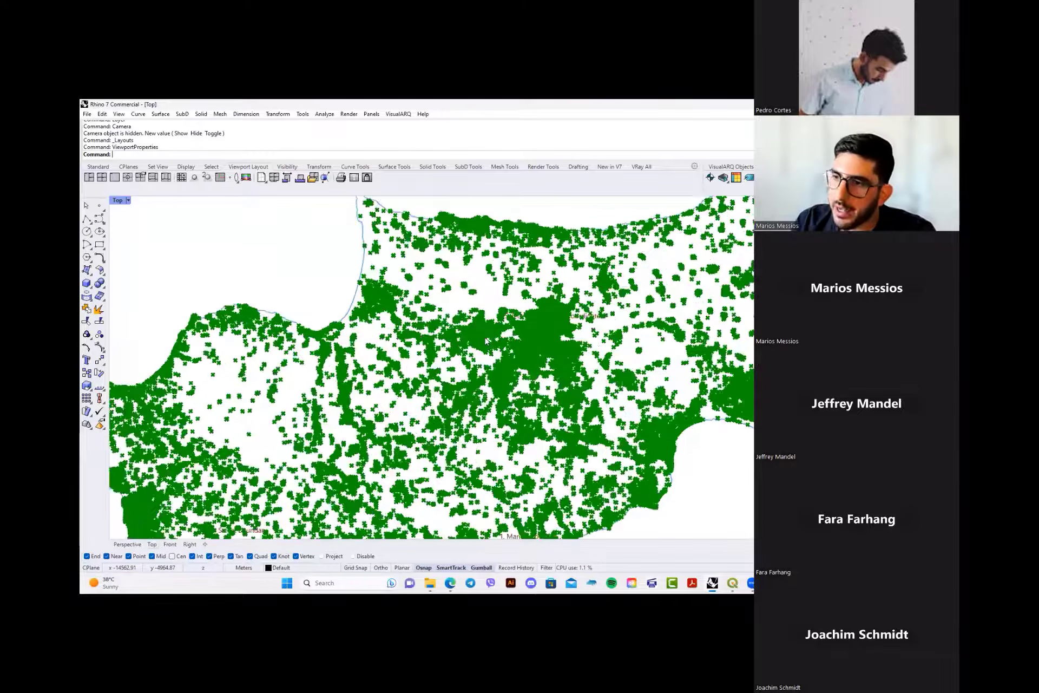
scroll(486, 340, "up", 1)
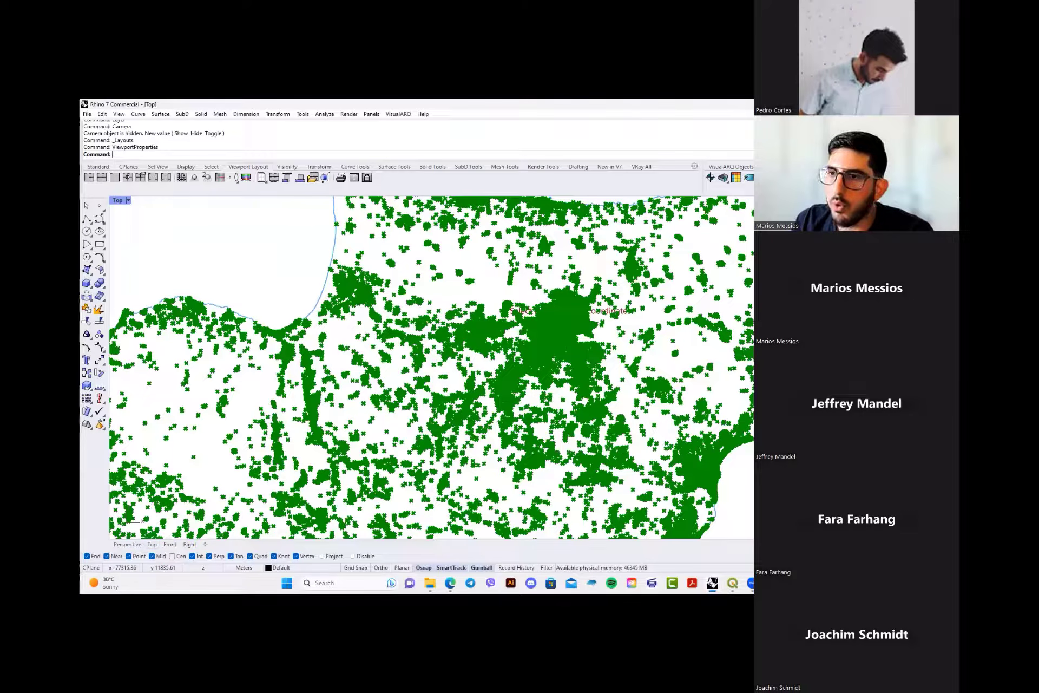
key("alt+Tab")
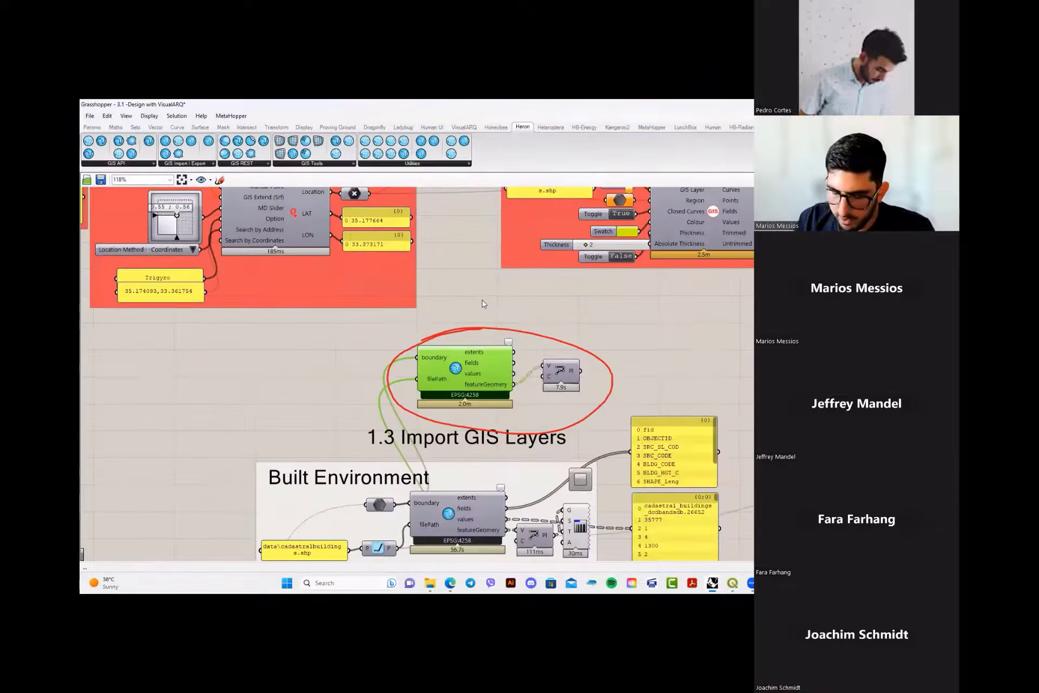
- Turn off the preview of the import component circled in red
right_click_drag(483, 300, 478, 350)
right_click(538, 356)
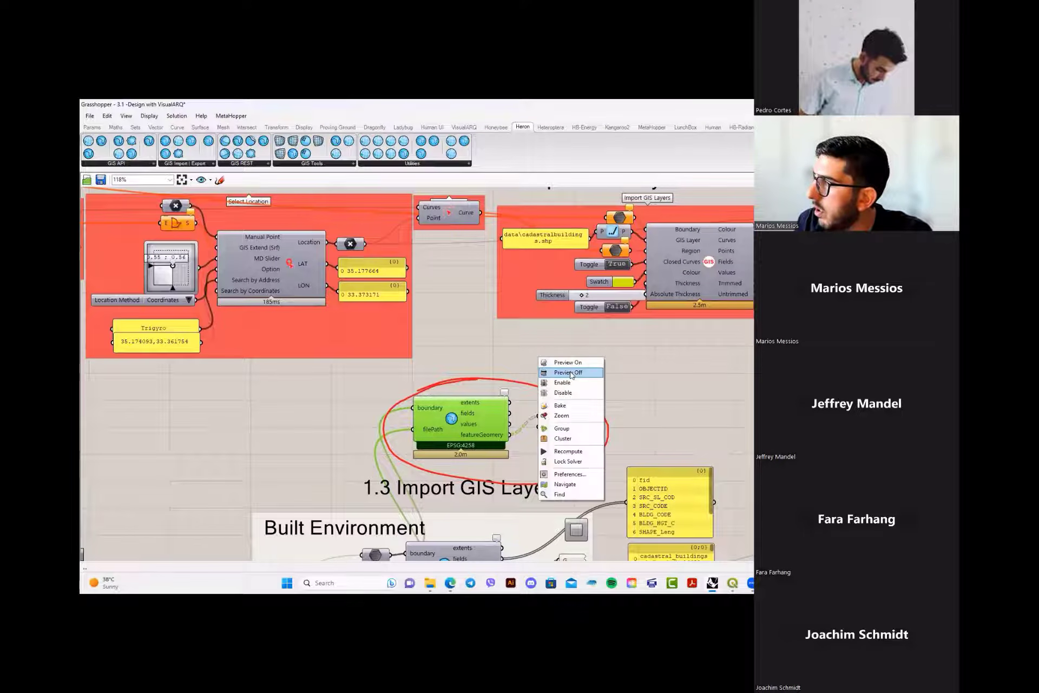
left_click(569, 373)
- Check the import component in the Built Environment group and trace the boundary curve that feeds it
right_click_drag(549, 438, 562, 198)
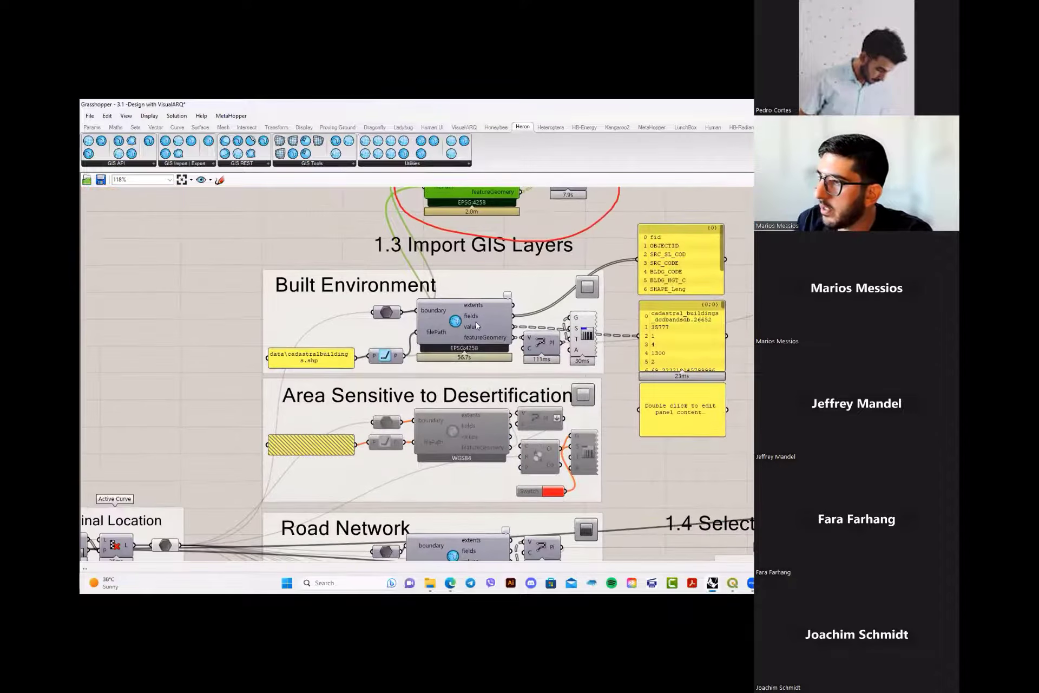
left_click(458, 325)
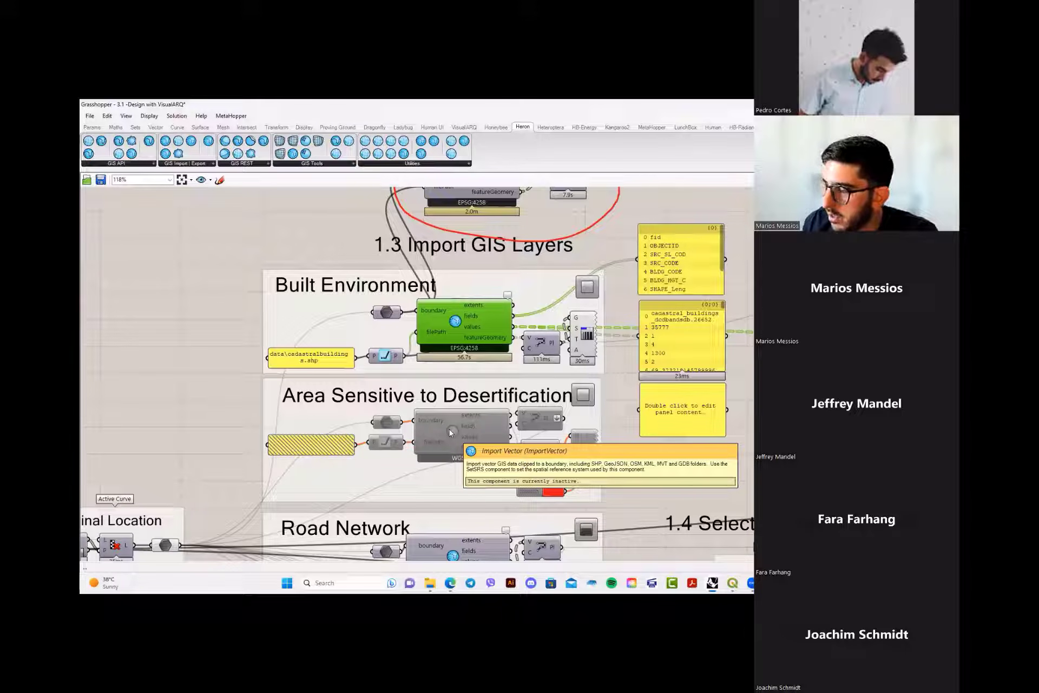
scroll(412, 354, "up", 2)
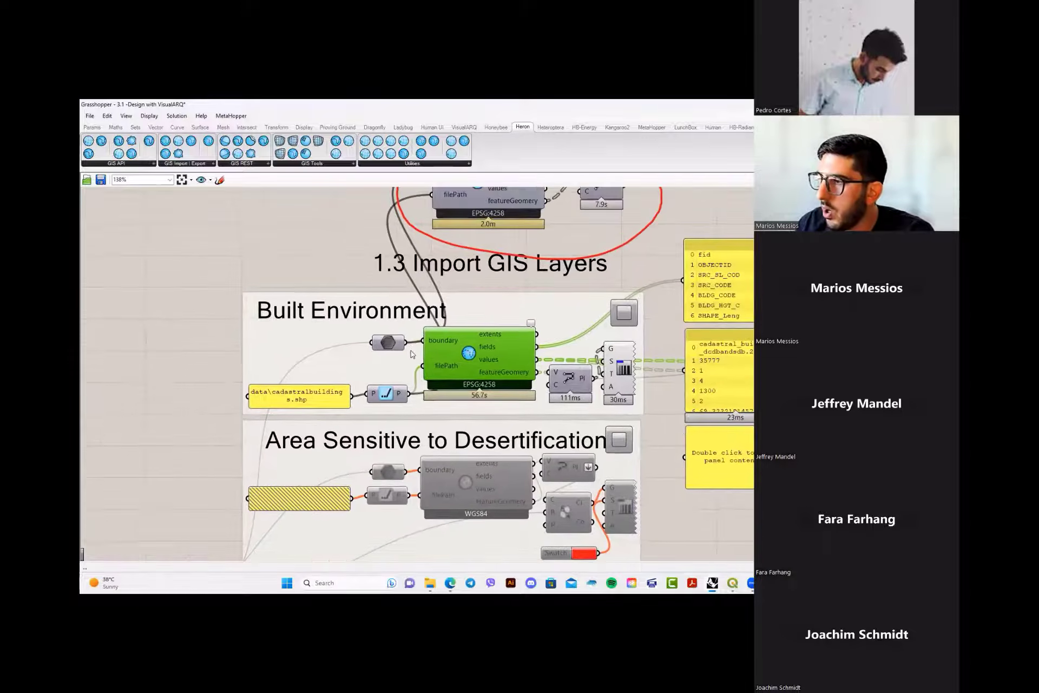
scroll(411, 354, "up", 2)
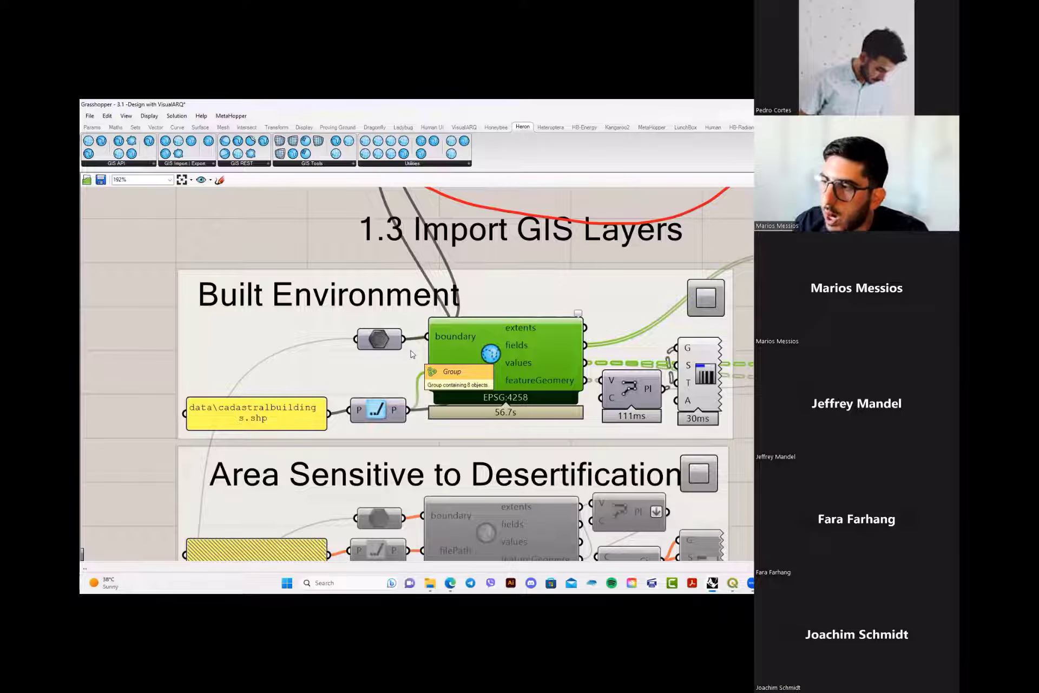
left_click(386, 339)
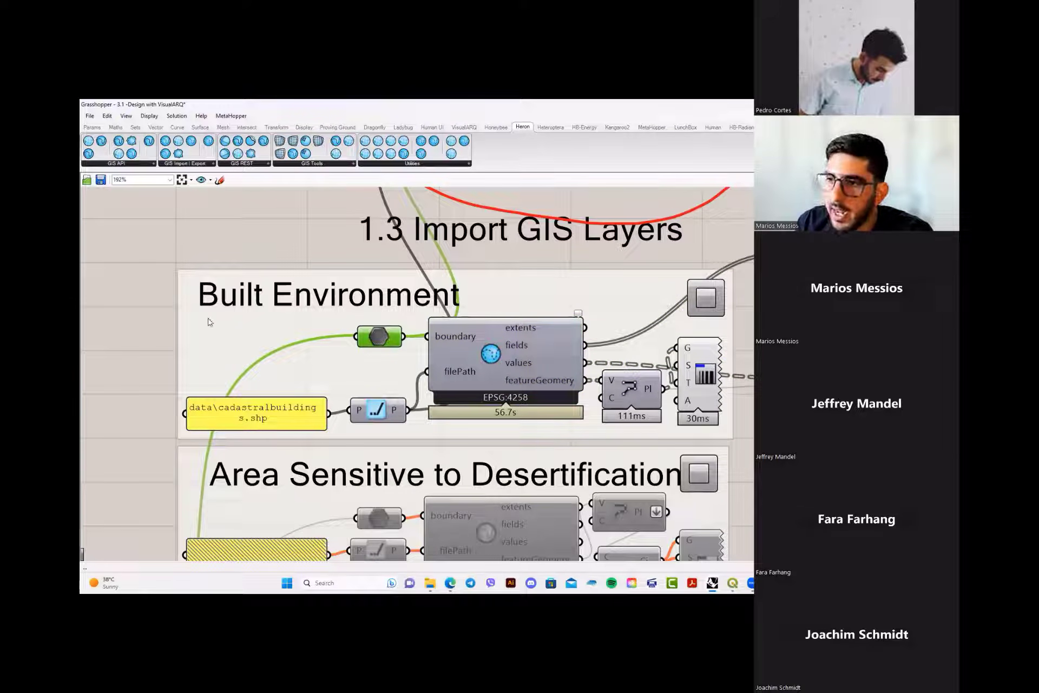
scroll(227, 320, "down", 5)
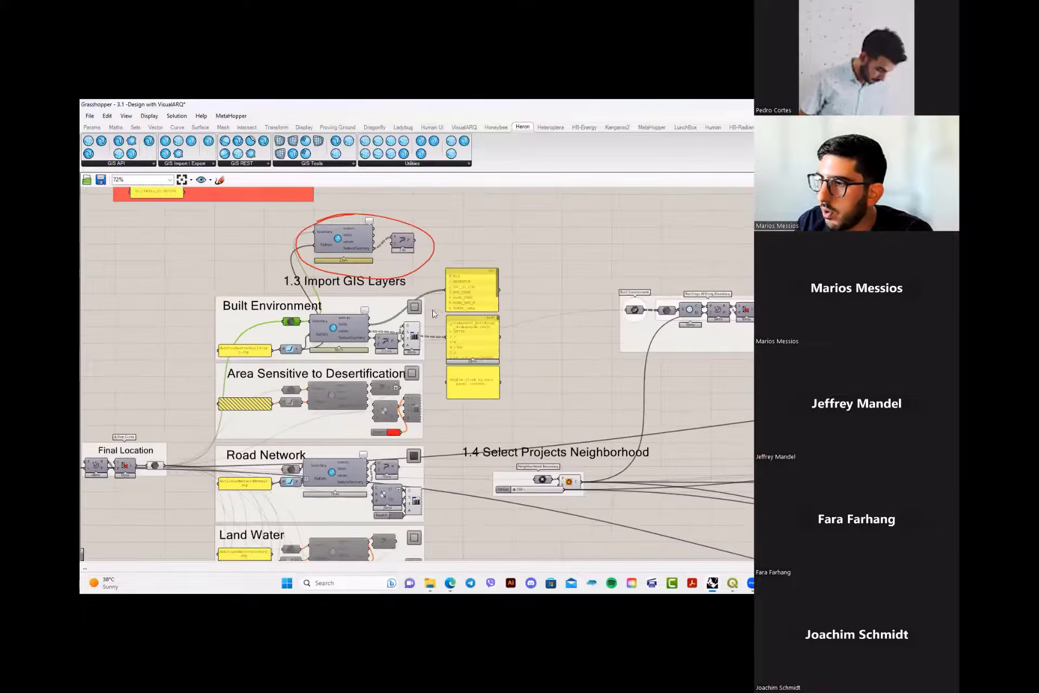
- Go back to 1.2 Select Location and resize the Grasshopper window so Rhino's Top viewport shows beside it at full height
right_click_drag(433, 309, 545, 346)
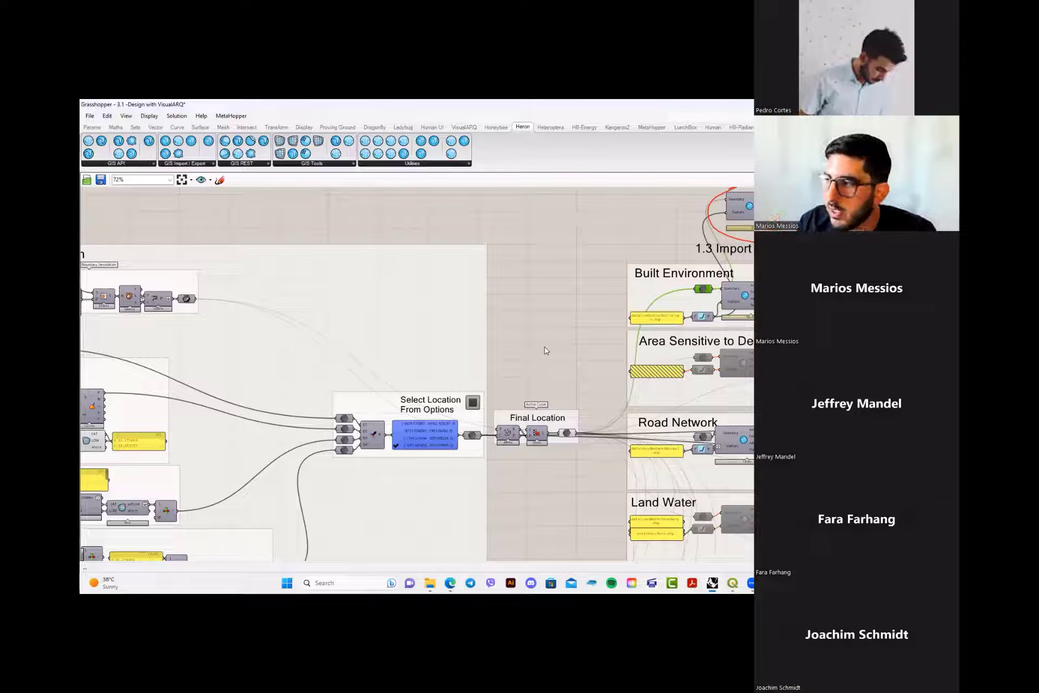
right_click_drag(93, 297, 356, 321)
scroll(289, 302, "up", 3)
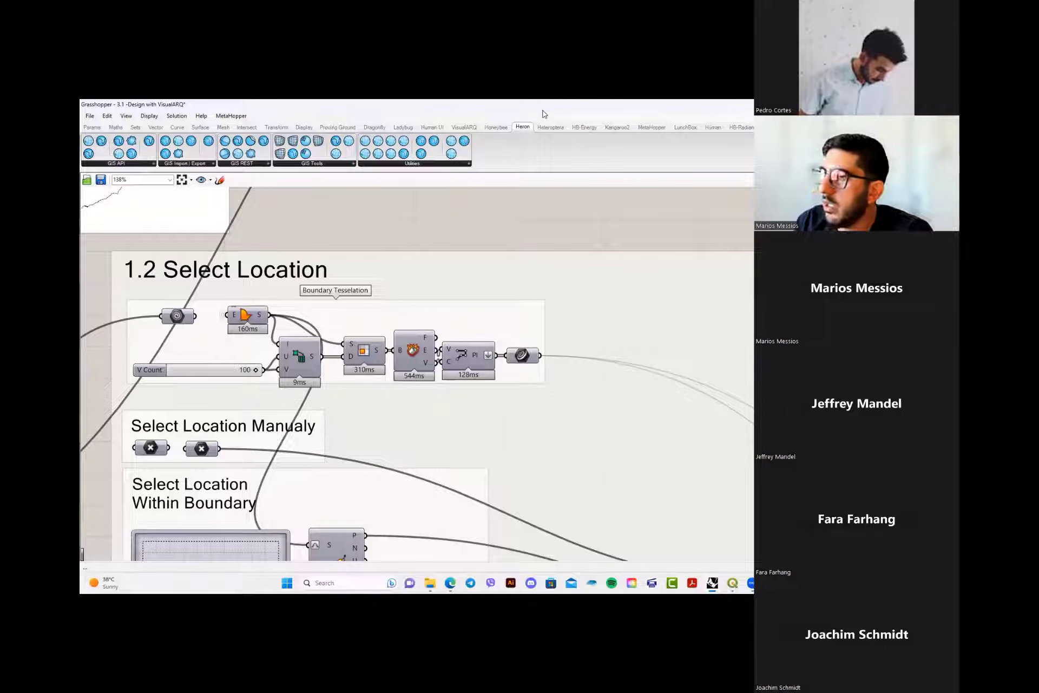
double_click(444, 105)
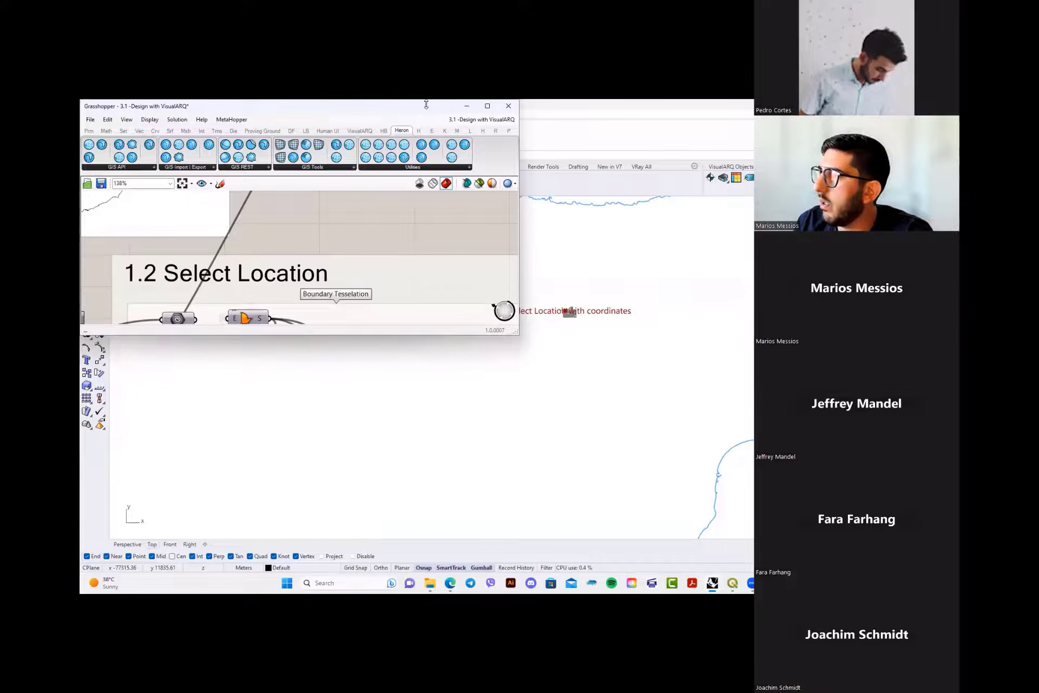
double_click(426, 105)
scroll(609, 350, "down", 3)
scroll(366, 343, "down", 2)
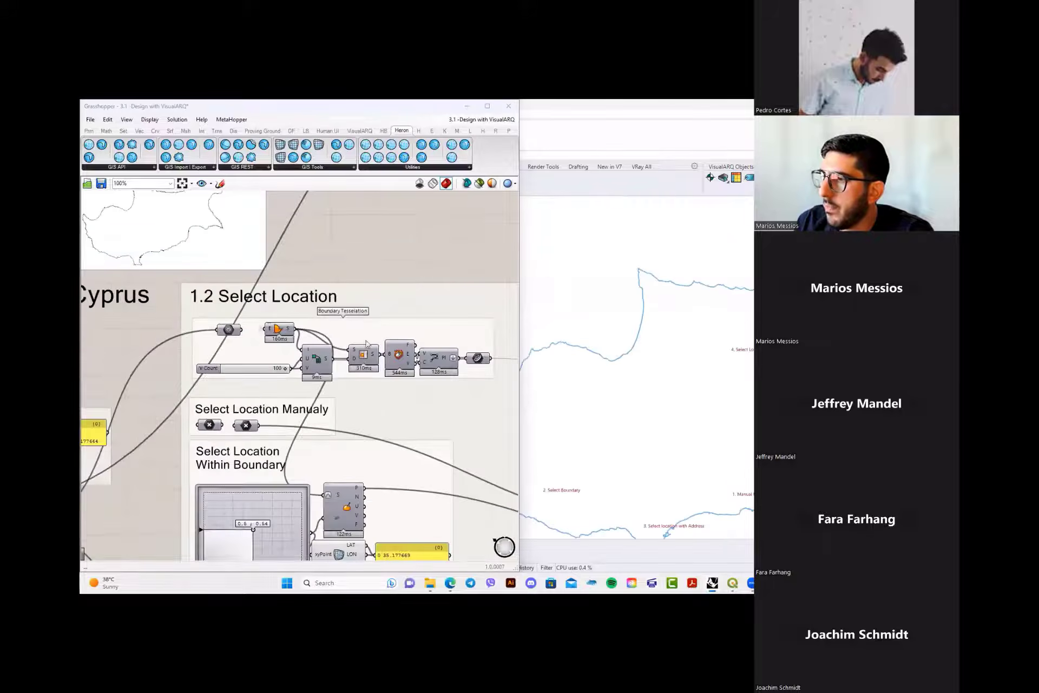
- Preview the polyline grid produced by the Boundary Tesselation components in 1.2 Select Location
right_click_drag(367, 344, 338, 360)
left_click(289, 375)
middle_click(333, 260)
left_click(374, 265)
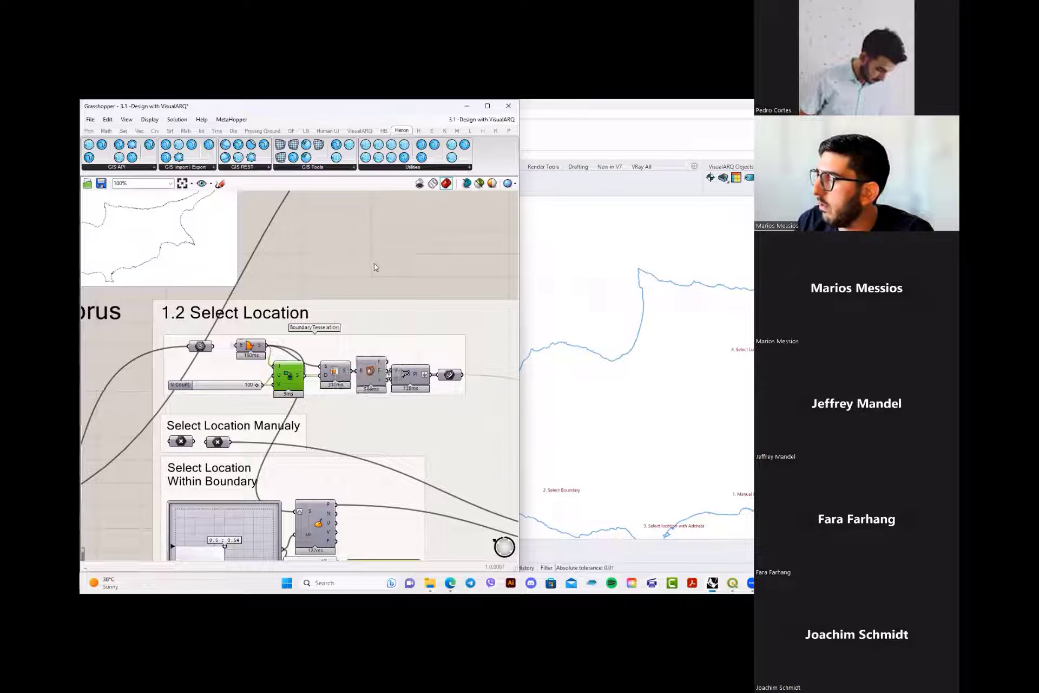
scroll(372, 288, "up", 1)
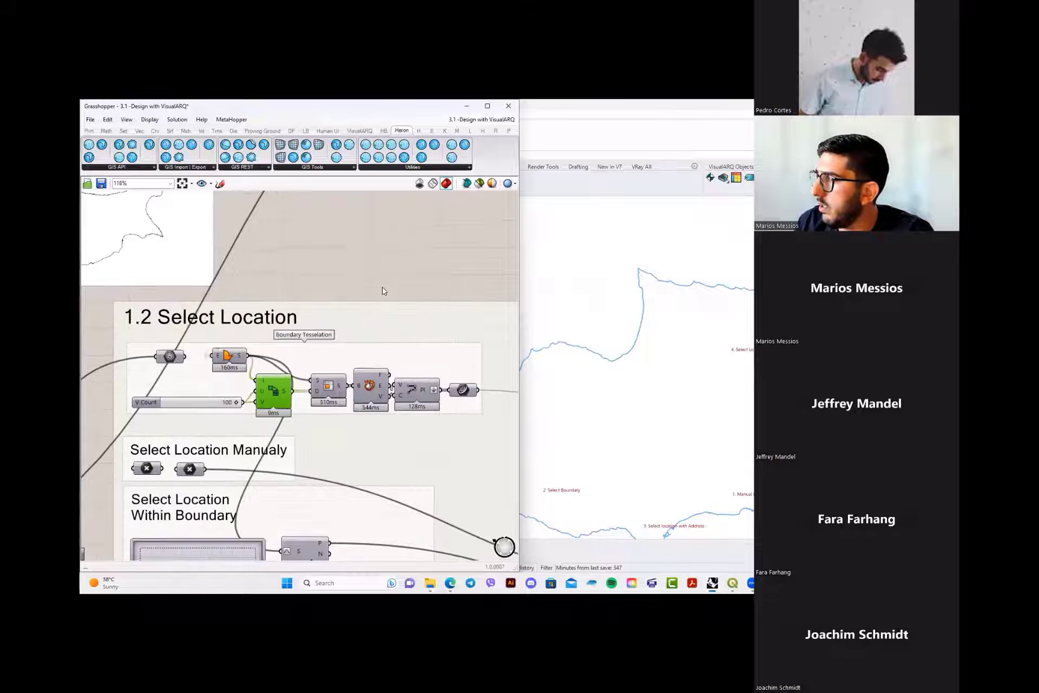
left_click(427, 393)
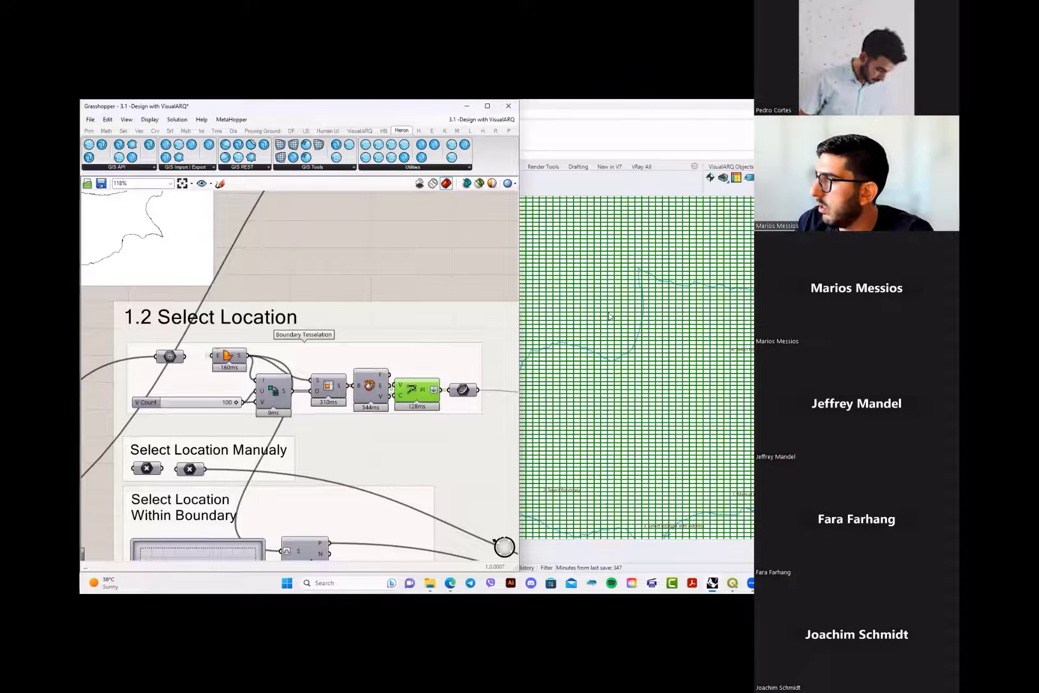
- Inspect the tessellation grid around location 4 and across Cyprus in Rhino, and turn off the grid's preview
scroll(726, 343, "down", 3)
scroll(726, 343, "up", 10)
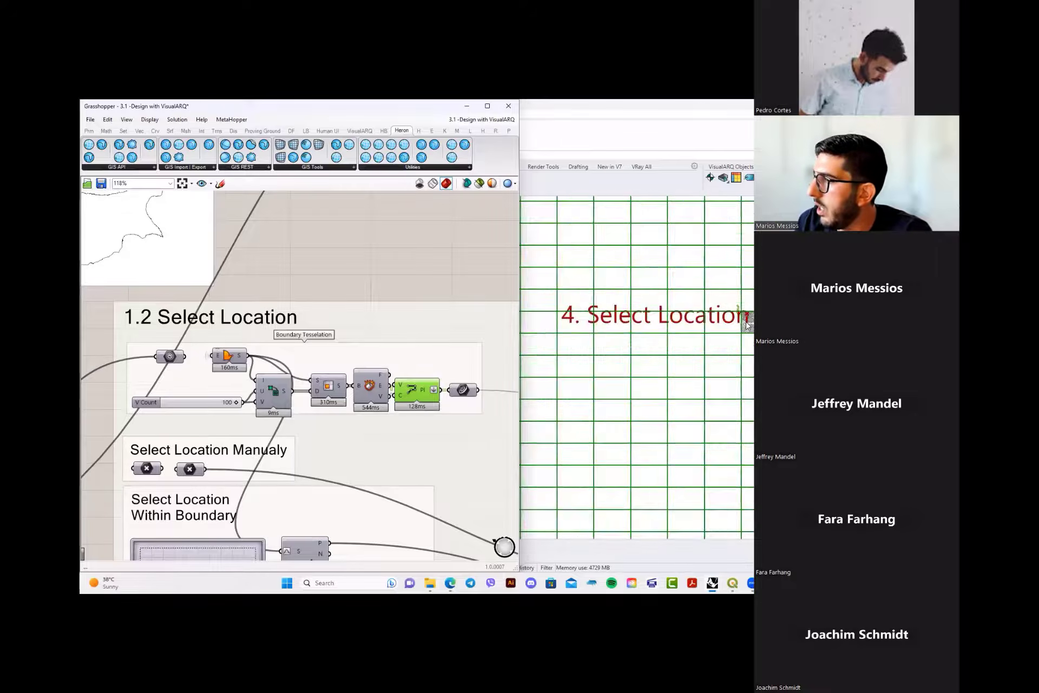
scroll(748, 324, "down", 10)
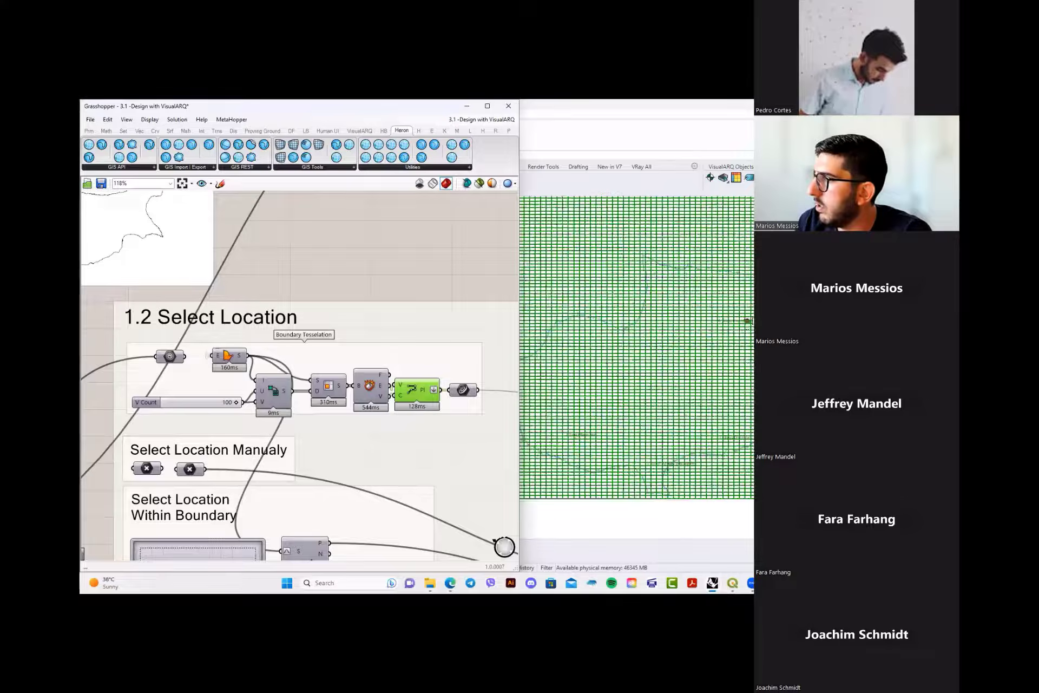
right_click_drag(713, 340, 689, 364)
scroll(371, 311, "down", 3)
right_click_drag(498, 285, 227, 224)
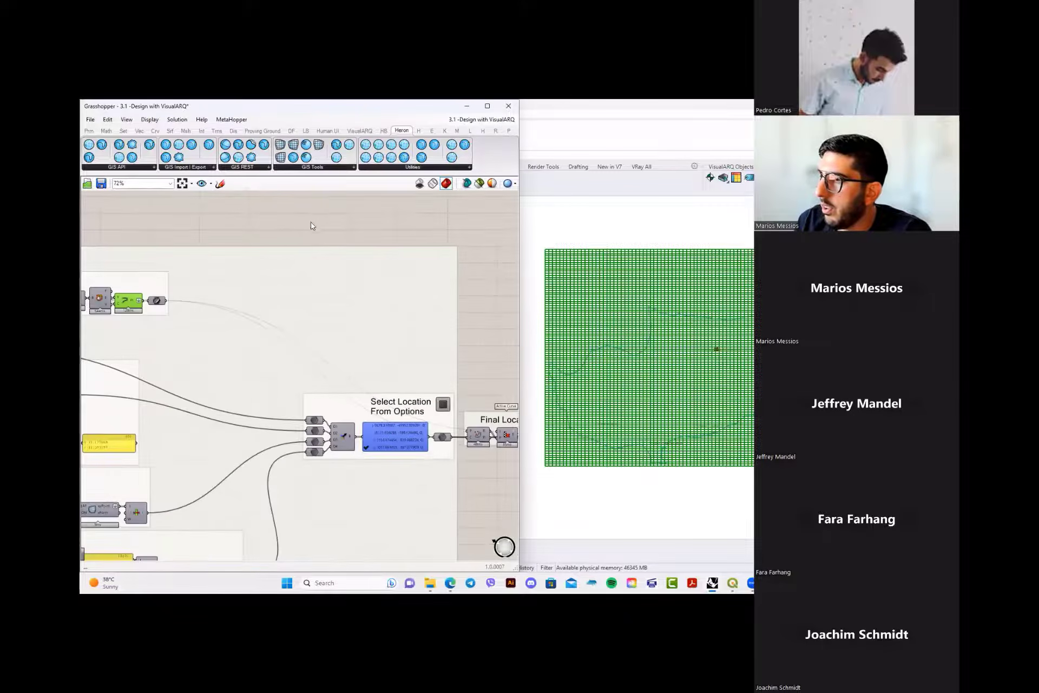
right_click(329, 220)
left_click(364, 235)
- Examine the Final Location group with its Cull Pattern component, and inspect the imported layers at location 4 in Rhino
right_click_drag(508, 507, 358, 469)
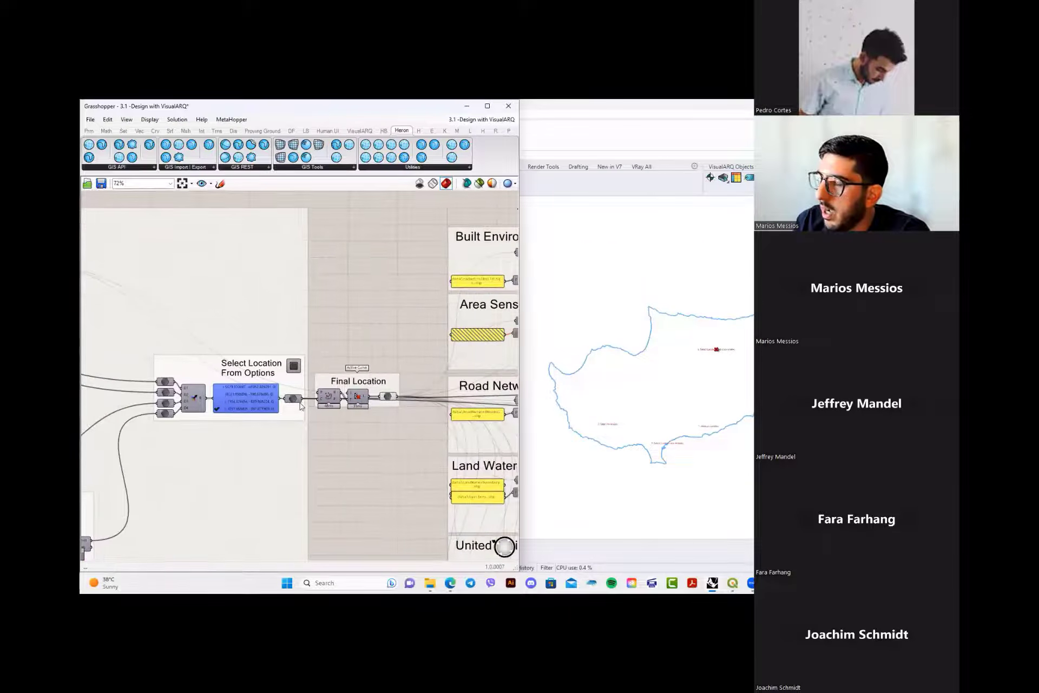
scroll(353, 419, "up", 3)
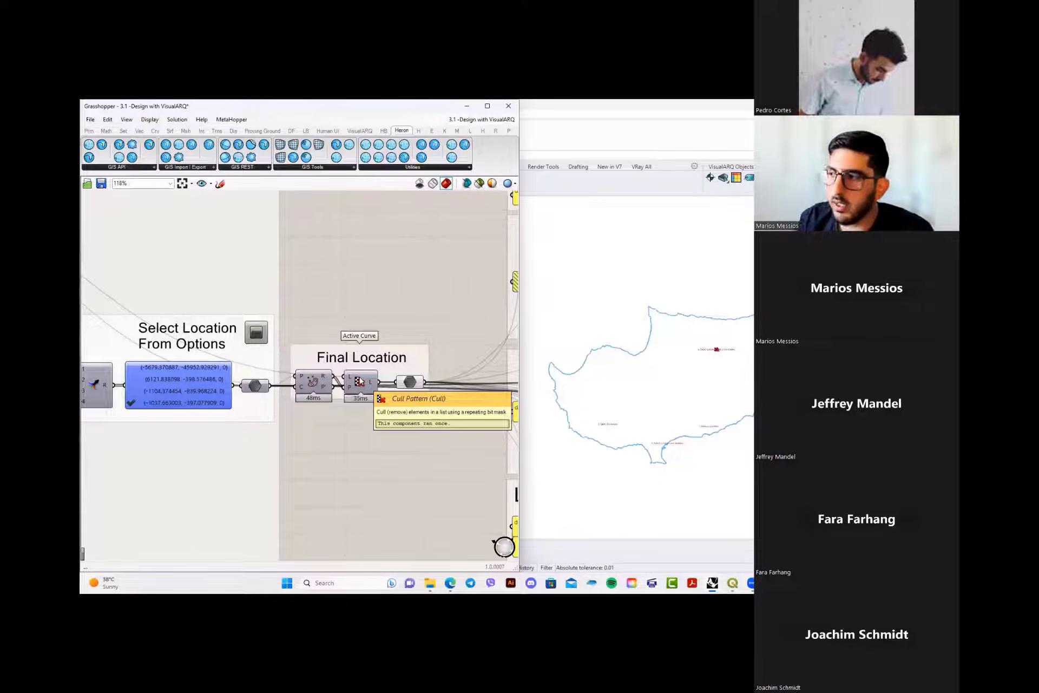
scroll(701, 346, "up", 5)
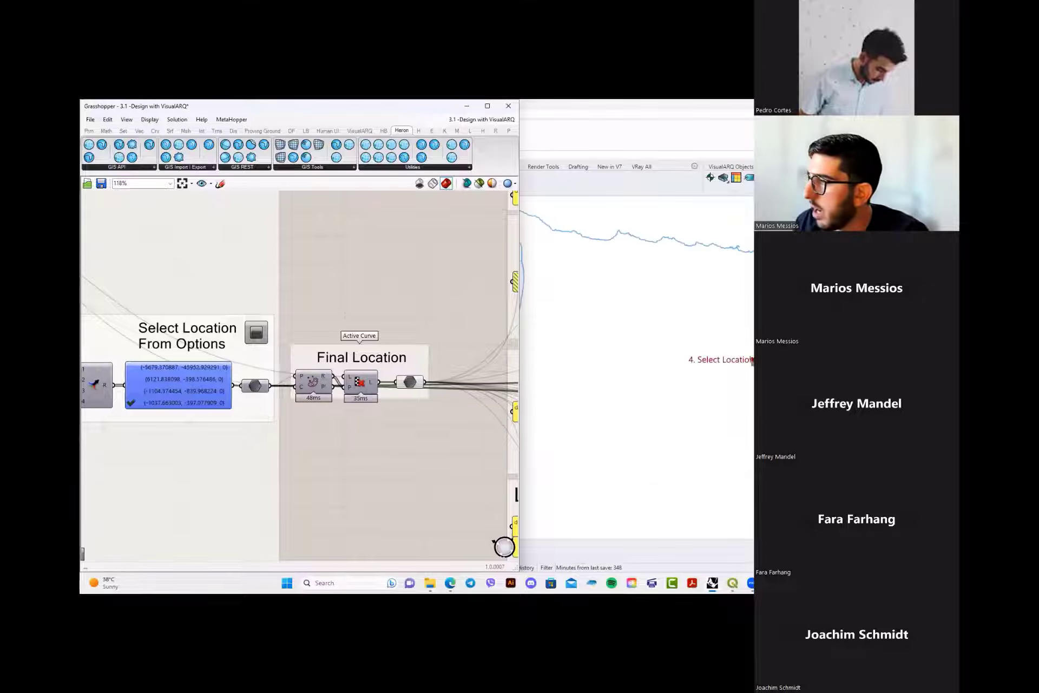
scroll(752, 360, "up", 5)
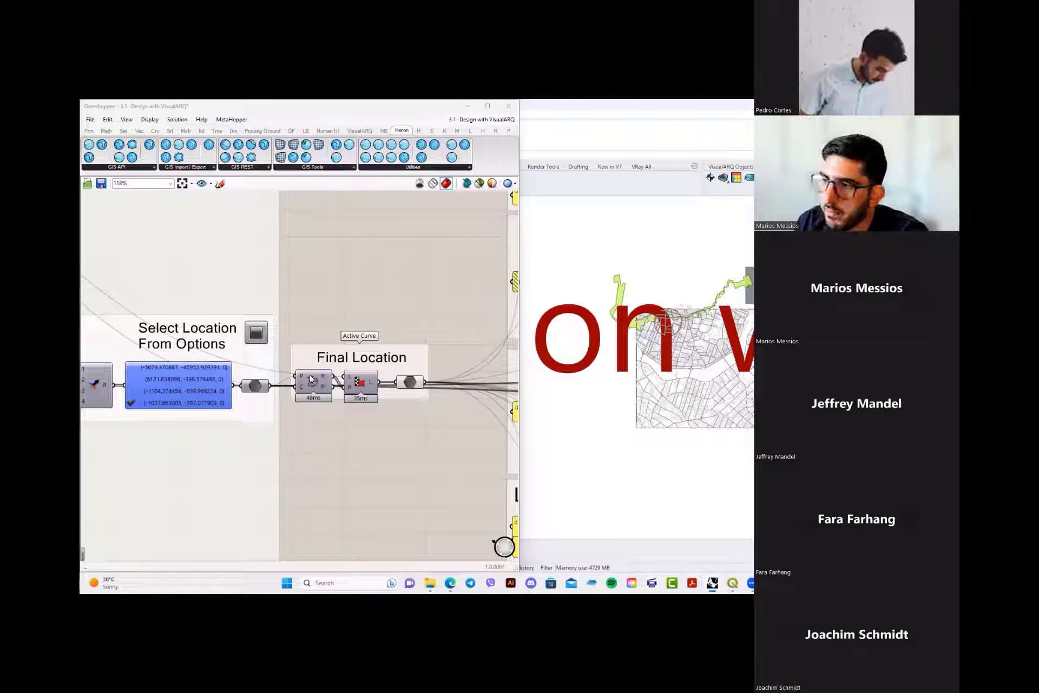
scroll(306, 363, "down", 5)
scroll(292, 316, "up", 5)
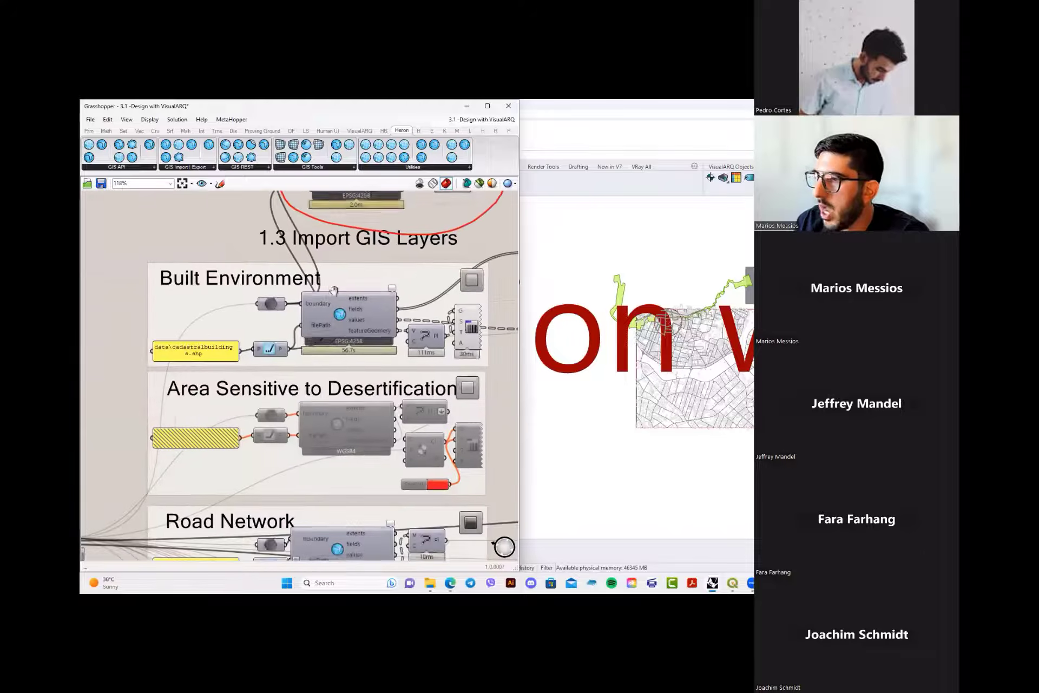
- Examine the Built Environment import component and the Relative Path component that feeds it the cadastral buildings shapefile
left_click(326, 328)
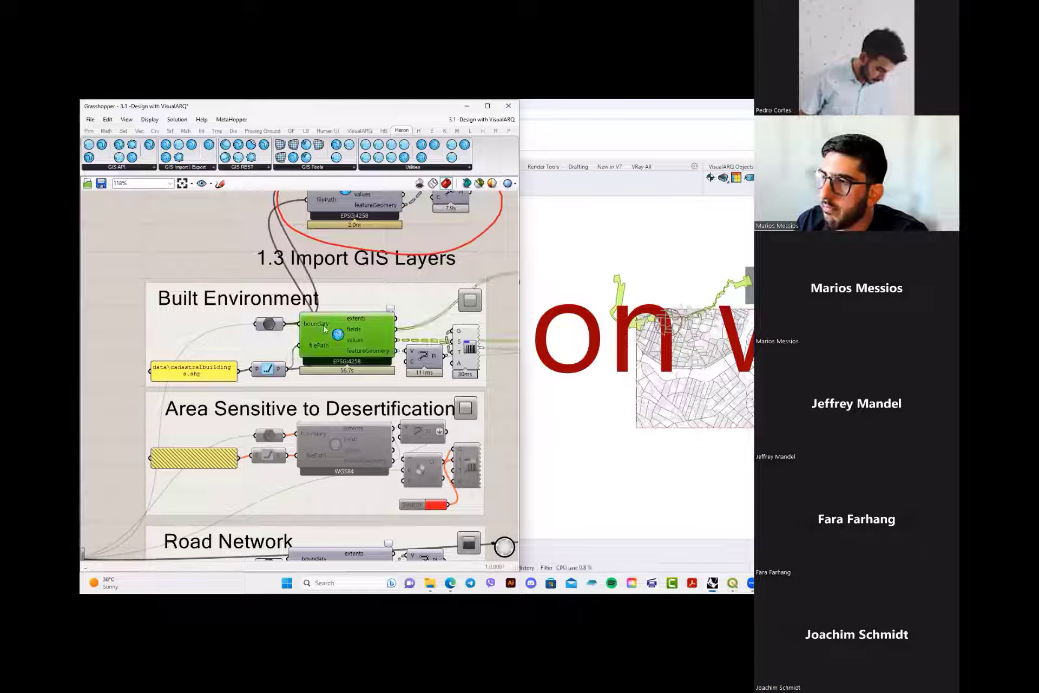
scroll(315, 391, "up", 2)
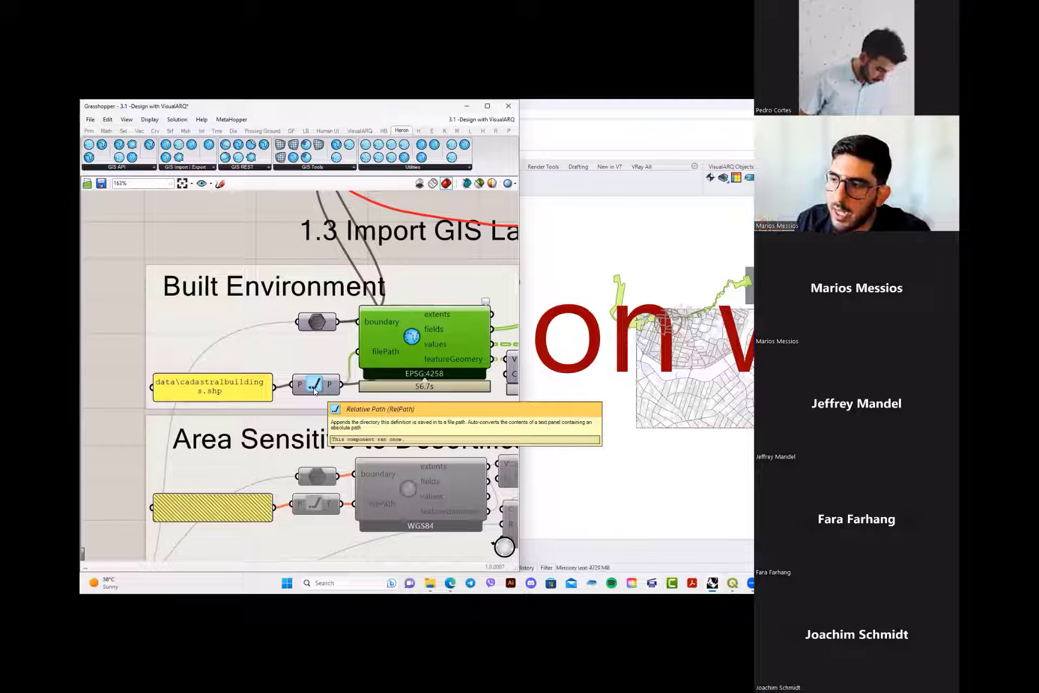
scroll(314, 390, "down", 4)
right_click_drag(330, 399, 239, 384)
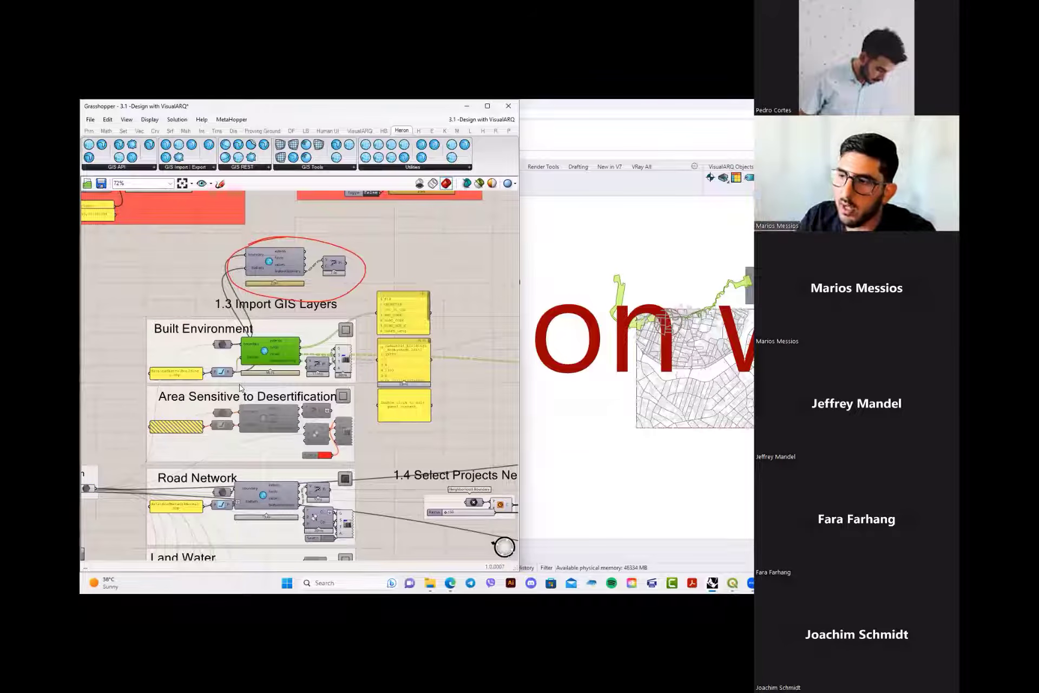
scroll(240, 385, "up", 1)
right_click_drag(162, 278, 193, 300)
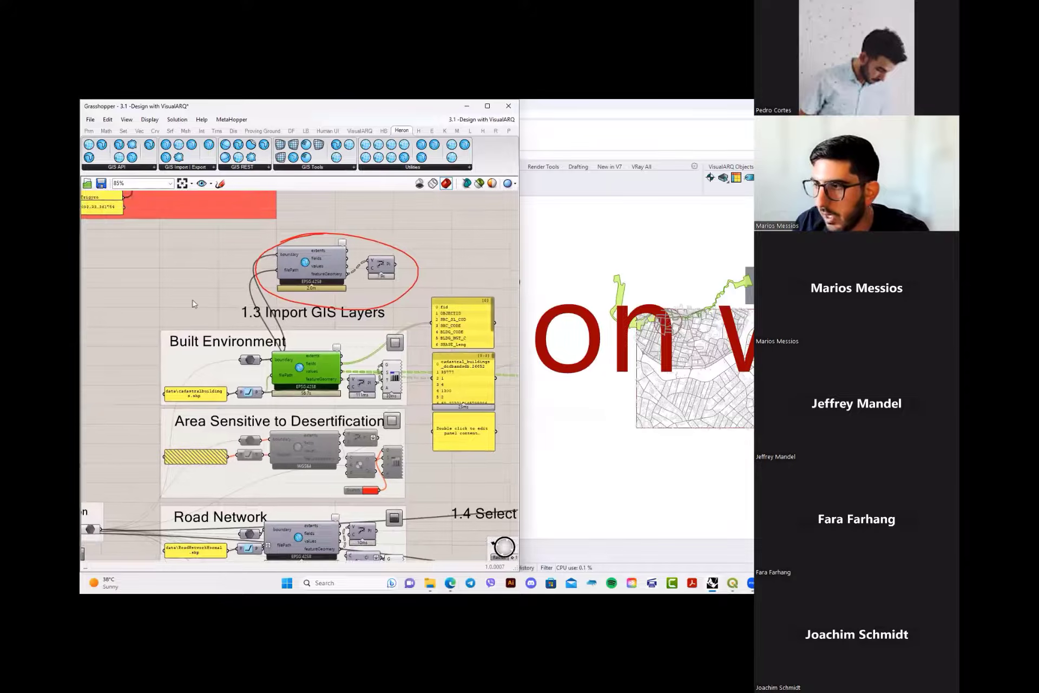
- Highlight the imported buildings in Rhino by selecting Built Environment's Custom Preview Lineweights component, and clear the selection
right_click_drag(393, 376, 365, 400)
scroll(286, 359, "up", 3)
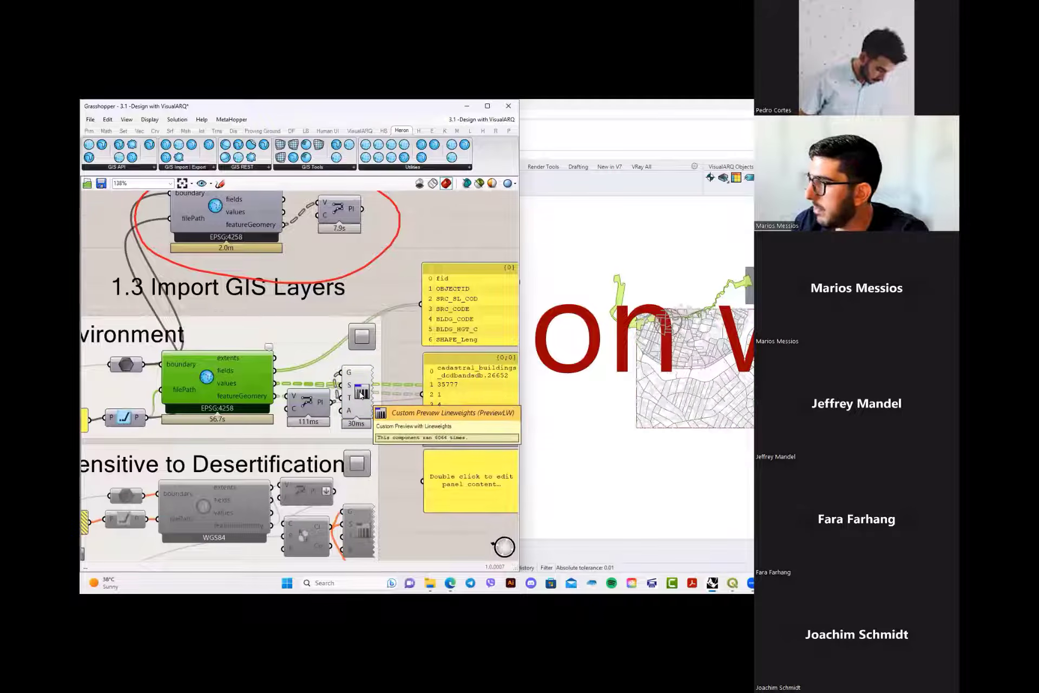
left_click(361, 395)
scroll(359, 390, "up", 1)
right_click_drag(231, 362, 342, 374)
scroll(342, 374, "down", 1)
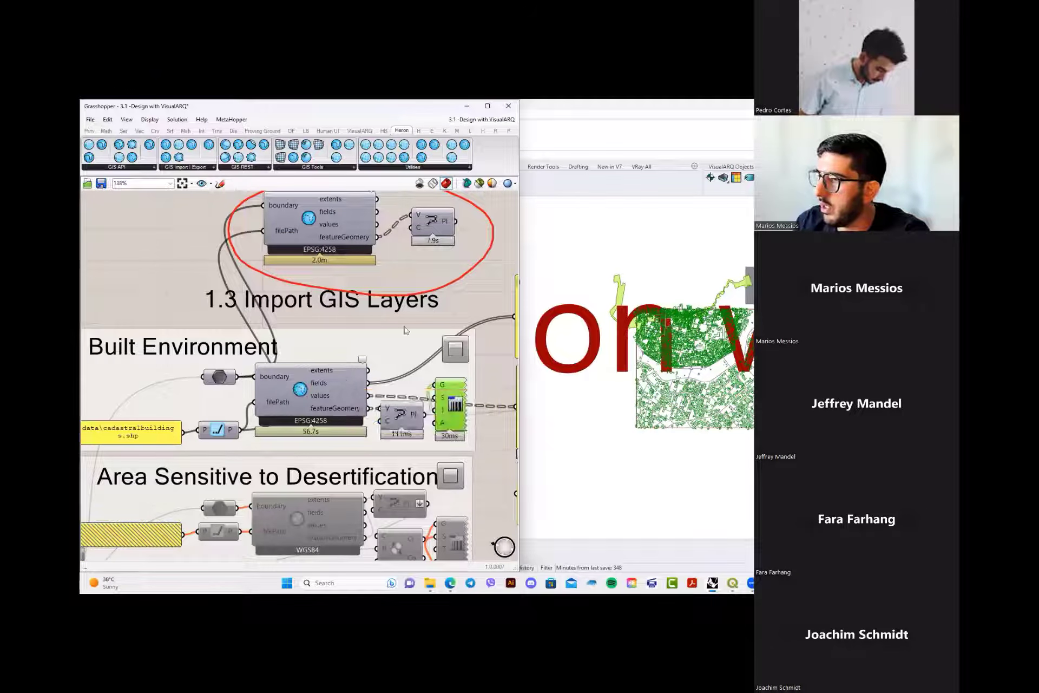
left_click(471, 290)
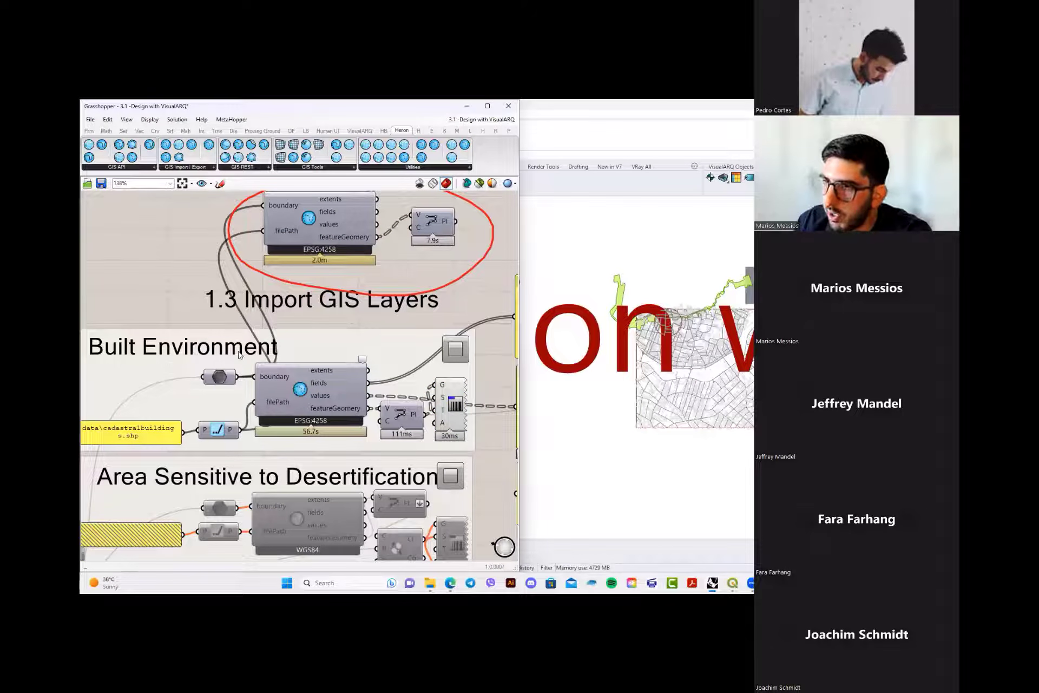
- Turn off the preview of the duplicate 1.2 Select Location group below the original to hide its large red label in Rhino
scroll(732, 370, "up", 2)
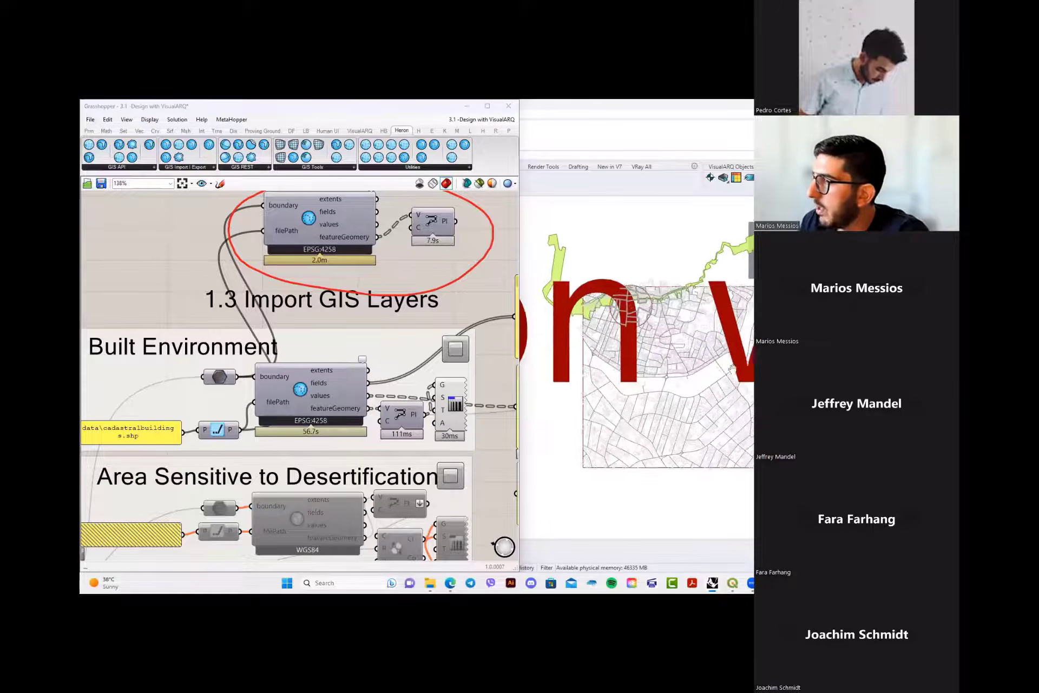
scroll(732, 370, "up", 2)
scroll(332, 381, "down", 10)
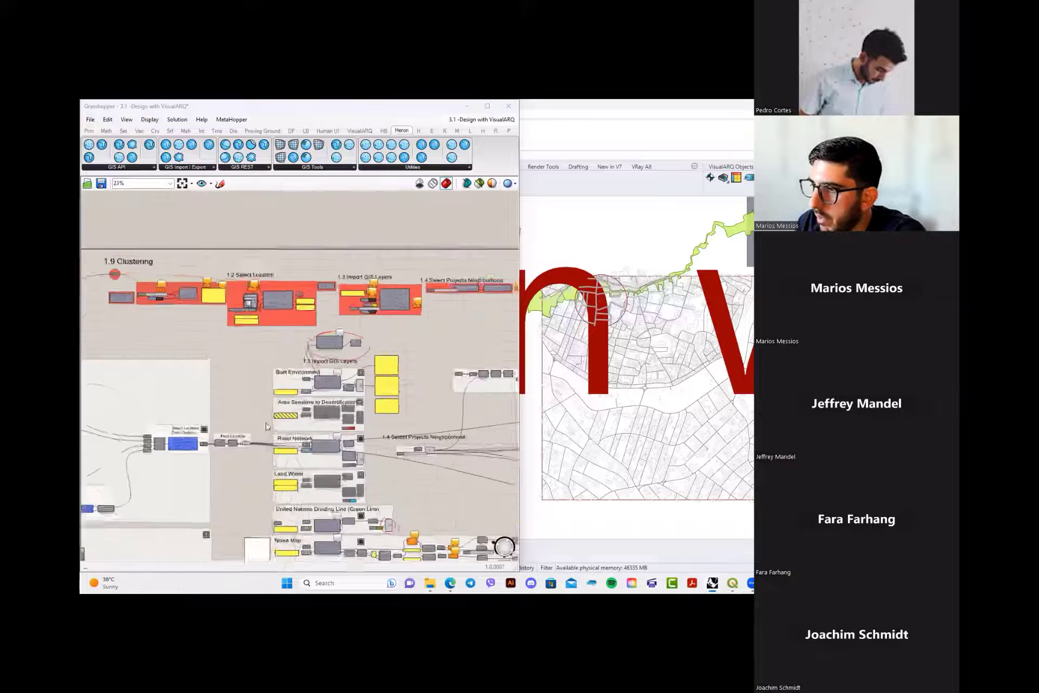
left_click_drag(450, 444, 236, 304)
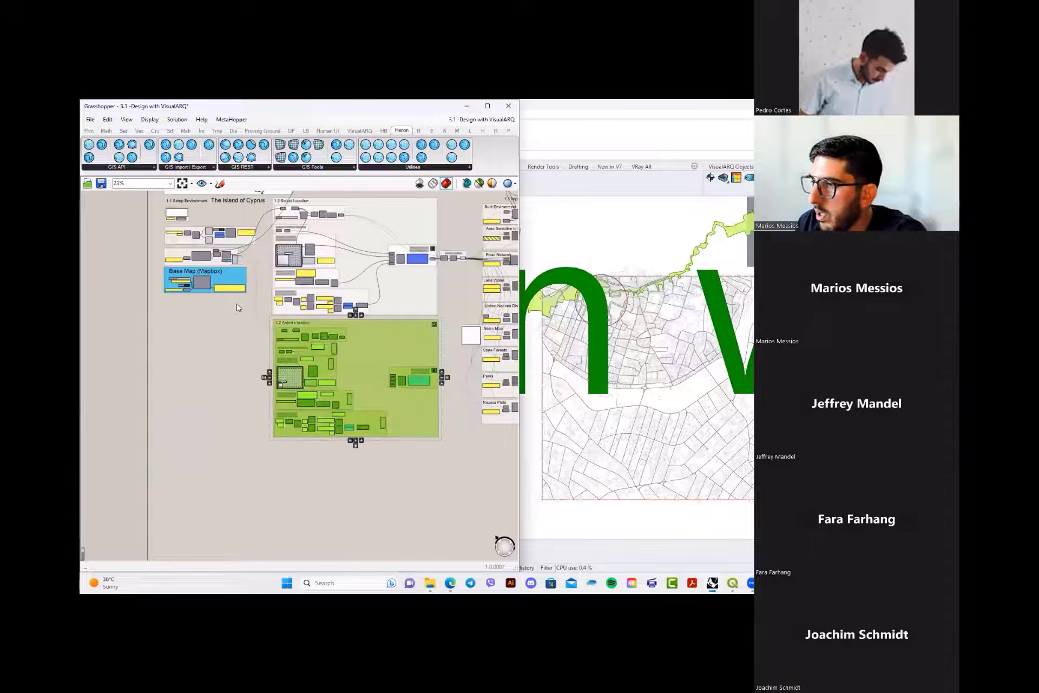
right_click(236, 304)
left_click(268, 316)
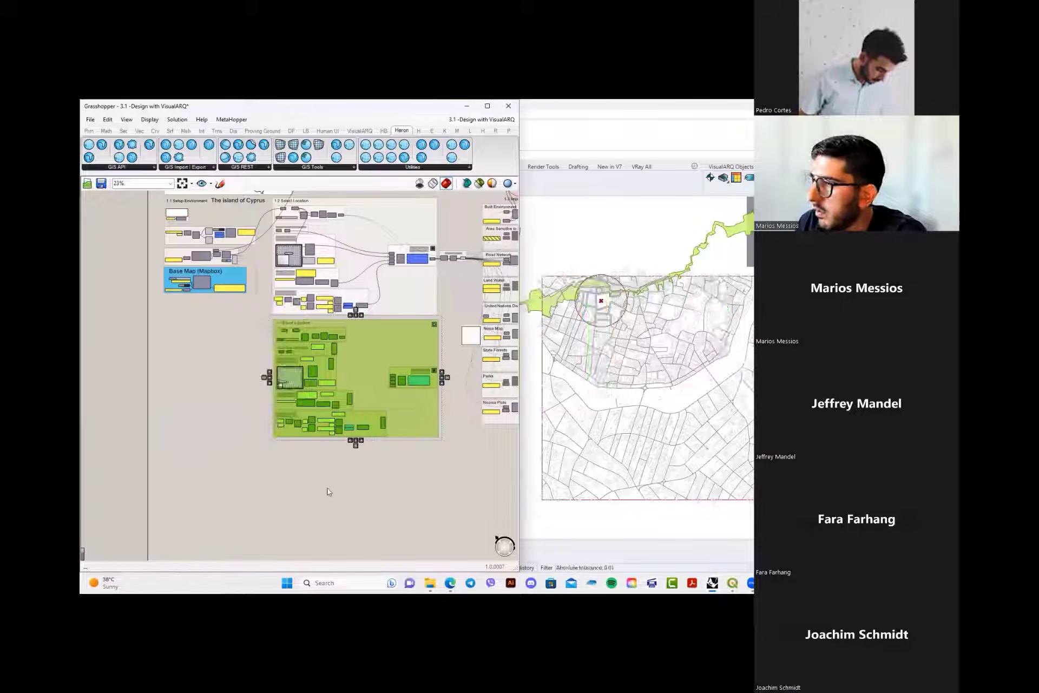
- Highlight the imported roads in Rhino by selecting Road Network's Custom Preview Lineweights component, inspect them, and clear the selection
scroll(255, 331, "up", 6)
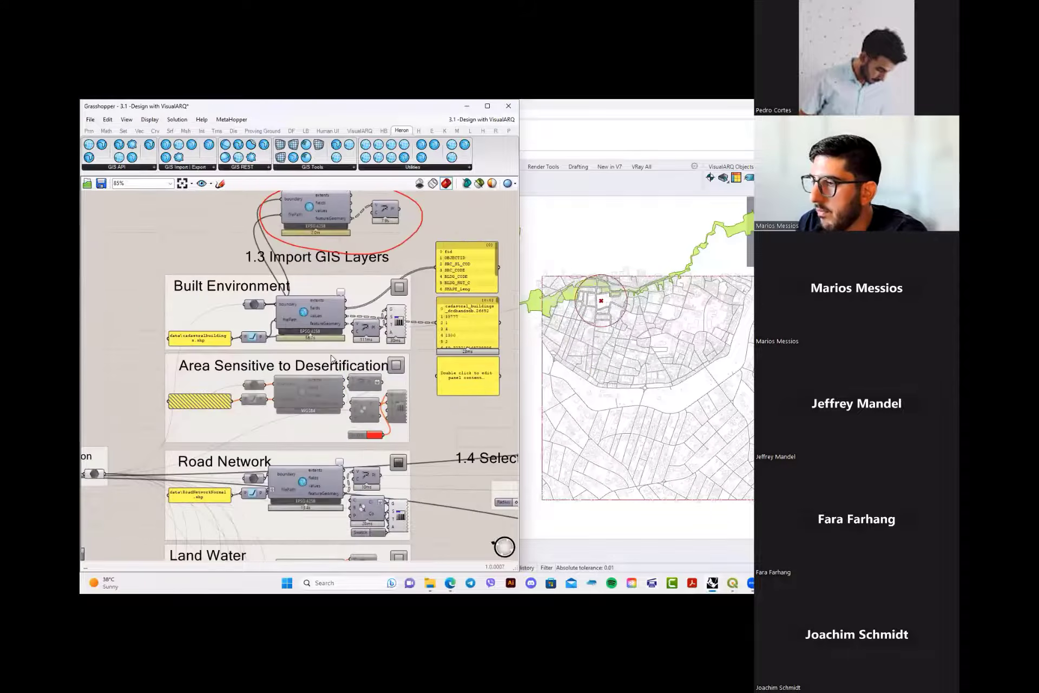
right_click_drag(331, 493, 325, 336)
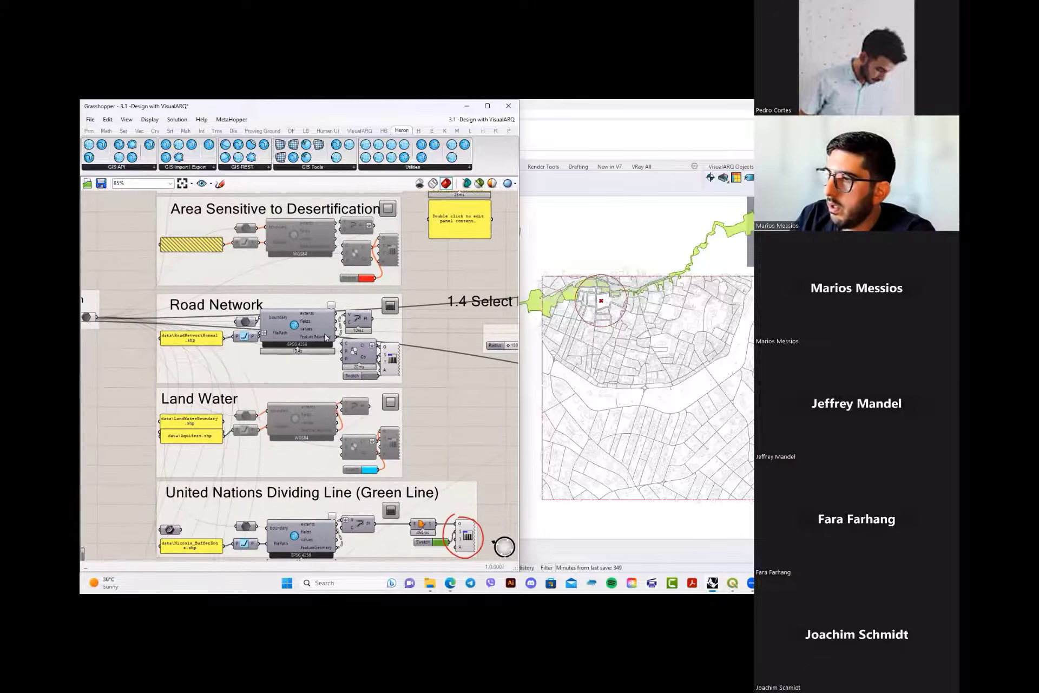
scroll(327, 336, "up", 3)
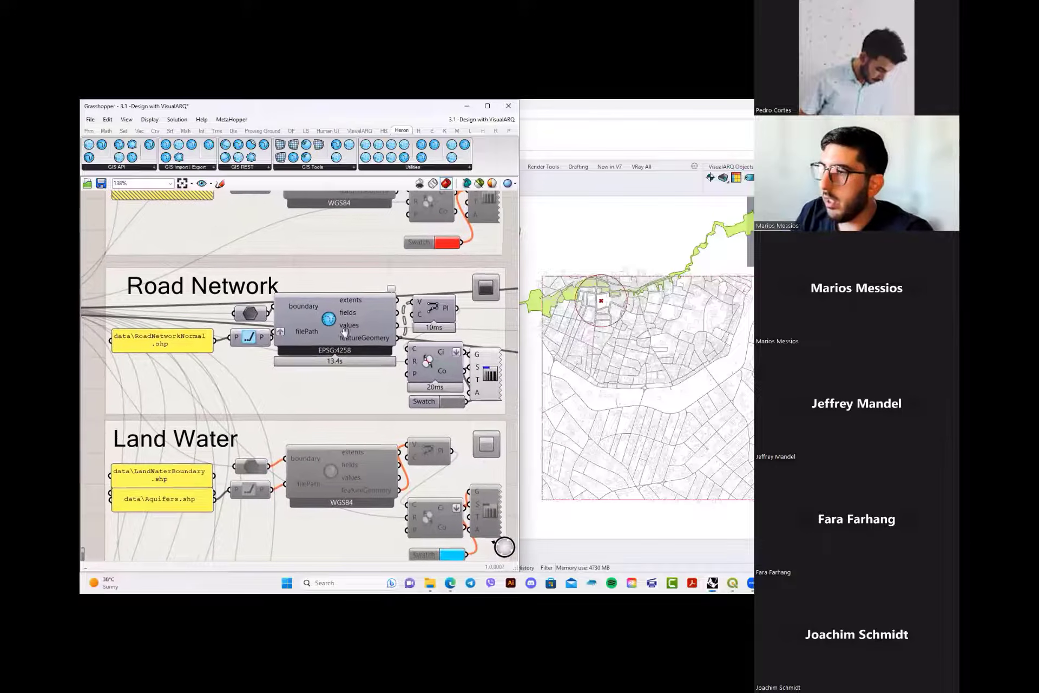
scroll(535, 368, "up", 5)
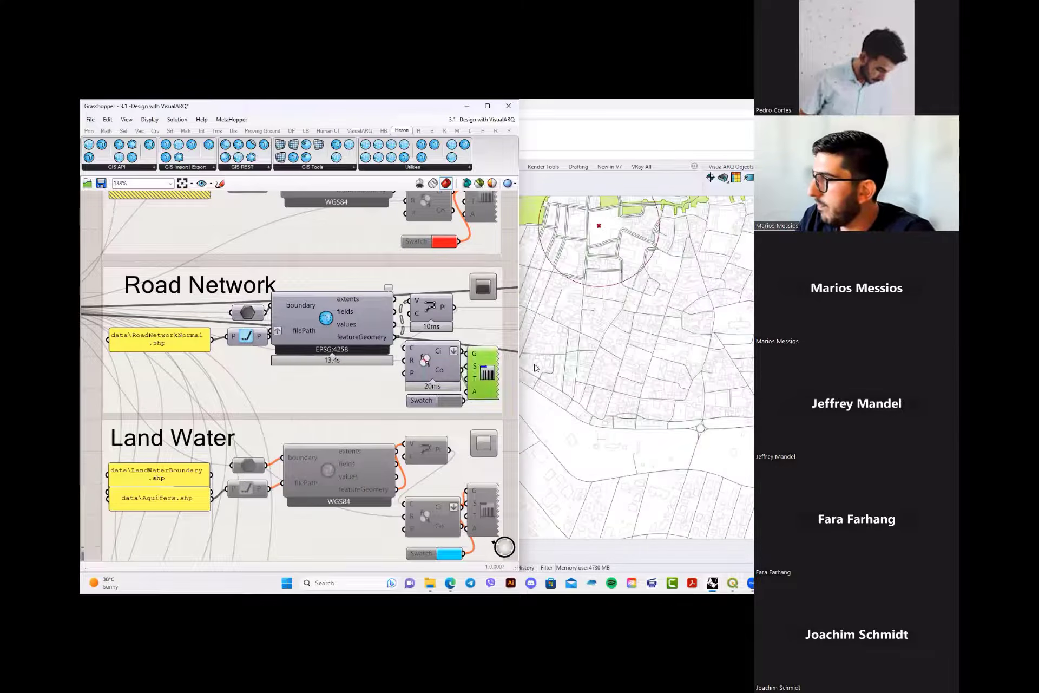
scroll(590, 254, "up", 5)
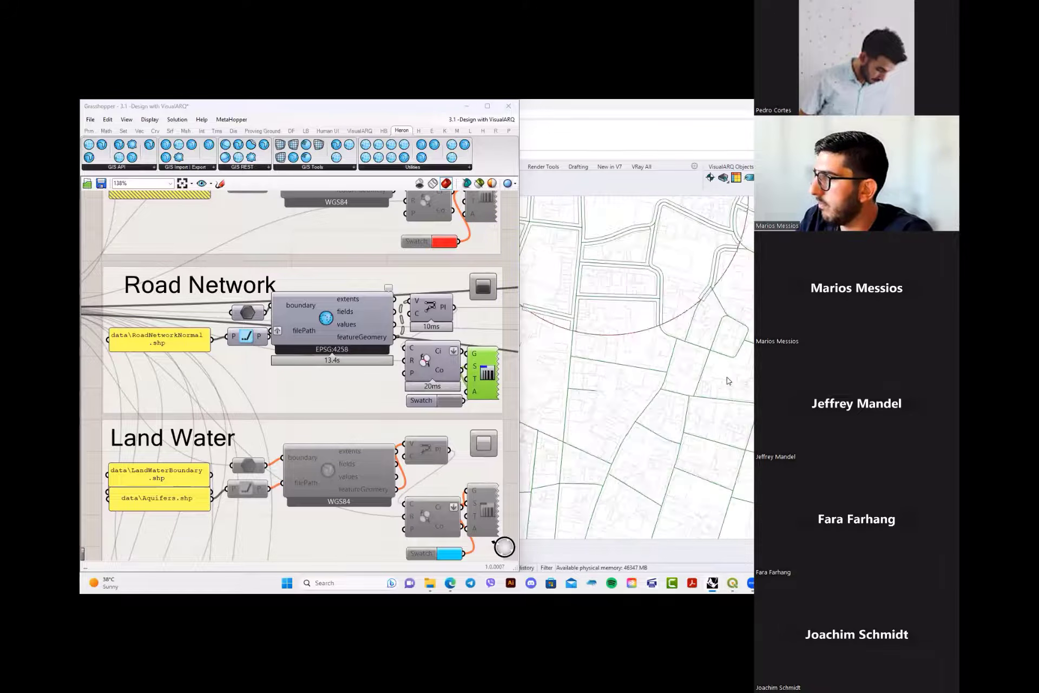
scroll(660, 309, "down", 5)
scroll(295, 325, "down", 3)
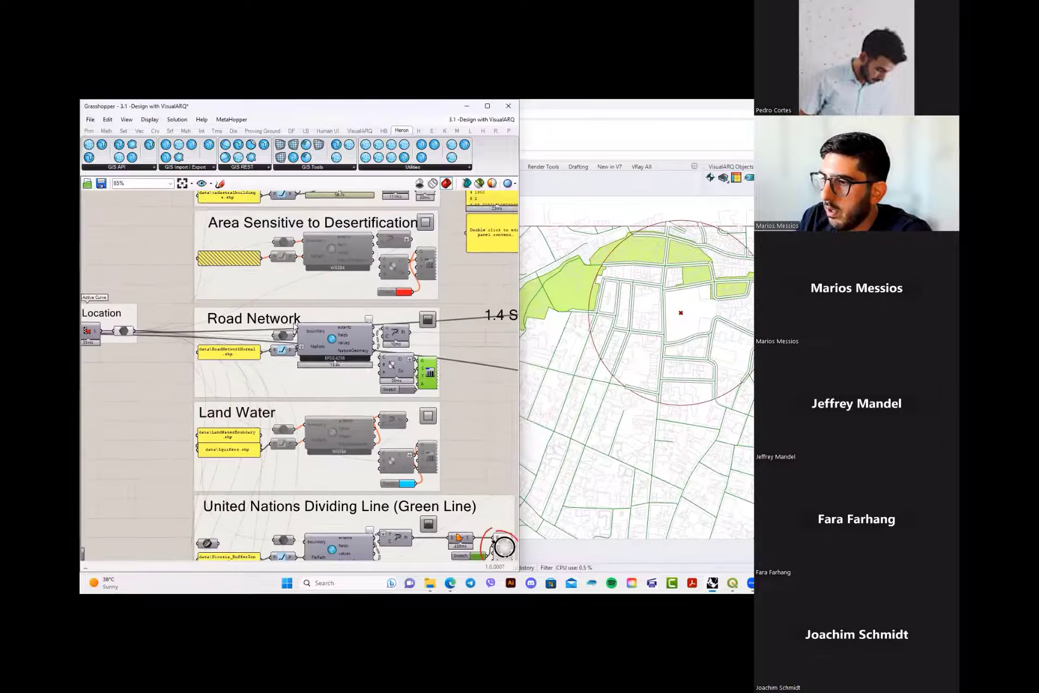
right_click_drag(492, 439, 434, 295)
left_click(433, 295)
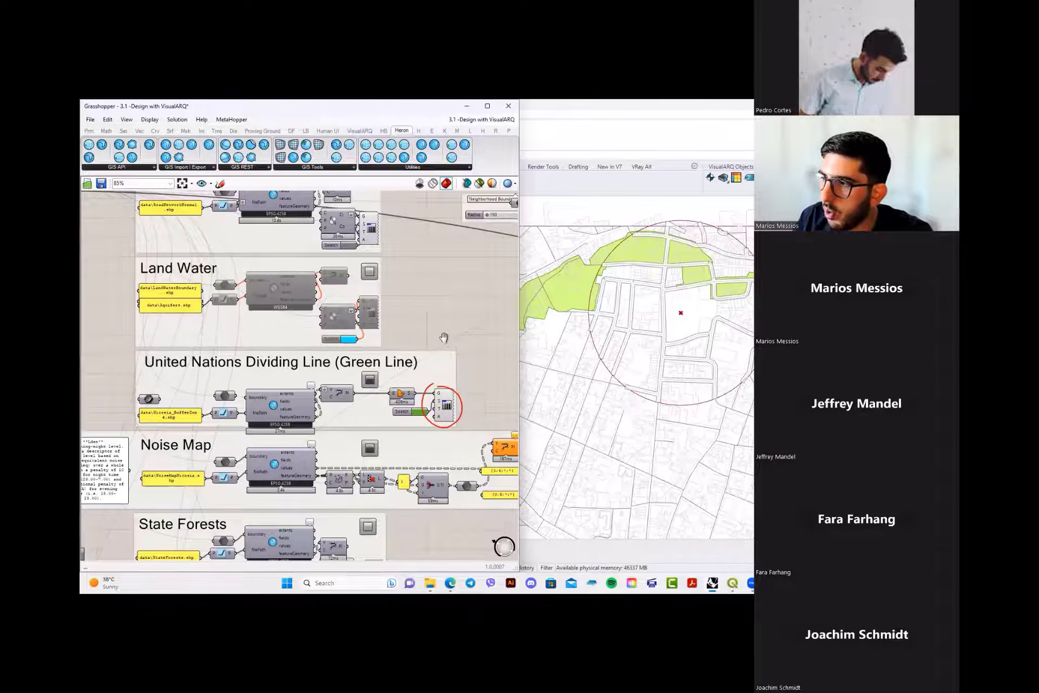
- Select the United Nations Dividing Line (Green Line) group, inspect its highlighted buffer zone in Rhino, and clear the selection
right_click_drag(443, 341, 442, 267)
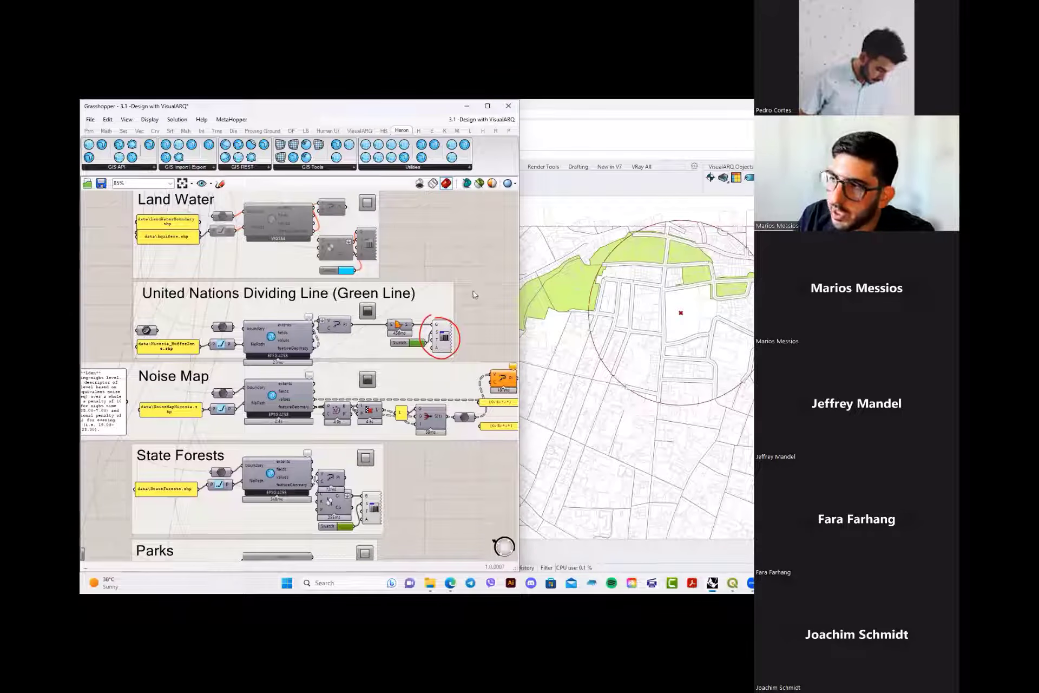
left_click_drag(473, 291, 116, 359)
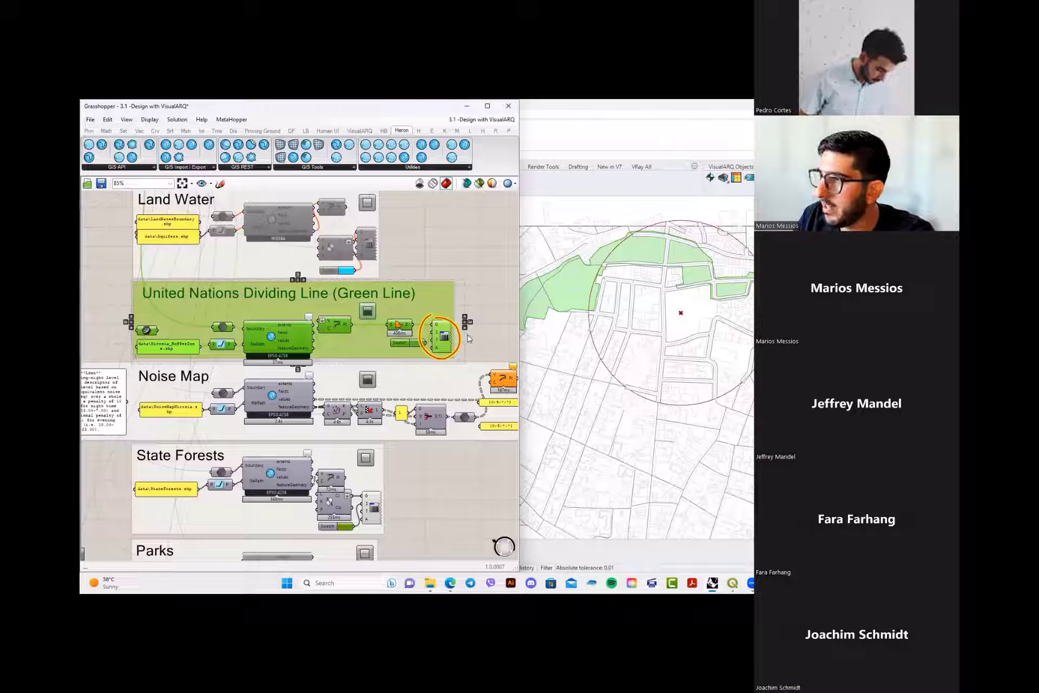
scroll(597, 313, "down", 5)
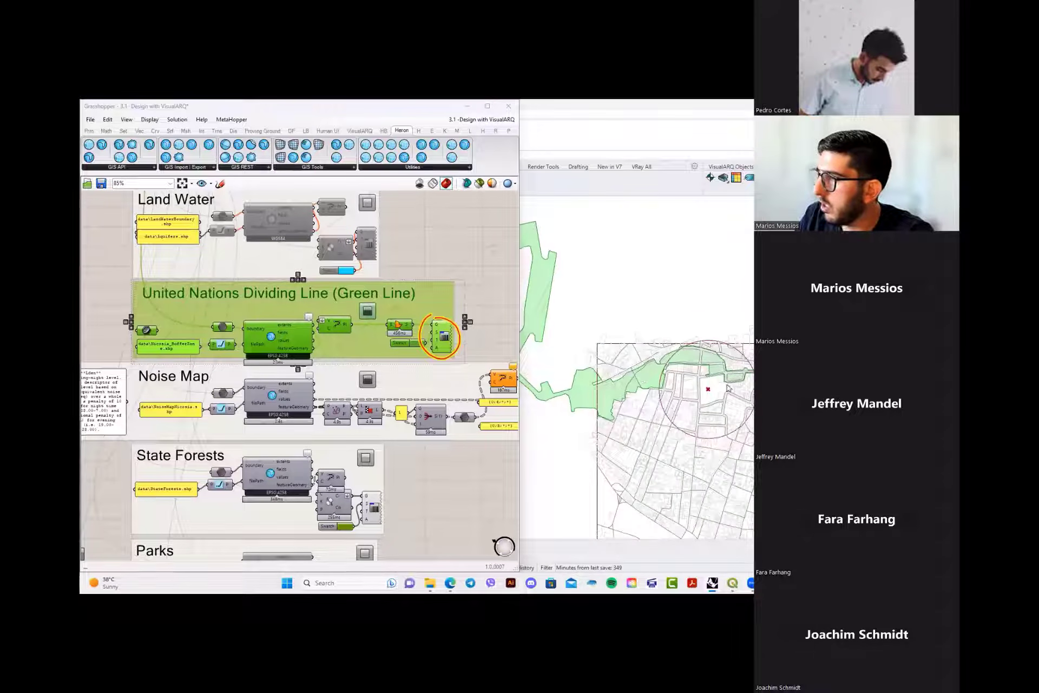
scroll(722, 387, "up", 5)
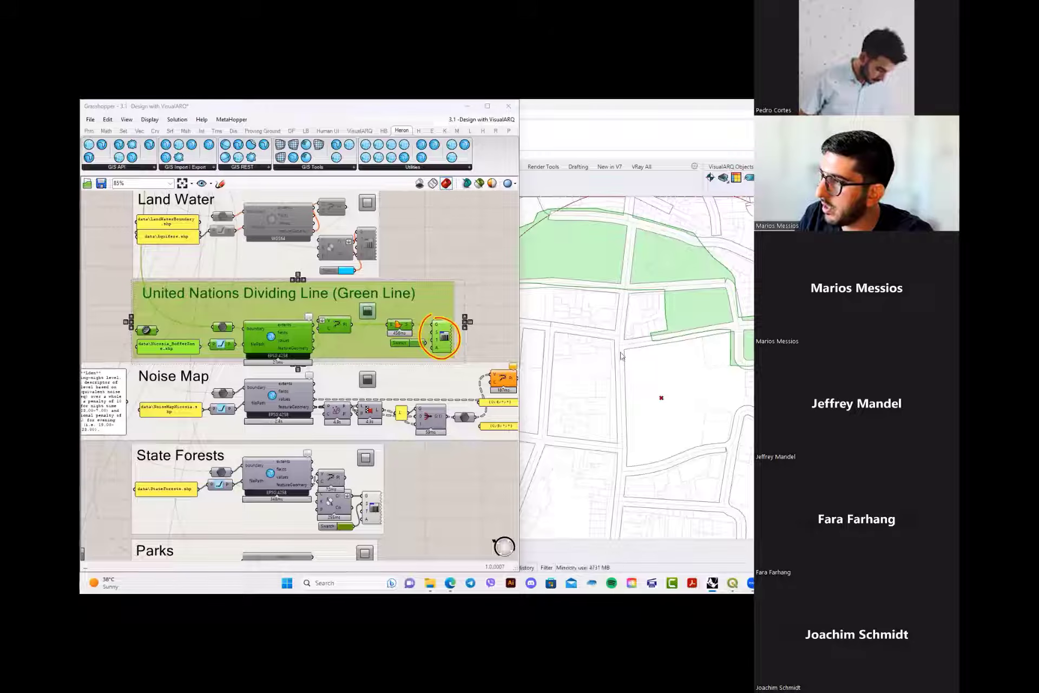
scroll(681, 330, "down", 4)
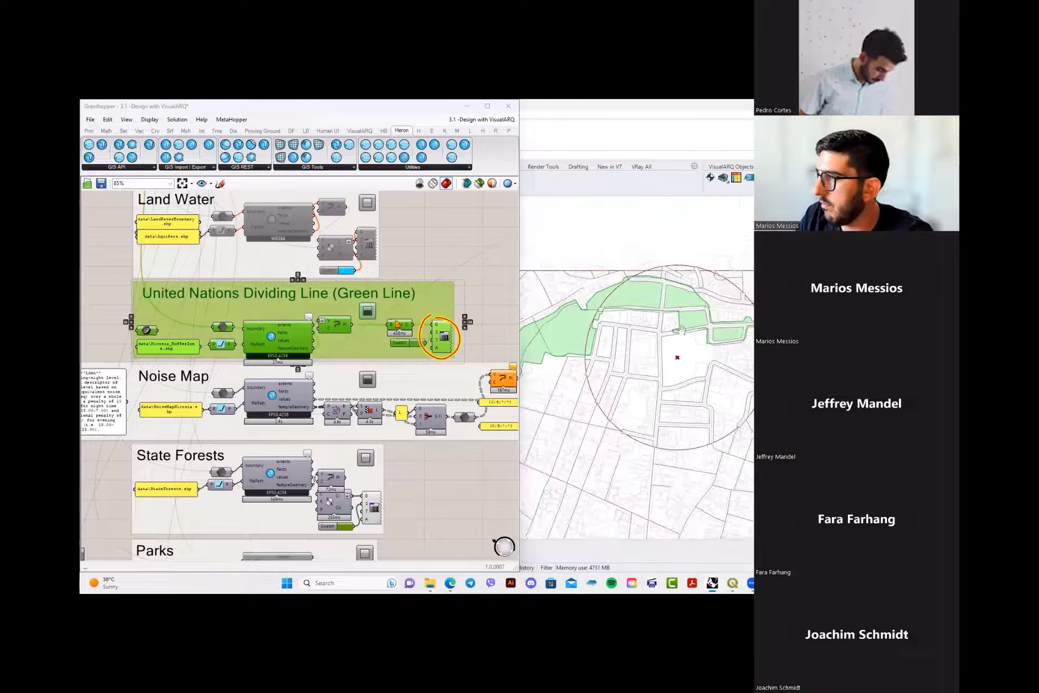
left_click(472, 257)
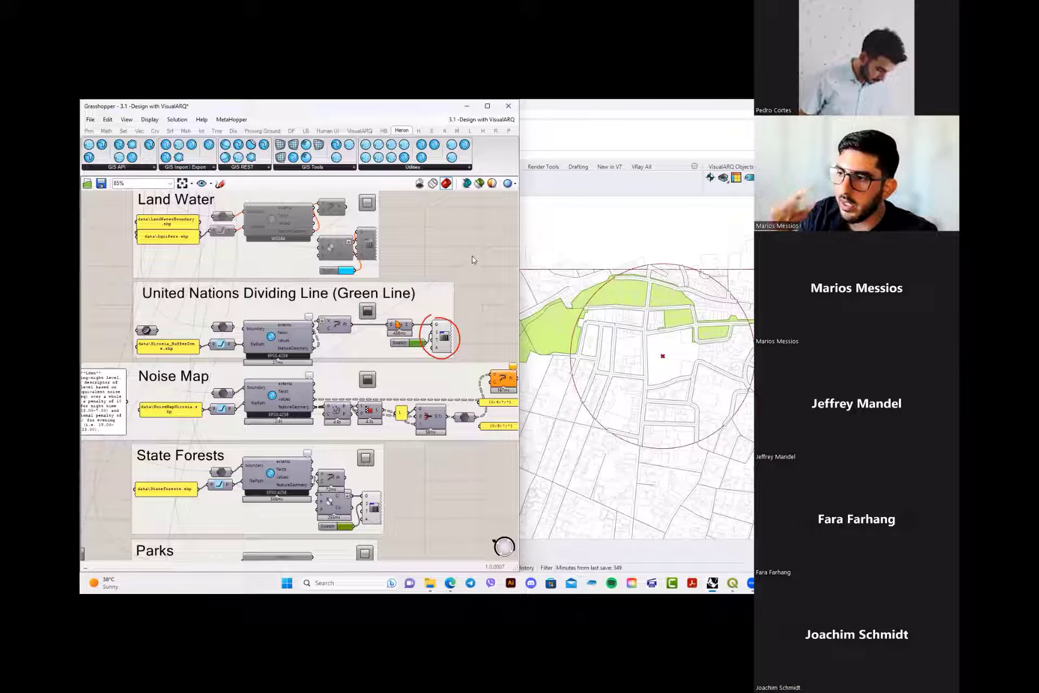
- Examine the Green Line's Import Vector component and the Noise Map group with its Lden note and Nicosia noise map shapefile
scroll(287, 352, "up", 5)
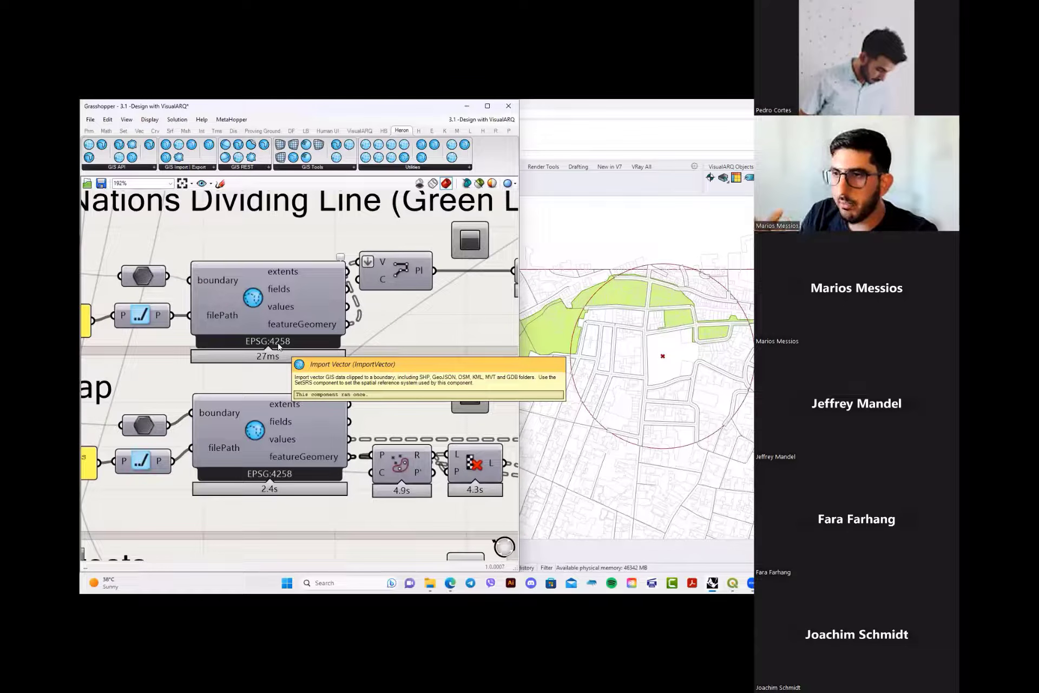
scroll(279, 347, "down", 4)
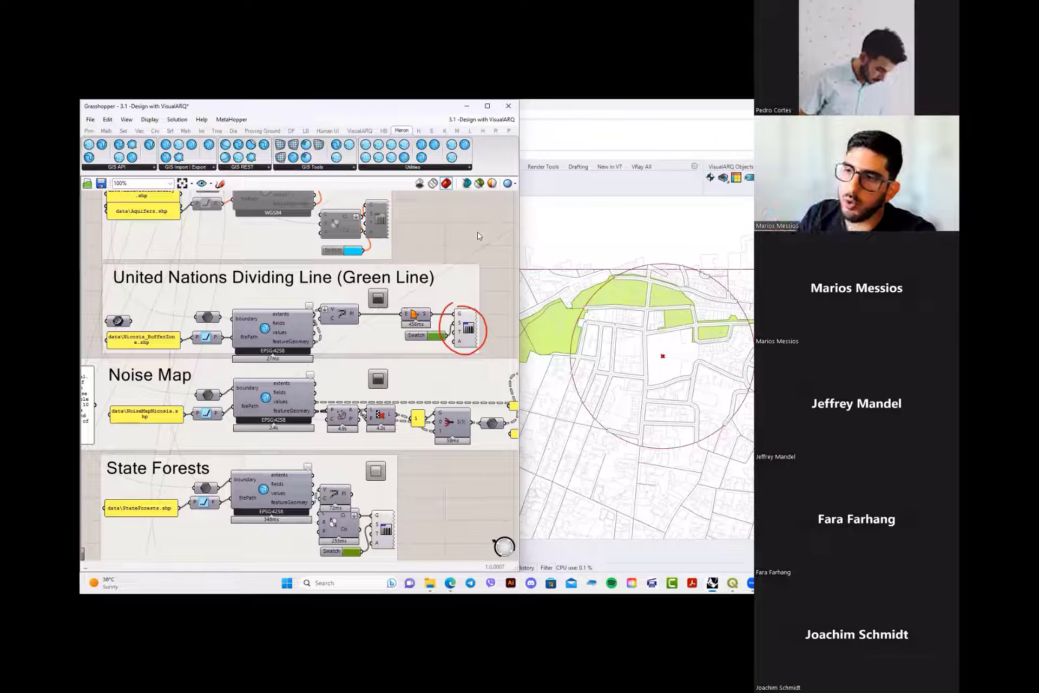
scroll(403, 382, "down", 2)
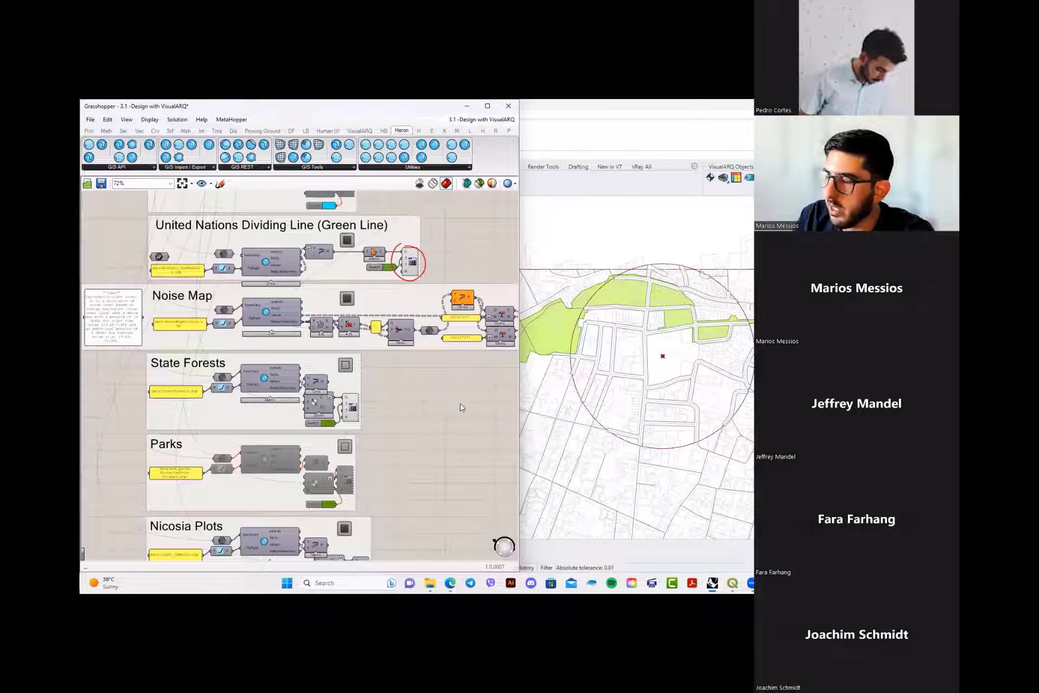
right_click_drag(431, 382, 248, 398)
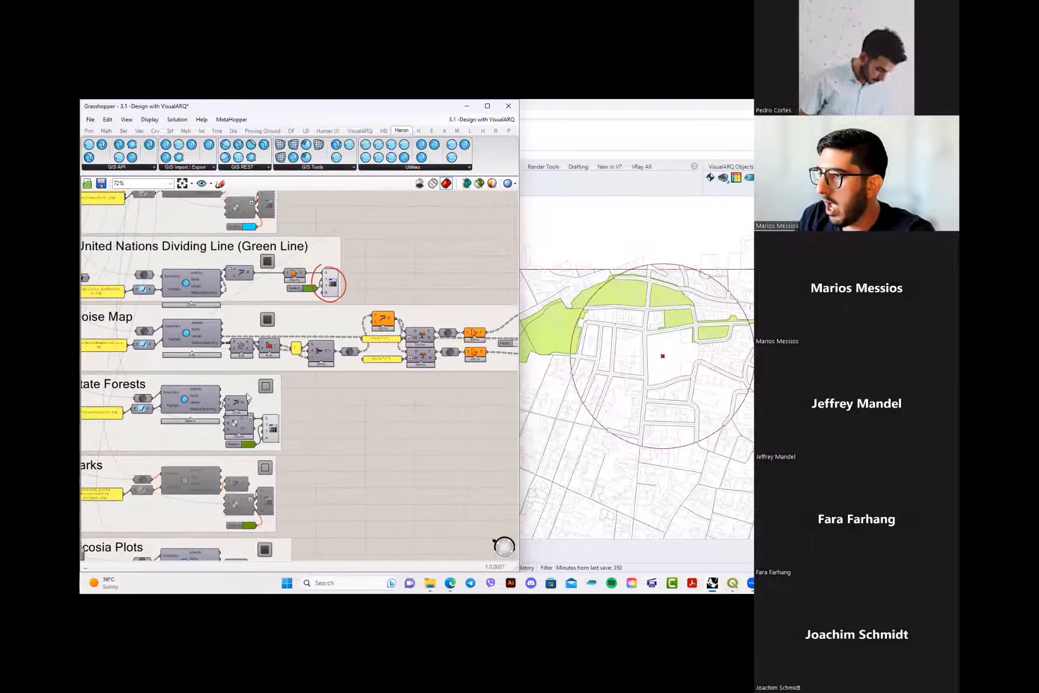
scroll(174, 267, "up", 2)
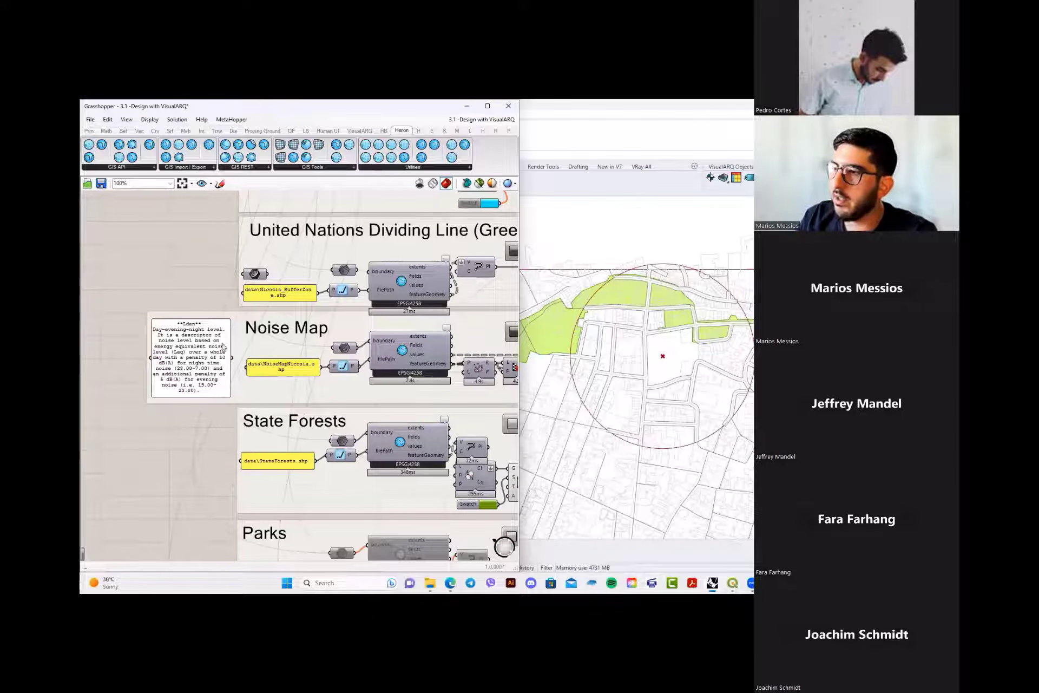
right_click_drag(424, 344, 366, 350)
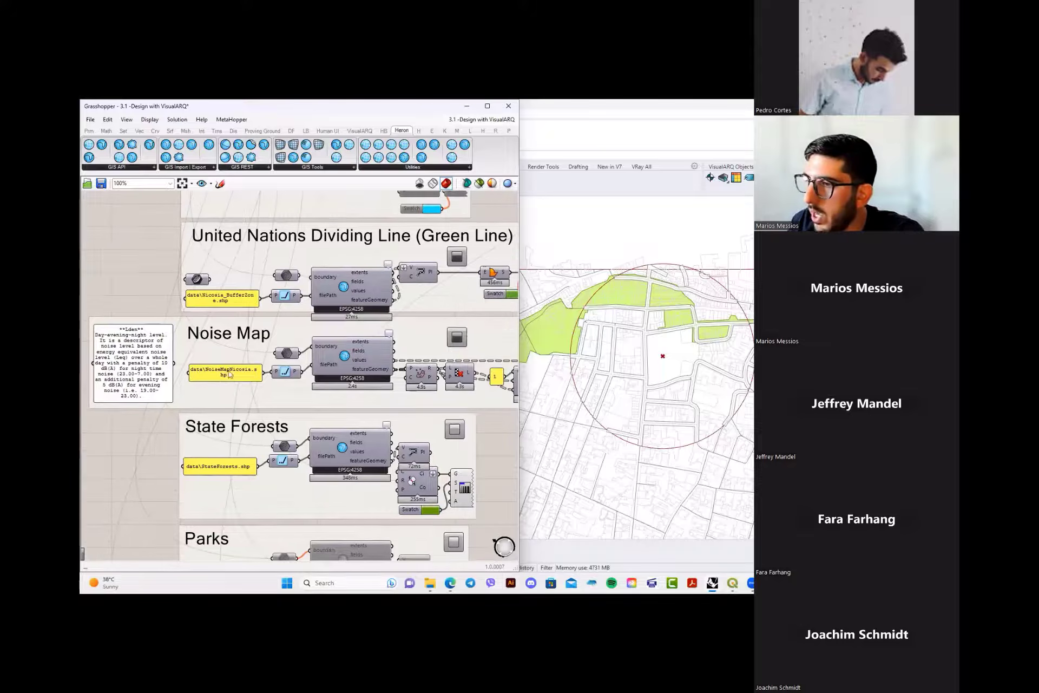
scroll(285, 374, "down", 2)
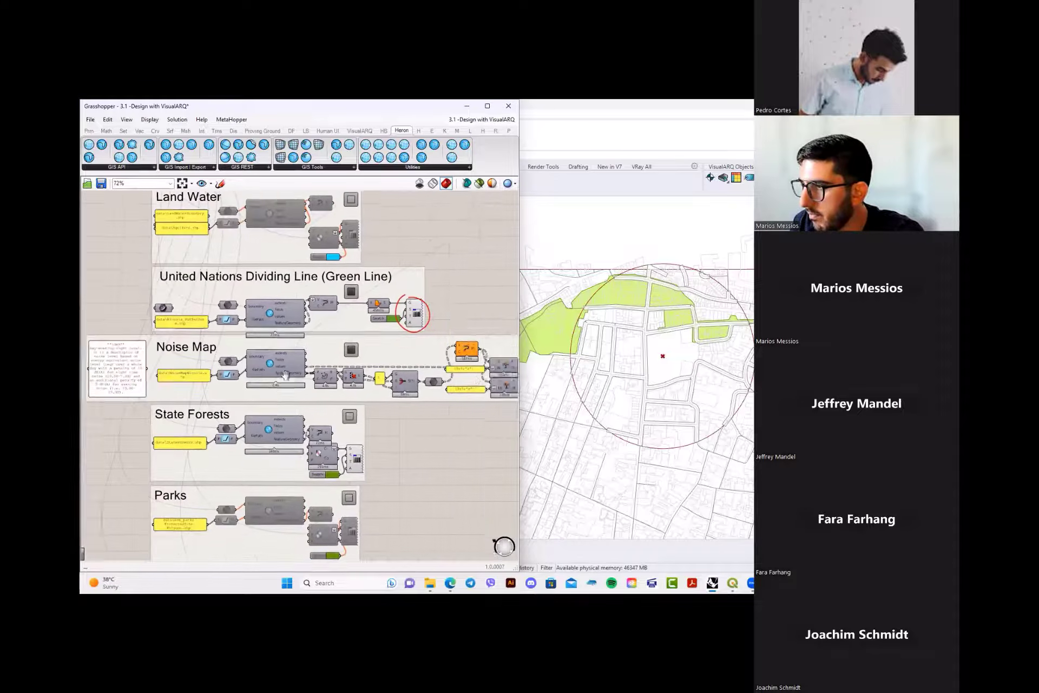
- Turn on the preview of the Noise Map's lower Custom Preview component with the pink swatch, and clear the selection
right_click_drag(285, 374, 84, 366)
right_click_drag(399, 372, 318, 373)
scroll(377, 364, "up", 4)
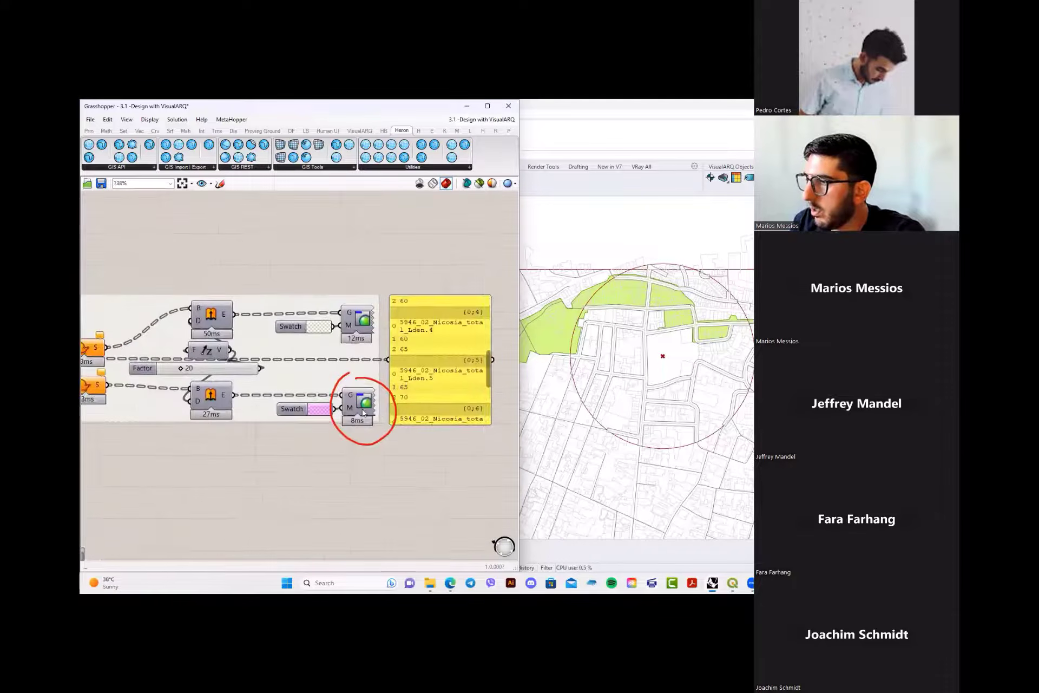
left_click(363, 413)
right_click(395, 254)
left_click(438, 257)
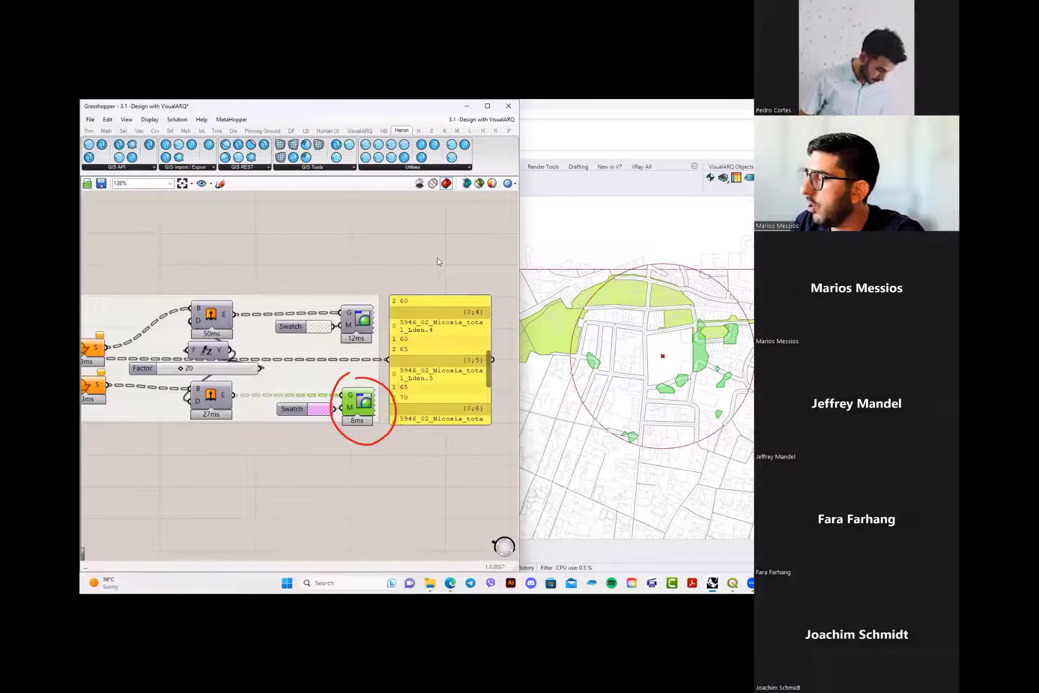
left_click(433, 243)
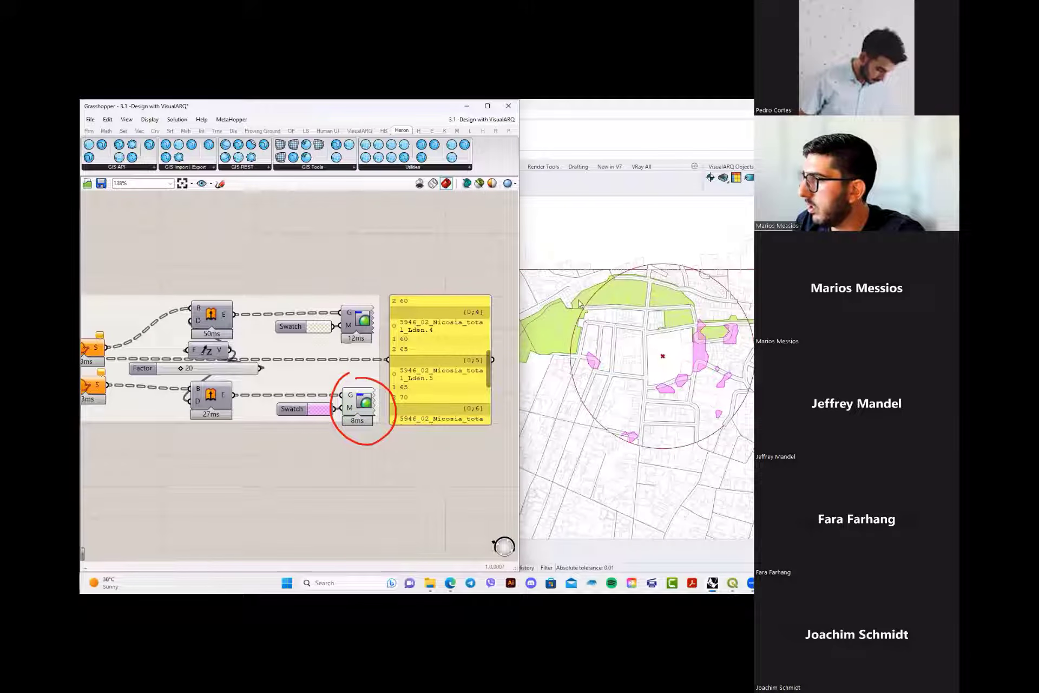
- Bring the Rhino window fully into view, switch to the Perspective viewport, and orbit around the extruded pink noise zones
scroll(579, 303, "down", 3)
left_click_drag(603, 111, 680, 102)
left_click_drag(668, 336, 649, 574)
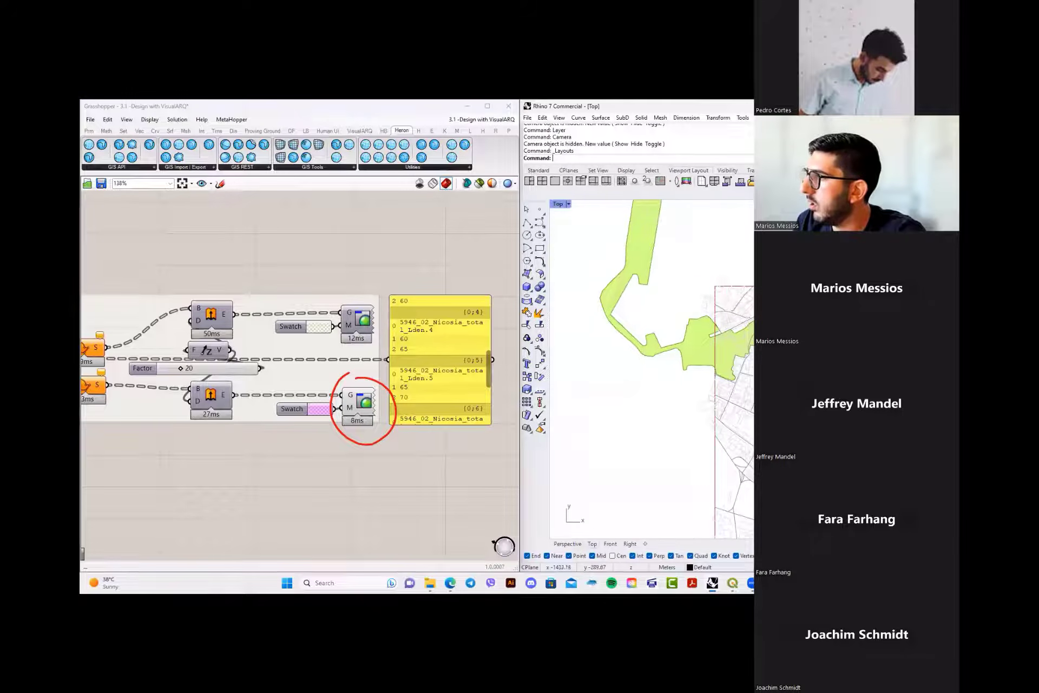
left_click(567, 544)
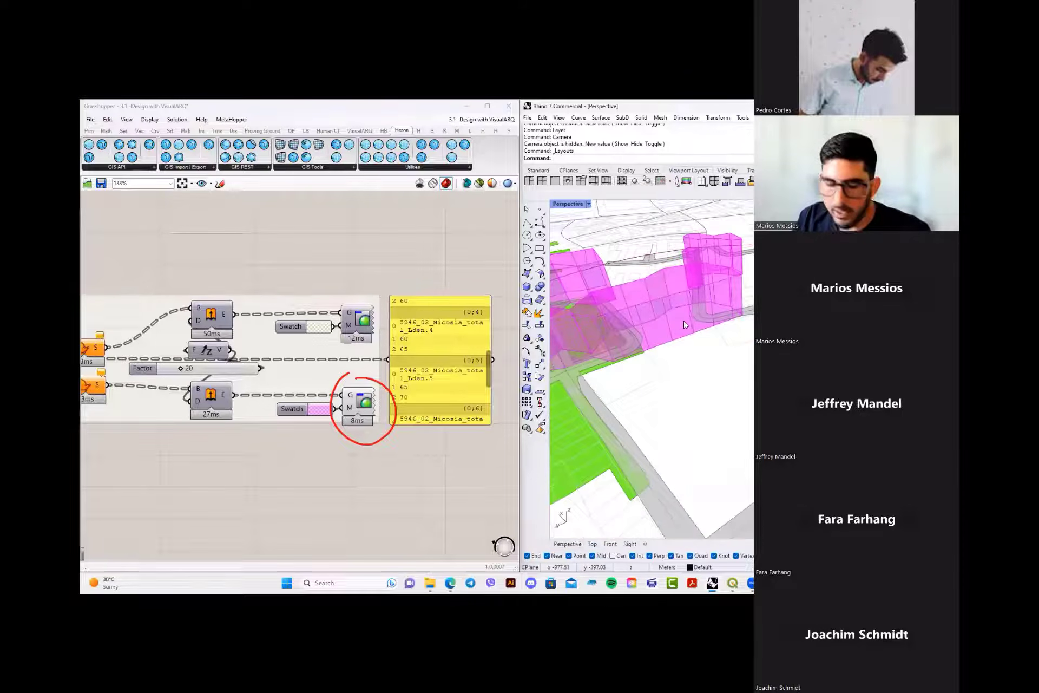
mouse_move(718, 364)
right_mouse_down()
mouse_move(704, 360)
mouse_move(738, 364)
right_mouse_up()
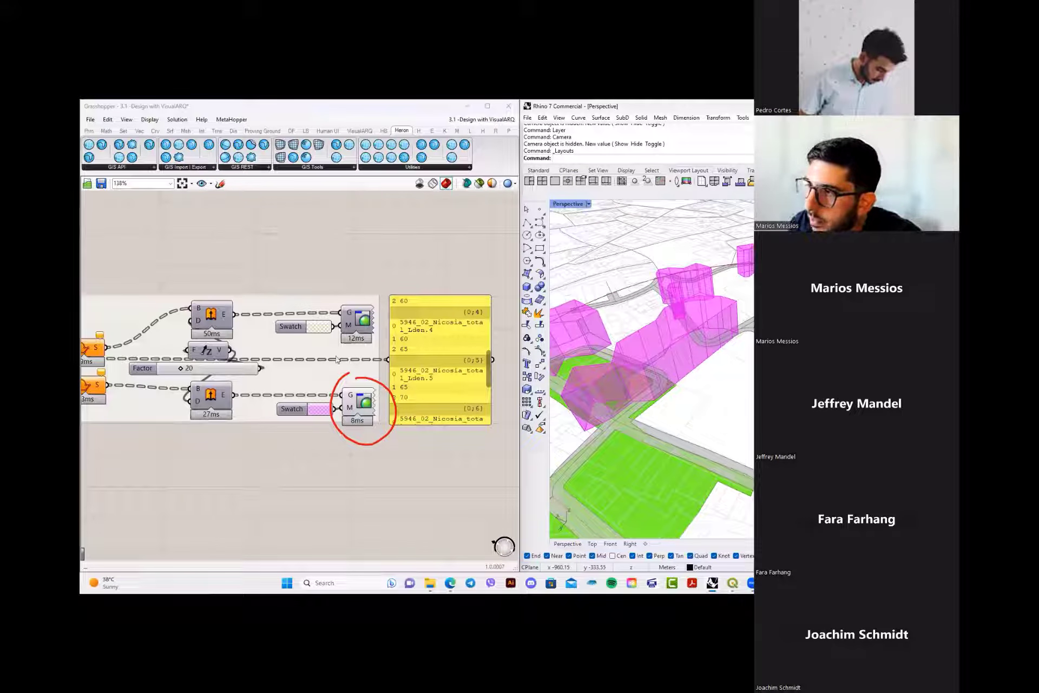
- Read through the panel of Nicosia Lden noise ranges beside the Noise Map previews, from its first branch to its last
right_click_drag(491, 370, 444, 391)
scroll(444, 391, "up", 4)
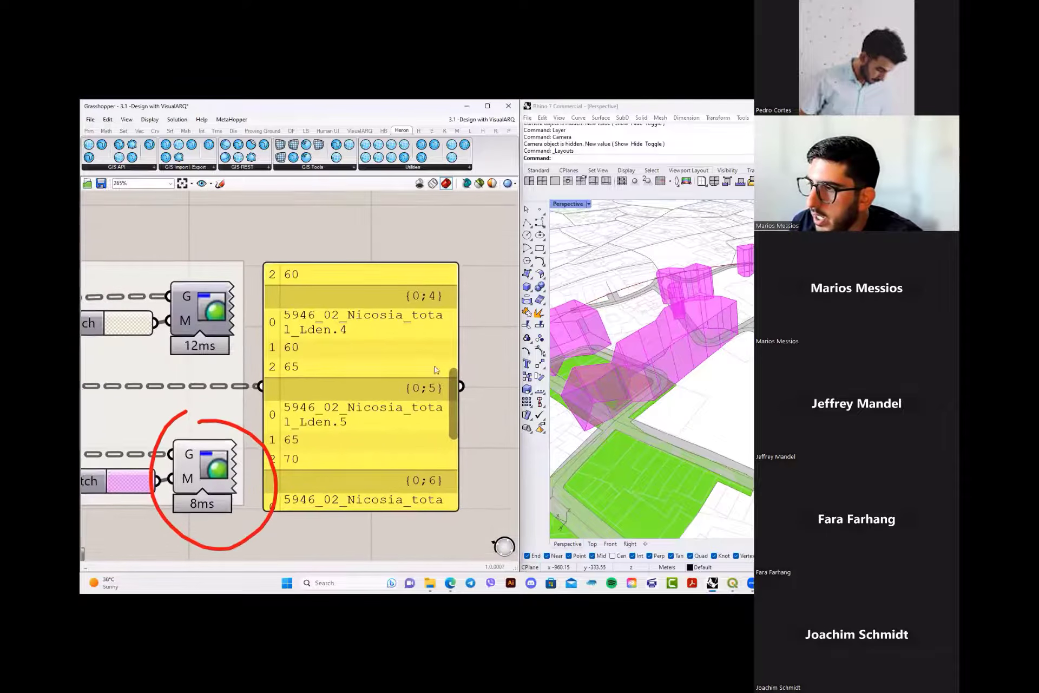
left_click_drag(453, 392, 454, 285)
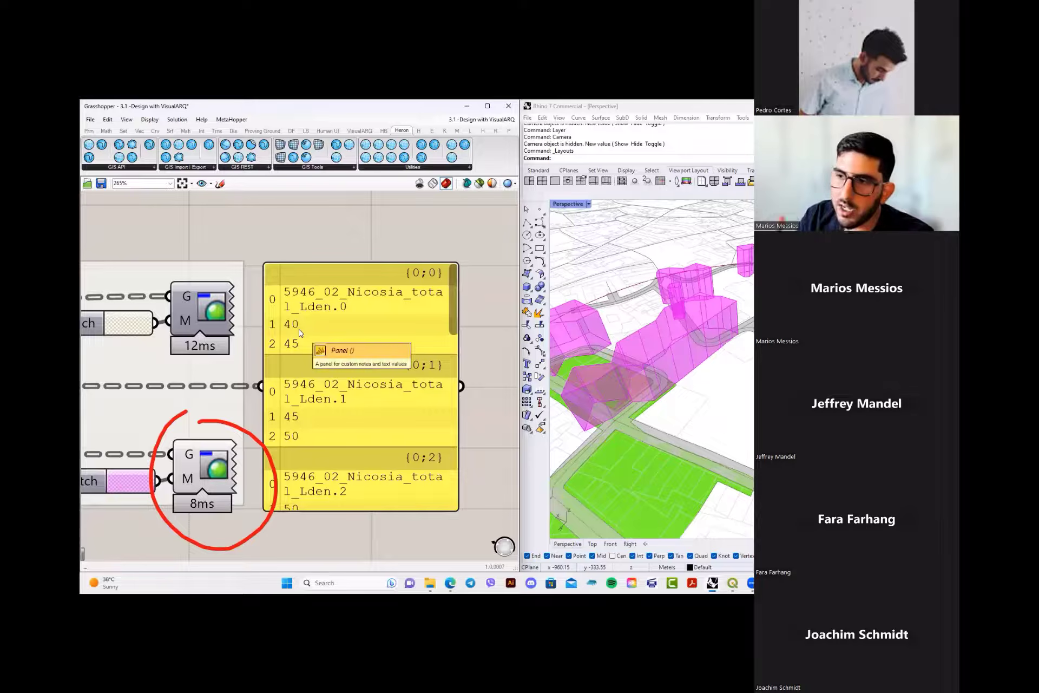
left_click_drag(449, 297, 467, 485)
left_click(374, 212)
scroll(349, 382, "down", 5)
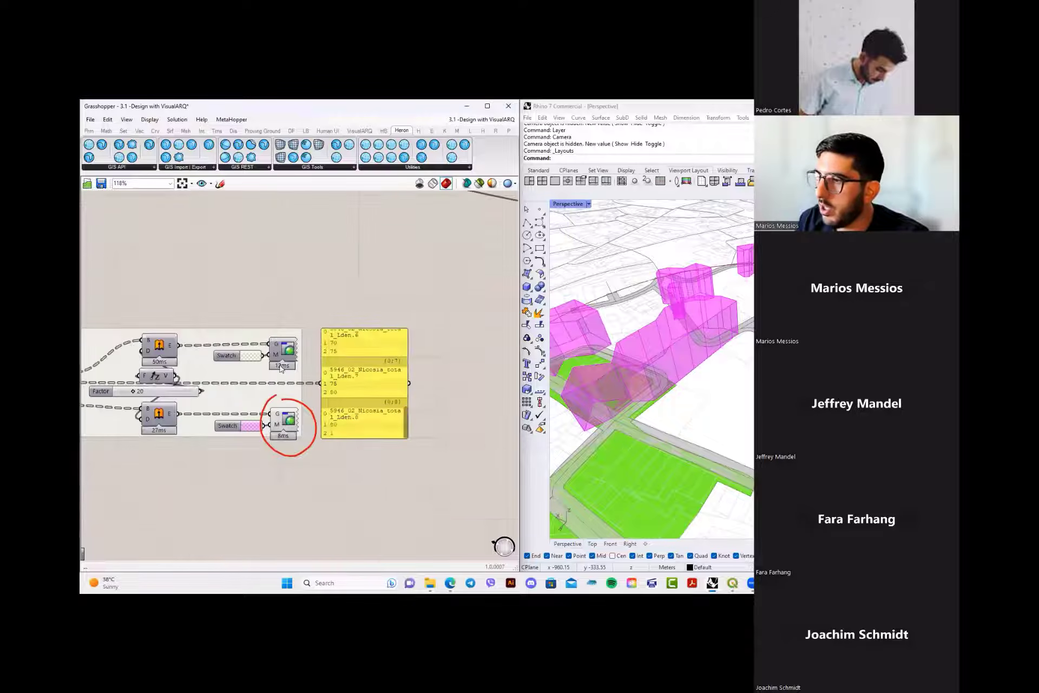
- Trace the Noise Map's extrusion components with their Factor slider, and review the noise range panel's middle branches again
right_click_drag(208, 406, 473, 380)
right_click_drag(109, 357, 403, 368)
right_click_drag(190, 390, 225, 377)
right_click_drag(453, 399, 304, 391)
scroll(312, 400, "up", 4)
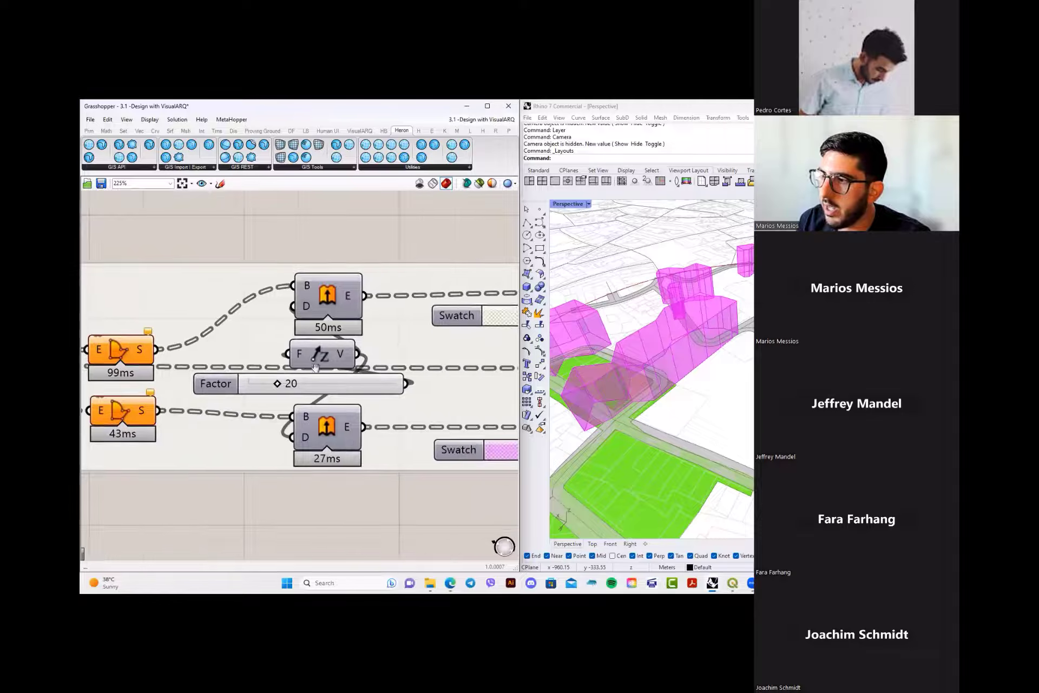
right_click_drag(460, 365, 170, 365)
scroll(273, 367, "down", 2)
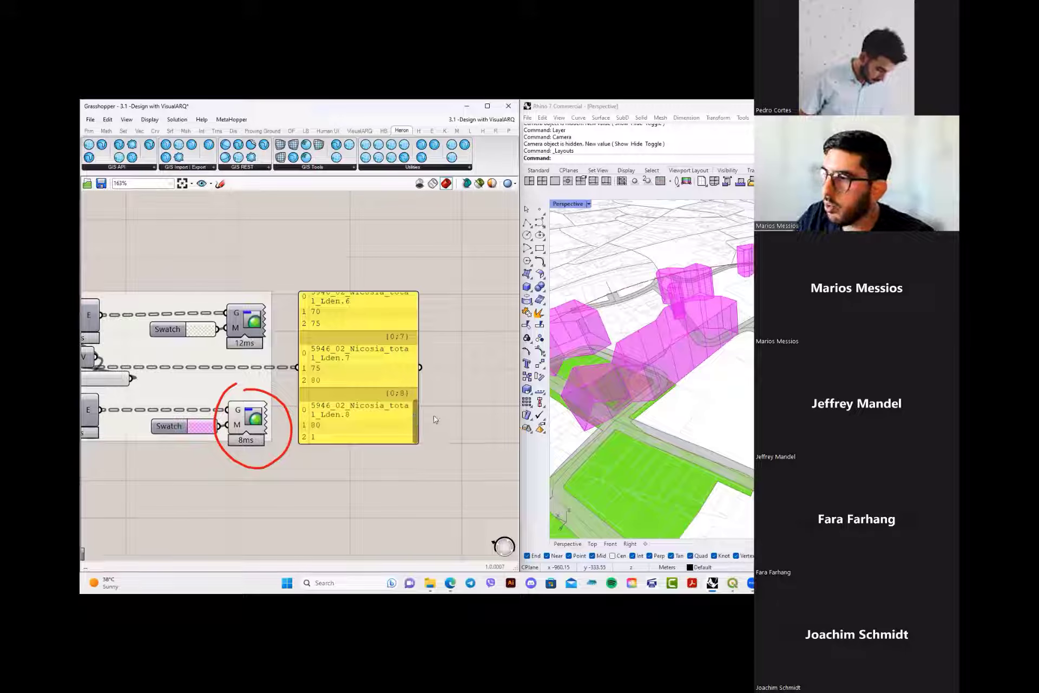
scroll(415, 379, "up", 3)
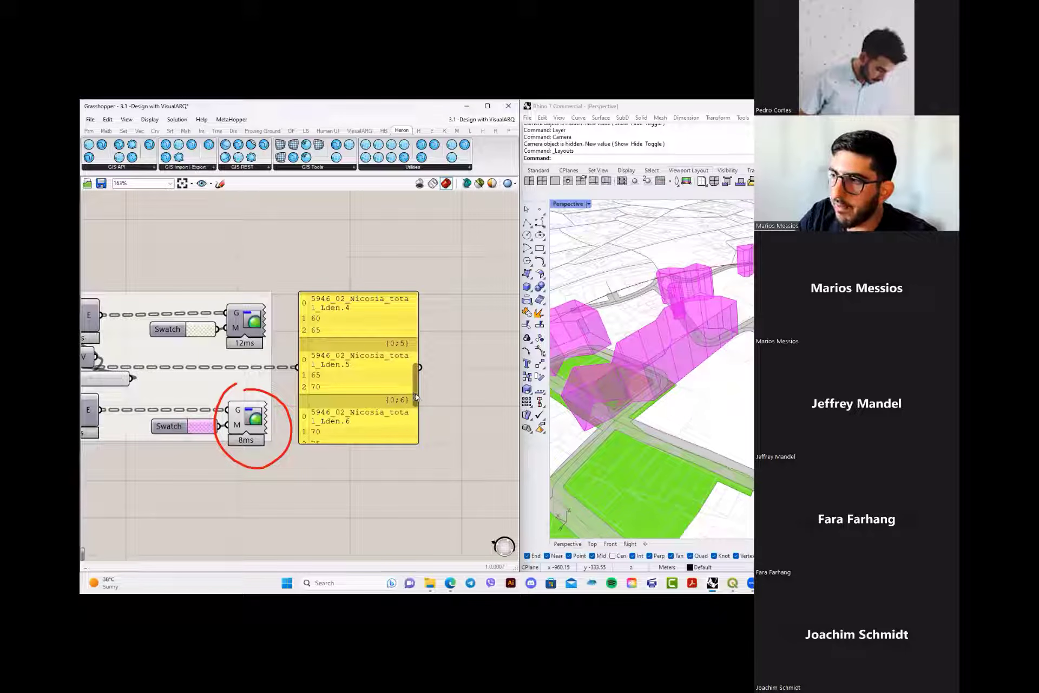
left_click_drag(415, 393, 416, 371)
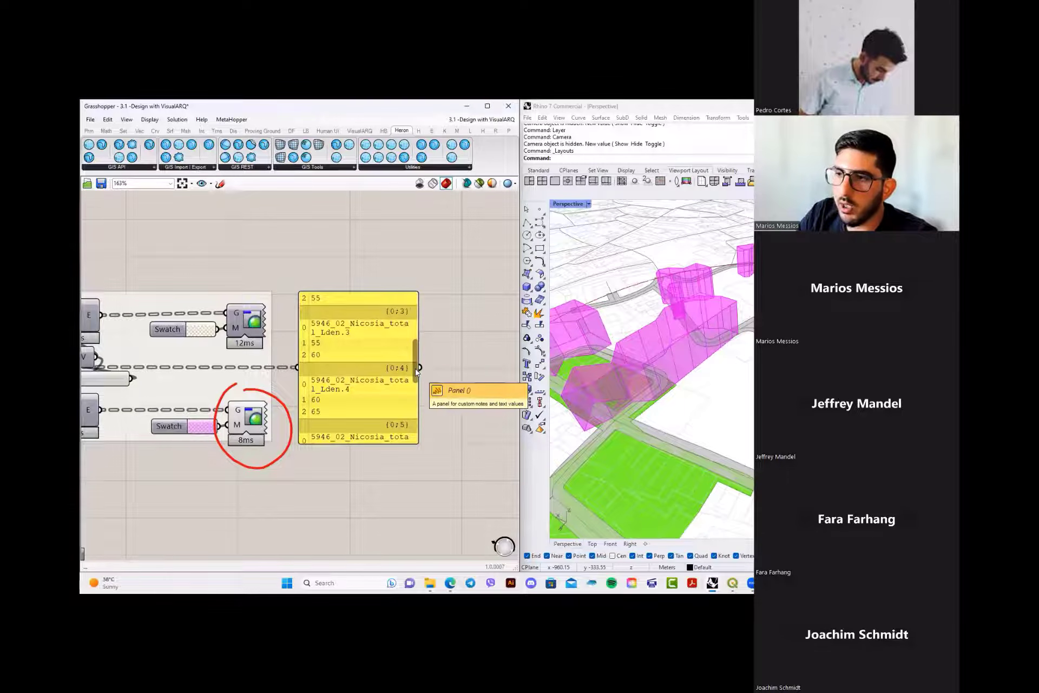
- Examine the 1.5 Surroundings in 3D section with its Buildings and Streets groups and the neighborhood selection feeding it
scroll(414, 369, "down", 5)
right_click_drag(357, 383, 337, 457)
scroll(238, 418, "down", 2)
scroll(342, 390, "down", 1)
scroll(319, 260, "up", 1)
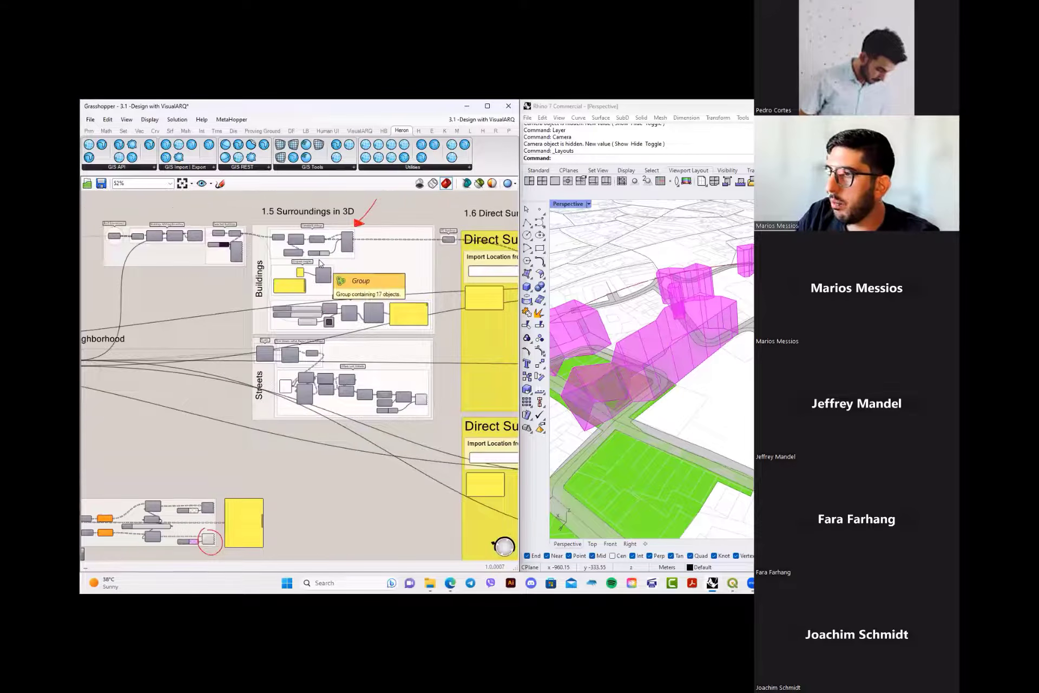
scroll(320, 259, "up", 2)
right_click_drag(237, 263, 318, 309)
scroll(319, 310, "down", 2)
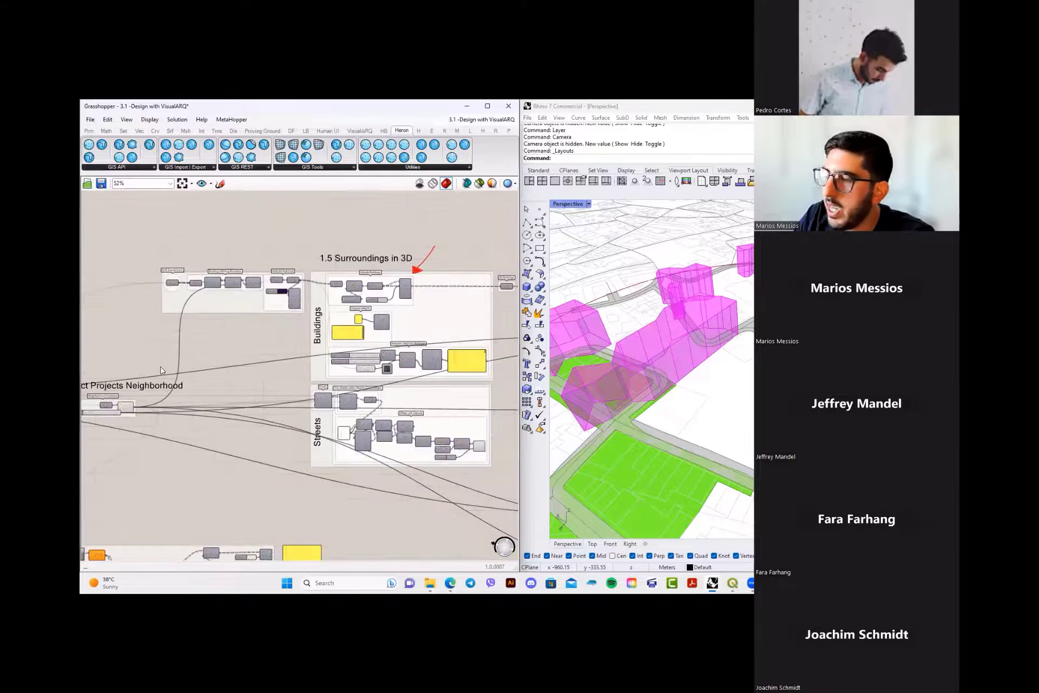
- Return to the 1.3 Import GIS Layers section and read through the Built Environment layer's field names and values panels
right_click_drag(185, 365, 410, 318)
scroll(175, 360, "up", 1)
scroll(174, 358, "up", 4)
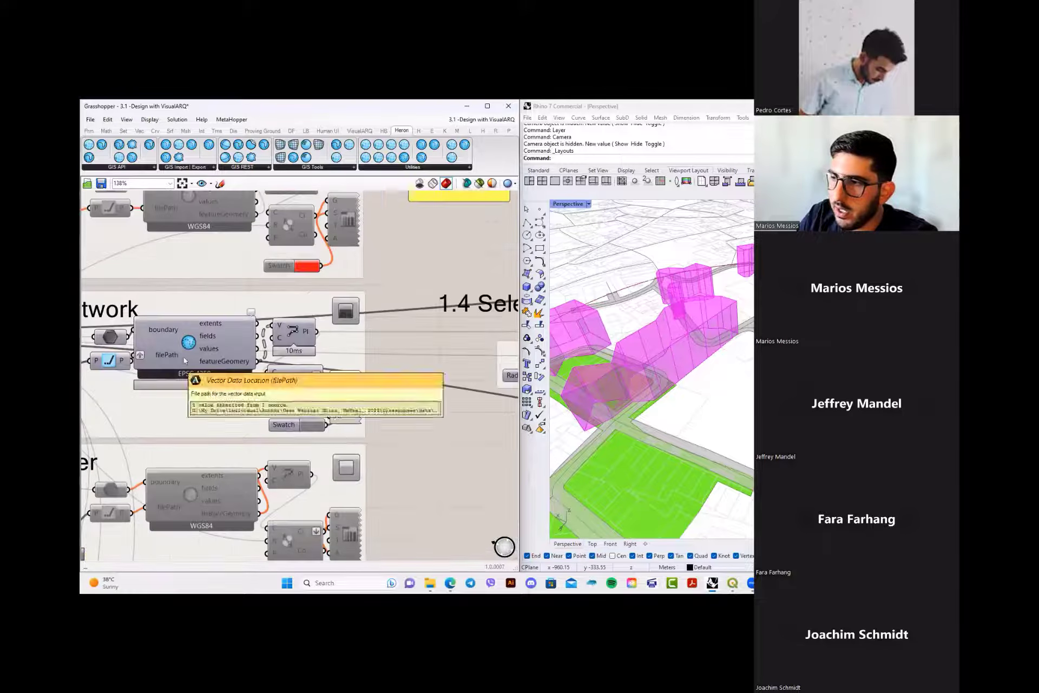
scroll(345, 393, "down", 3)
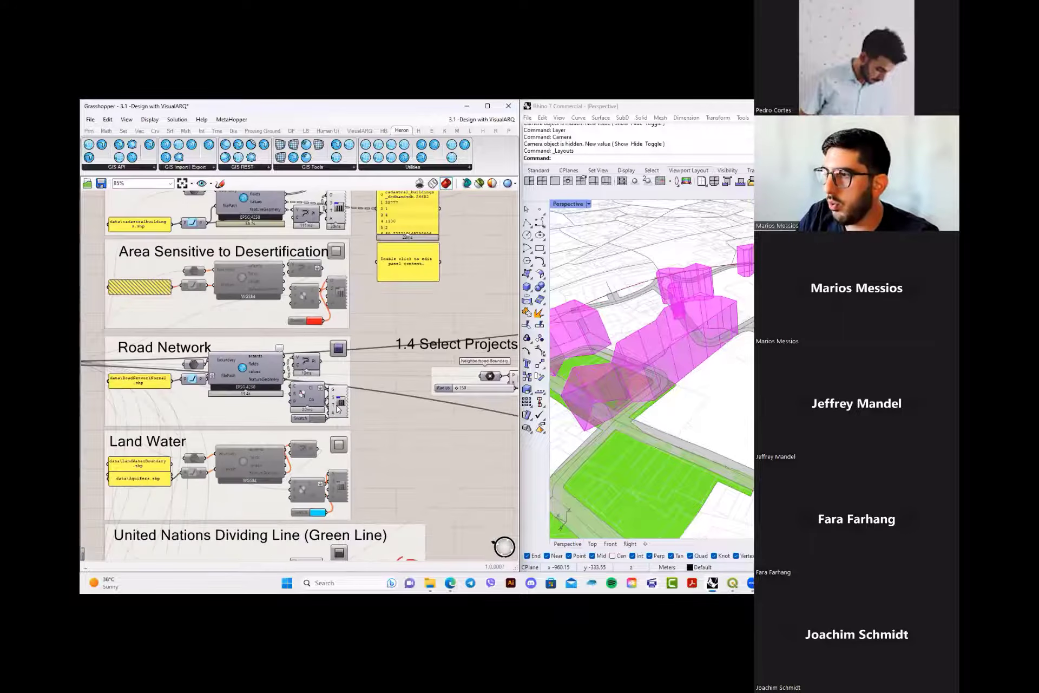
right_click_drag(405, 300, 360, 400)
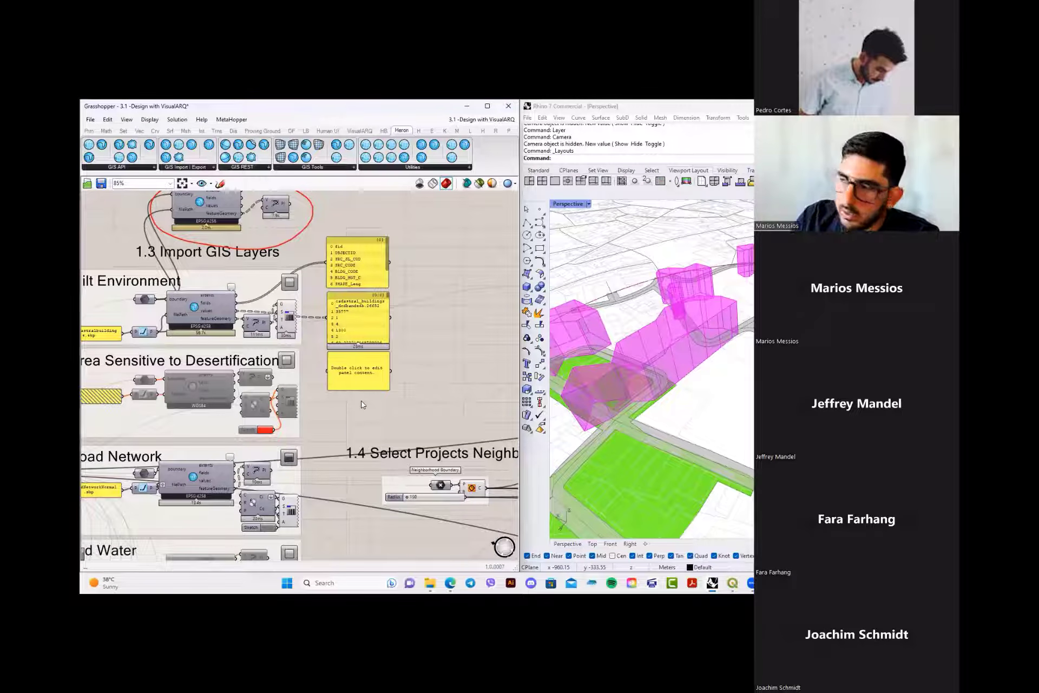
scroll(359, 255, "up", 5)
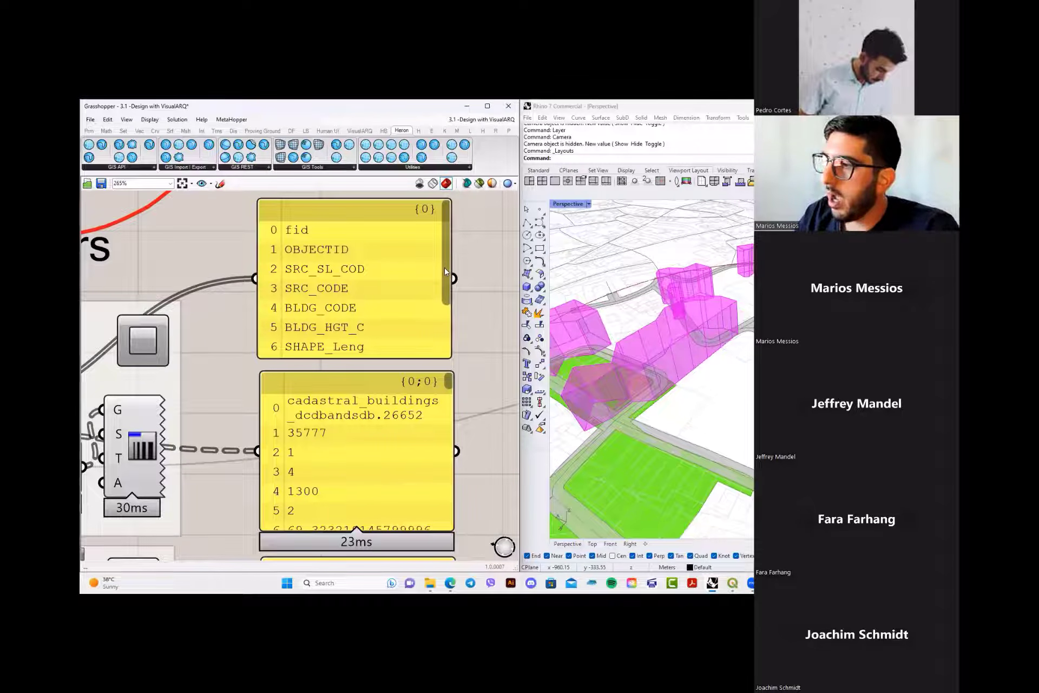
left_click_drag(444, 267, 440, 324)
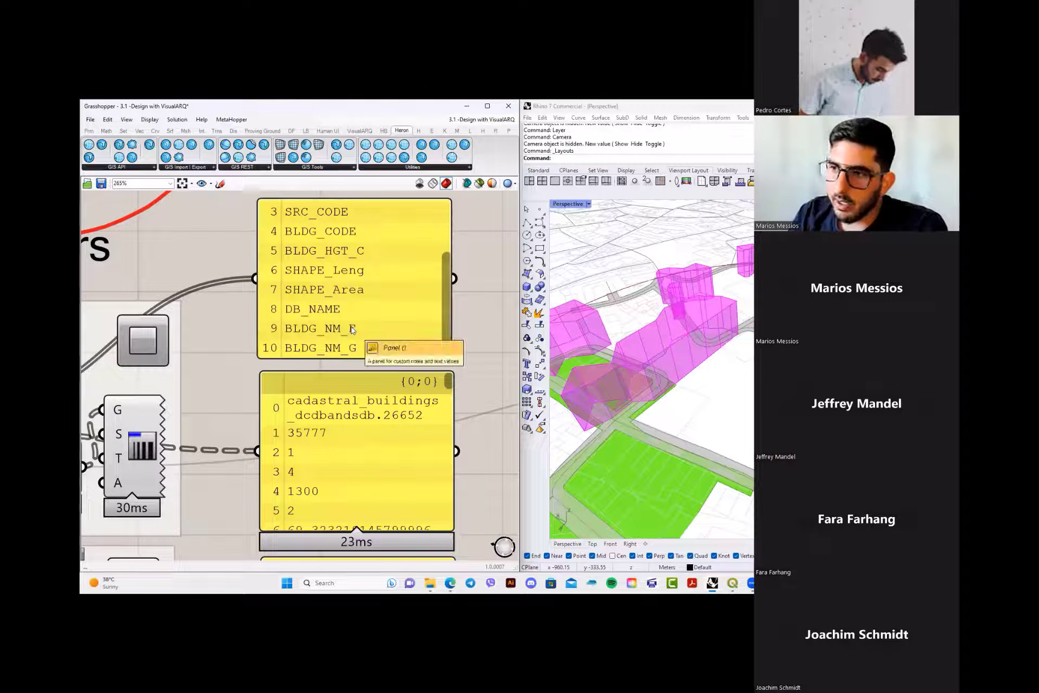
scroll(434, 303, "down", 3)
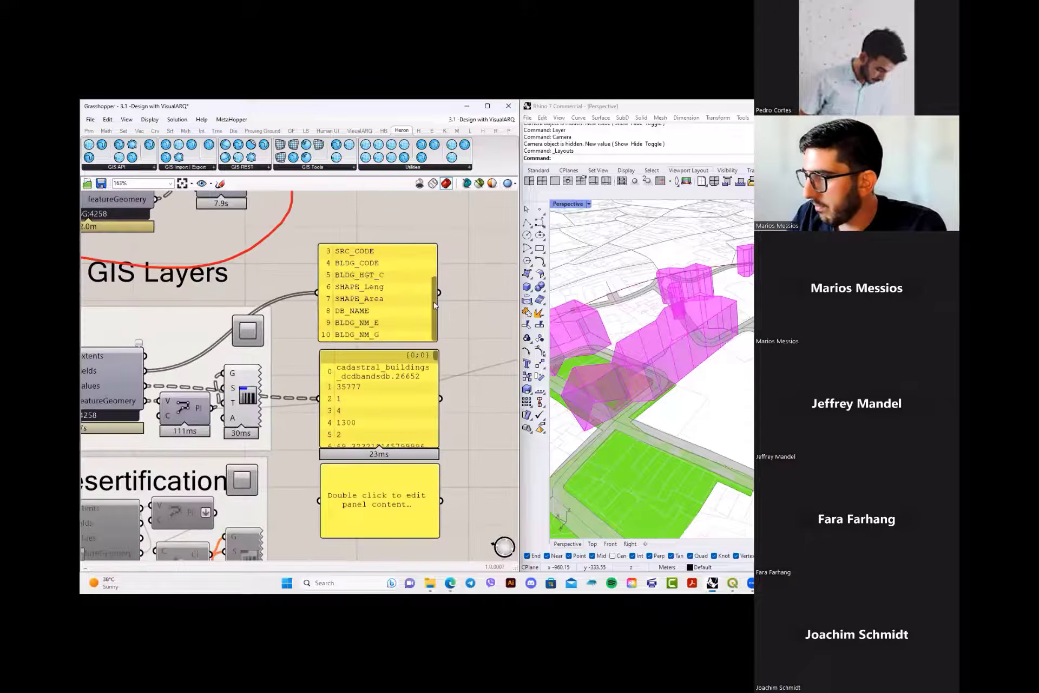
right_click_drag(434, 303, 402, 321)
left_click_drag(401, 320, 399, 288)
- Examine the Buildings group of 1.5 Surroundings in 3D, covering its Extrude Buildings, Original Heights and Random Height components
scroll(386, 317, "down", 6)
right_click_drag(190, 298, 138, 301)
right_click_drag(417, 308, 163, 319)
right_click_drag(368, 322, 198, 268)
right_click_drag(300, 329, 285, 331)
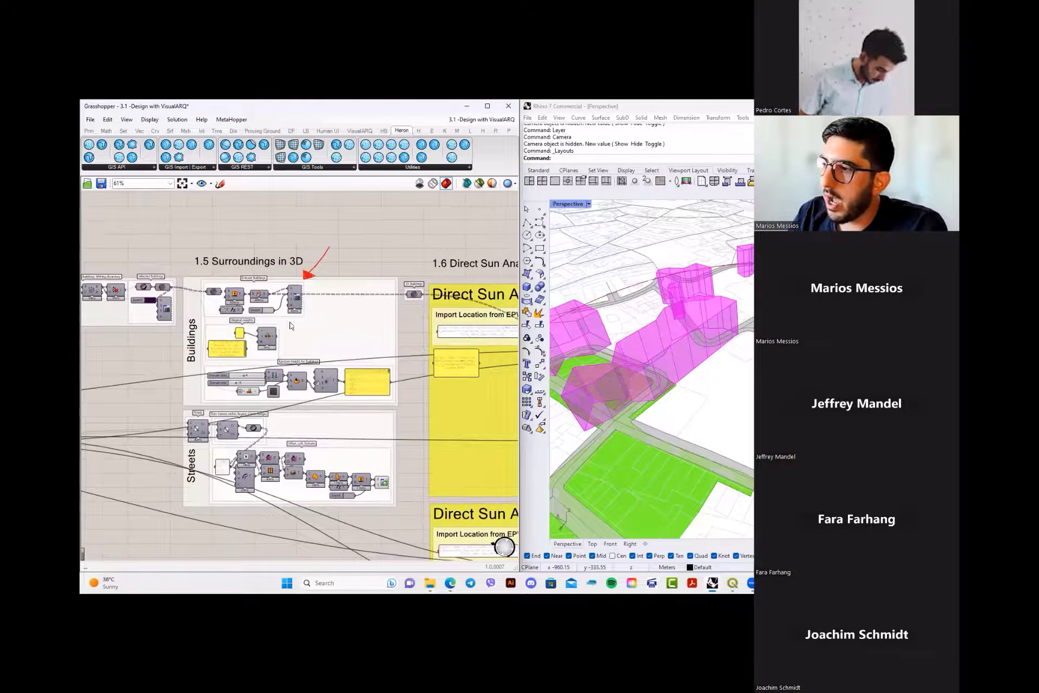
scroll(291, 326, "up", 2)
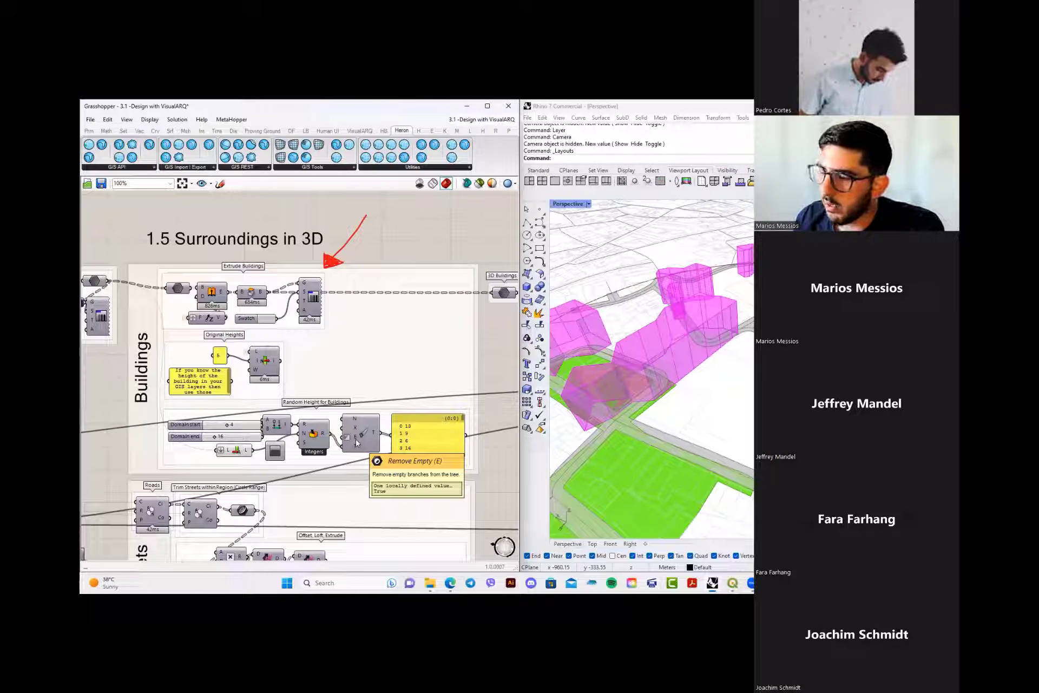
scroll(356, 439, "up", 1)
right_click_drag(356, 440, 343, 466)
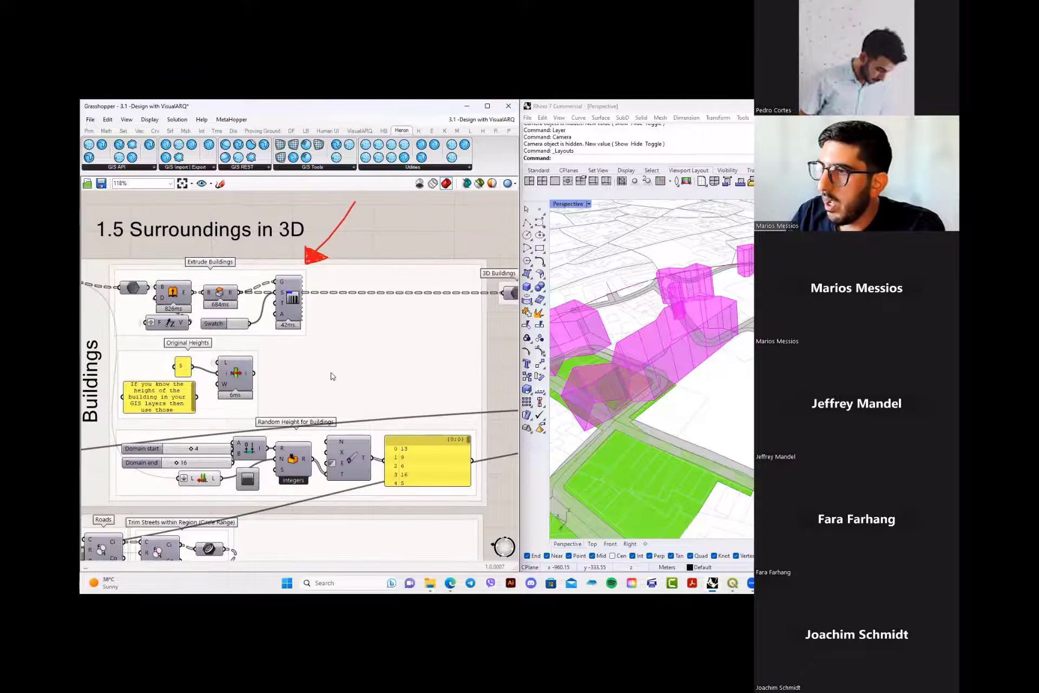
scroll(322, 350, "down", 1)
- Turn on the preview of the coloured building extrusions at the end of the Extrude Buildings group
left_click(292, 306)
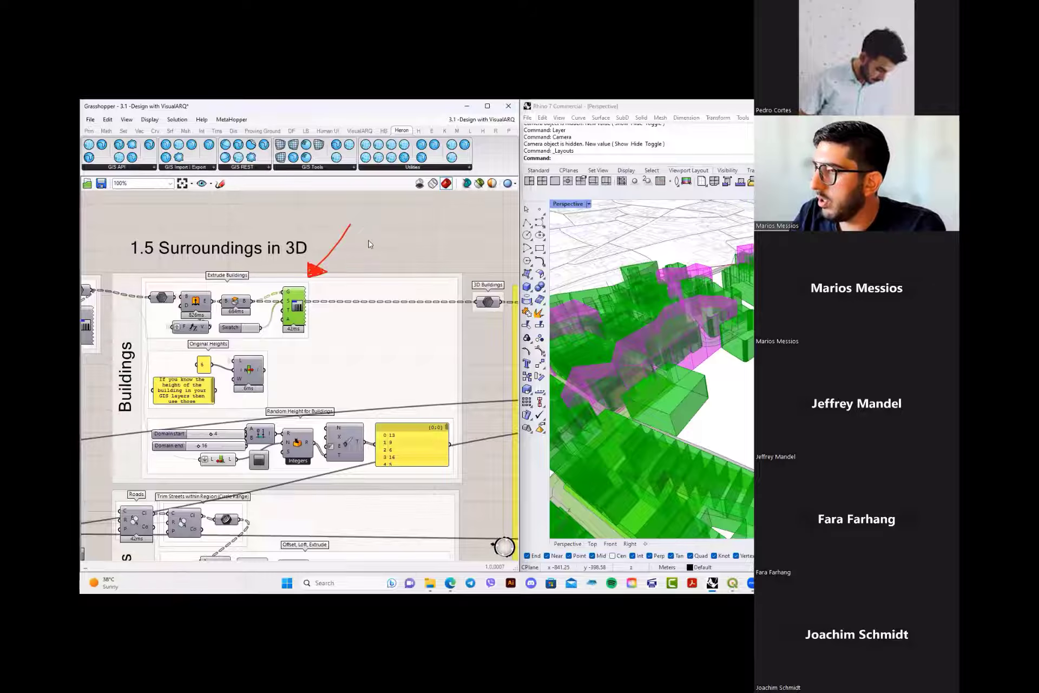
right_click_drag(386, 246, 269, 243)
right_click(373, 244)
left_click(395, 260)
scroll(231, 238, "down", 2)
right_click(269, 243)
left_click(277, 245)
left_click(290, 222)
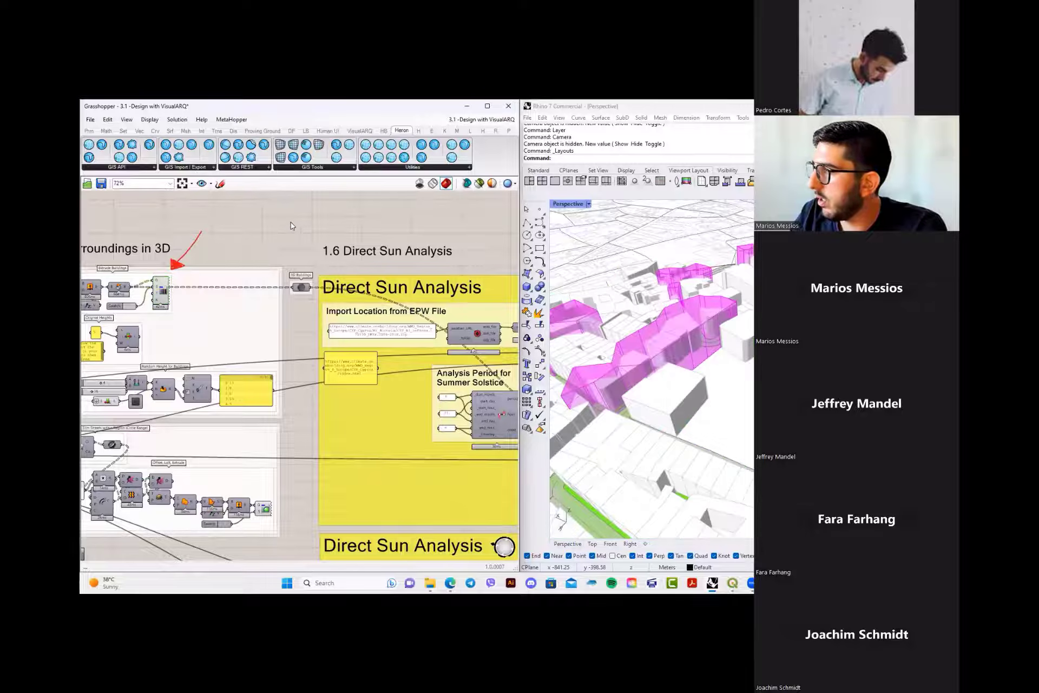
- Inspect the extruded buildings from several angles in the Perspective viewport and compare them with the Random Height for Buildings group
scroll(696, 299, "down", 2)
right_click_drag(704, 340, 633, 290)
scroll(168, 391, "up", 3)
right_click_drag(179, 363, 279, 394)
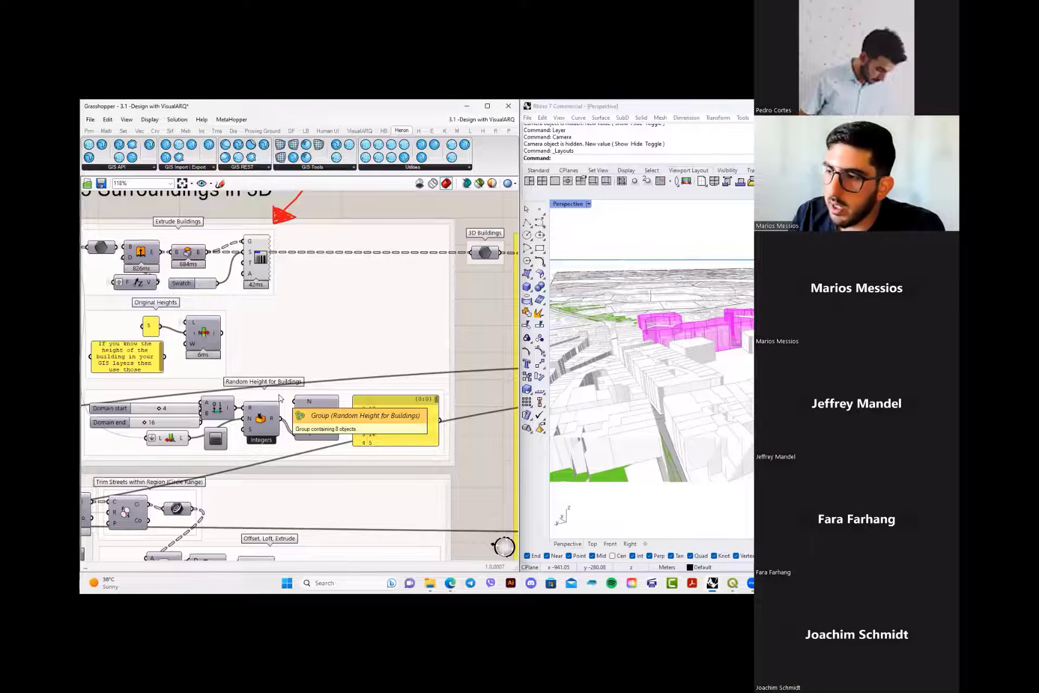
scroll(279, 394, "down", 3)
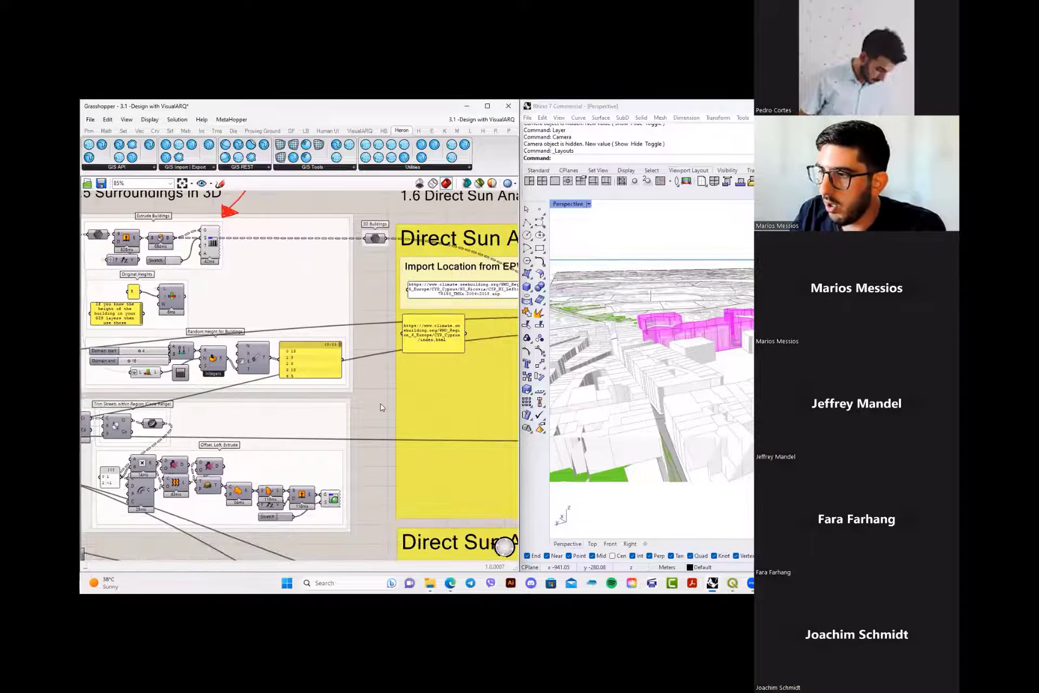
mouse_move(716, 359)
right_mouse_down()
mouse_move(691, 433)
mouse_move(715, 367)
mouse_move(730, 364)
mouse_move(716, 379)
mouse_move(724, 388)
mouse_move(712, 365)
right_mouse_up()
scroll(729, 406, "up", 2)
scroll(730, 406, "down", 6)
scroll(731, 406, "up", 4)
scroll(375, 388, "down", 3)
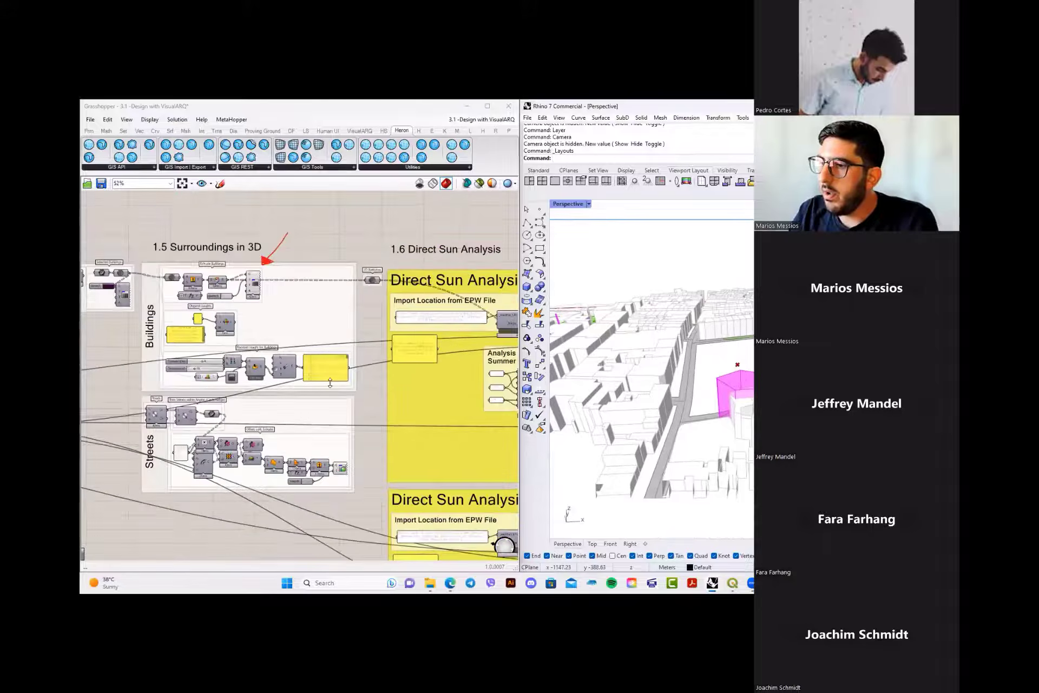
- Review the Streets group and highlight its extruded roads in the Perspective viewport through the final Offset, Loft, Extrude component
scroll(282, 432, "up", 4)
right_click_drag(282, 432, 322, 375)
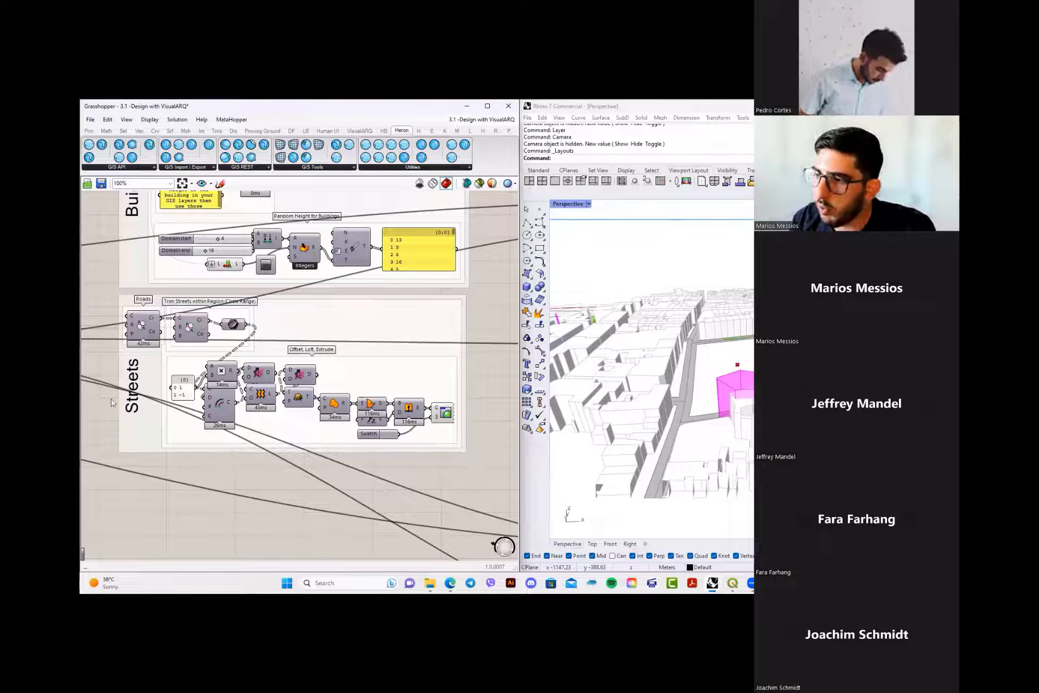
right_click_drag(337, 439, 265, 444)
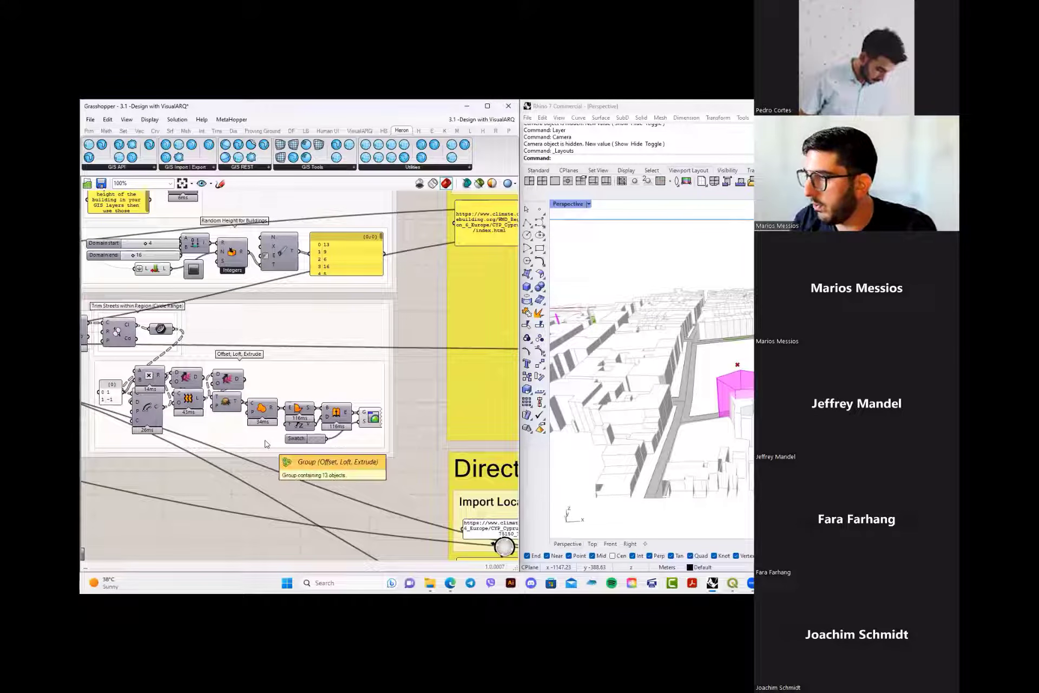
left_click(371, 418)
right_click_drag(704, 374, 674, 403)
mouse_move(745, 373)
right_mouse_down()
mouse_move(752, 420)
mouse_move(728, 401)
mouse_move(753, 396)
right_mouse_up()
scroll(753, 396, "up", 5)
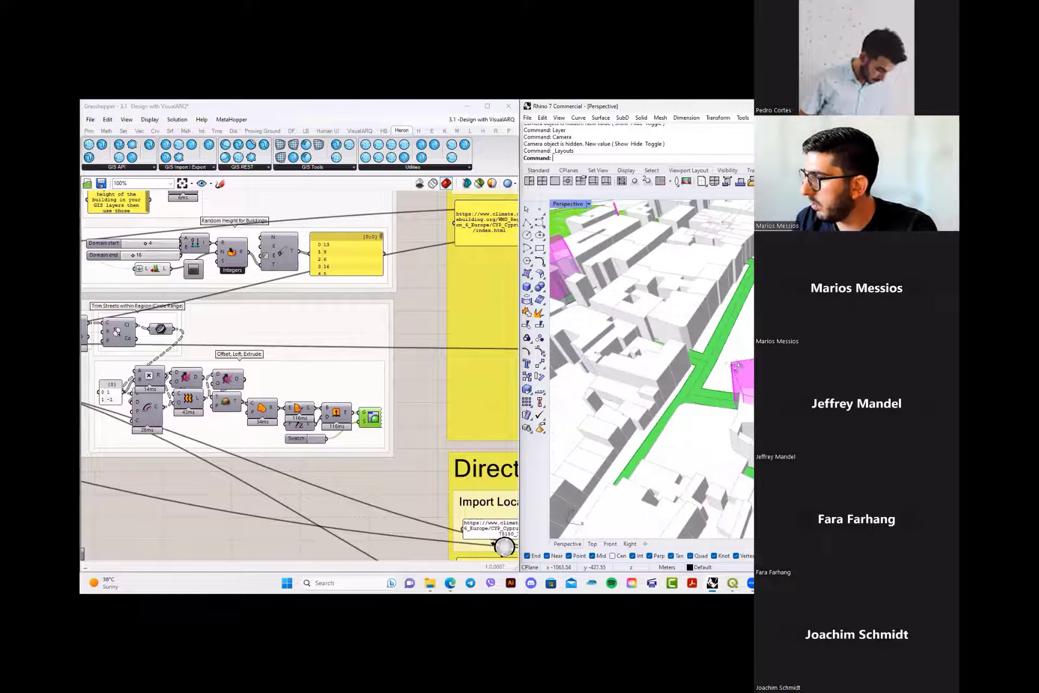
scroll(371, 387, "down", 3)
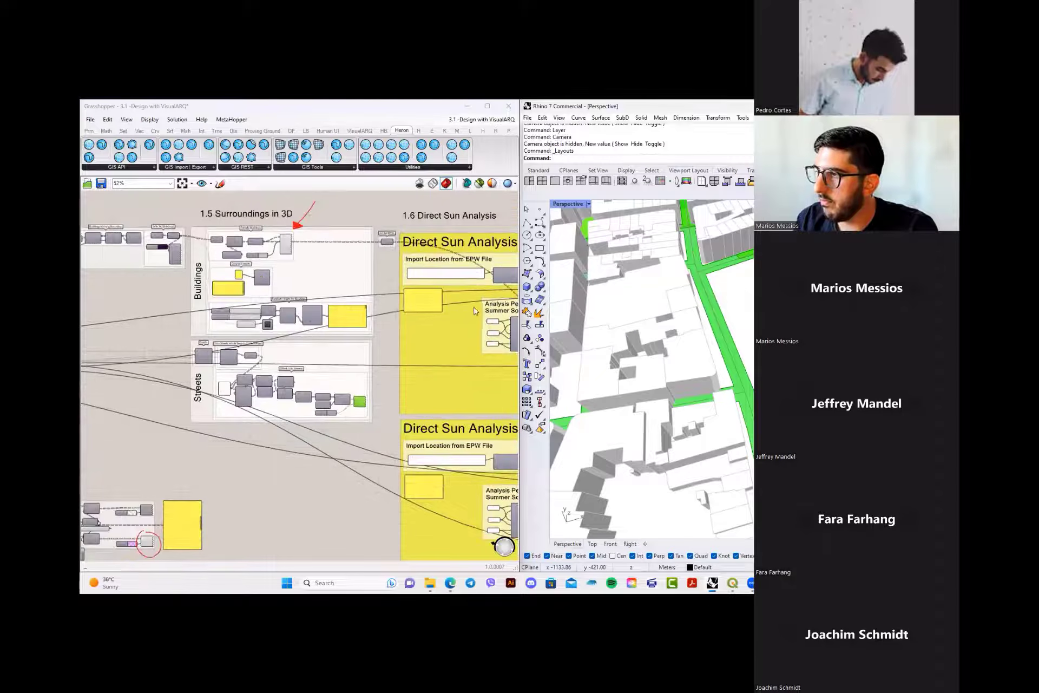
- Examine the 1.6 Direct Sun Analysis section, from the EPW location import and summer solstice period to Create Sunpath
right_click_drag(473, 307, 253, 323)
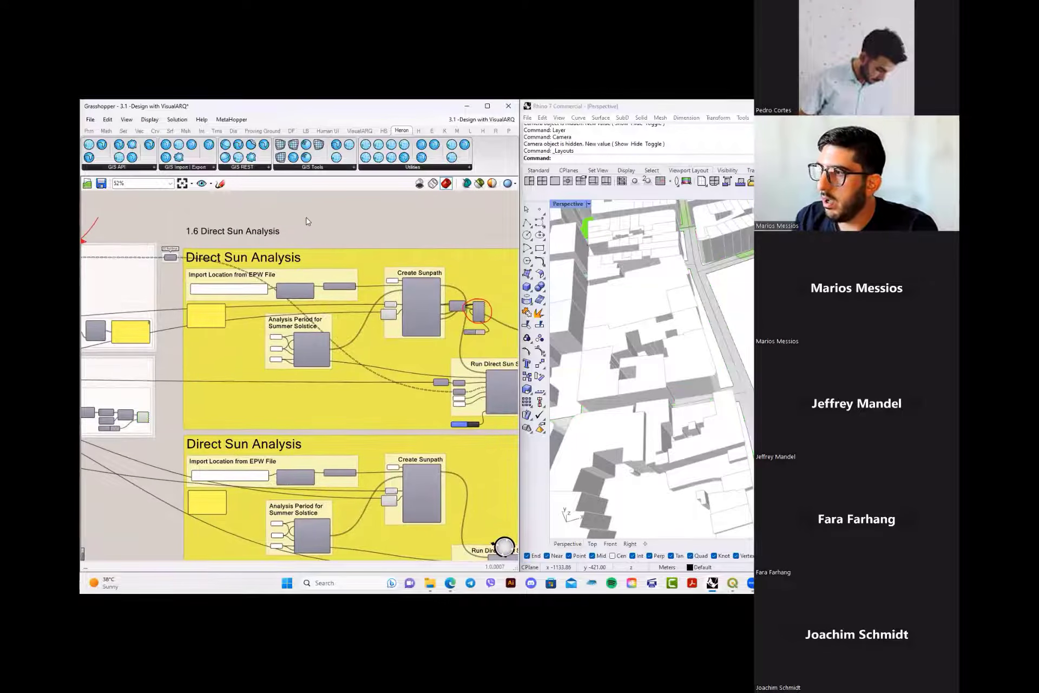
right_click_drag(339, 223, 276, 249)
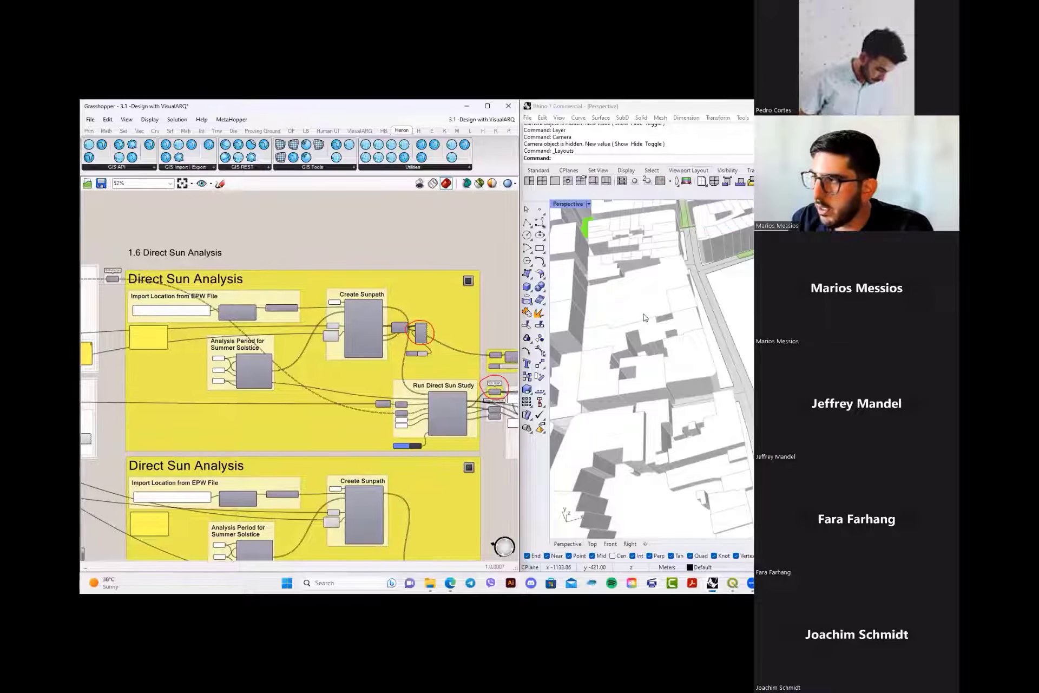
scroll(426, 380, "up", 4)
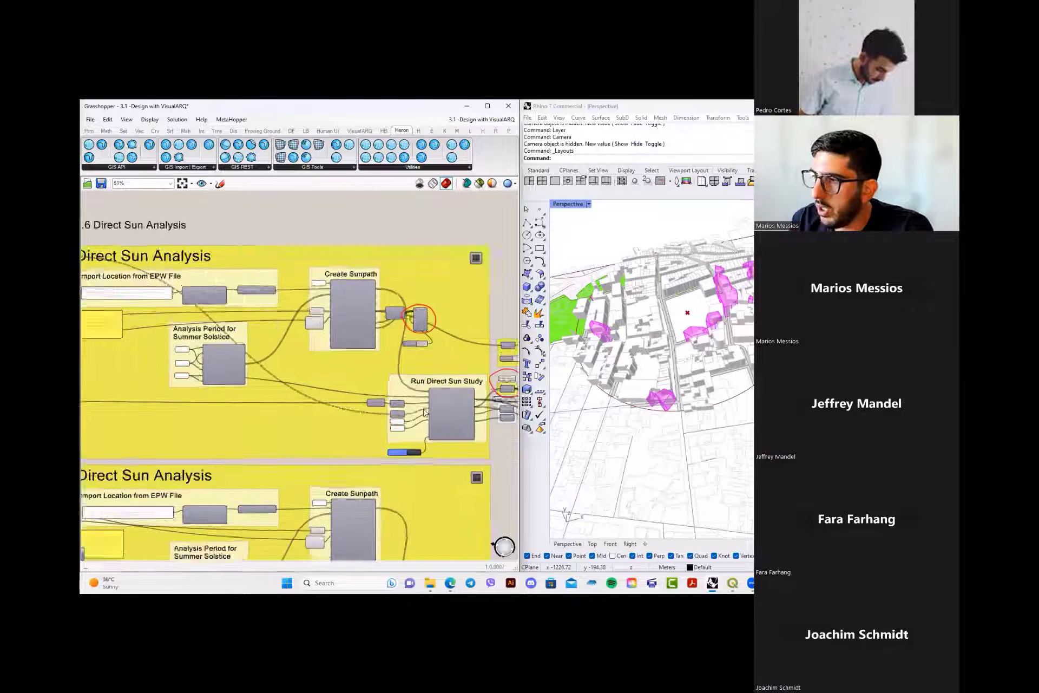
right_click_drag(348, 326, 472, 371)
right_click_drag(328, 364, 387, 376)
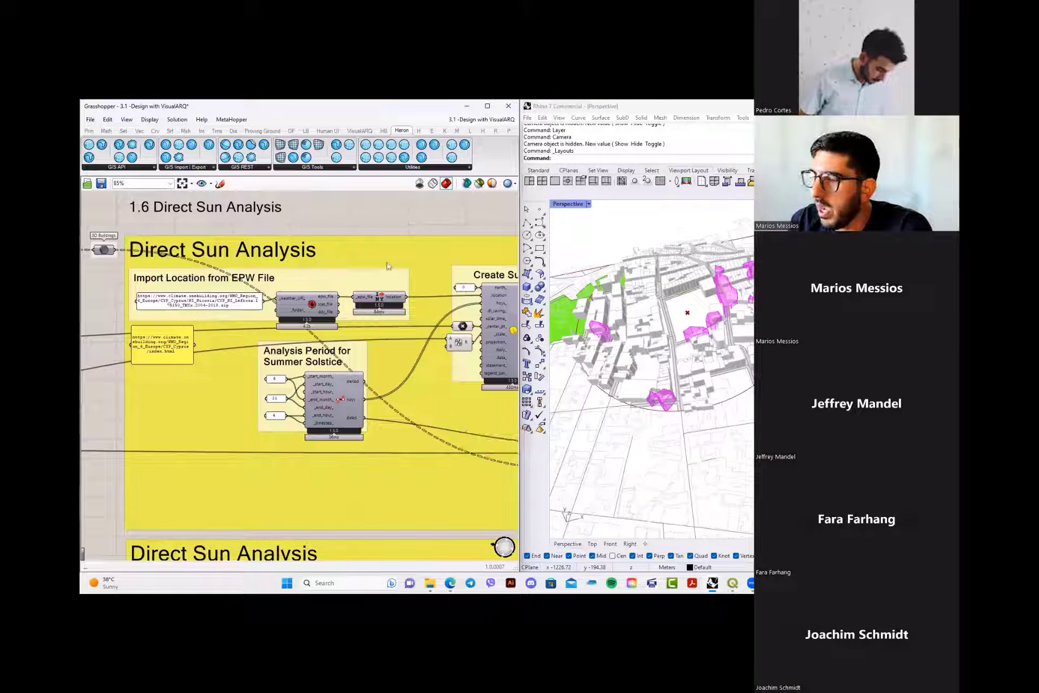
right_click_drag(450, 279, 367, 274)
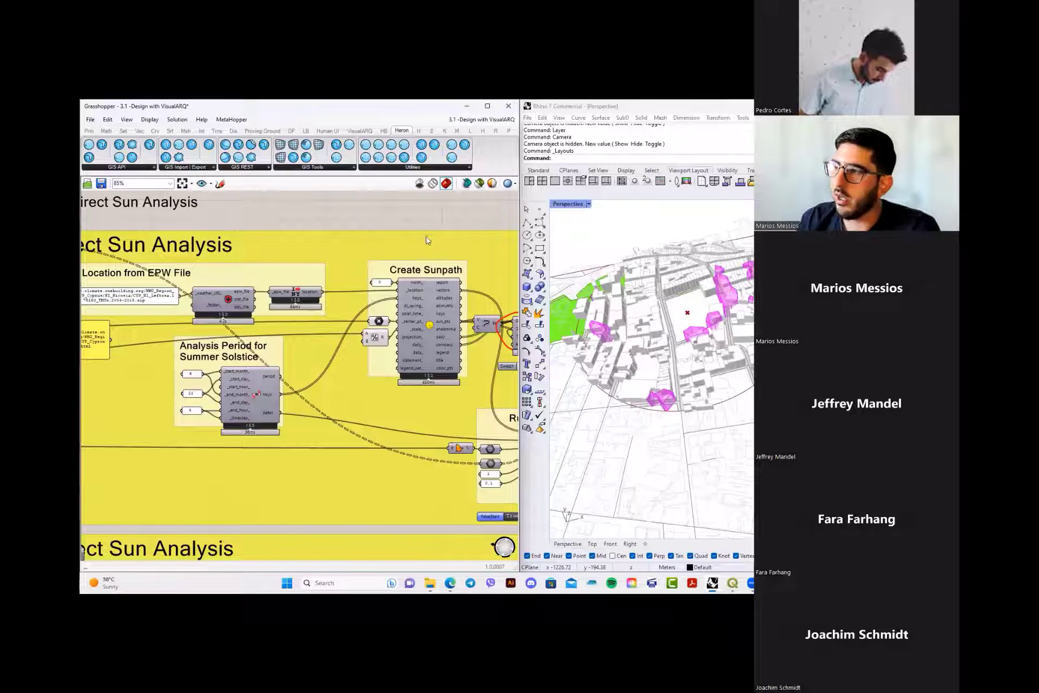
scroll(470, 304, "down", 1)
right_click_drag(479, 318, 380, 331)
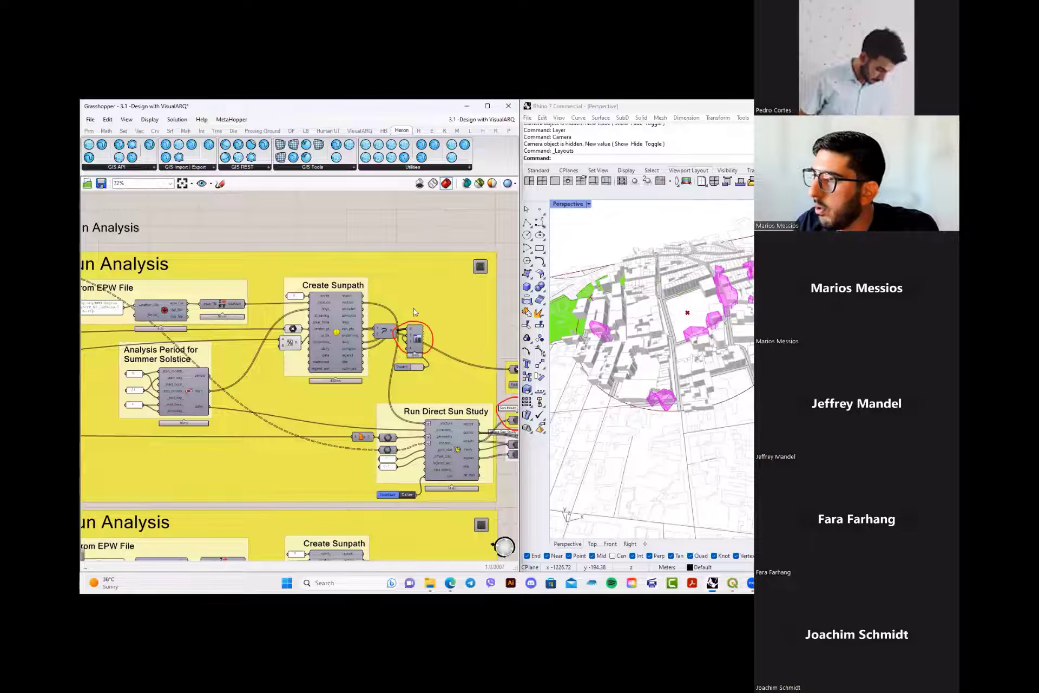
- Turn on the preview of the Sun Hours component fed by Run Direct Sun Study
scroll(415, 307, "up", 2)
right_click_drag(433, 307, 361, 273)
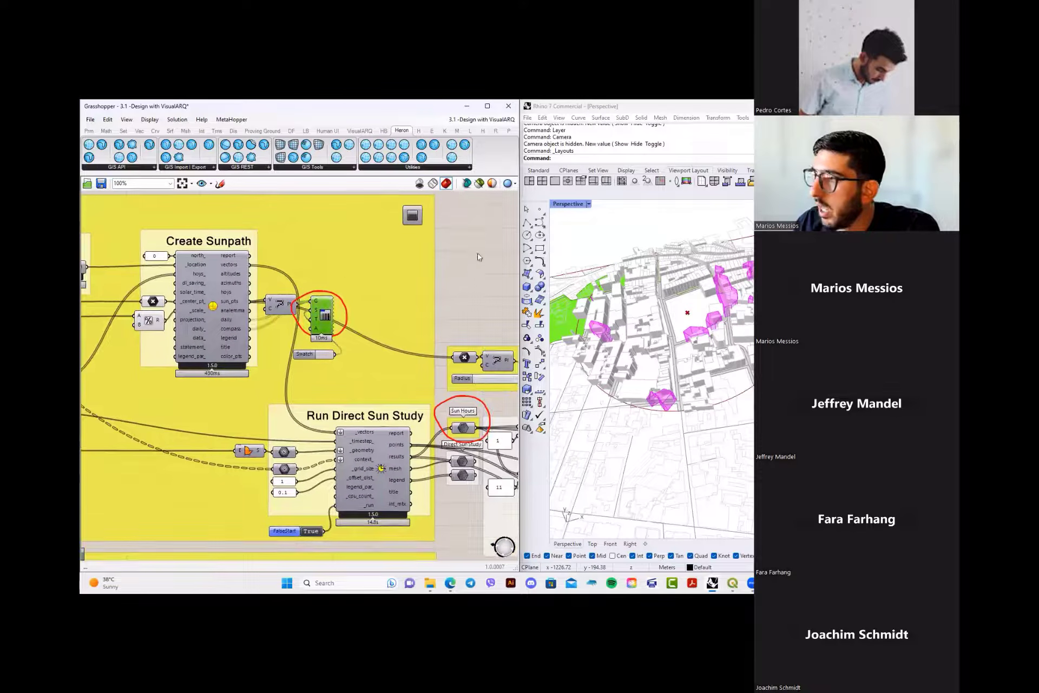
right_click_drag(414, 353, 340, 307)
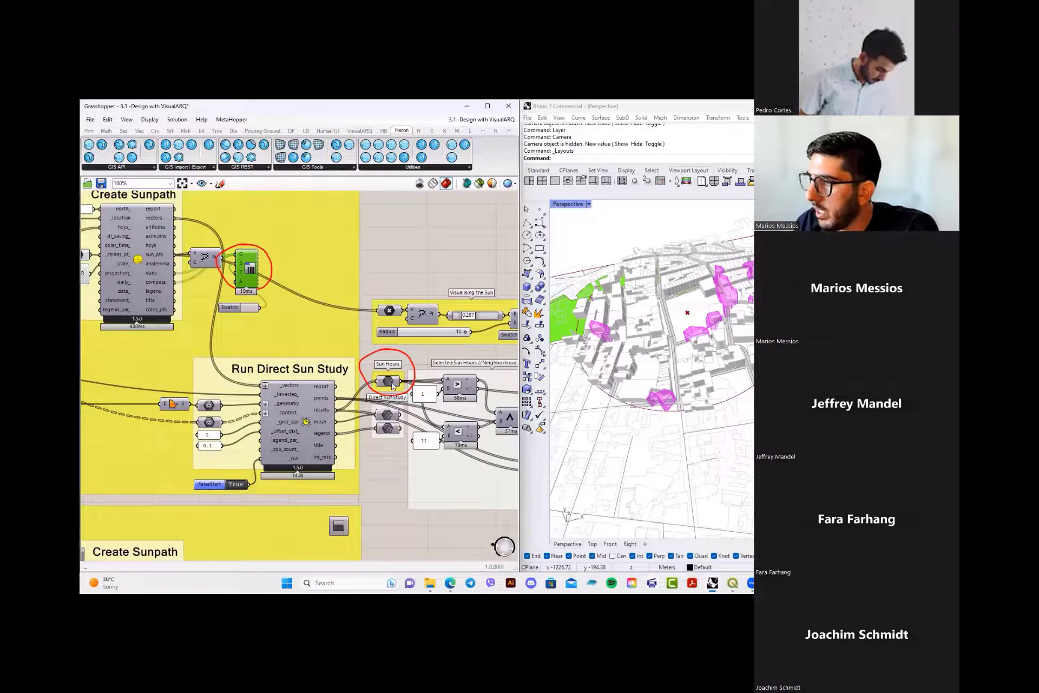
right_click(409, 245)
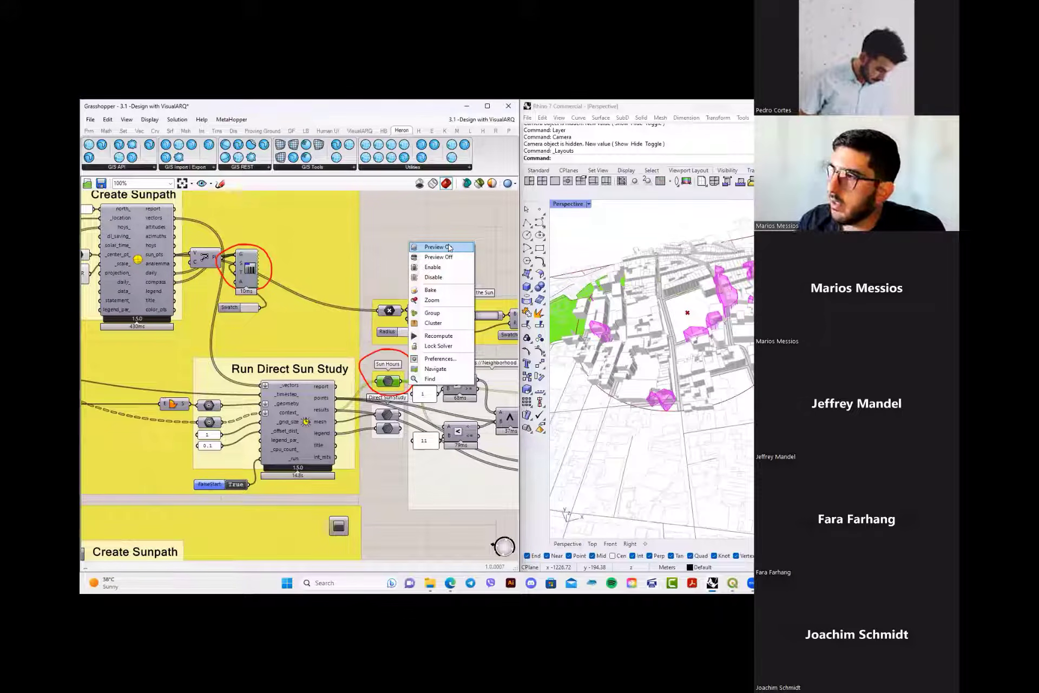
left_click(448, 247)
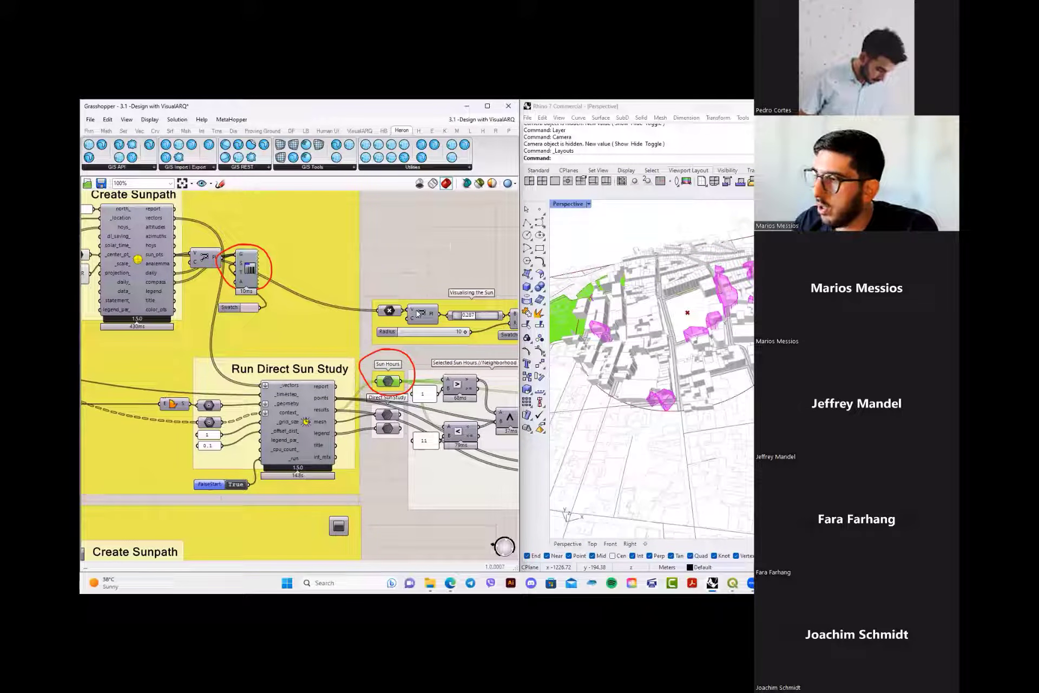
- Turn on the preview of the two Direct Sun Study geometry components below Sun Hours
scroll(416, 313, "up", 2)
scroll(673, 339, "down", 3)
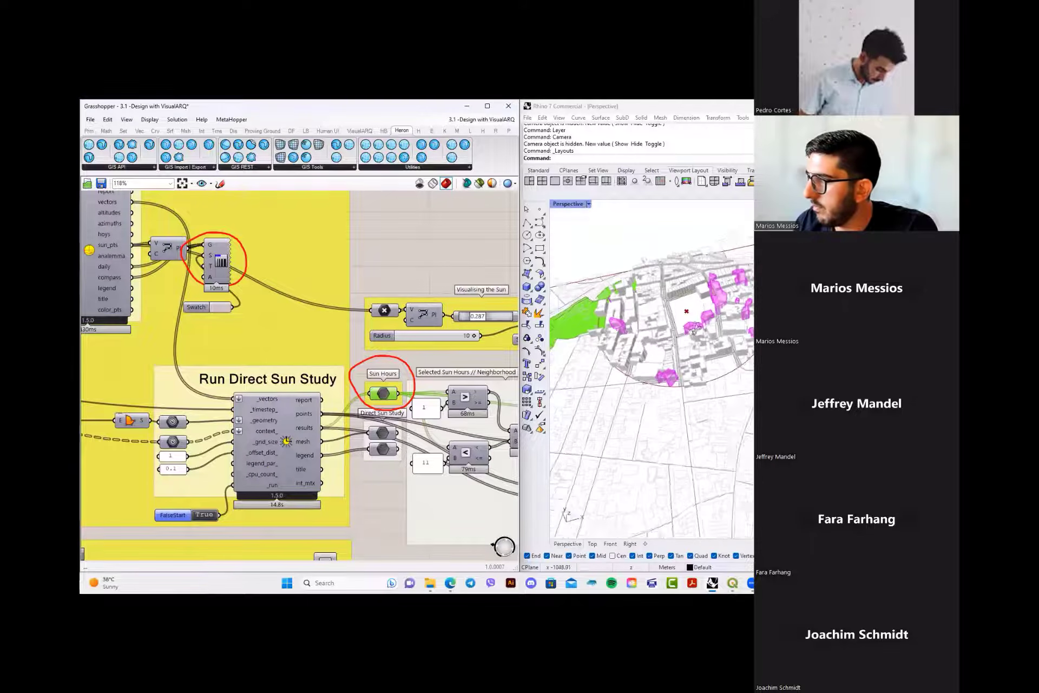
right_click_drag(673, 338, 695, 332)
scroll(688, 325, "up", 4)
scroll(334, 251, "down", 2)
right_click_drag(334, 251, 144, 251)
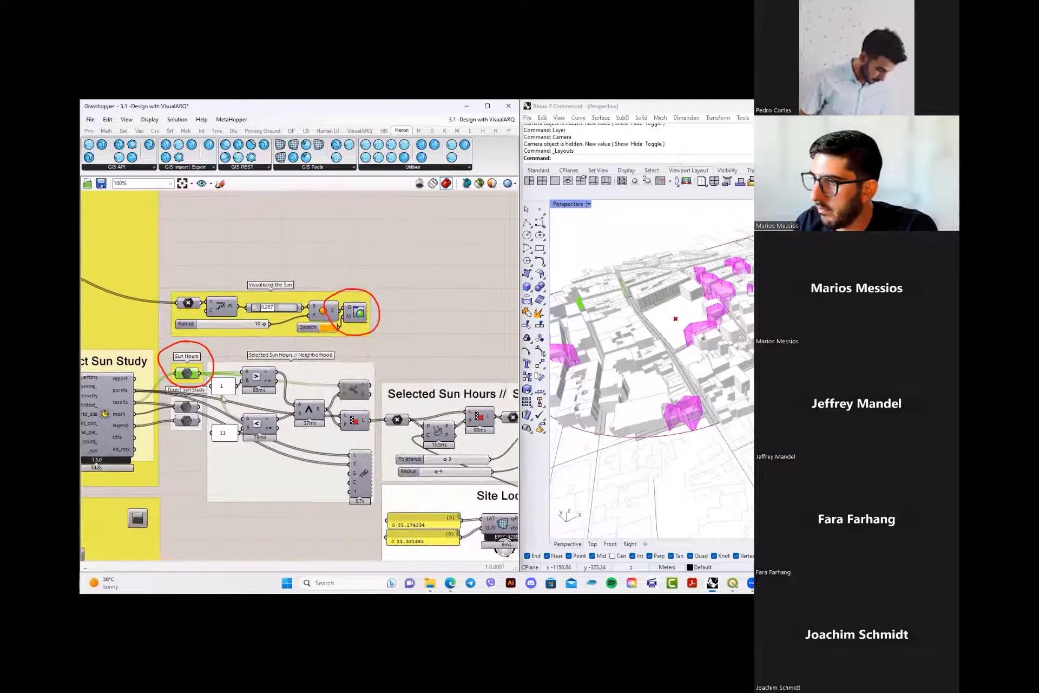
right_click(245, 251)
left_click(270, 256)
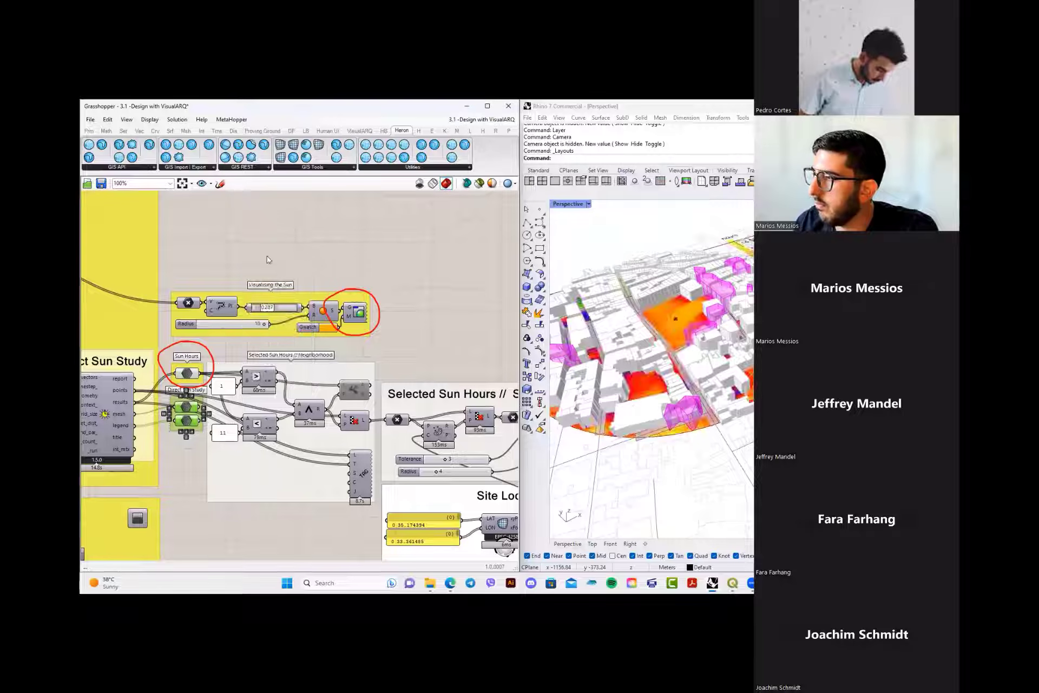
- Inspect the coloured direct sun study mesh between the buildings from above and close up in the Perspective viewport
scroll(314, 457, "down", 2)
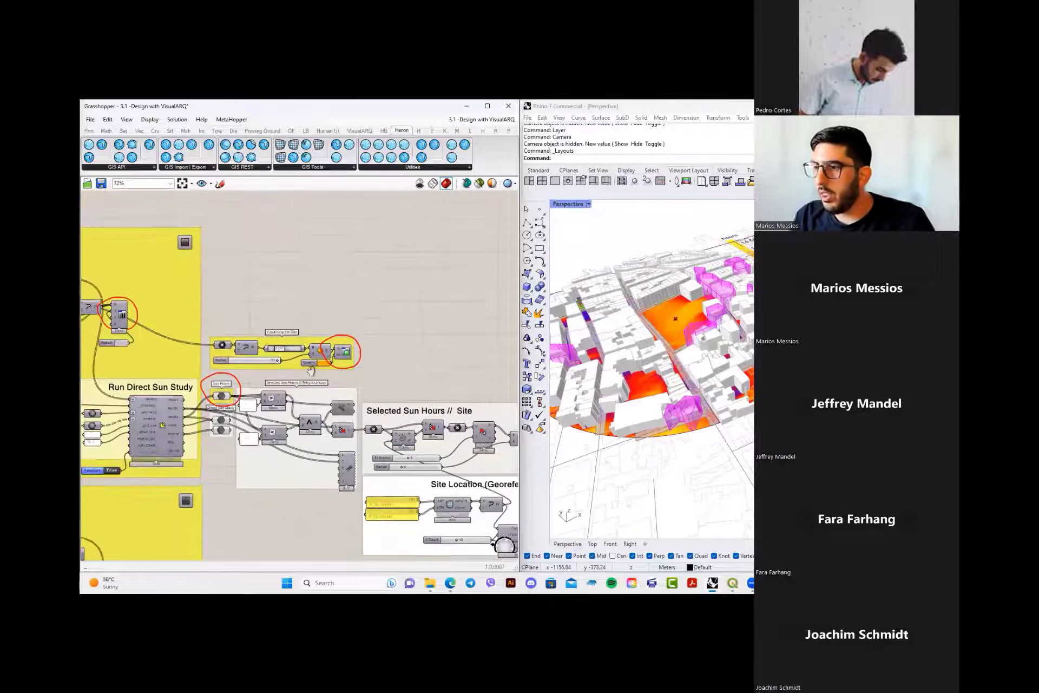
right_click_drag(166, 401, 359, 358)
right_click_drag(727, 331, 768, 379)
right_click_drag(671, 373, 723, 345)
scroll(723, 379, "up", 4)
right_click_drag(724, 389, 701, 358, "shift")
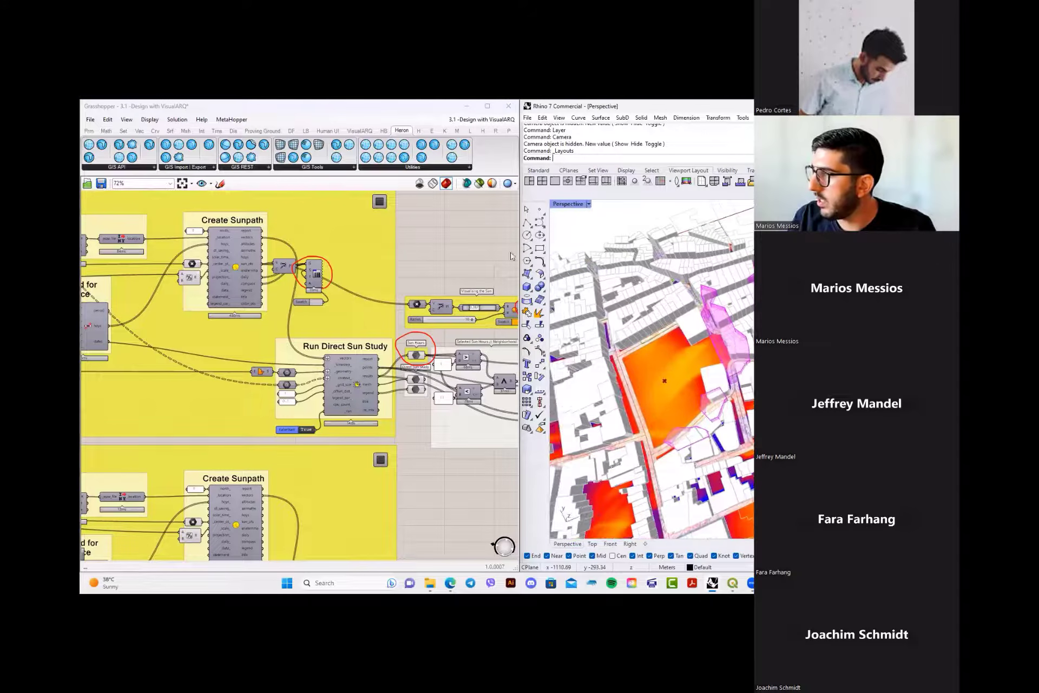
- Narrow the Grasshopper window and widen the Rhino window to fill the freed space
left_click_drag(519, 251, 437, 253)
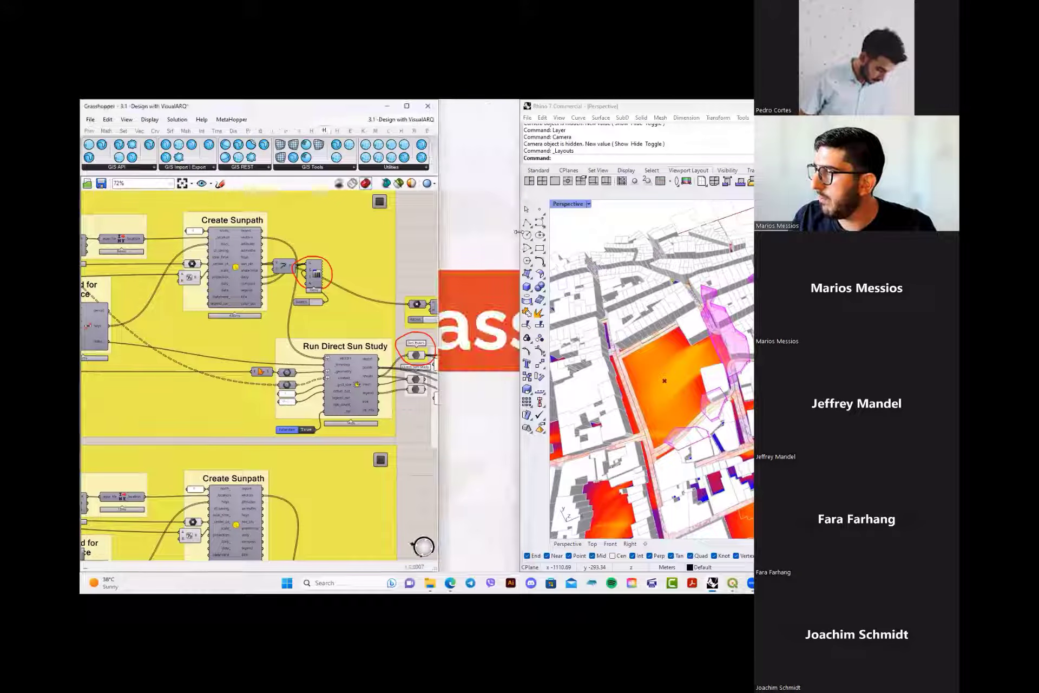
left_click_drag(518, 232, 438, 233)
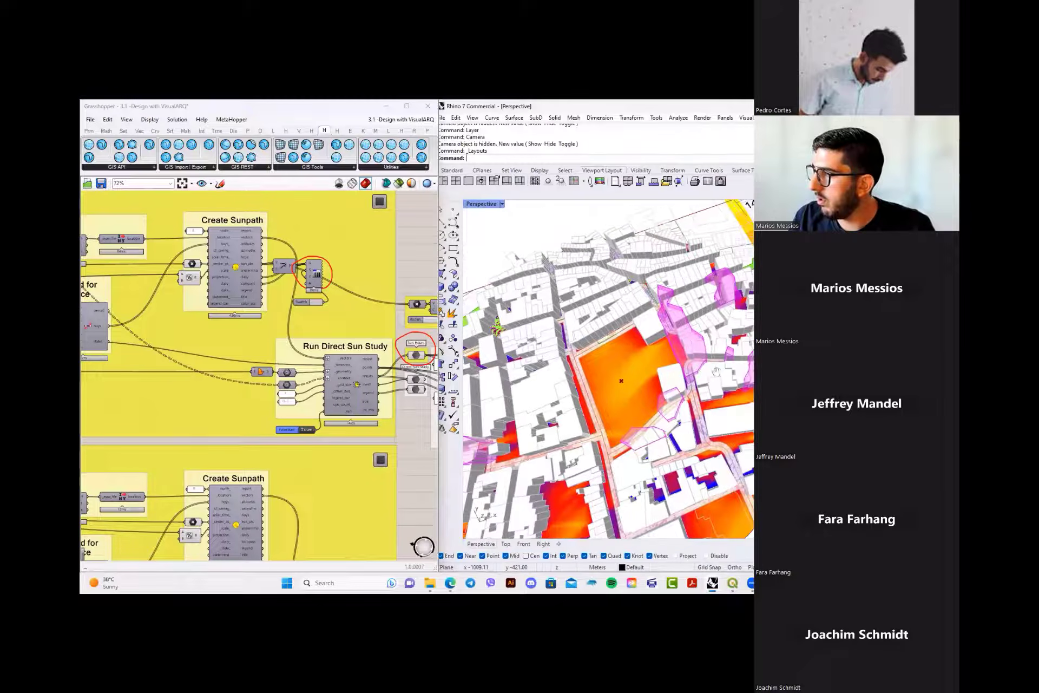
- Inspect the direct sun study colours around the open site and neighbouring buildings in the Perspective viewport
right_click_drag(585, 390, 715, 360, "shift")
scroll(715, 359, "up", 6)
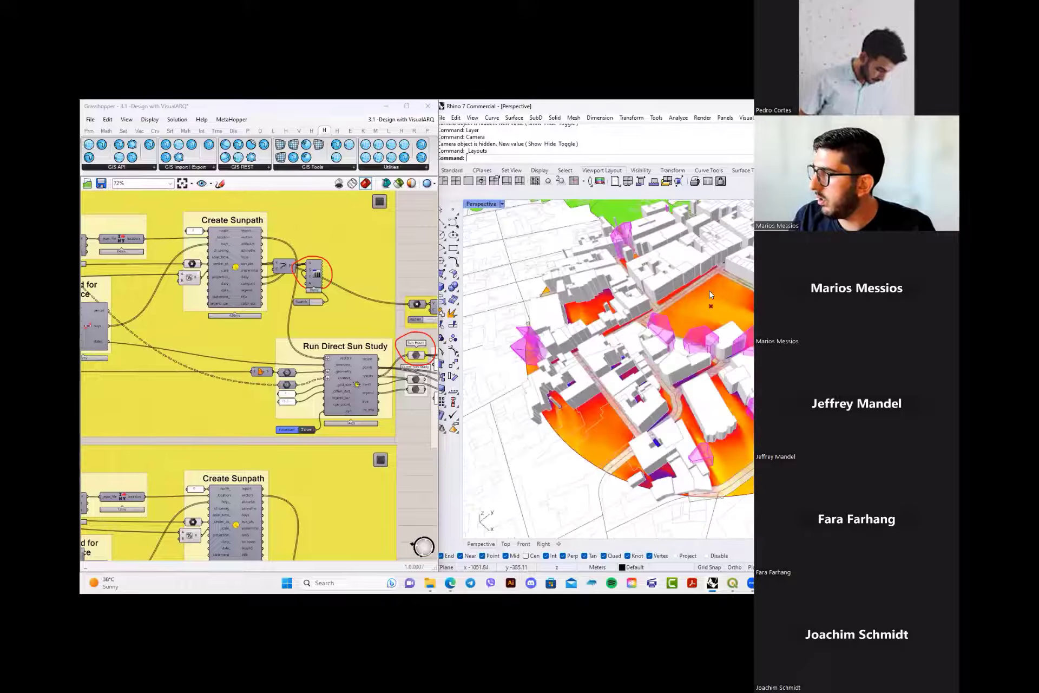
scroll(707, 305, "down", 2)
right_click_drag(711, 317, 718, 368)
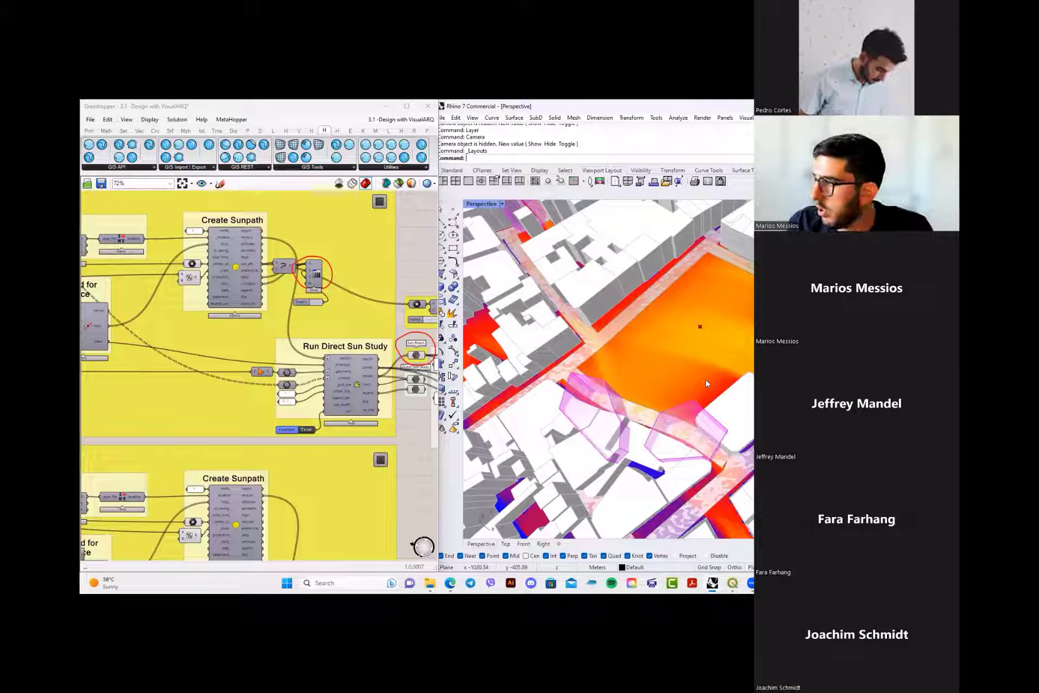
right_click_drag(706, 379, 676, 382)
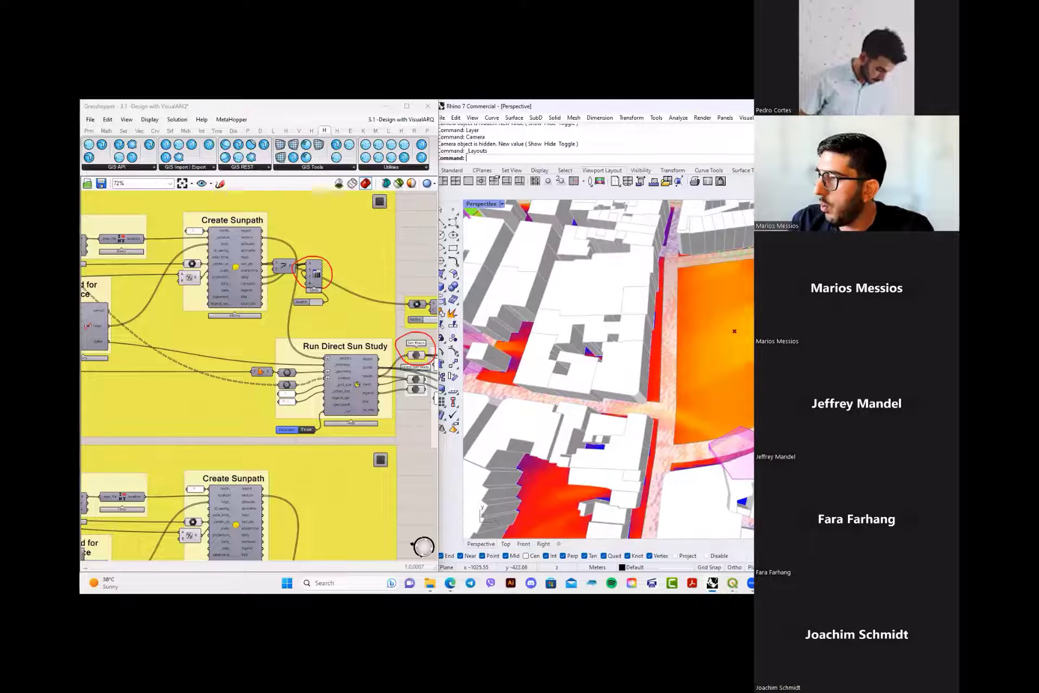
- Examine the Grasshopper groups from Selected Sun Hours // Site and Site Location through Preliminary Design with VisualARQ and Create Separate Floors
right_click_drag(370, 322, 144, 318)
scroll(241, 424, "up", 1)
right_click_drag(260, 422, 132, 374)
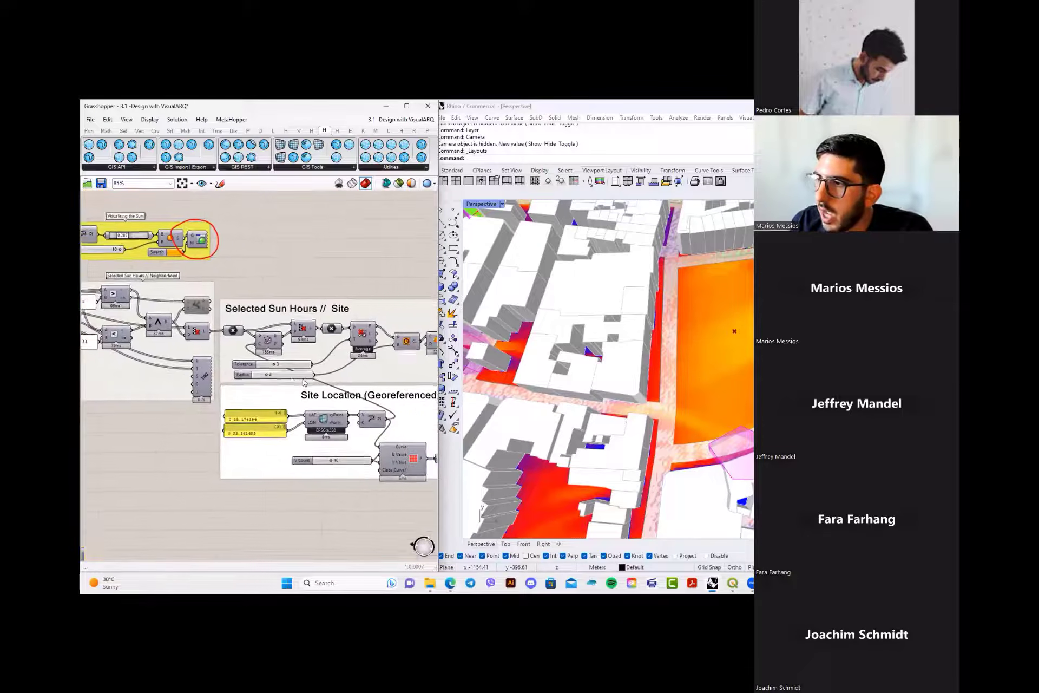
right_click_drag(351, 267, 266, 274)
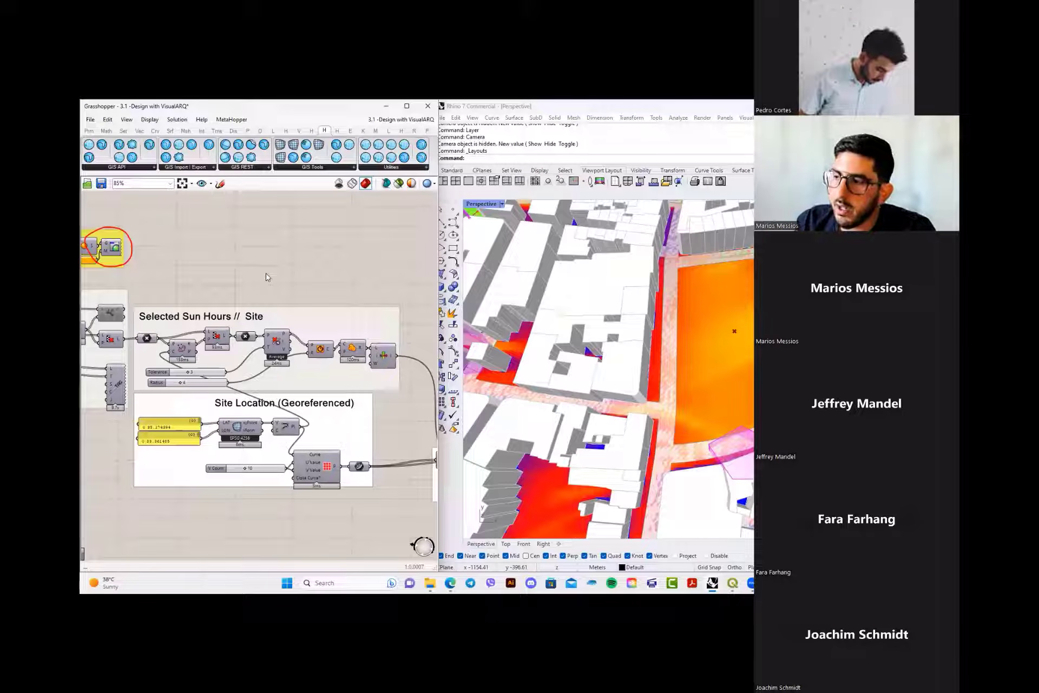
scroll(265, 273, "down", 3)
right_click_drag(265, 272, 112, 259)
scroll(243, 391, "up", 3)
right_click_drag(287, 310, 281, 329)
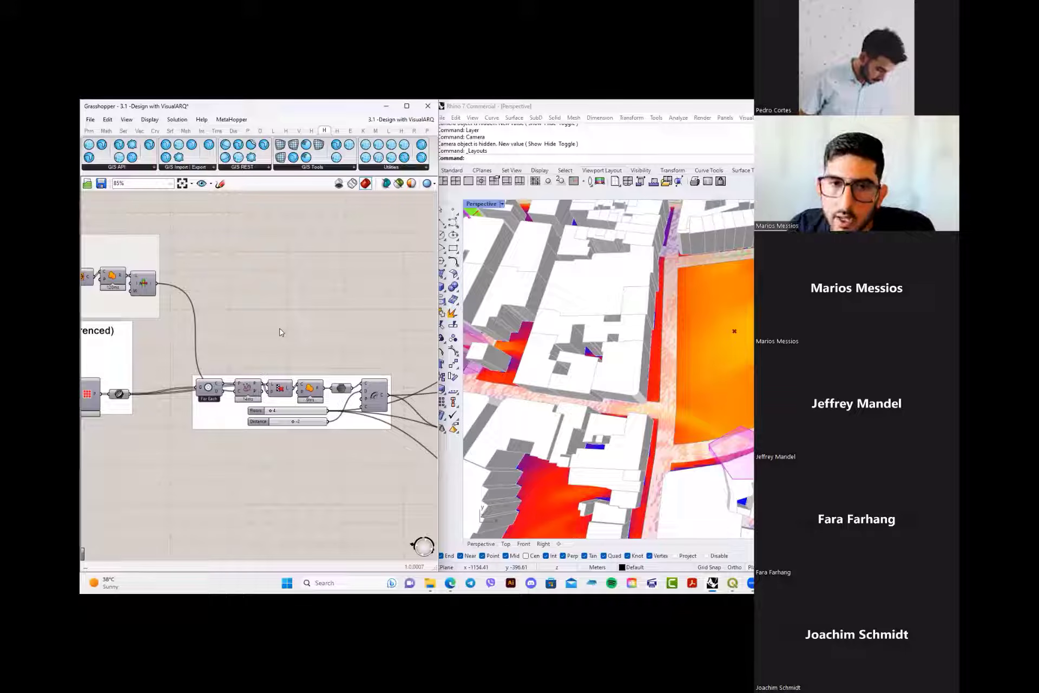
right_click_drag(413, 355, 83, 323)
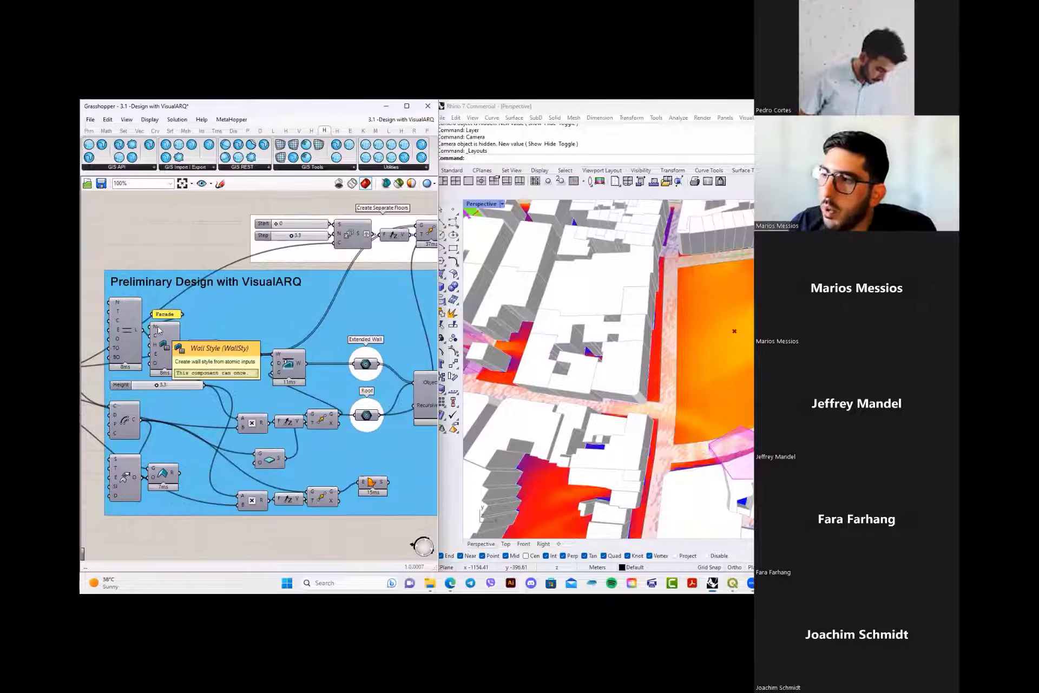
scroll(158, 327, "up", 2)
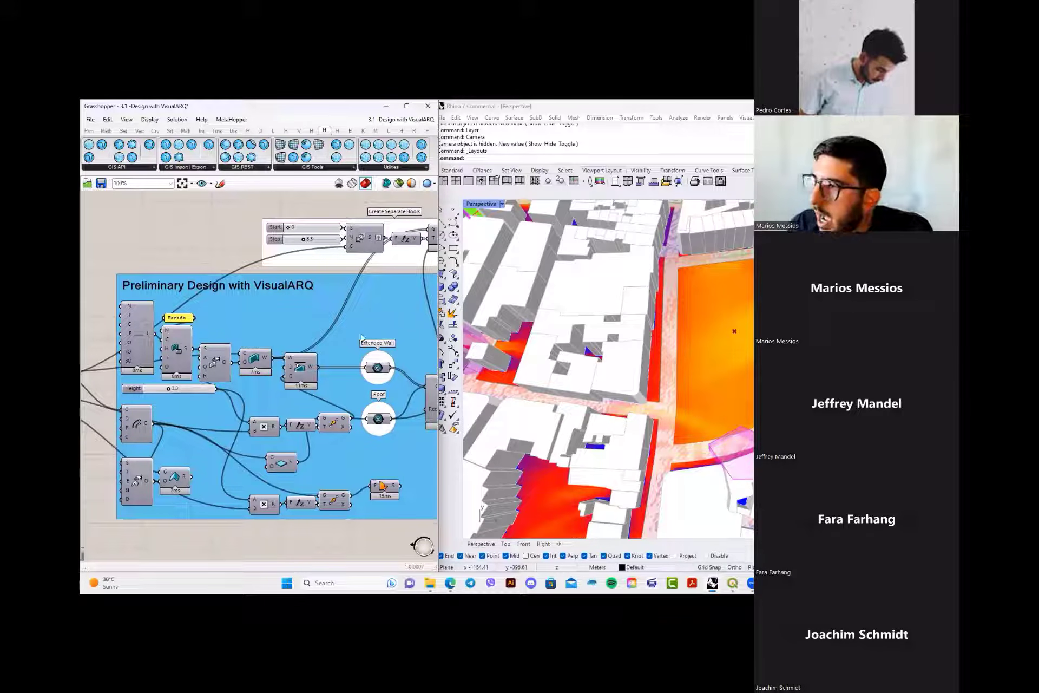
right_click_drag(357, 323, 276, 323)
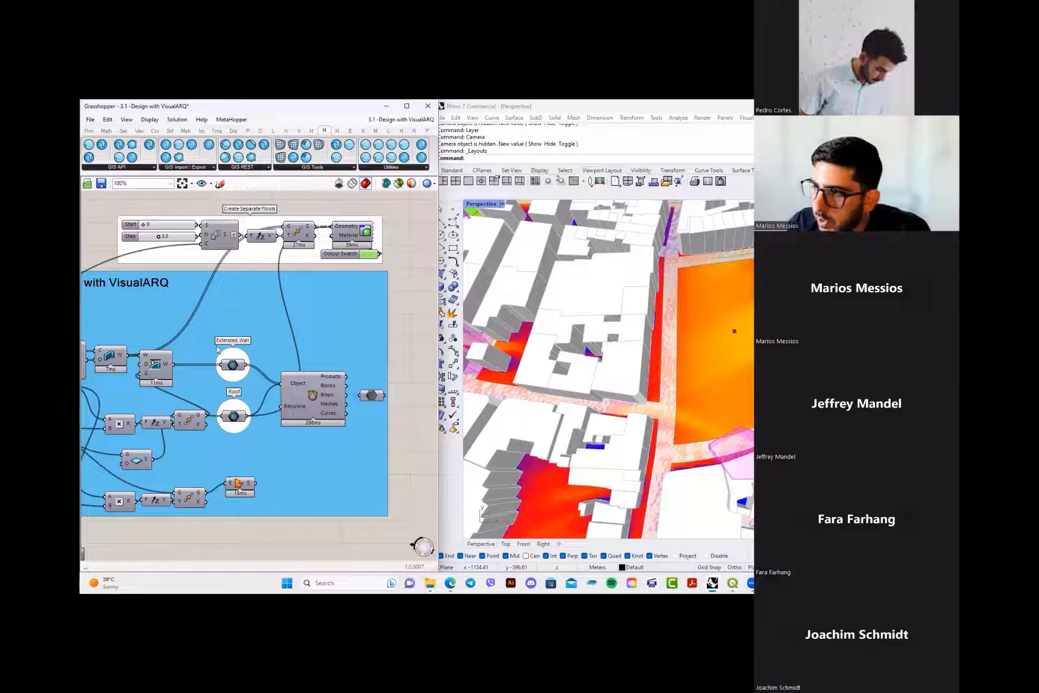
- Return to the Selected Sun Hours // Neighborhood group and examine its comparison components with limits 1 and 11
scroll(216, 347, "down", 6)
right_click_drag(217, 346, 361, 332)
right_click_drag(182, 327, 351, 332)
right_click_drag(130, 330, 281, 400)
scroll(269, 332, "up", 9)
scroll(274, 368, "down", 2)
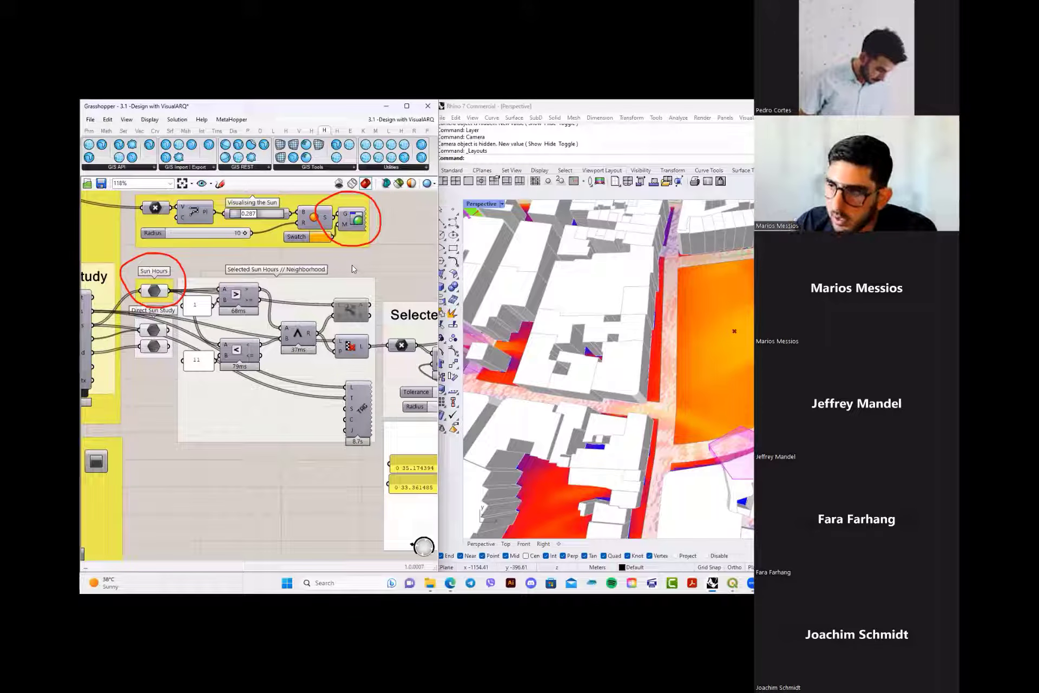
scroll(158, 331, "up", 1)
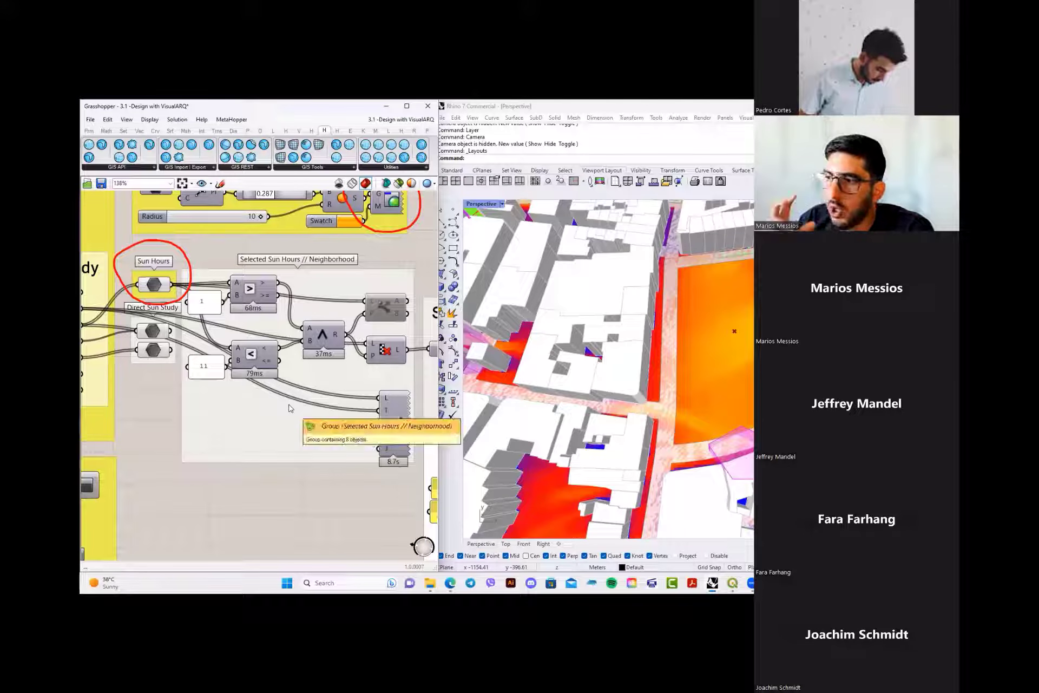
- Turn on the preview of the geometry component at the end of the Preliminary Design with VisualARQ group
scroll(290, 408, "down", 8)
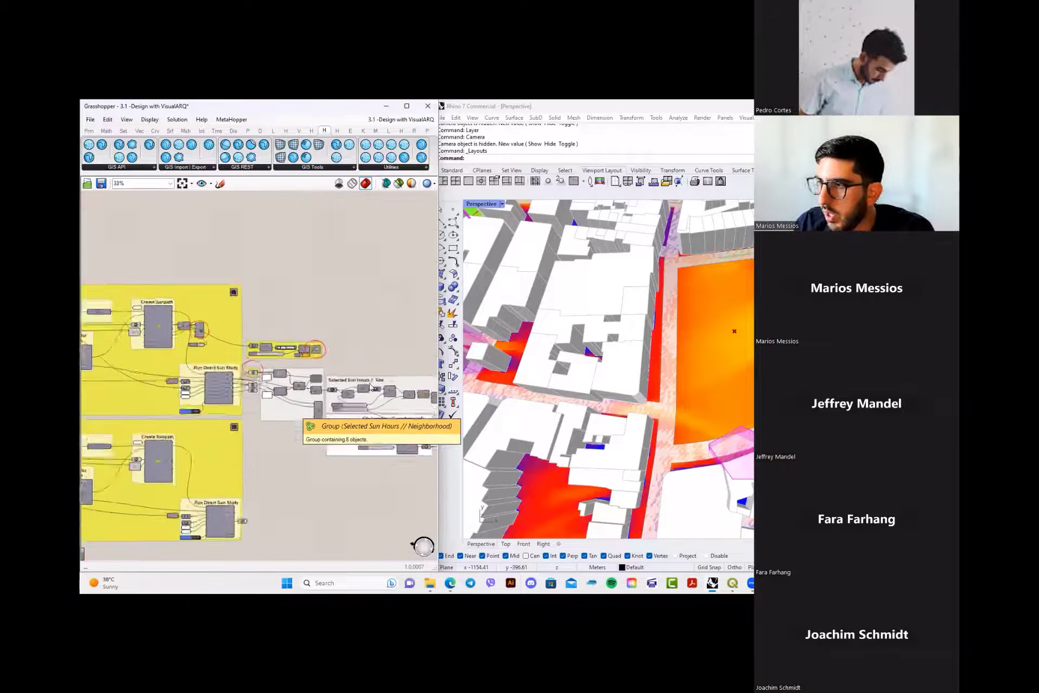
scroll(321, 383, "up", 5)
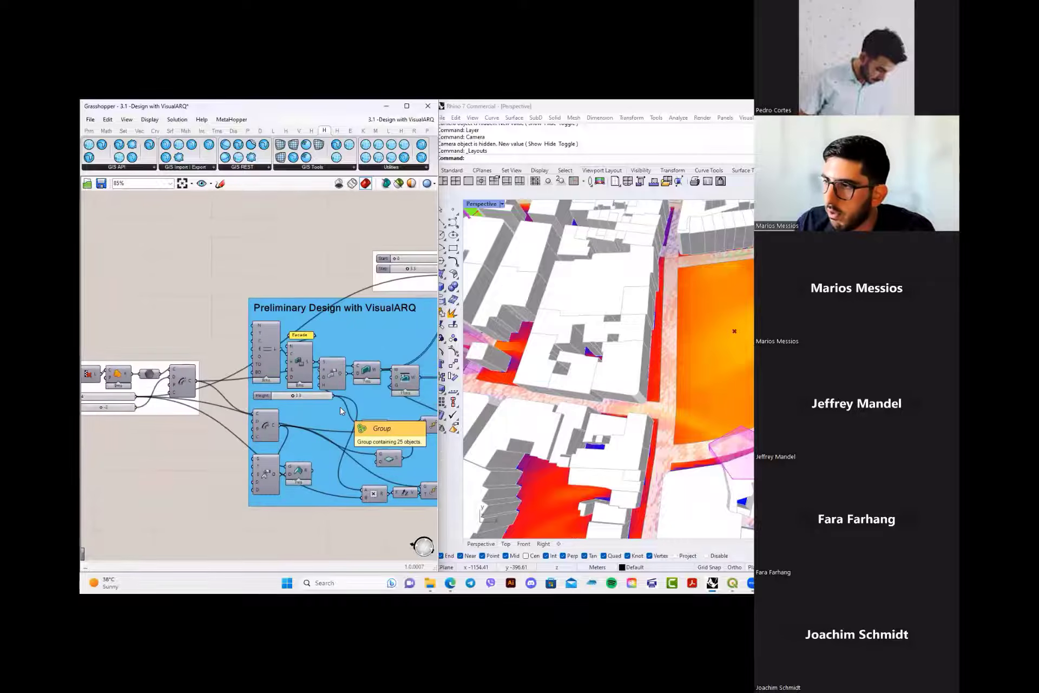
right_click_drag(328, 349, 163, 338)
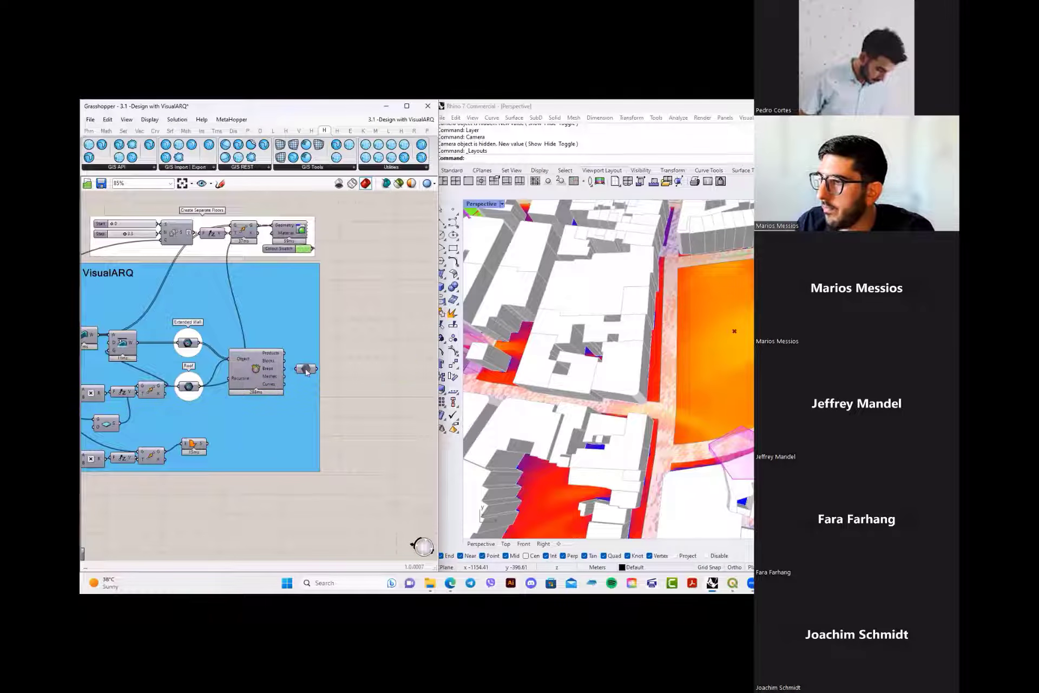
right_click(346, 323)
left_click(373, 329)
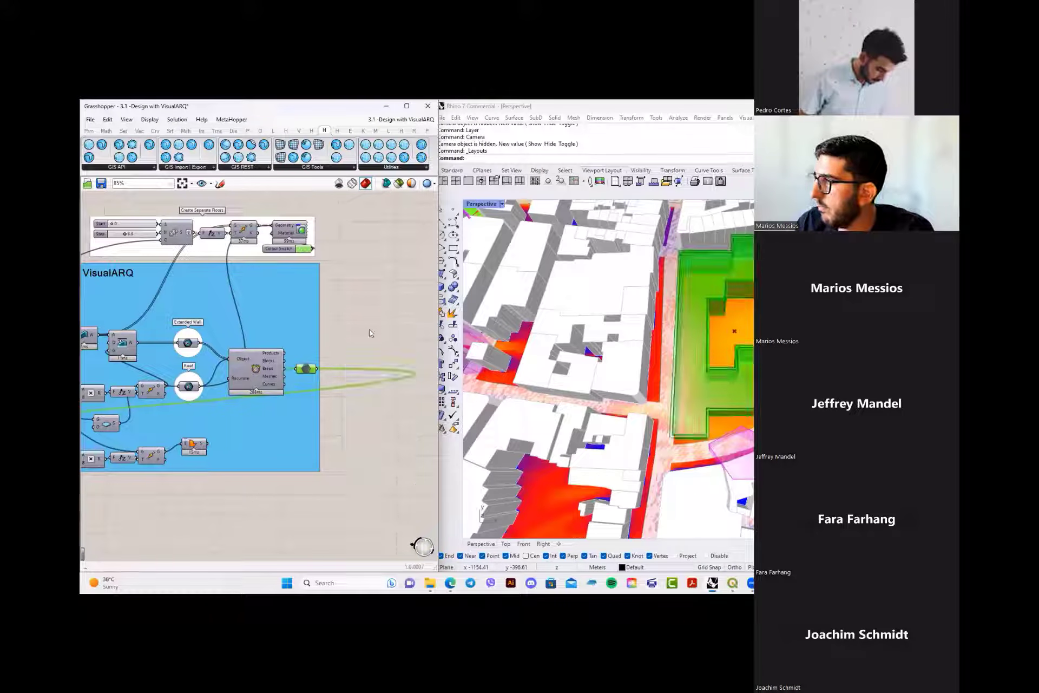
- Show the Top viewport in Rhino and frame the proposed building on the site
right_click_drag(724, 346, 723, 384)
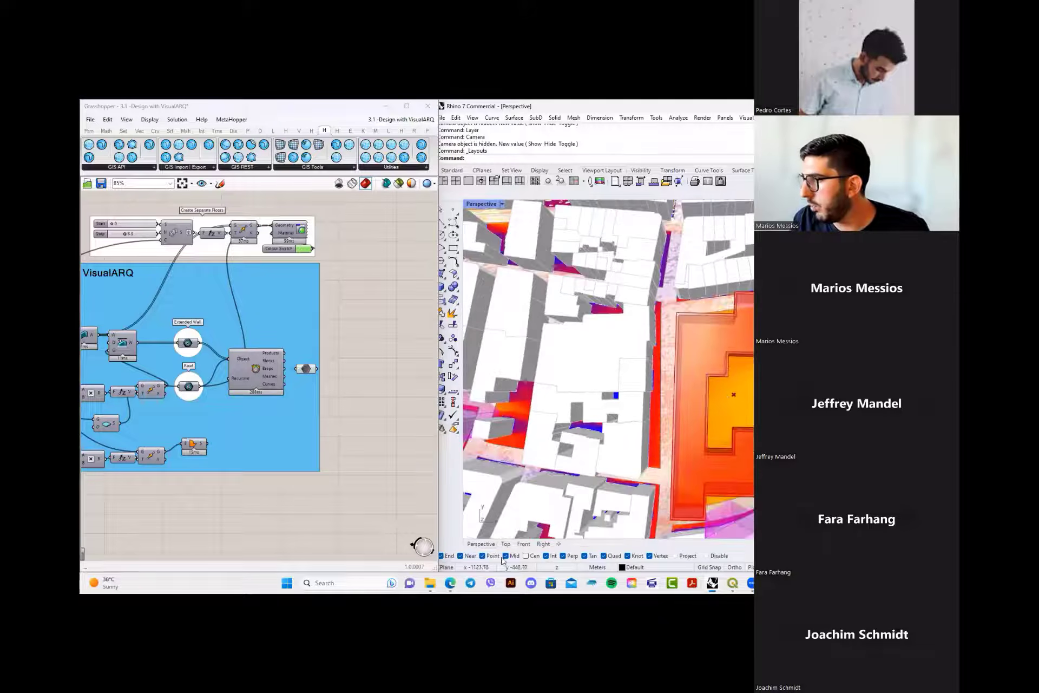
left_click(507, 545)
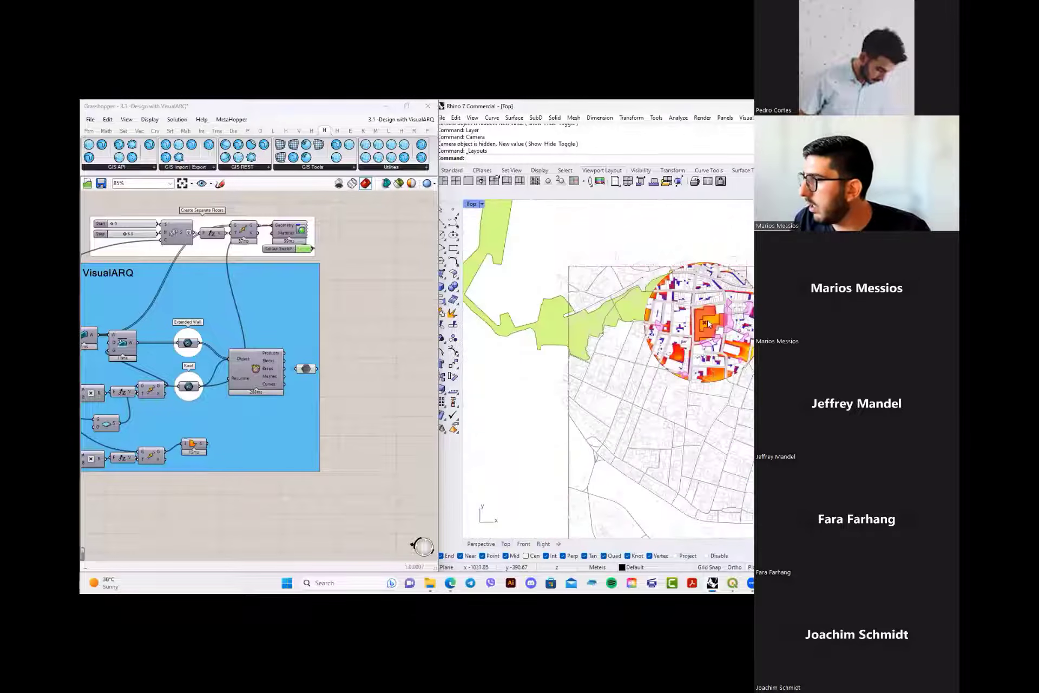
scroll(707, 320, "up", 5)
- Turn on the preview of the text tag component in the Selected Sun Hours // Neighborhood group
scroll(157, 362, "down", 5)
right_click_drag(130, 363, 377, 359)
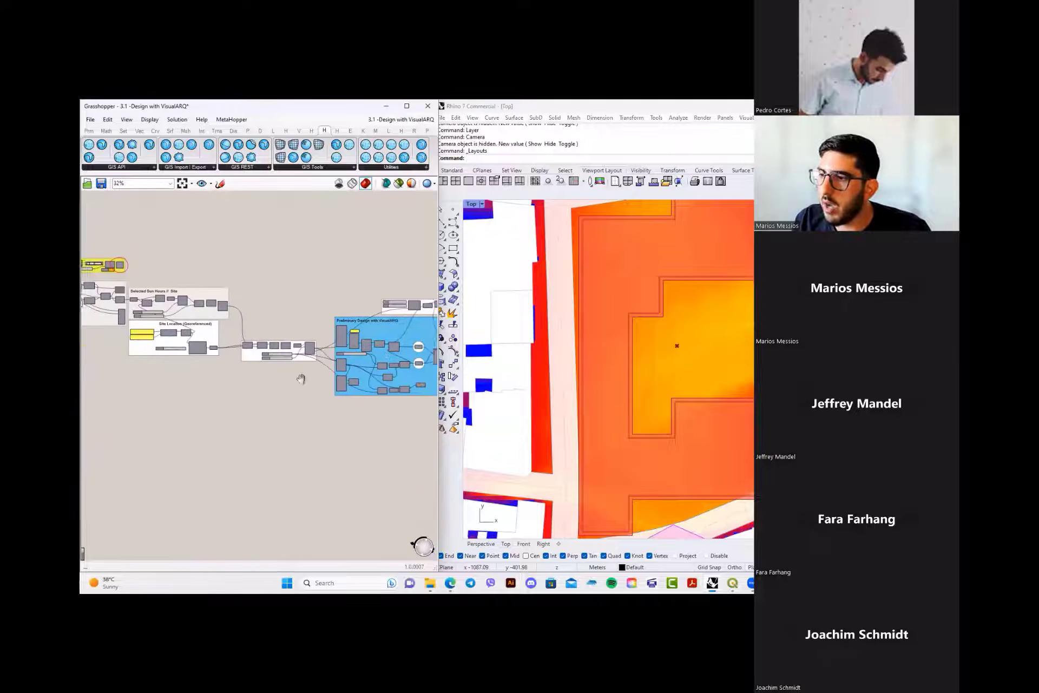
scroll(321, 388, "up", 7)
right_click_drag(164, 345, 366, 414)
scroll(320, 388, "up", 2)
right_click_drag(89, 296, 330, 436)
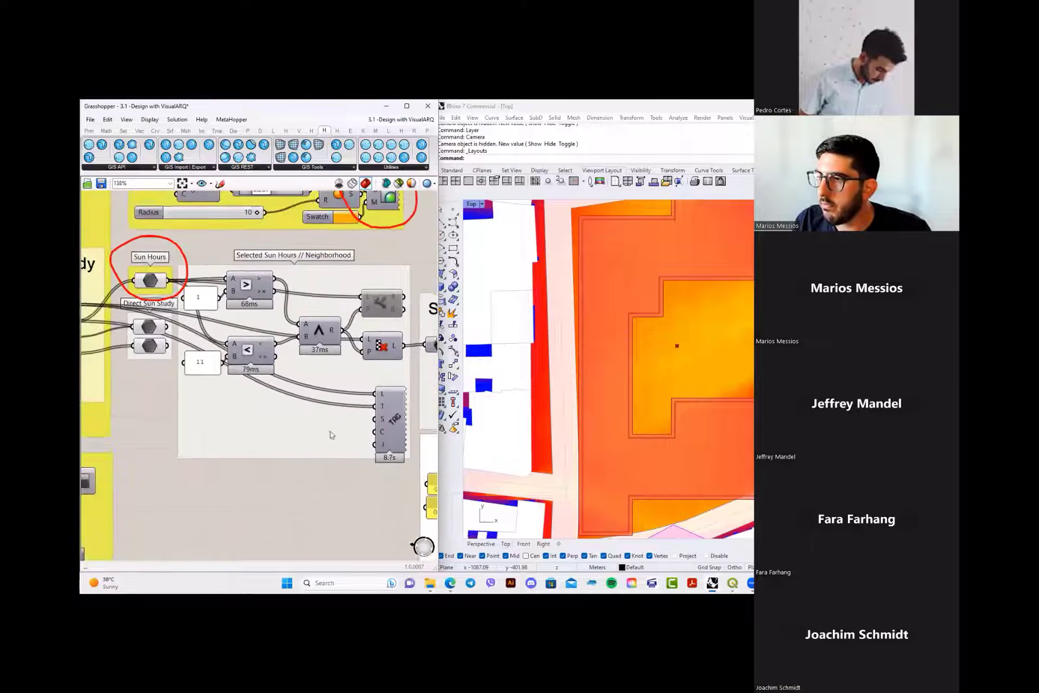
left_click(393, 411)
right_click(318, 428)
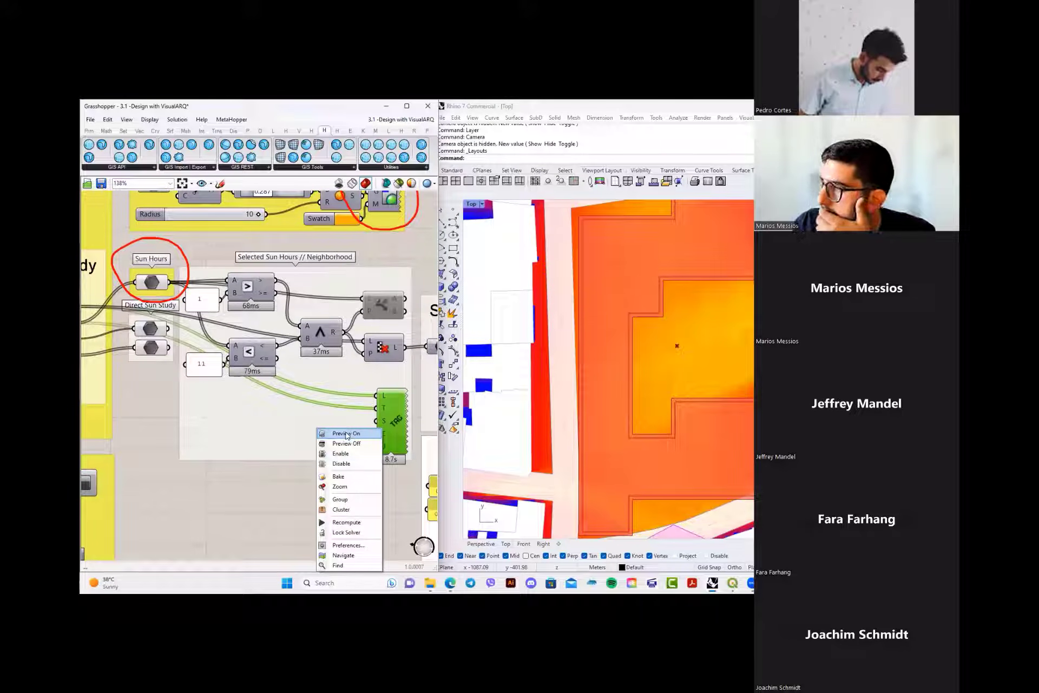
left_click(346, 433)
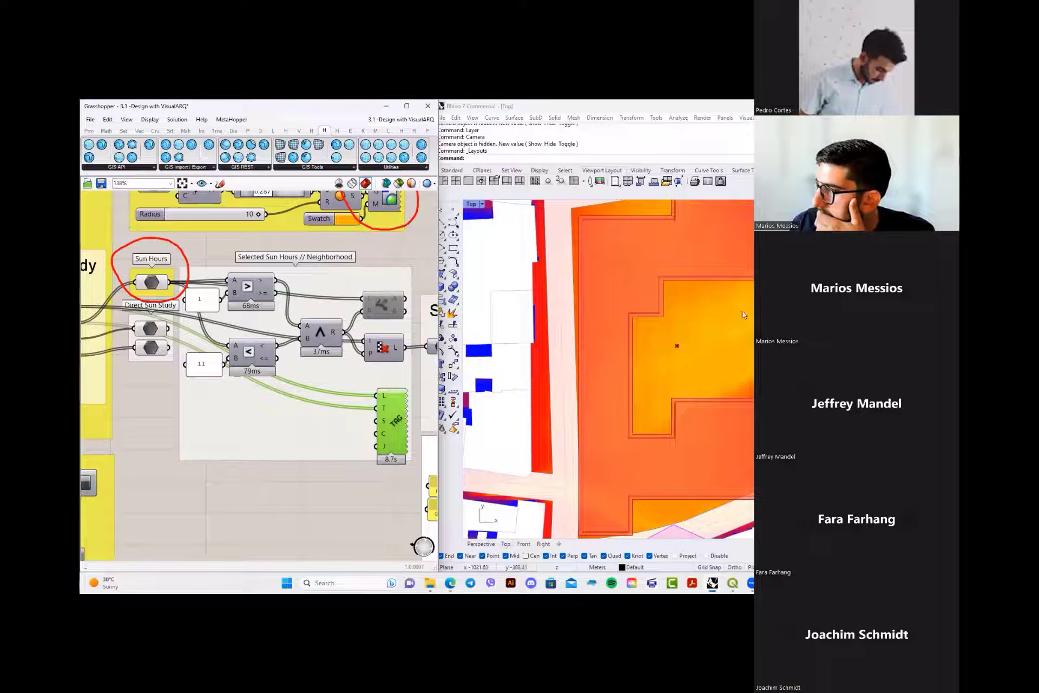
- Read the sun-hour tags on the study mesh in the Top viewport and compare them across the building's courtyard
scroll(650, 323, "up", 5)
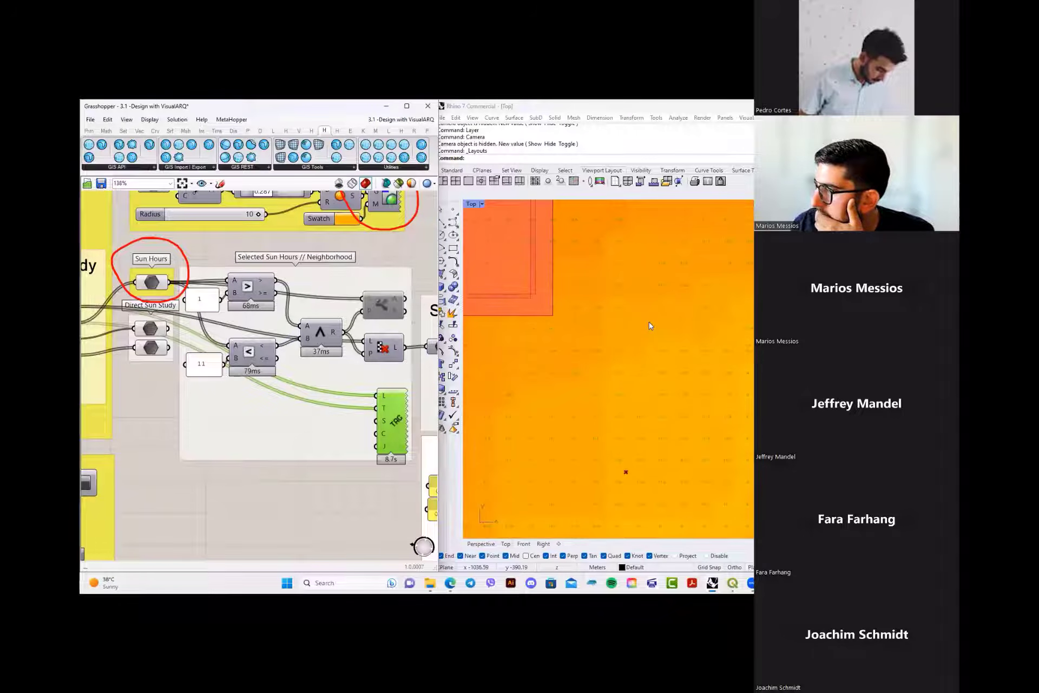
scroll(649, 325, "up", 3)
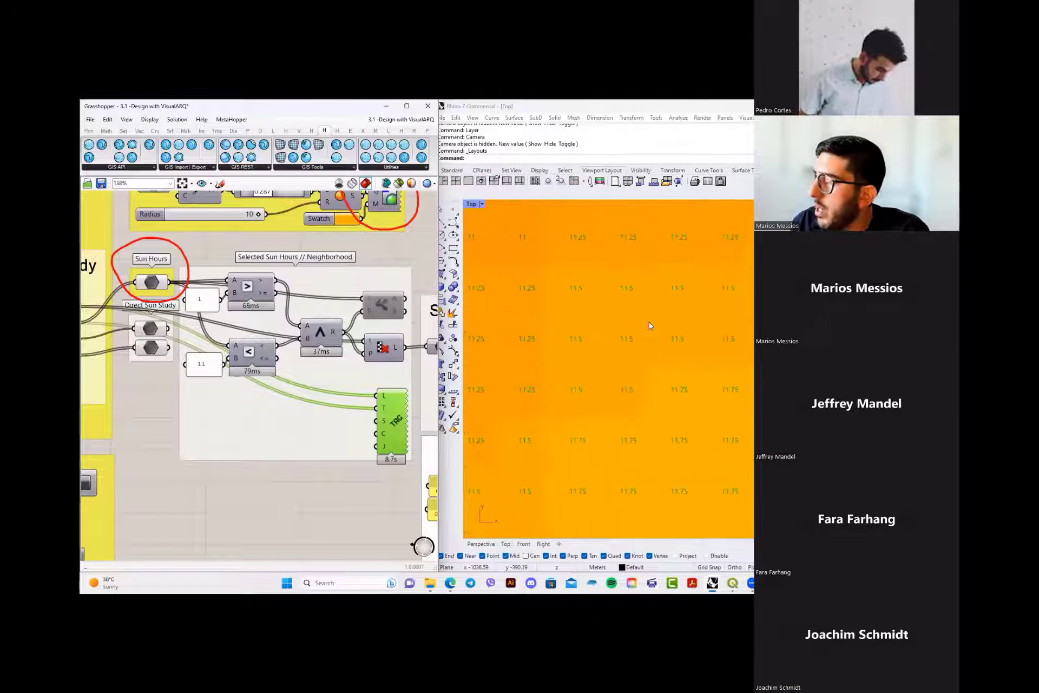
scroll(649, 323, "down", 4)
right_click_drag(732, 362, 612, 273)
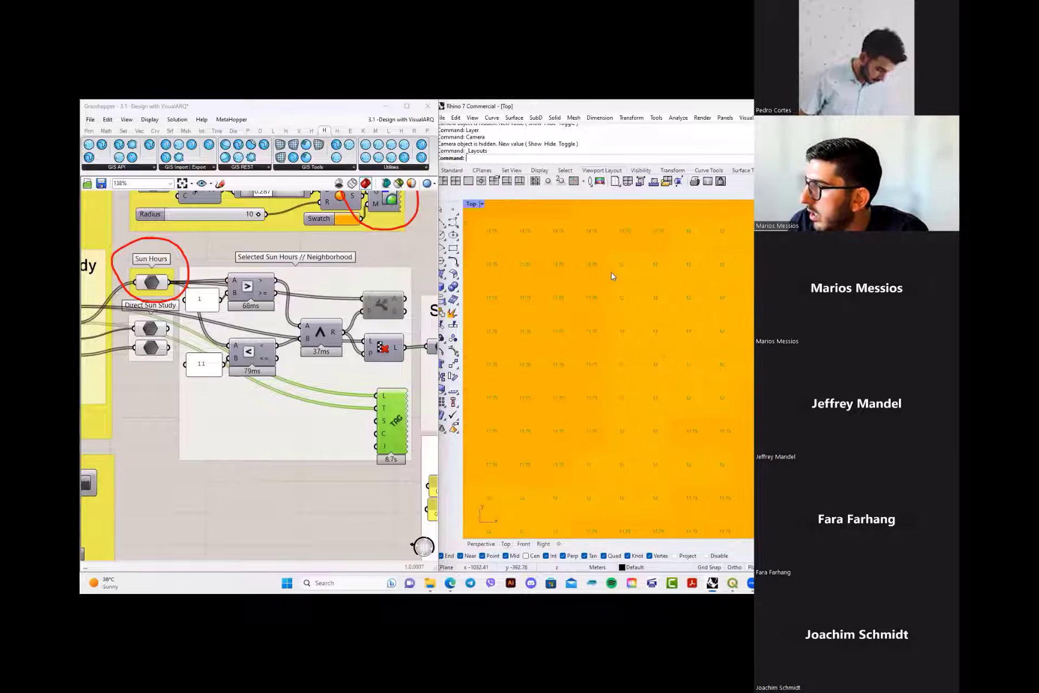
scroll(709, 345, "down", 2)
right_click_drag(752, 295, 678, 290)
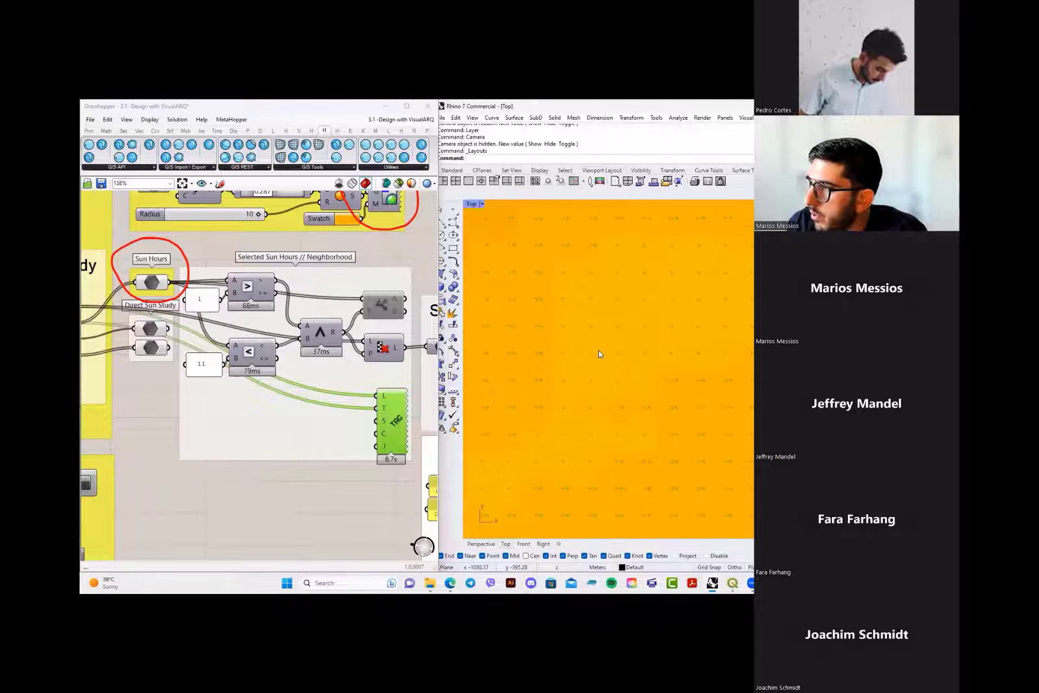
scroll(600, 351, "down", 4)
right_click_drag(647, 346, 642, 341)
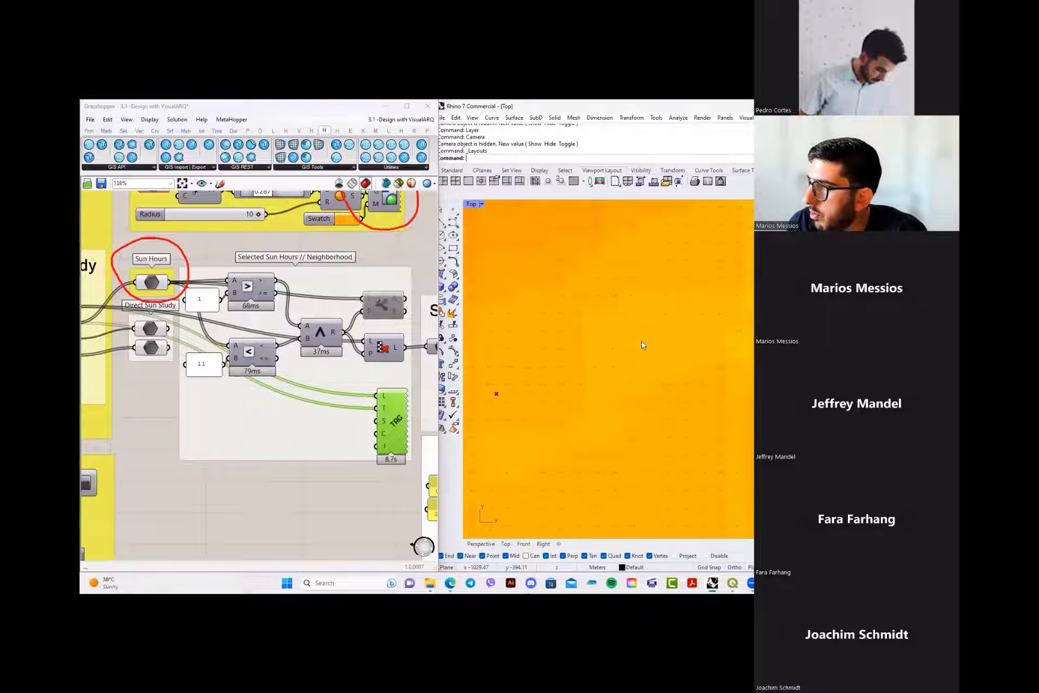
scroll(642, 341, "down", 3)
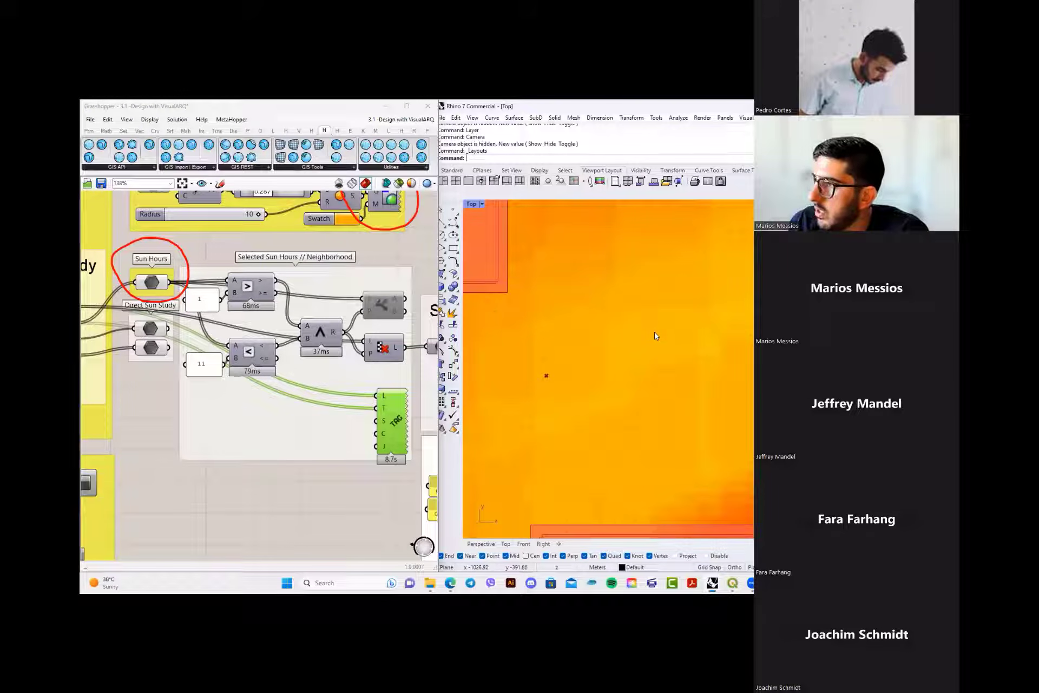
scroll(654, 332, "down", 3)
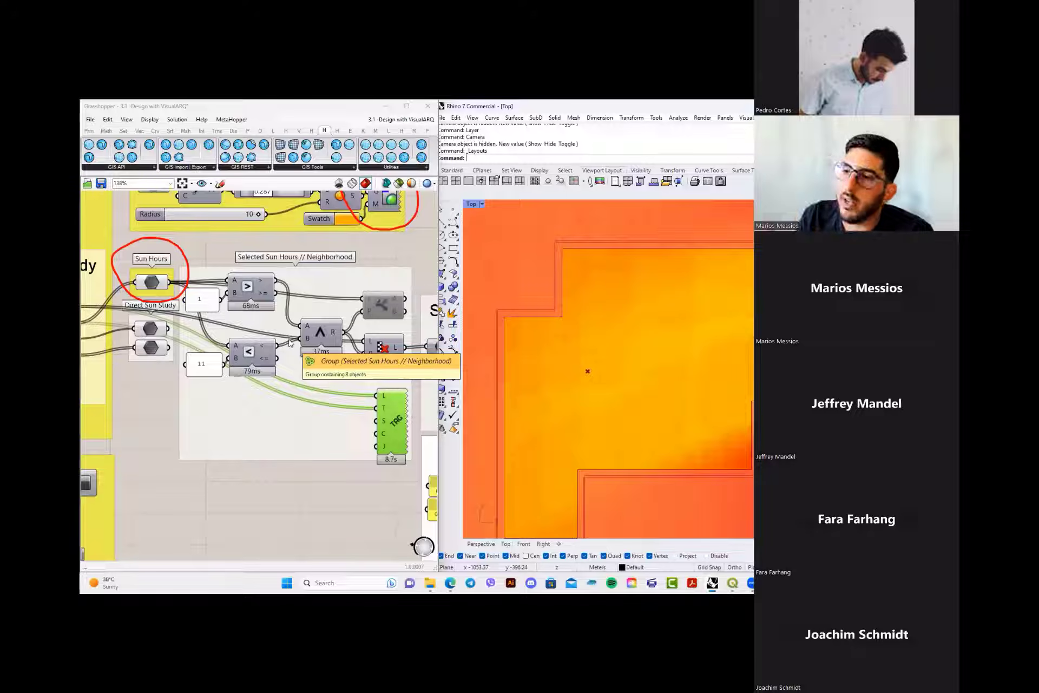
scroll(262, 452, "down", 5)
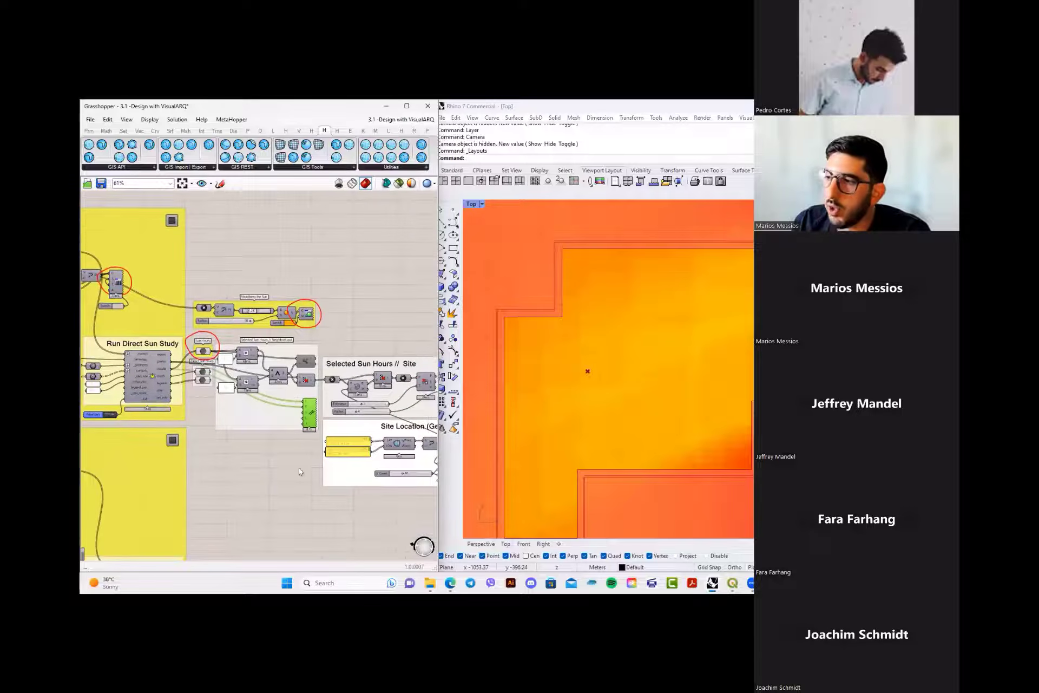
scroll(545, 404, "down", 4)
right_click_drag(594, 377, 625, 366)
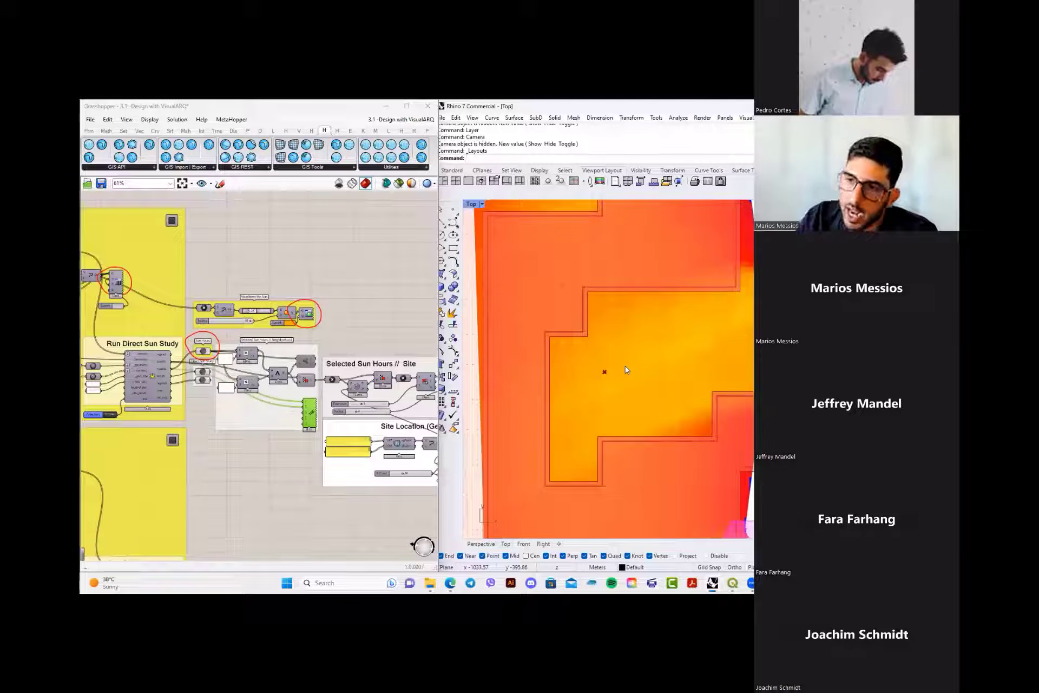
- Run the Direct Sun Study in the lower analysis group by setting its run toggle to True
right_click_drag(131, 506, 350, 374)
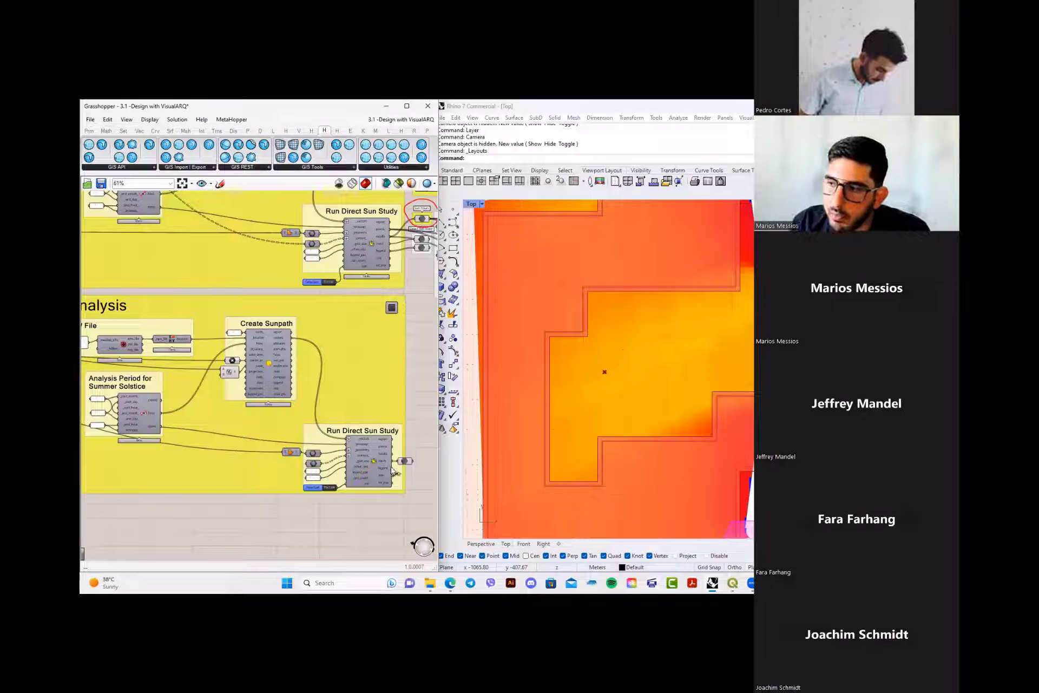
scroll(410, 464, "up", 3)
scroll(410, 465, "up", 2)
right_click_drag(410, 465, 383, 428)
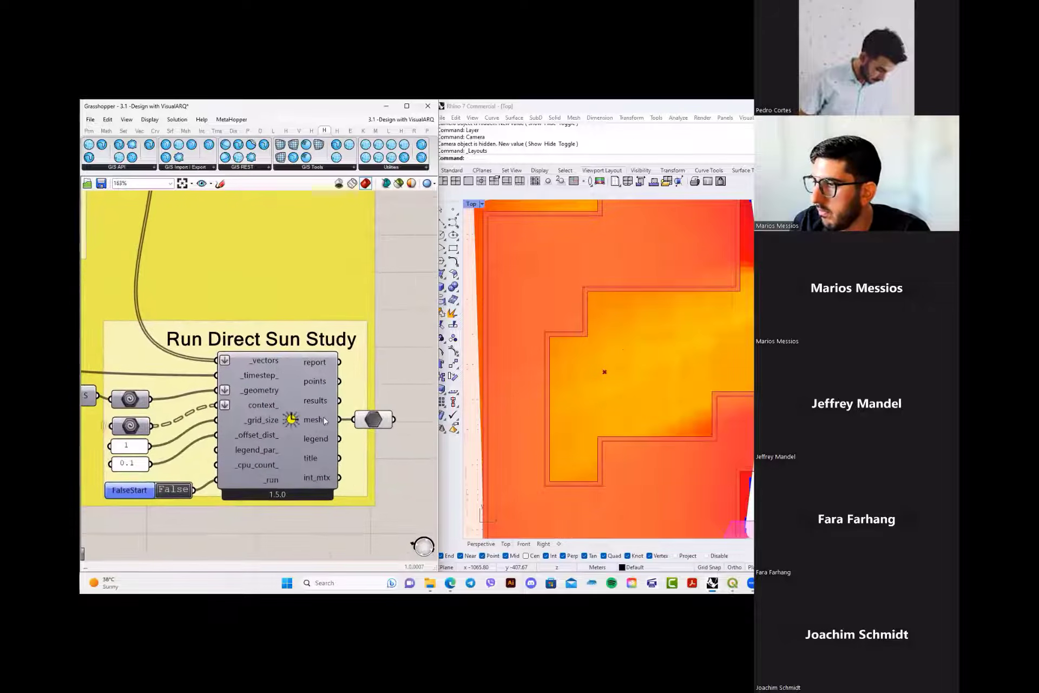
left_click(381, 424)
left_click(301, 410)
scroll(301, 410, "down", 4)
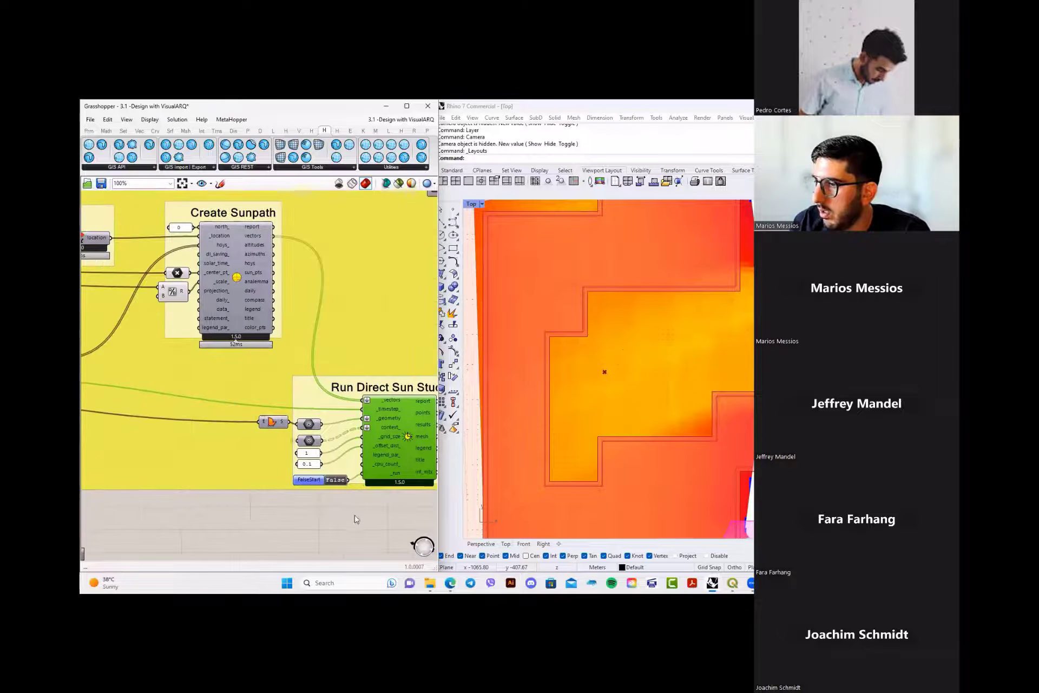
right_click_drag(347, 512, 283, 512)
left_click(338, 508)
scroll(338, 507, "up", 3)
scroll(239, 463, "down", 1)
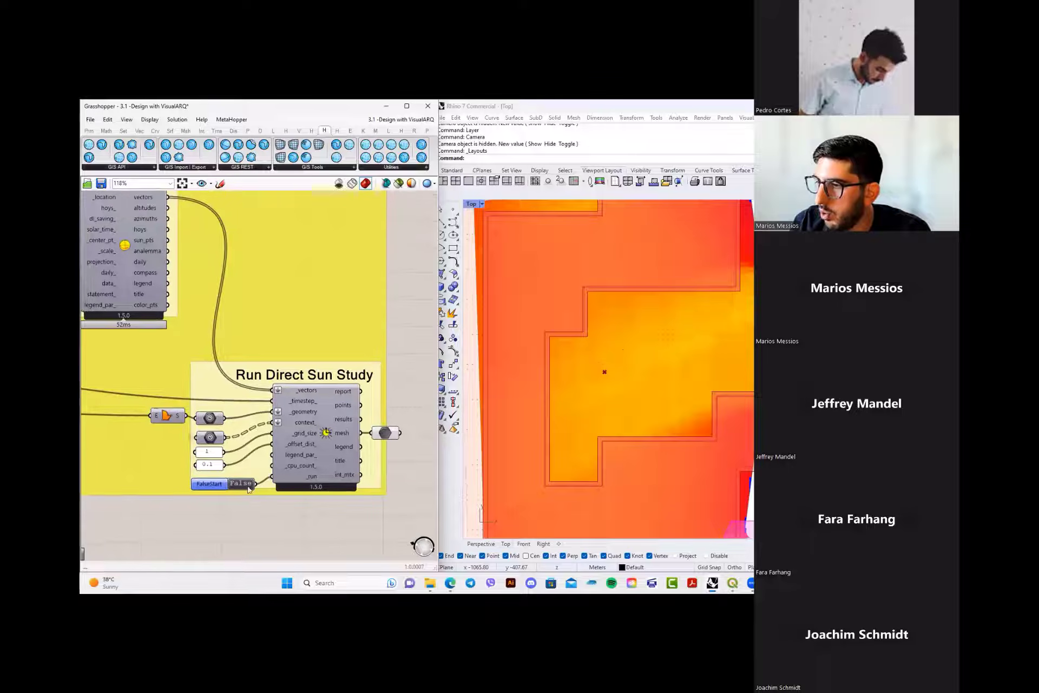
right_click_drag(238, 463, 244, 486)
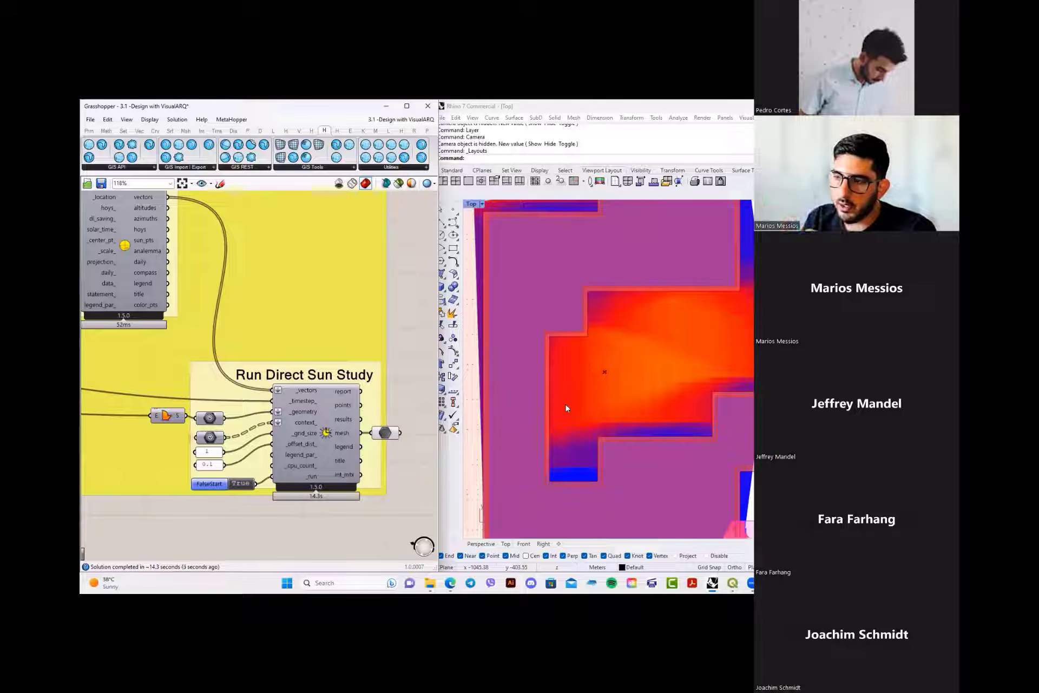
- Examine the sun study around the building in the Top viewport and review the Grasshopper definition, including the Preliminary Design with VisualARQ group
scroll(620, 388, "down", 3)
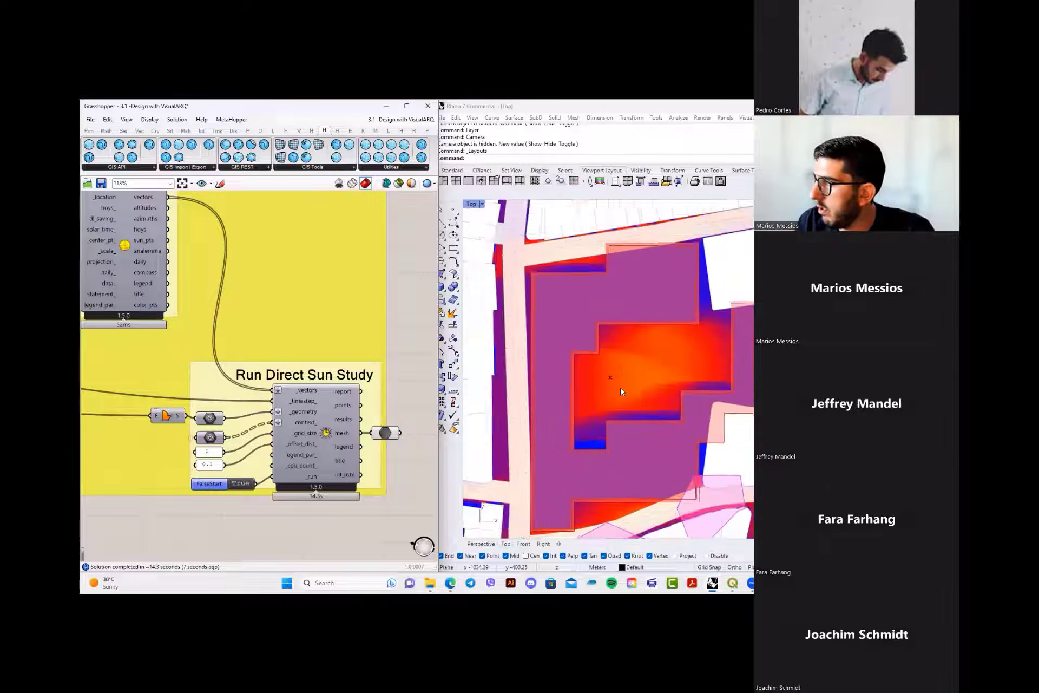
right_click_drag(650, 403, 656, 386)
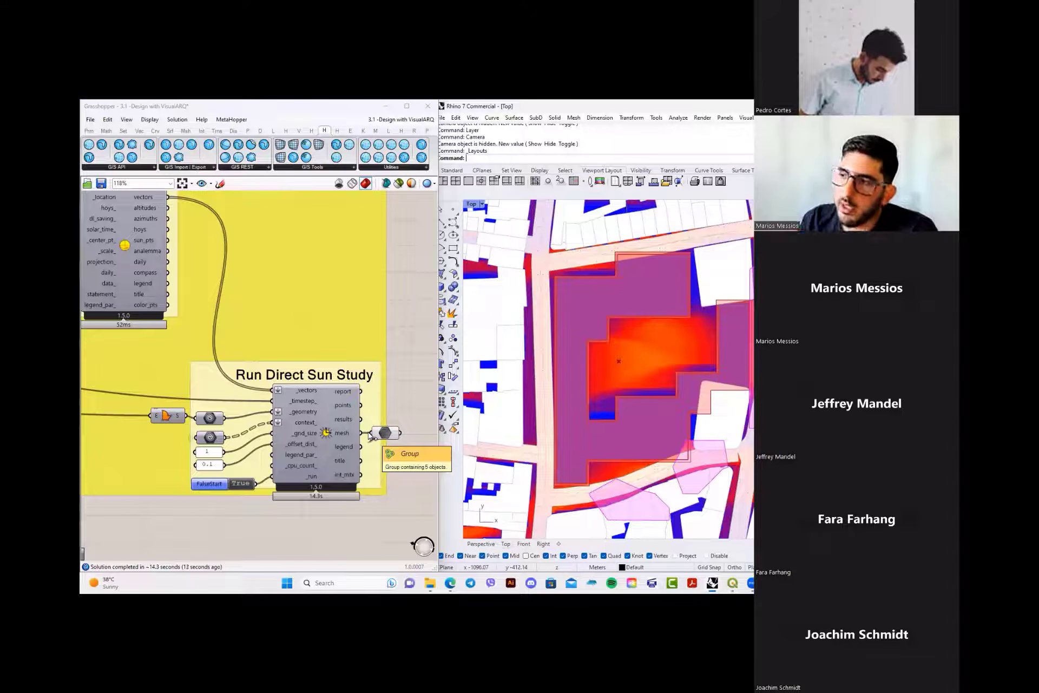
scroll(369, 435, "down", 3)
right_click_drag(406, 344, 274, 416)
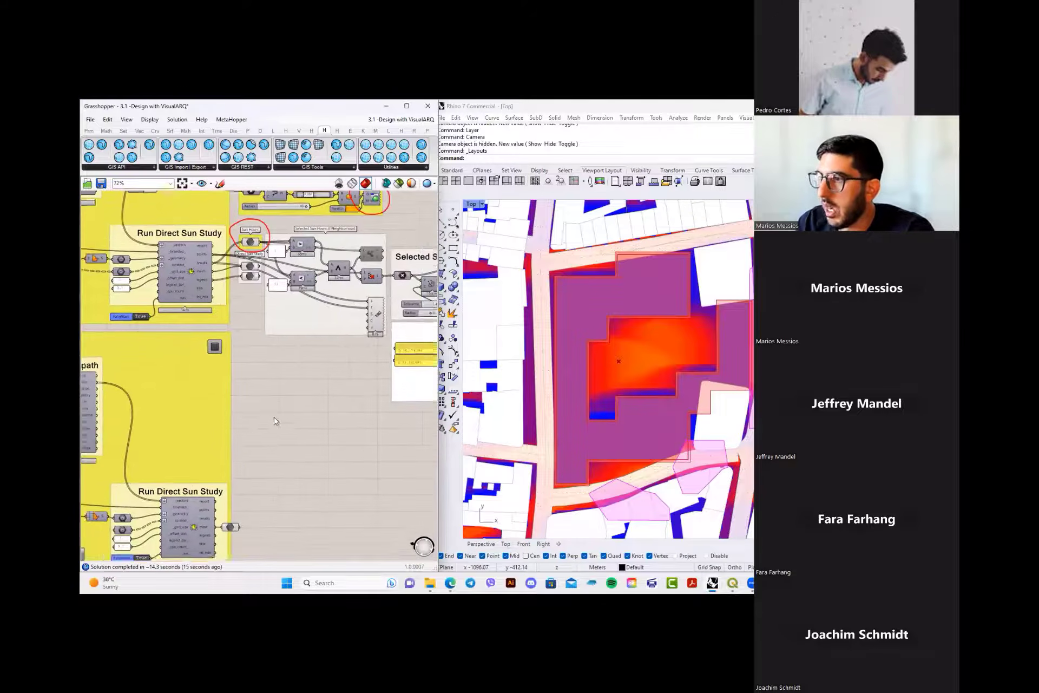
right_click_drag(360, 427, 241, 445)
right_click_drag(360, 475, 163, 460)
right_click_drag(297, 440, 163, 431)
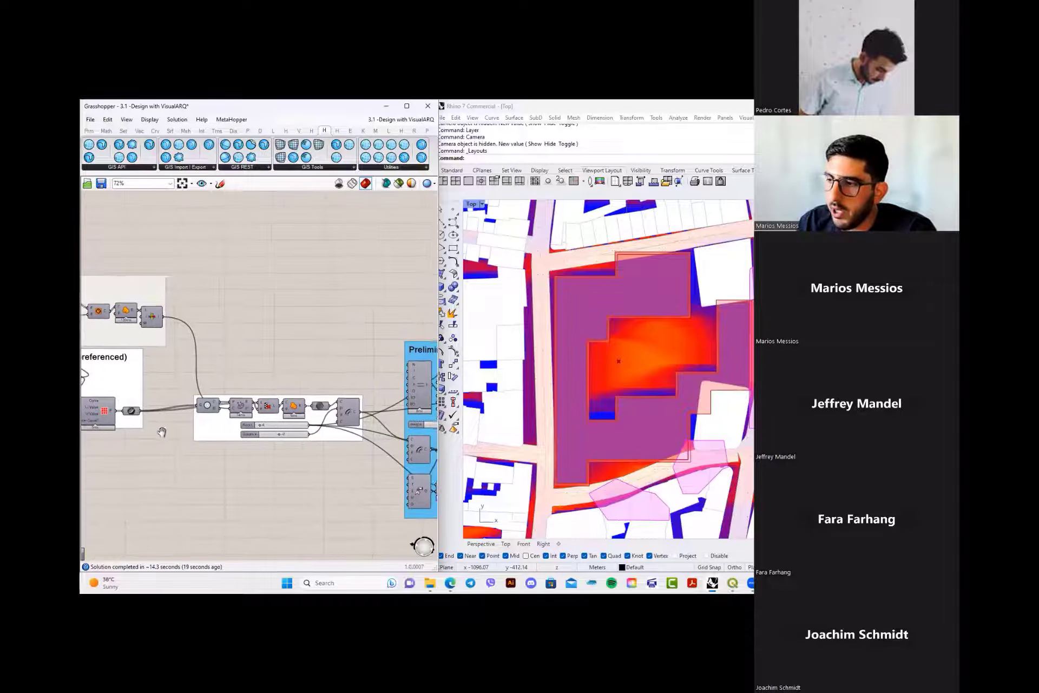
right_click_drag(362, 493, 127, 449)
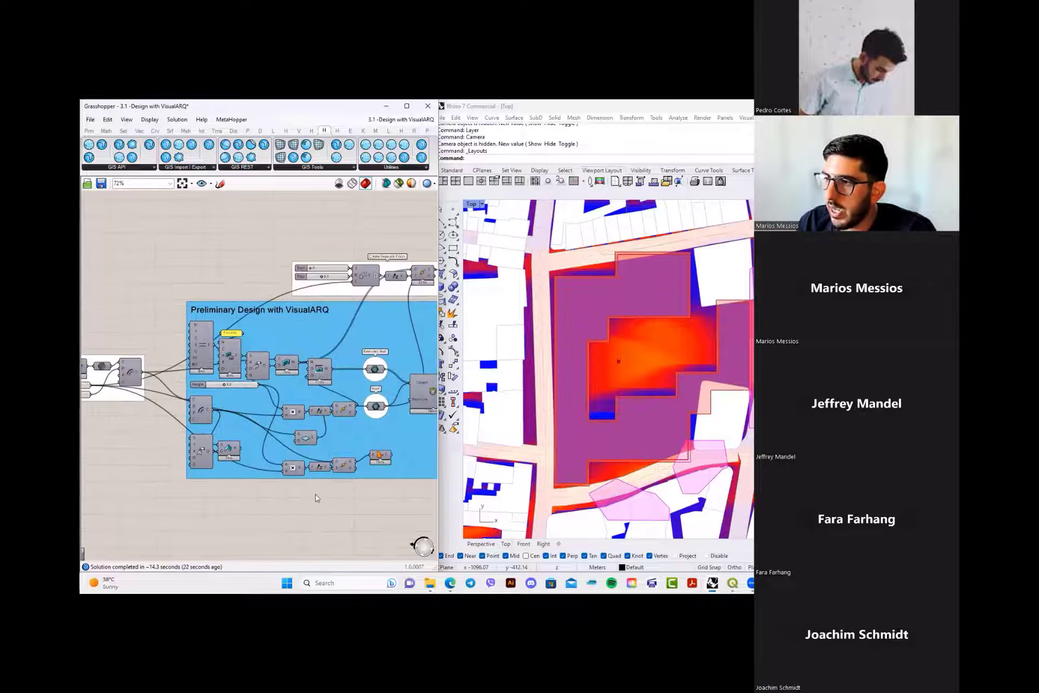
right_click_drag(385, 498, 281, 492)
scroll(280, 492, "down", 5)
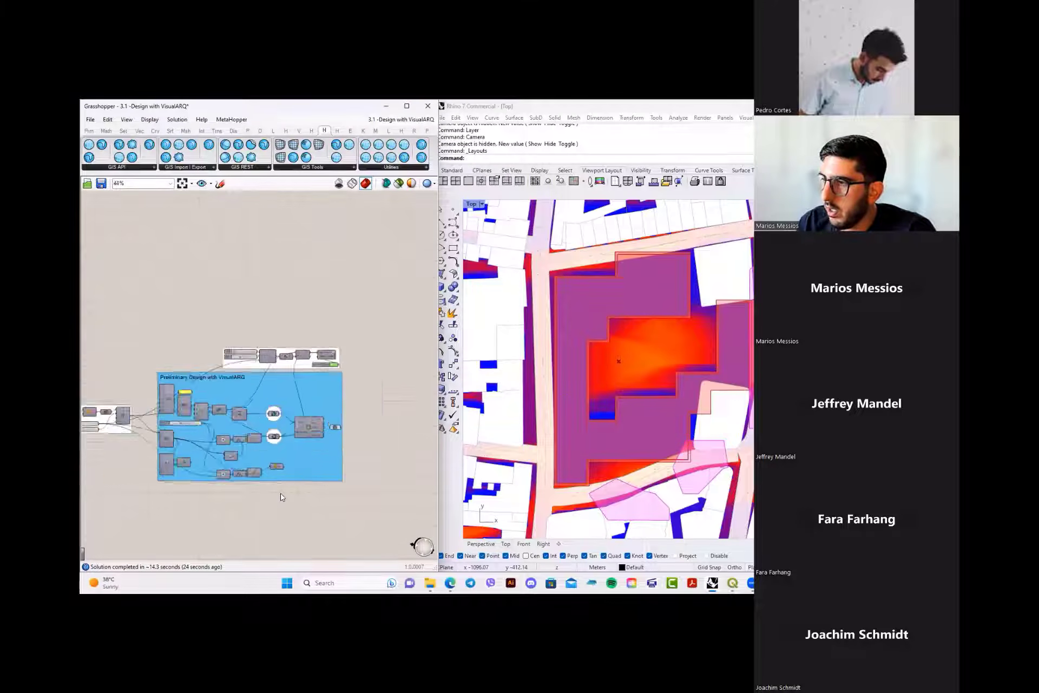
right_click_drag(220, 504, 290, 452)
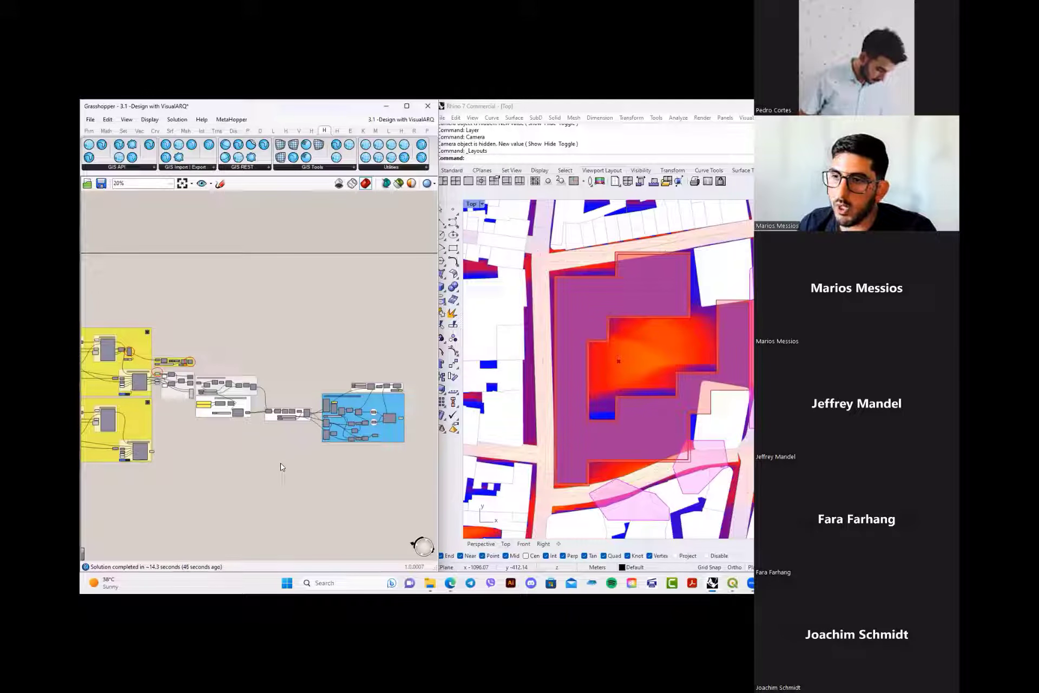
right_click_drag(120, 414, 361, 404)
scroll(216, 447, "up", 3)
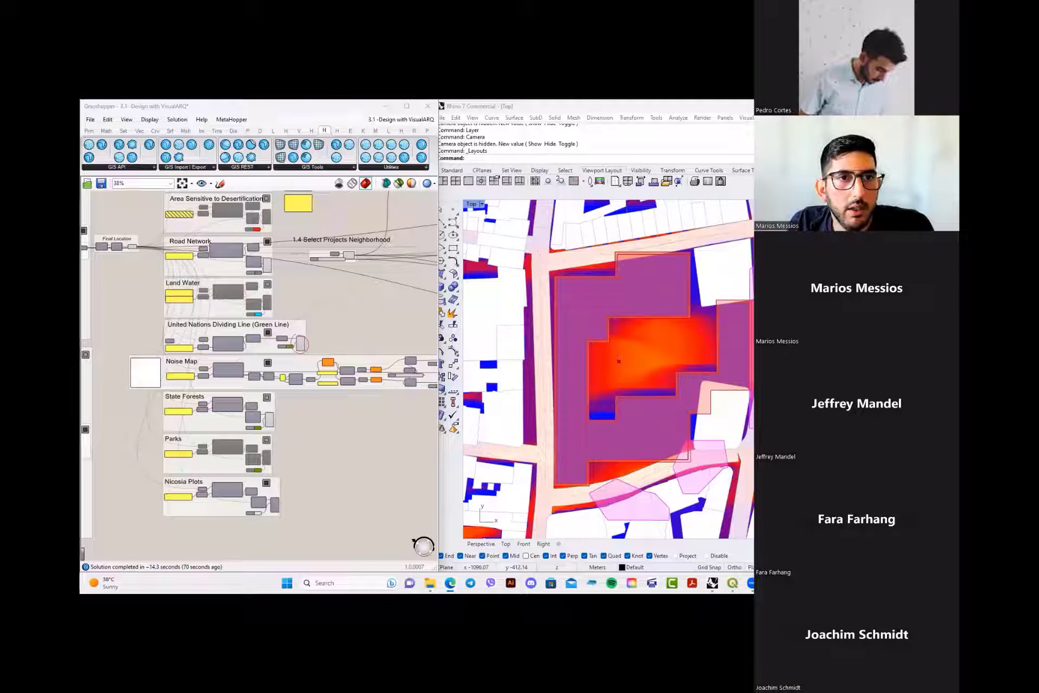
- Bring up the Studio 3DX project page "Designing smarter buildings with geospatial data" in a wider browser window beside Rhino
left_click_drag(200, 100, 200, 111)
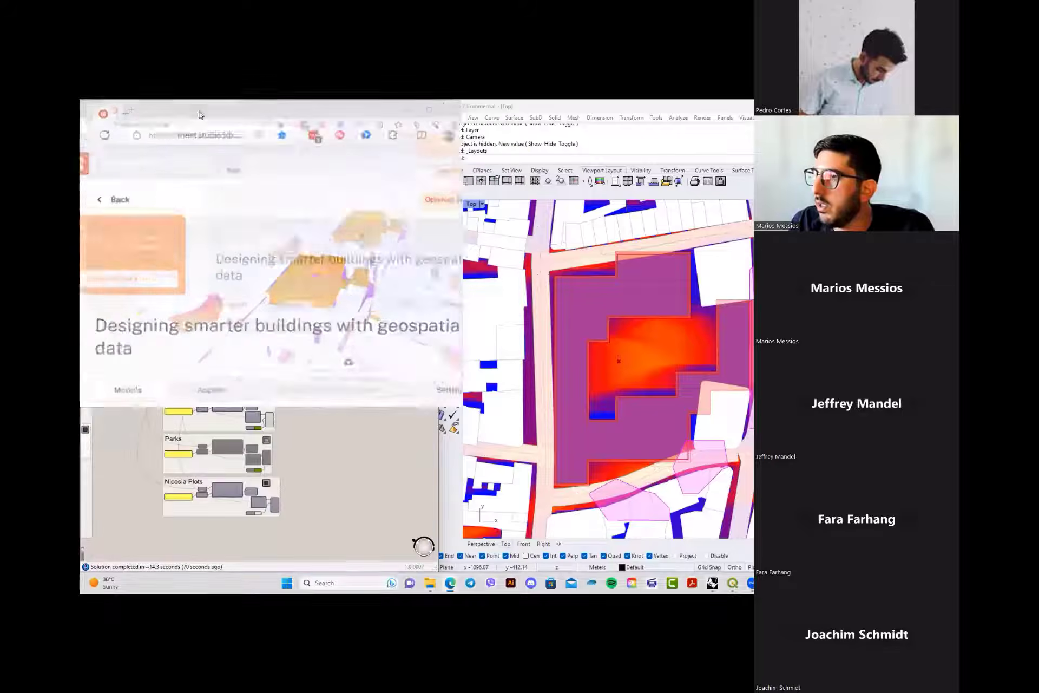
double_click(224, 105)
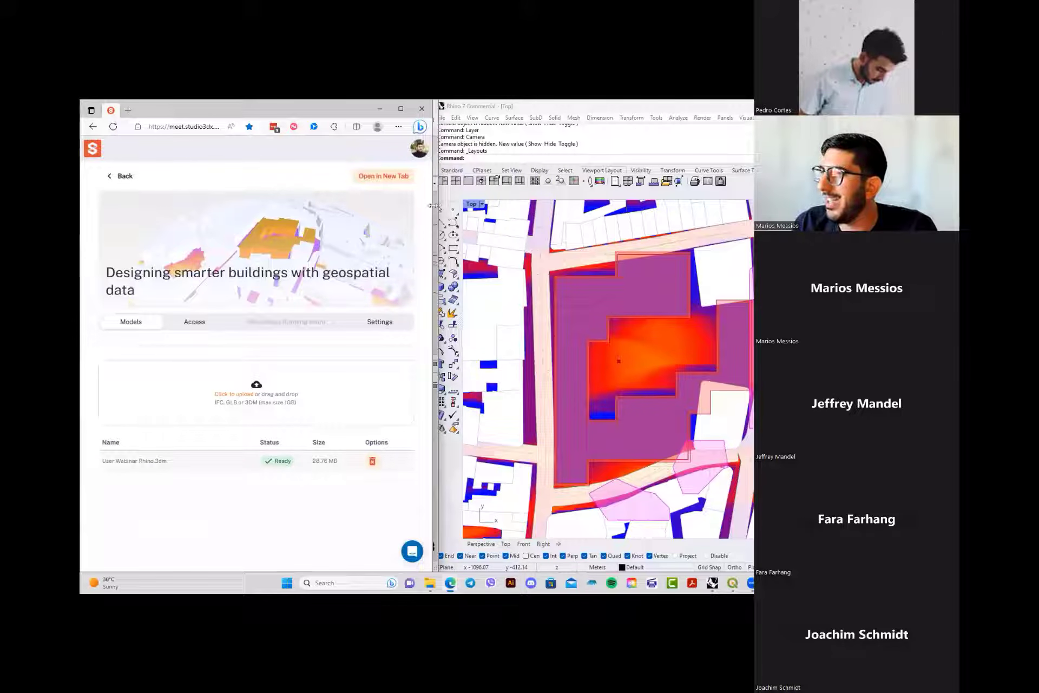
left_click_drag(433, 209, 492, 205)
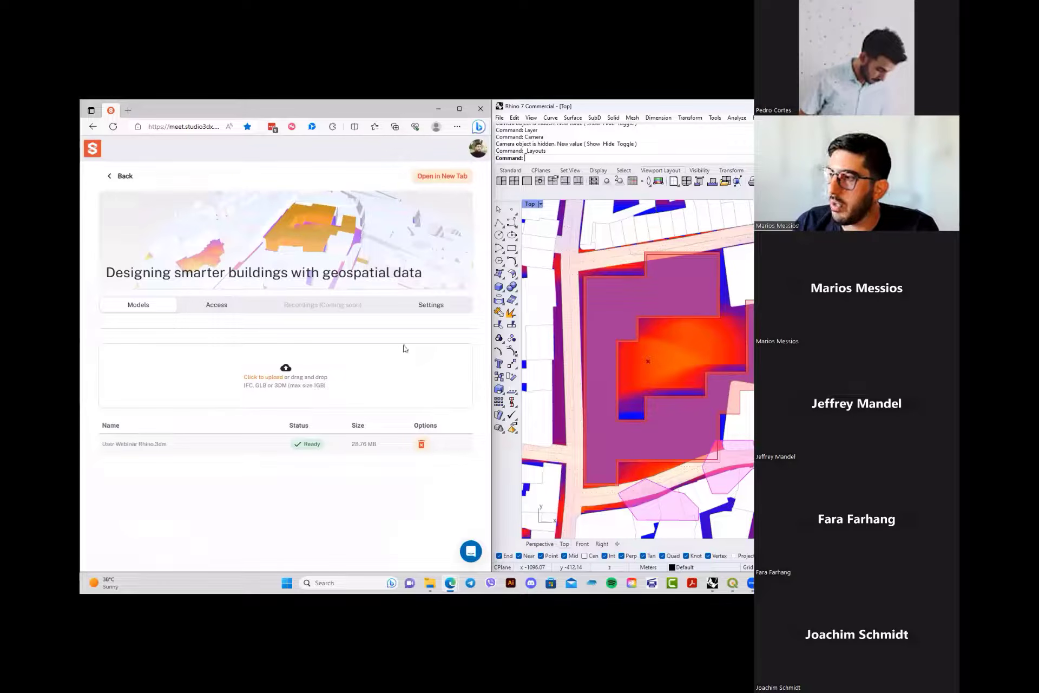
- Start the websocket server in Rhino with StudioRhinoCommand, Activate set to On and port 8181, and minimize the Grasshopper window
scroll(667, 346, "down", 3)
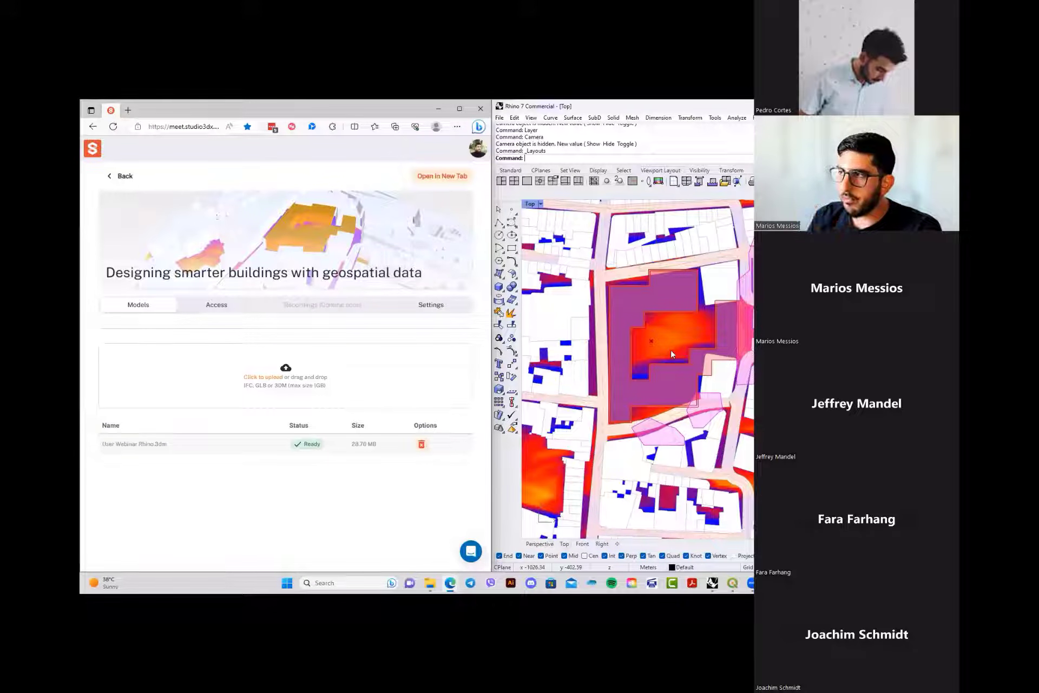
left_click(671, 354)
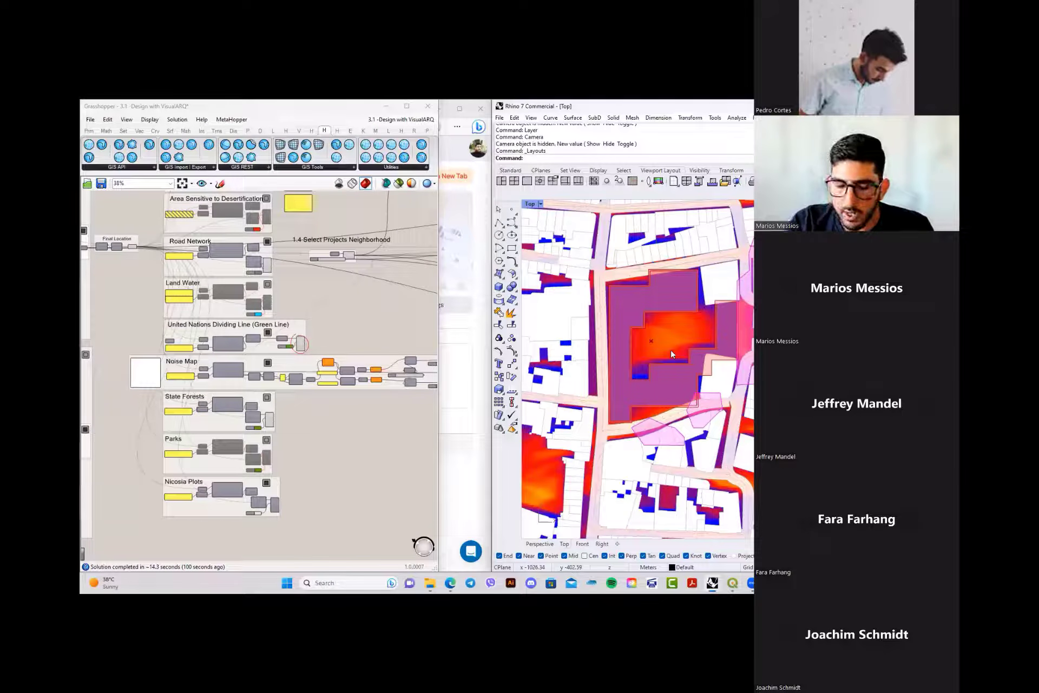
type("Studio3")
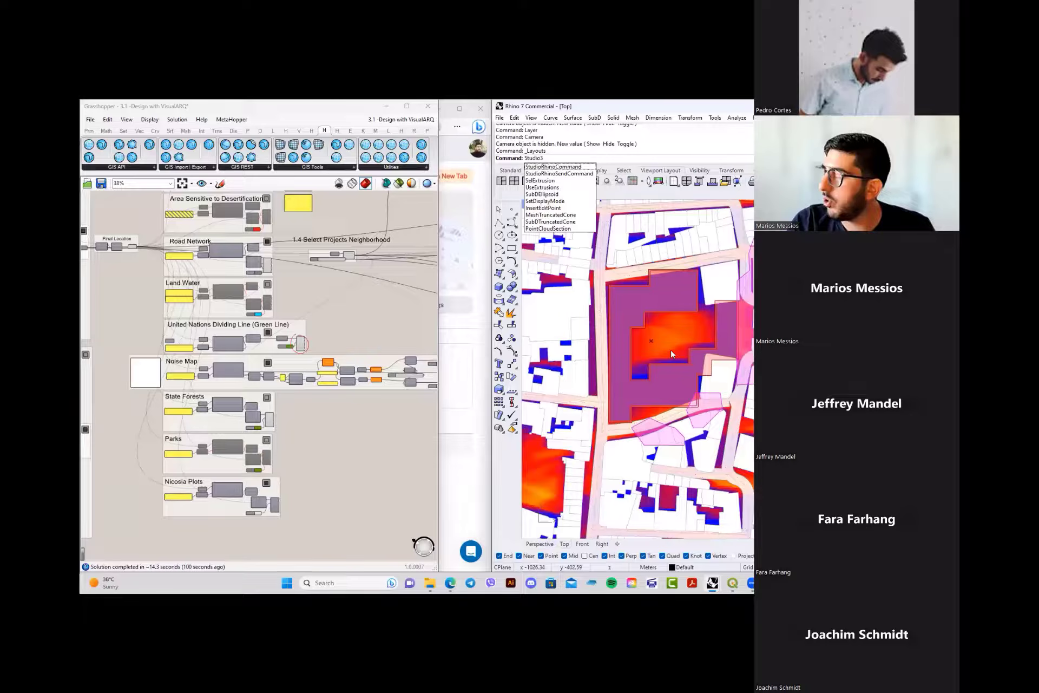
key("BackSpace")
type("RhinoCommand")
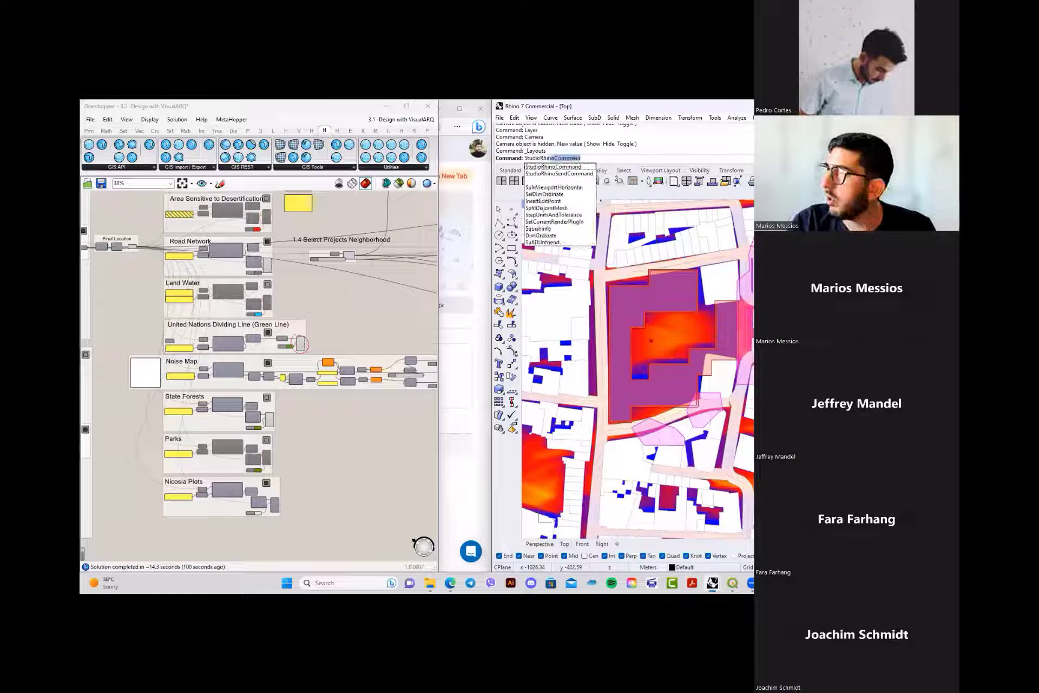
key("Return")
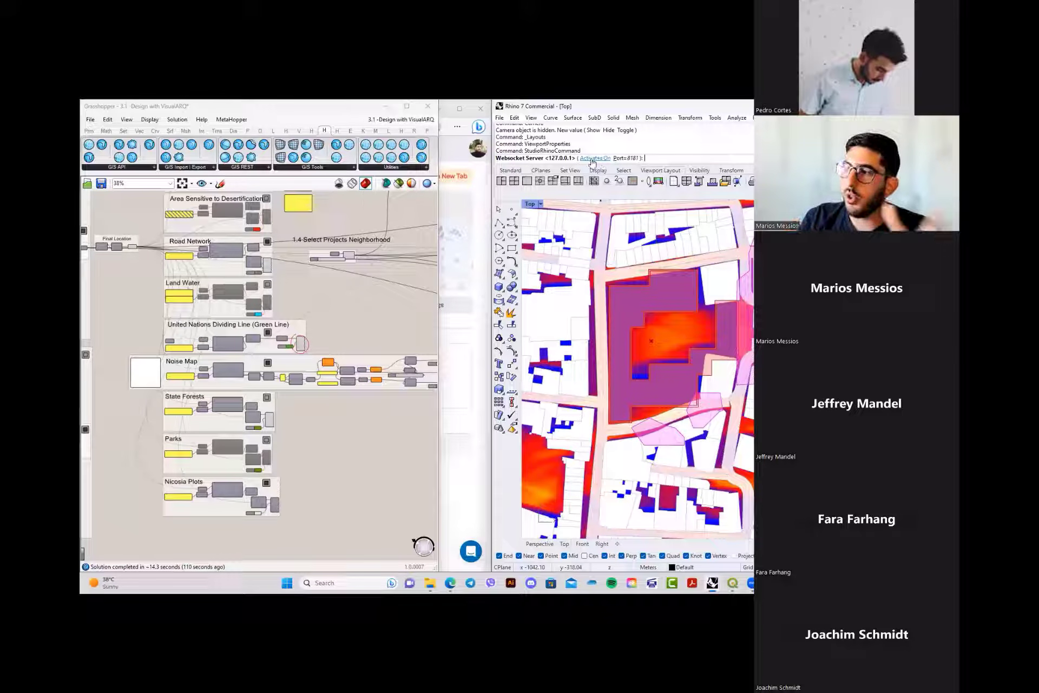
left_click(349, 112)
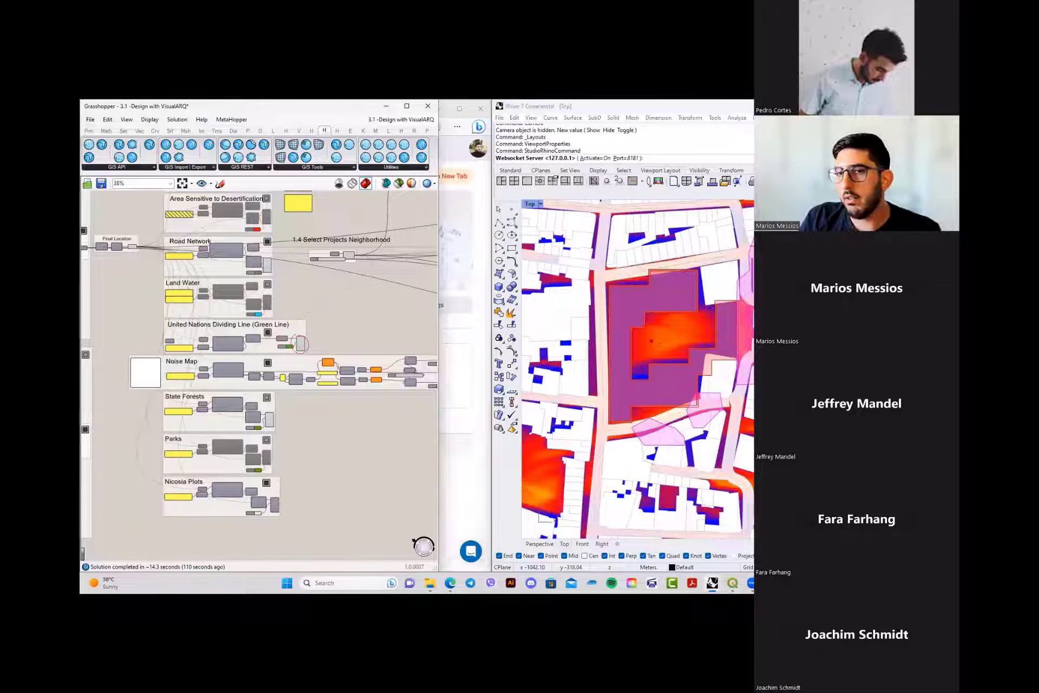
left_click(386, 106)
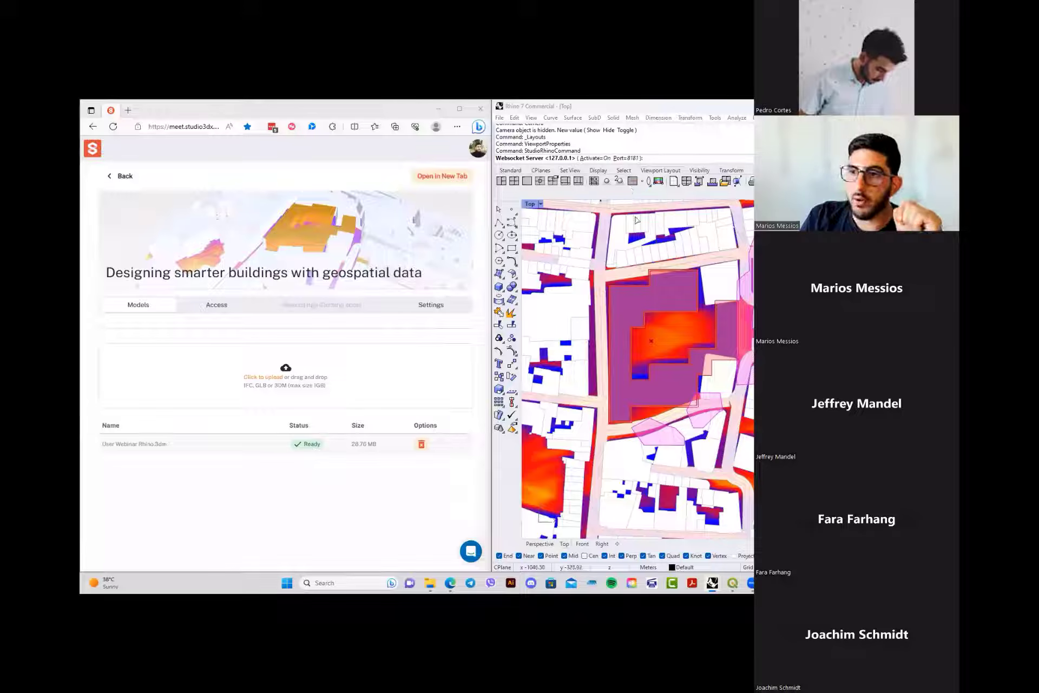
left_click(631, 239)
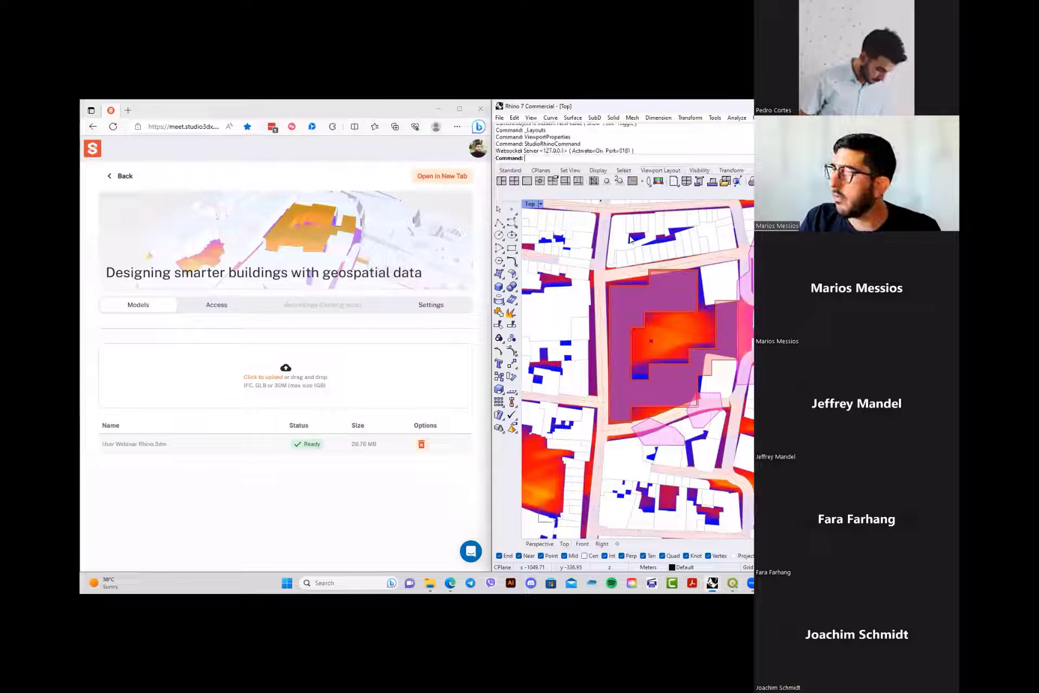
- Show the proposed building in Rhino's Perspective viewport and open the Studio 3DX scene in a new browser tab
left_click(540, 544)
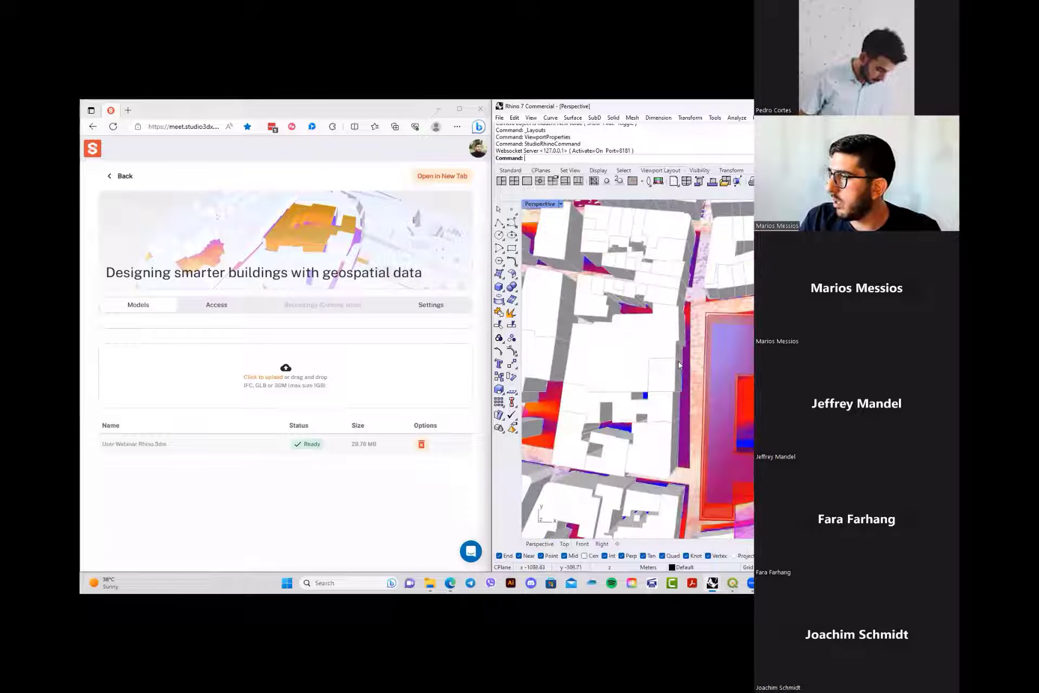
right_click_drag(639, 390, 747, 338)
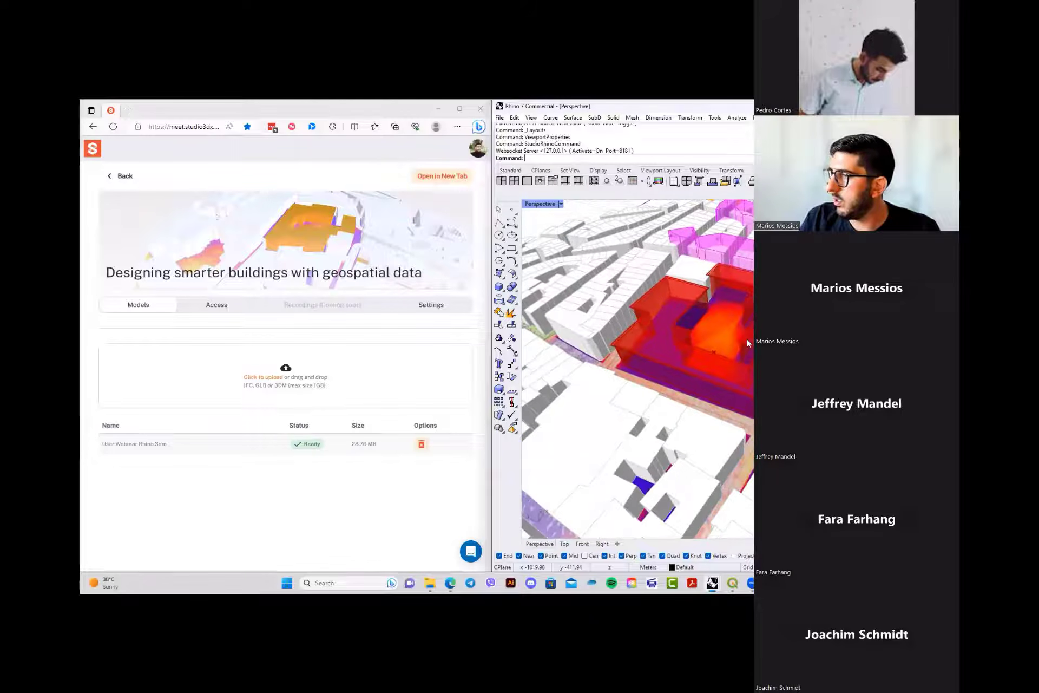
left_click(442, 176)
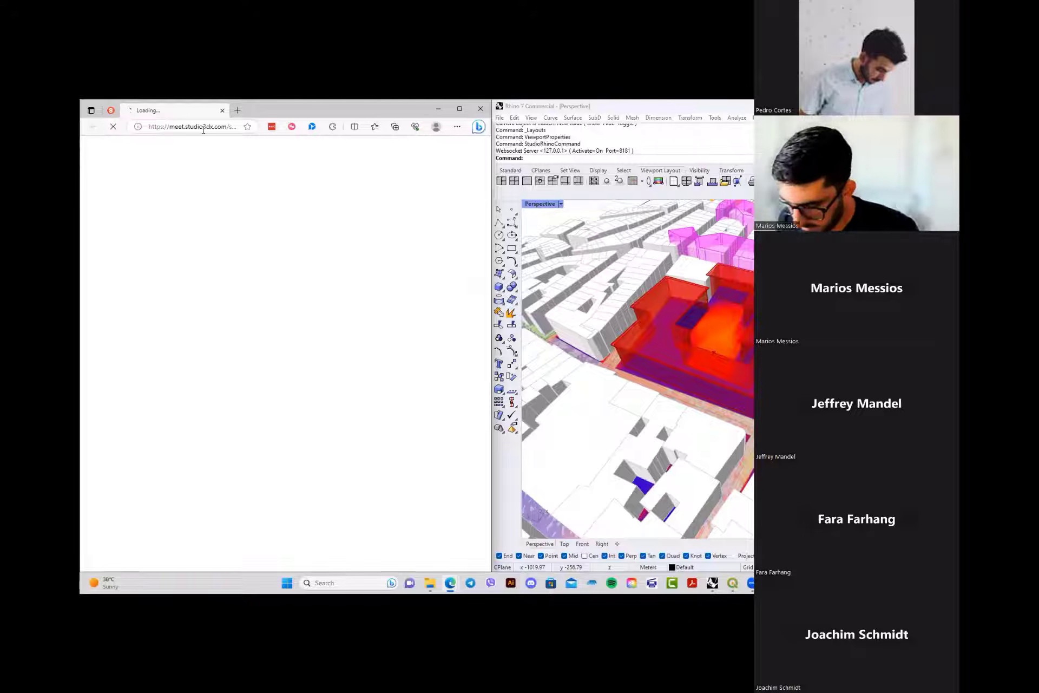
left_click(203, 127)
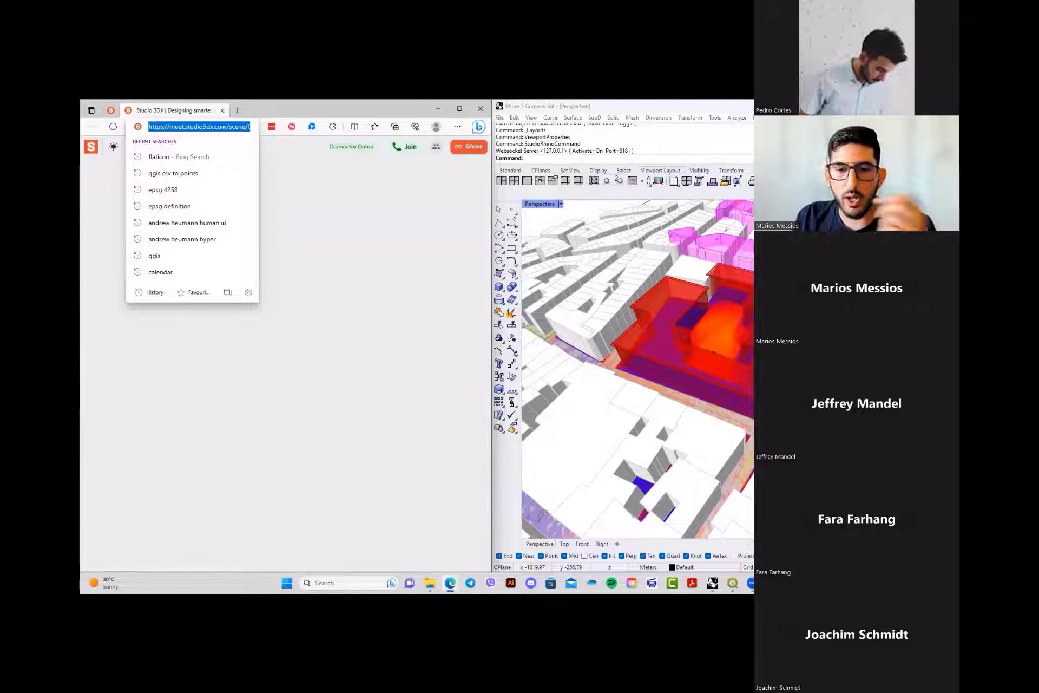
key("Return")
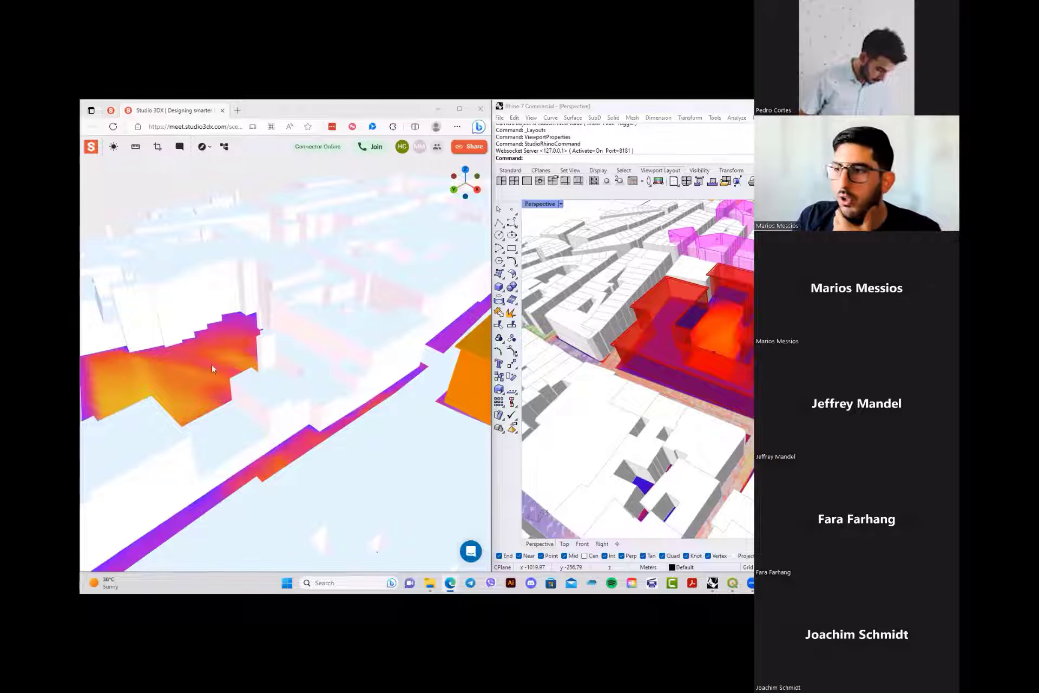
- Frame the proposed building in the Studio 3DX scene and follow another participant's view through the participant list
scroll(389, 284, "down", 3)
right_click_drag(385, 264, 344, 331)
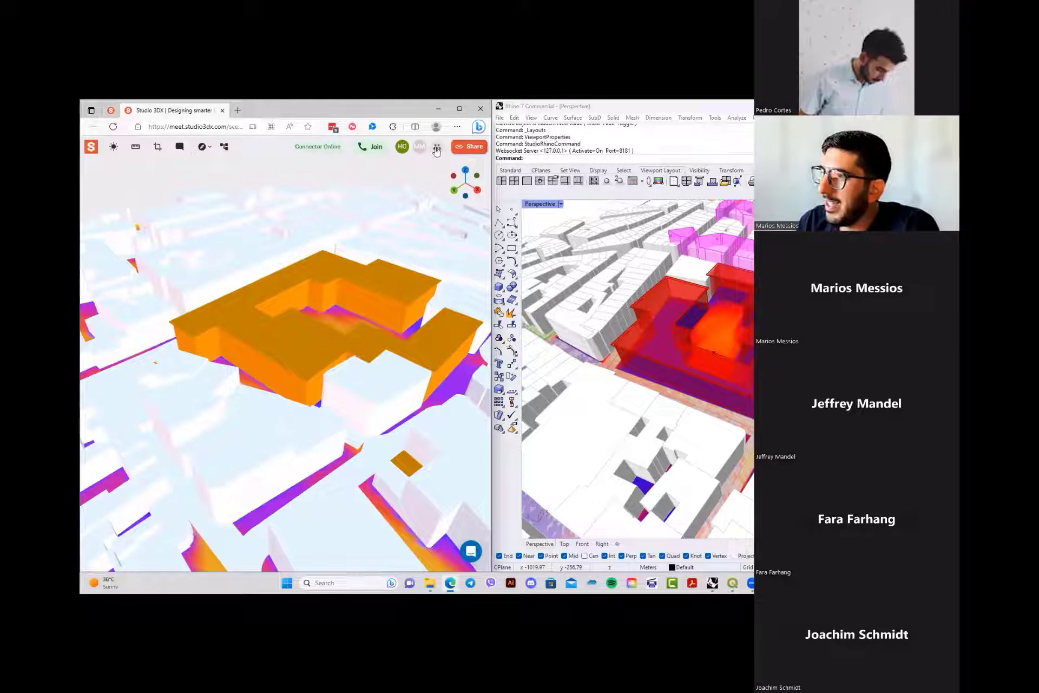
left_click(436, 149)
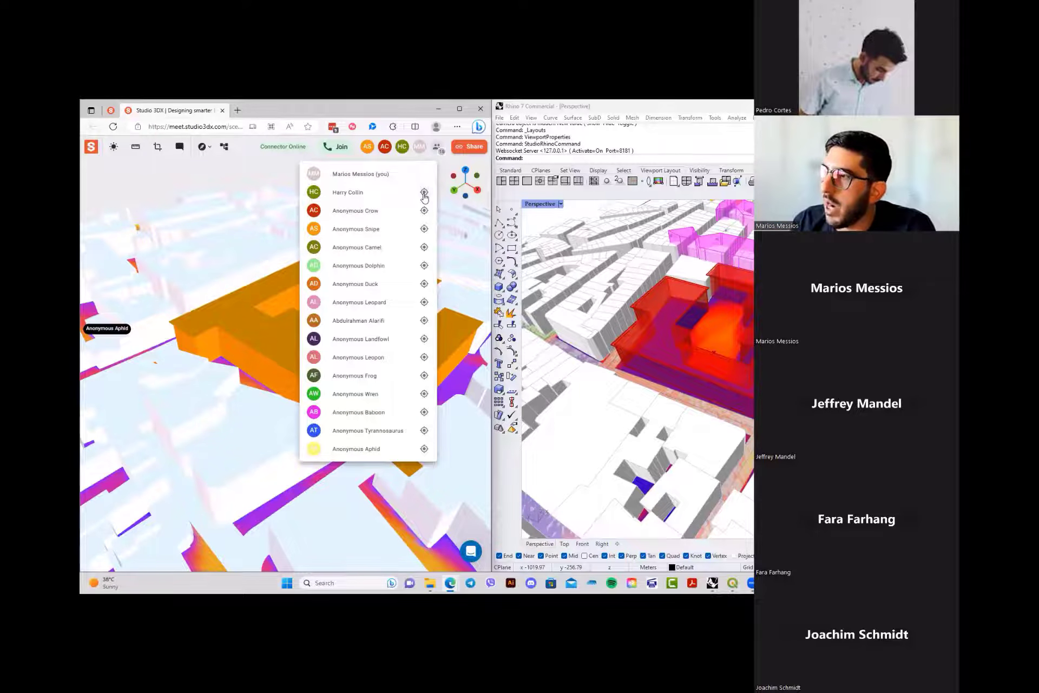
left_click(424, 194)
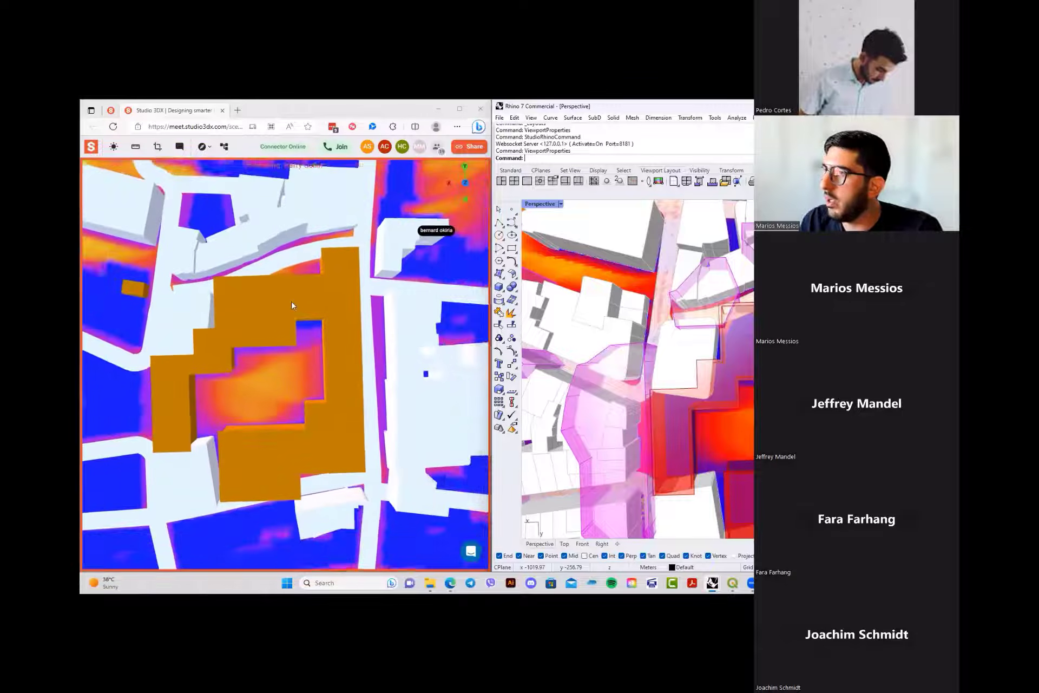
left_click(438, 147)
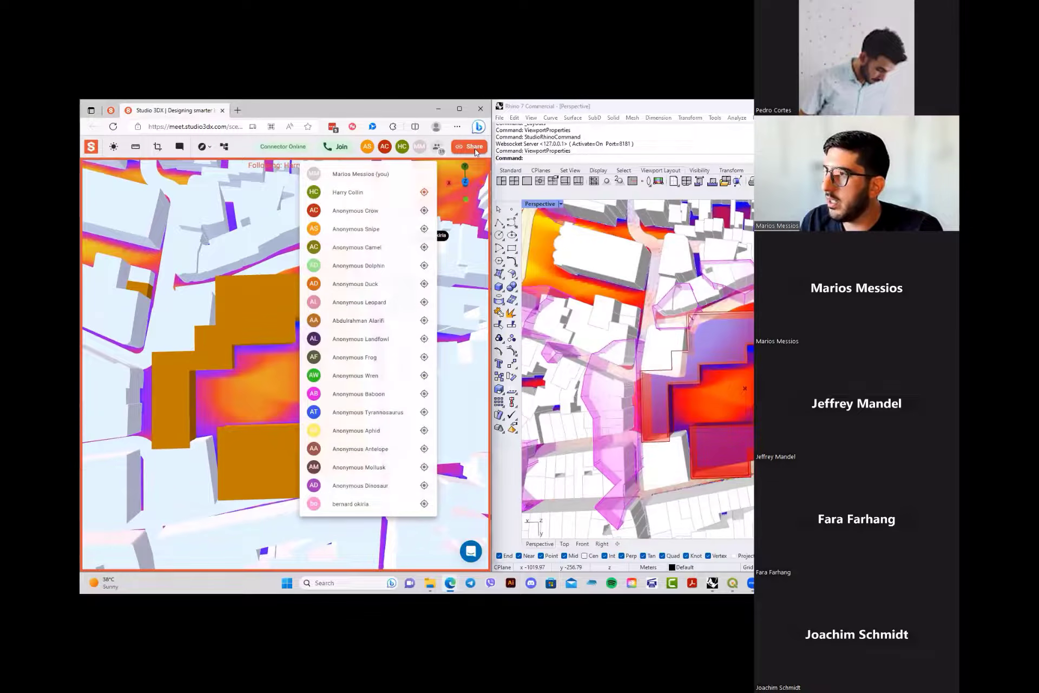
left_click(439, 148)
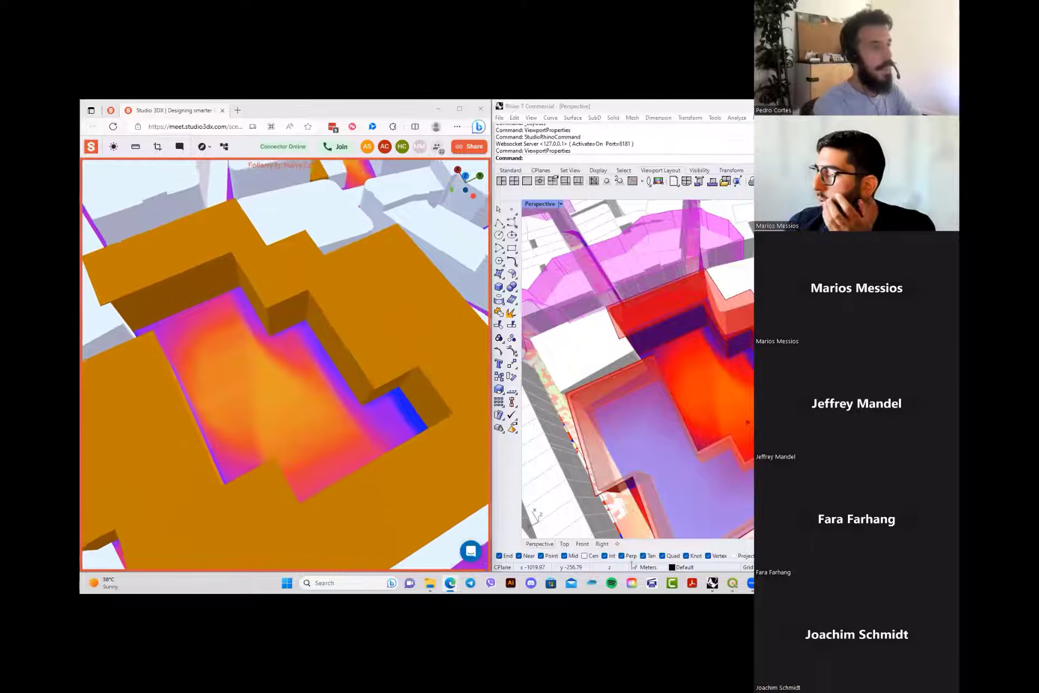
- Switch to the open-data browser window and select the web addresses of the datos.gob.es home page and the Pamplona pedestrian zones dataset
mouse_move(451, 585)
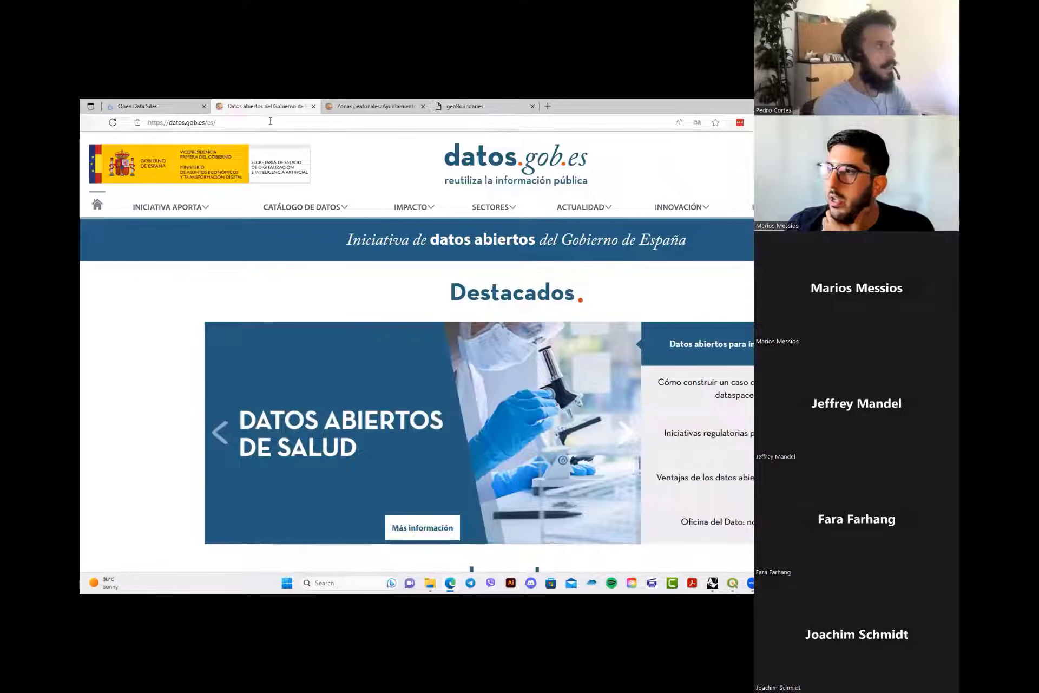
left_click(270, 121)
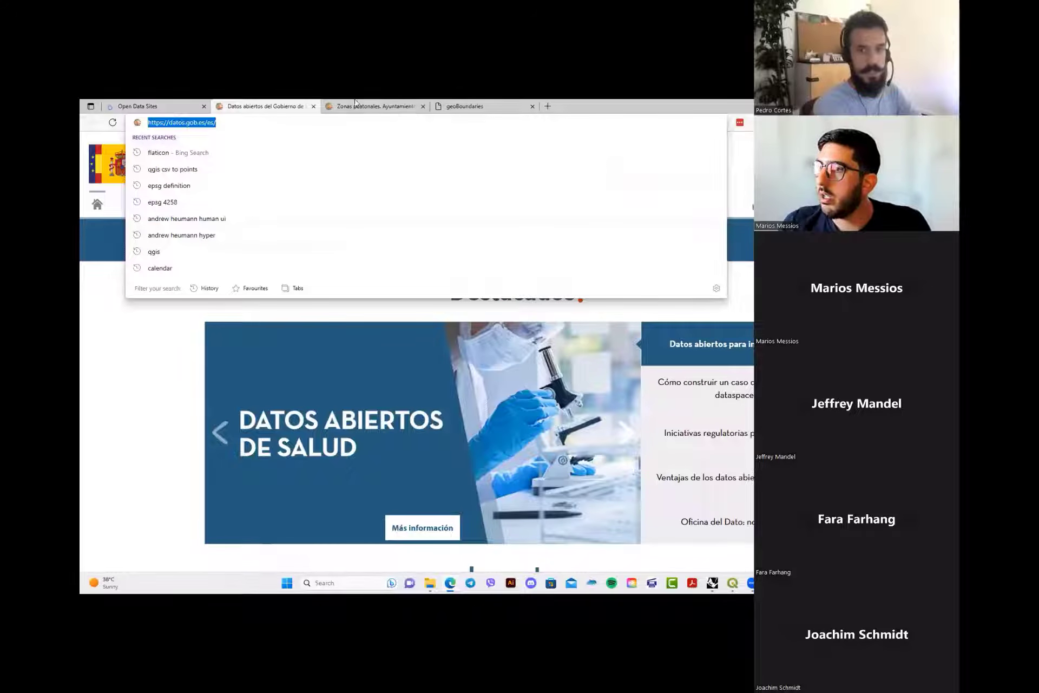
left_click(355, 104)
left_click(270, 123)
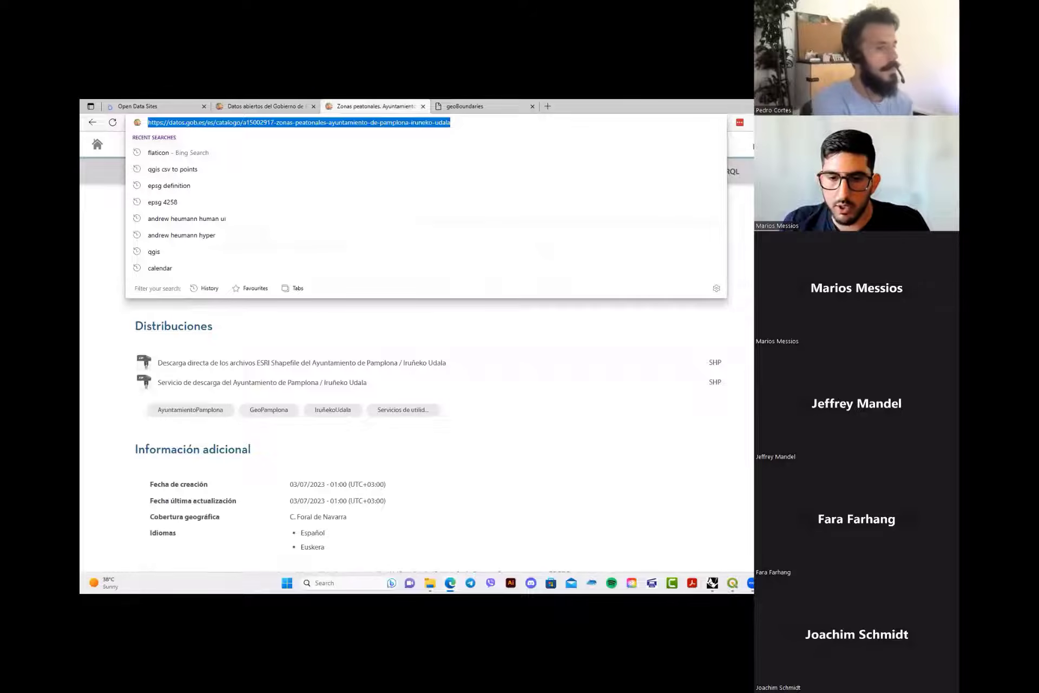
- Close the datos.gob.es home page and the Pamplona pedestrian zones dataset page
left_click(281, 104)
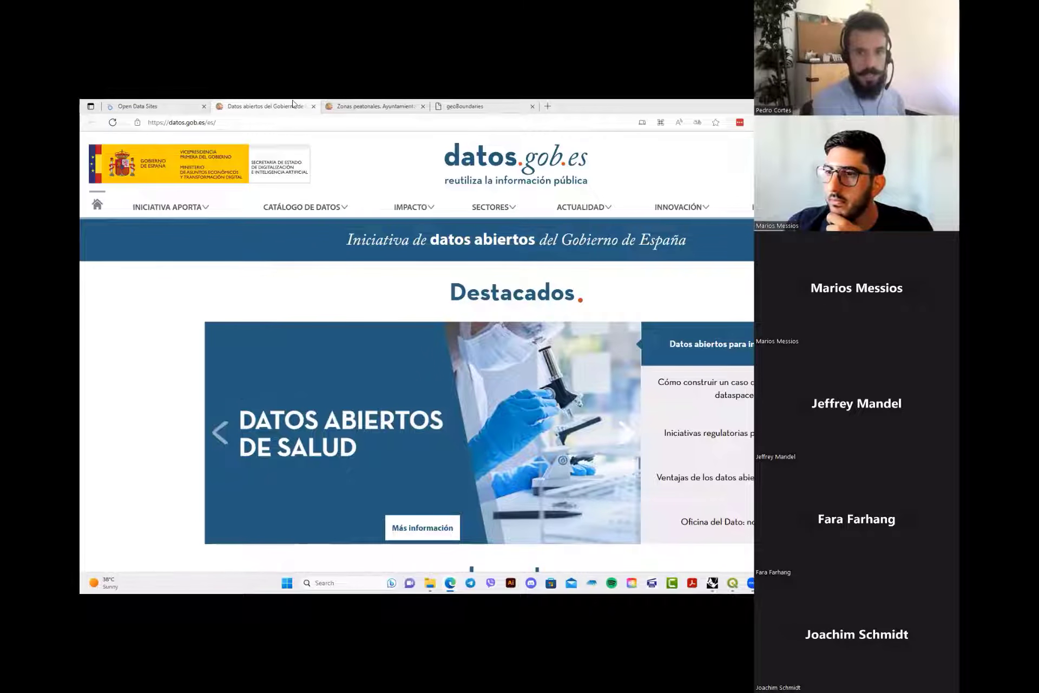
left_click(313, 107)
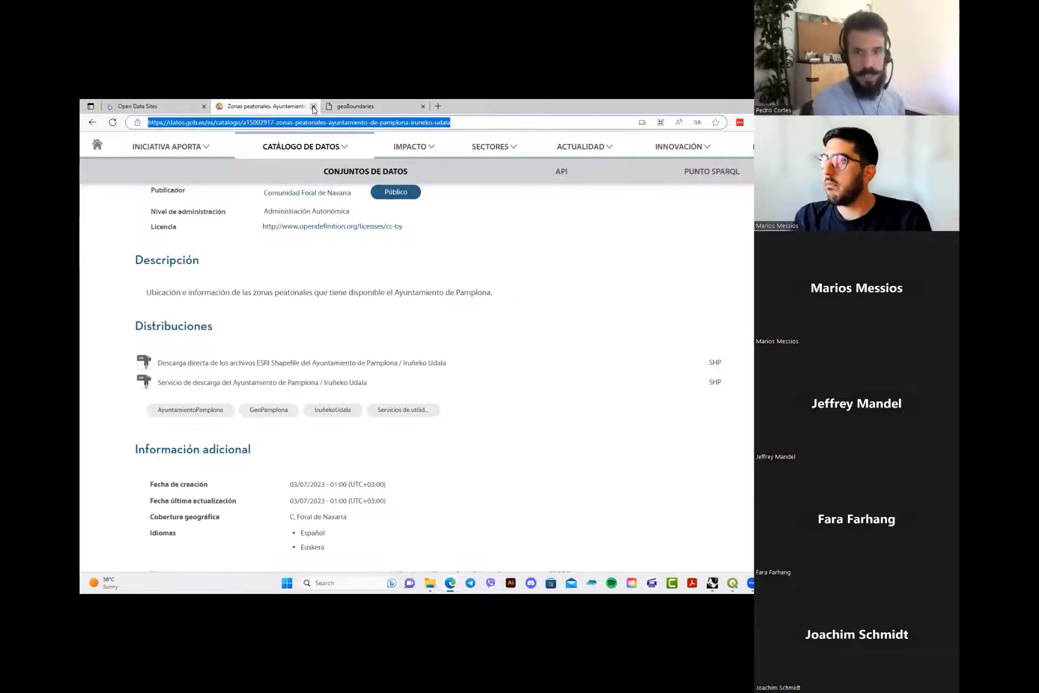
left_click(313, 107)
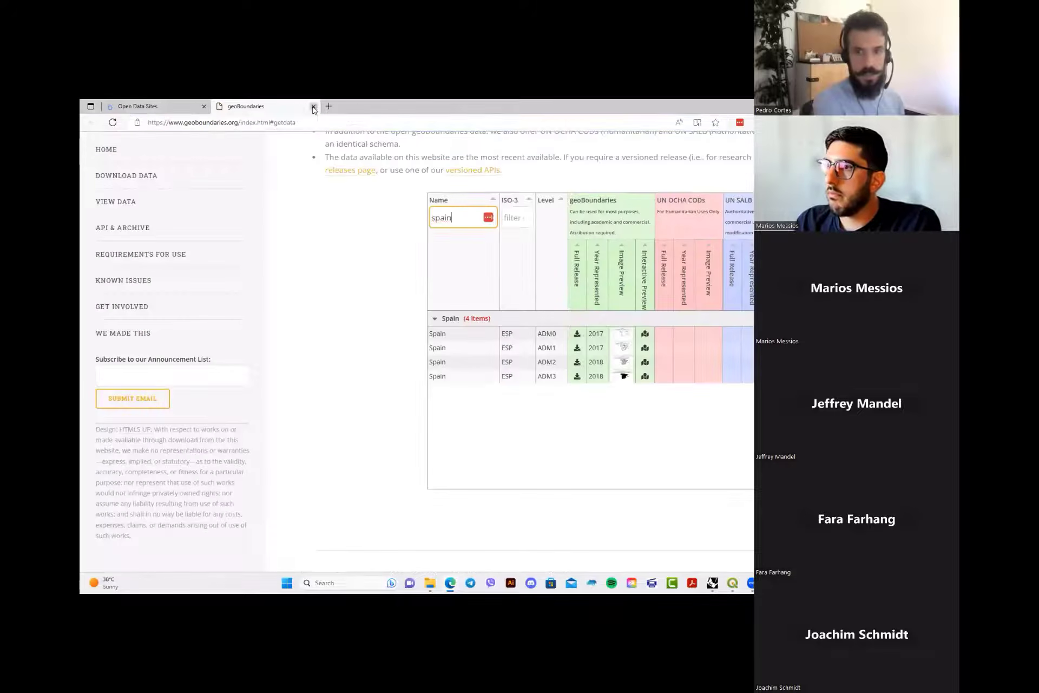
- Close the geoBoundaries page and put away the open-data browser window to return to the Studio 3DX scene
left_click(314, 108)
left_click(907, 106)
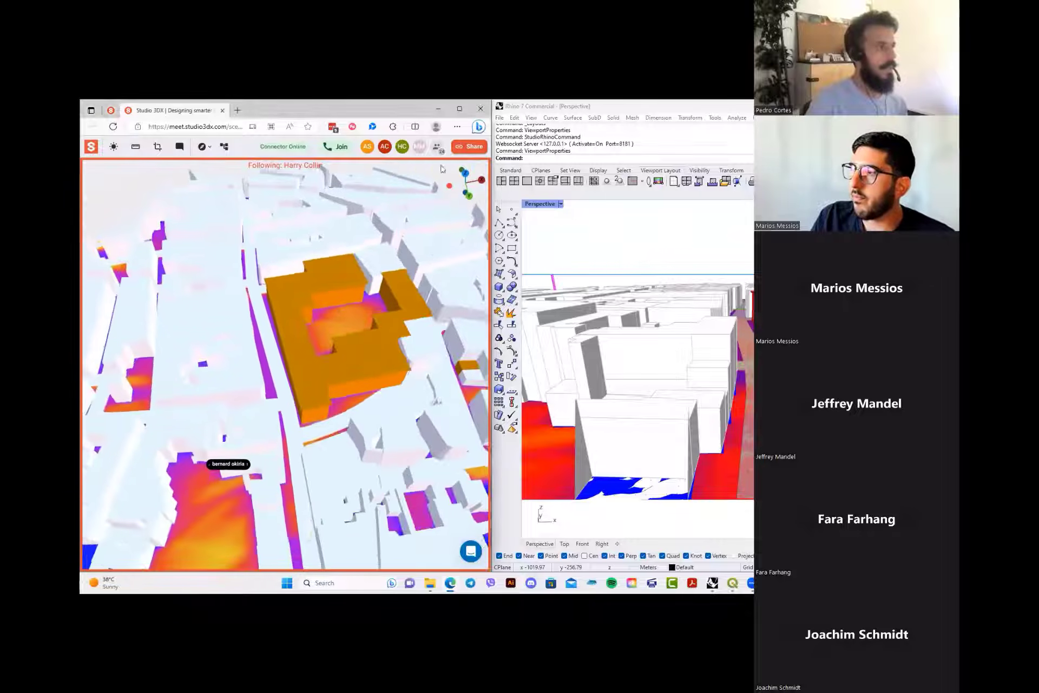
- Stop following the other participant in Studio 3DX and show the whole shared scene beside the city model in Rhino's Perspective viewport
left_click(438, 148)
left_click(421, 184)
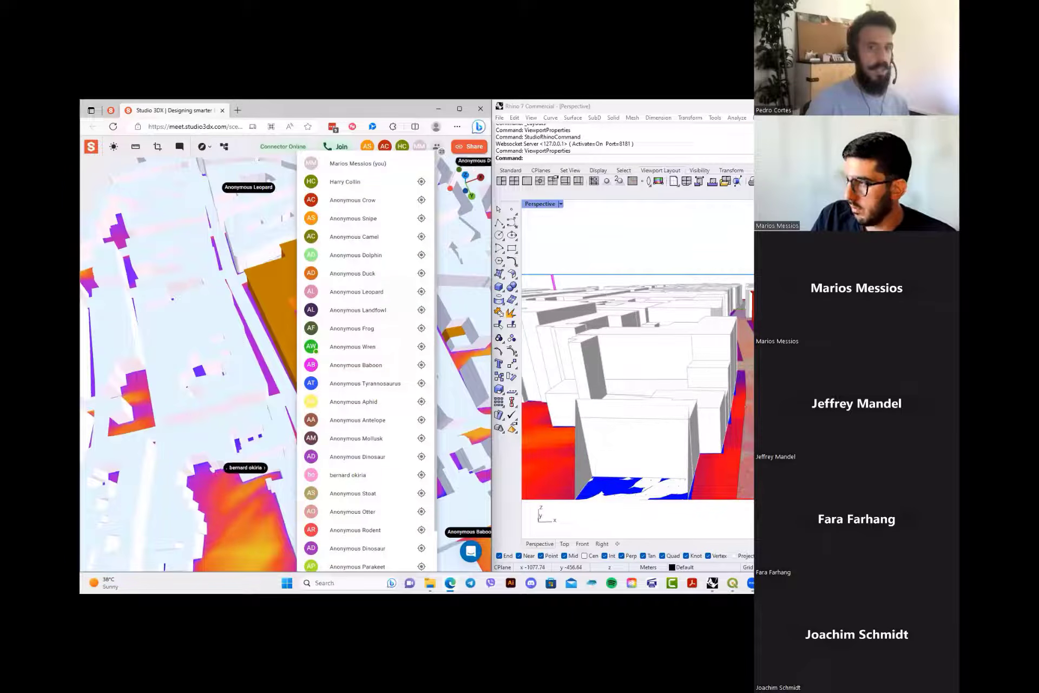
right_click_drag(774, 349, 717, 395)
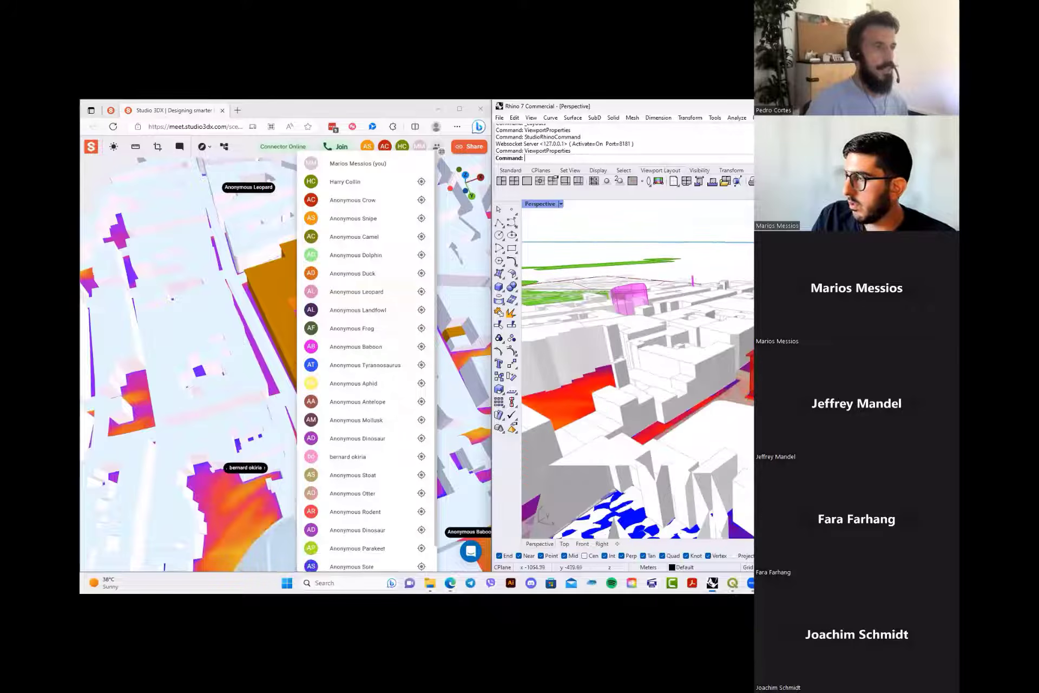
left_click(204, 167)
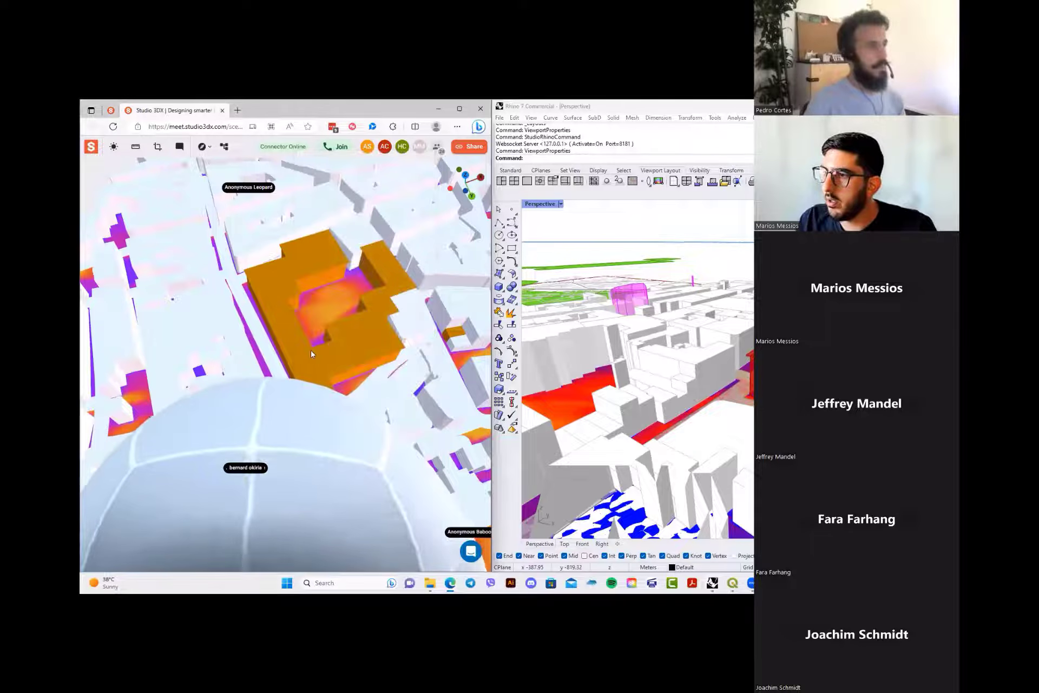
scroll(311, 354, "down", 5)
left_click(763, 351)
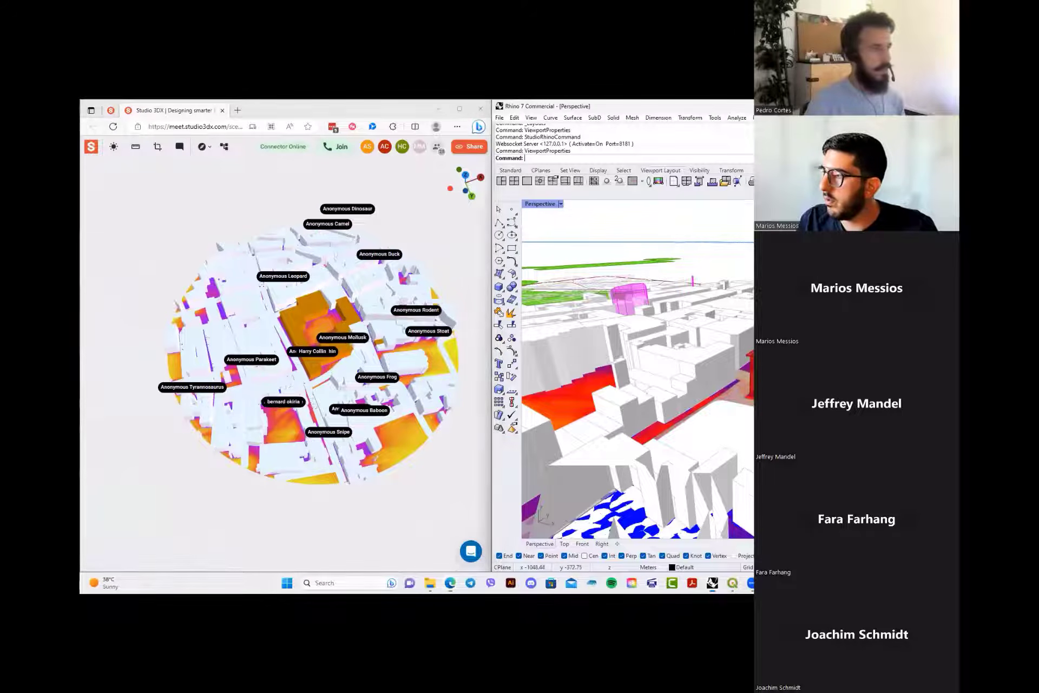
right_click_drag(763, 352, 652, 409, "shift")
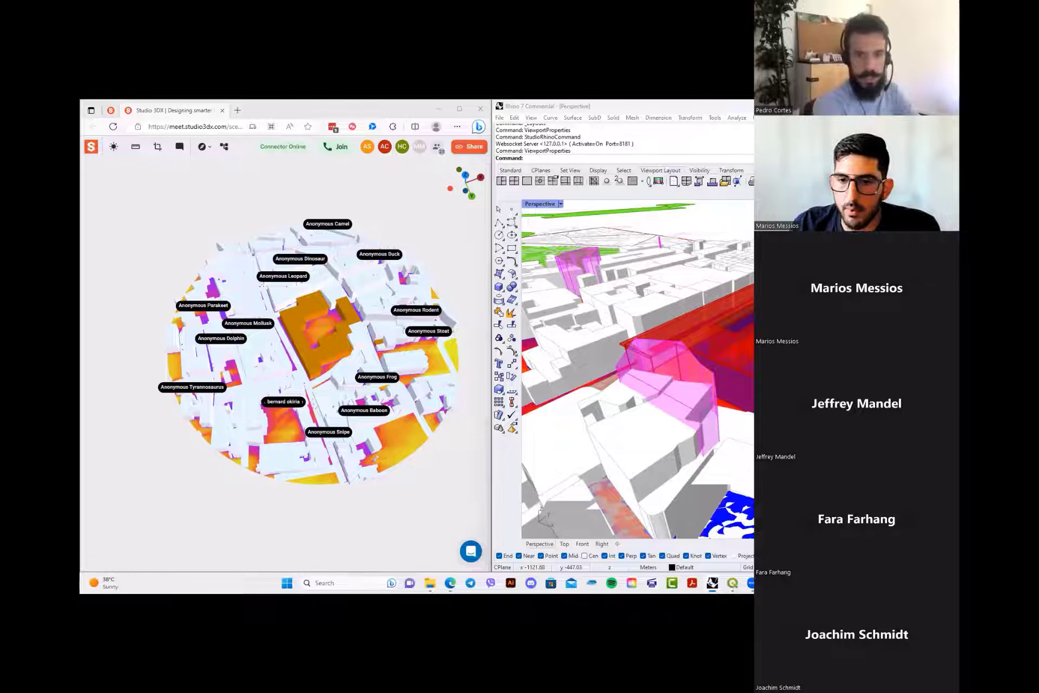
- Check the participant list and examine the shared city model around the proposed building from several angles in Studio 3DX
left_click_drag(325, 347, 353, 330)
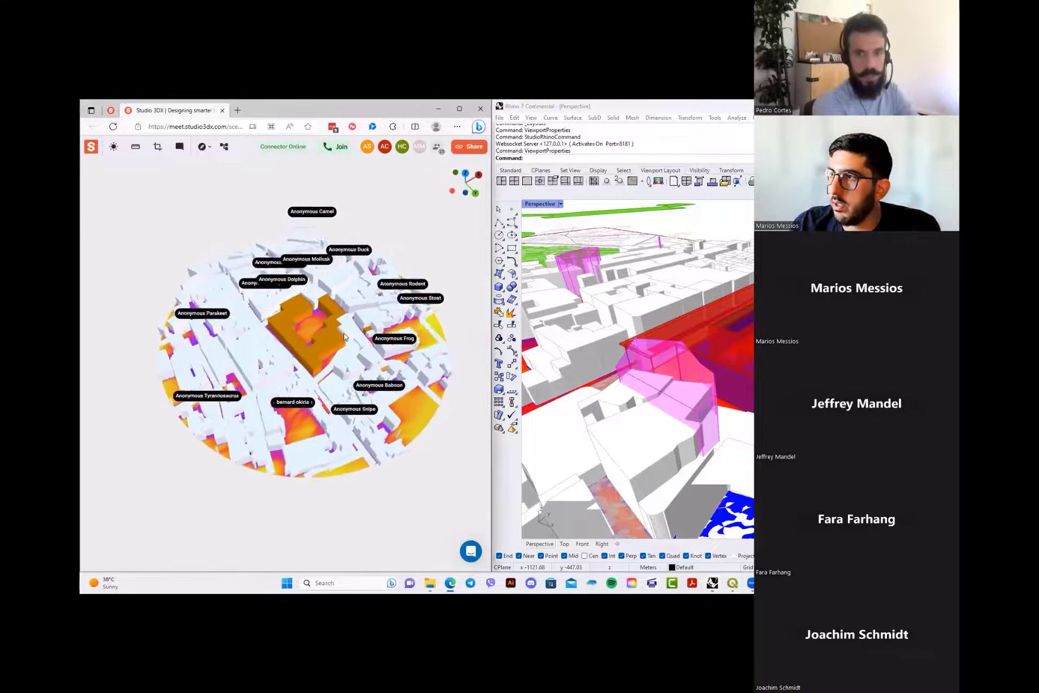
left_click(439, 146)
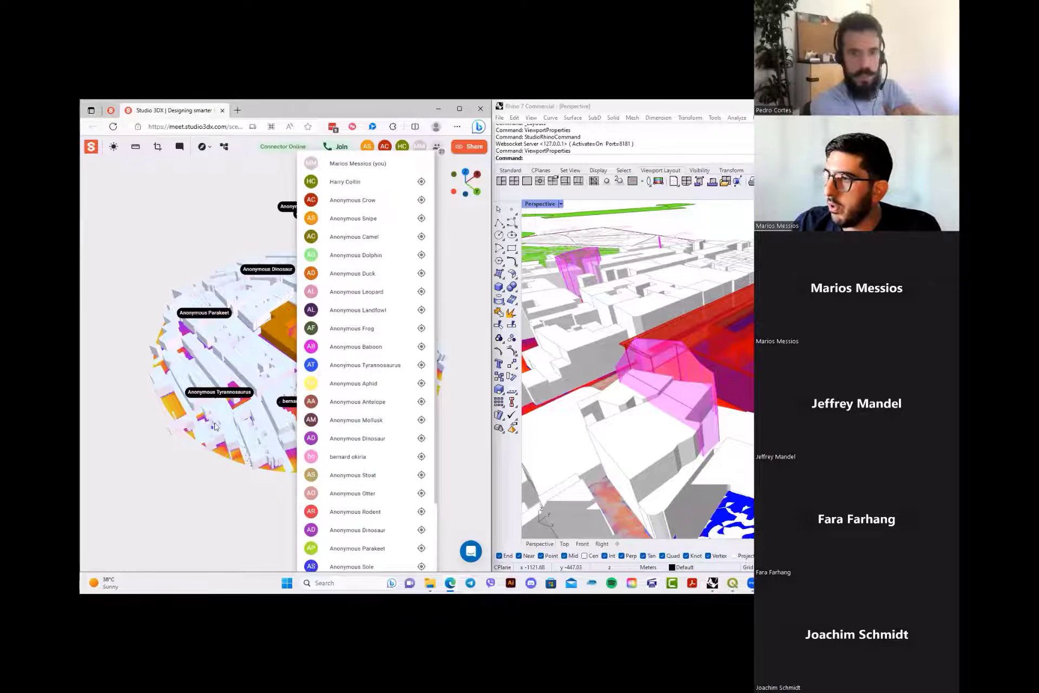
left_click(209, 431)
left_click_drag(314, 358, 342, 360)
scroll(339, 352, "down", 5)
scroll(331, 383, "up", 8)
right_click_drag(342, 368, 395, 320)
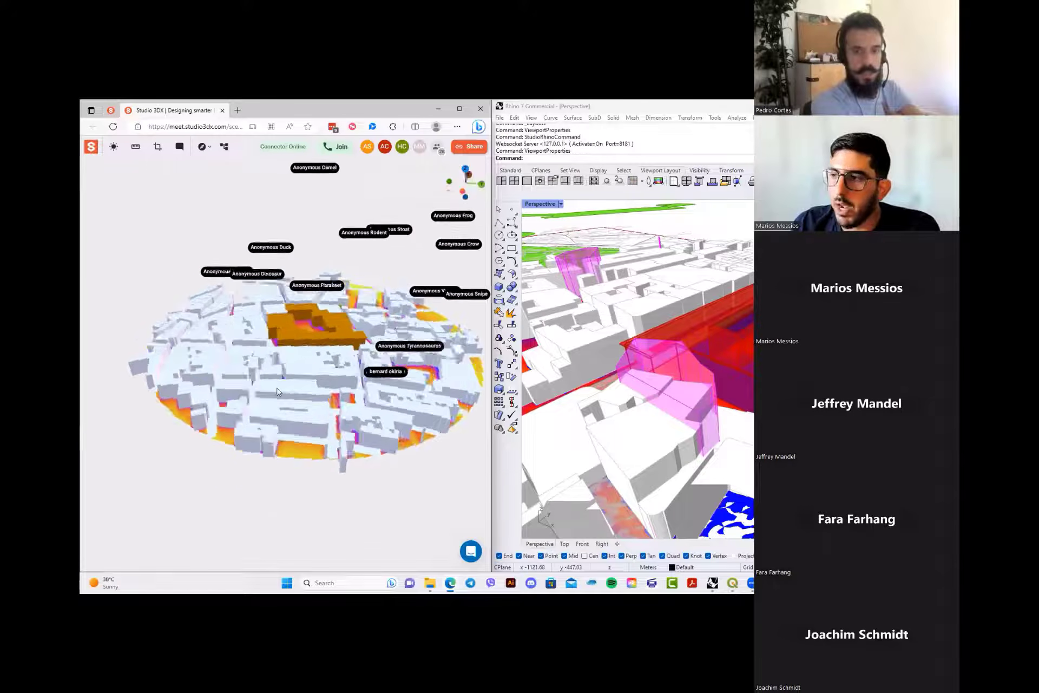
left_click_drag(347, 387, 268, 386)
left_click_drag(139, 325, 318, 422)
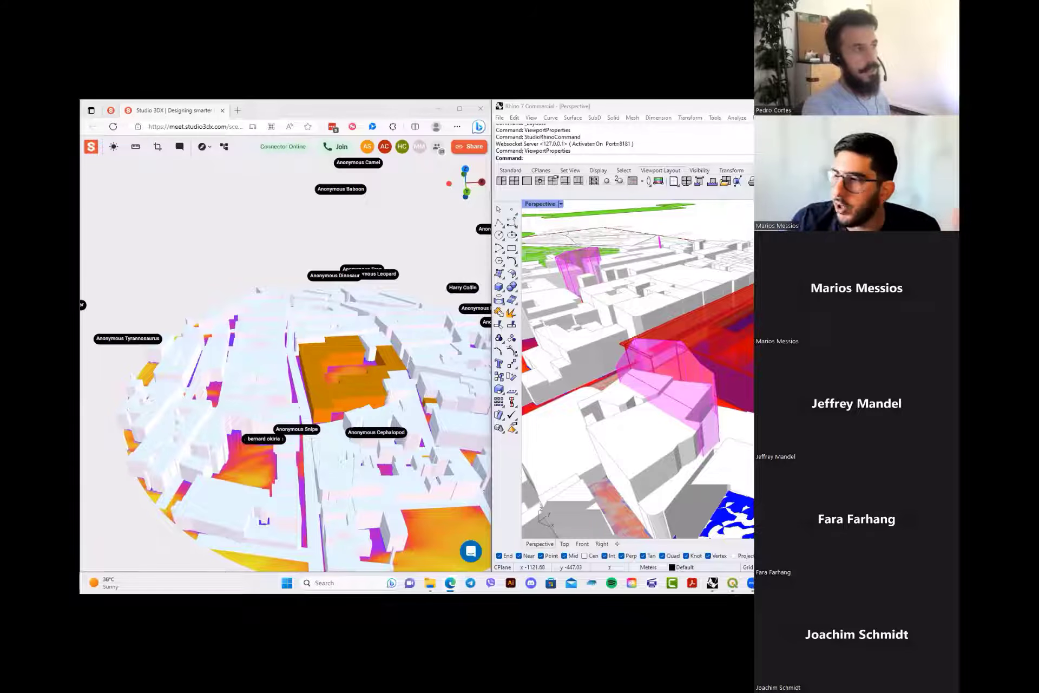
- Switch to Discord, look through the general channel of the Heron GIS server, and return to the full Studio 3DX scene
left_click(531, 583)
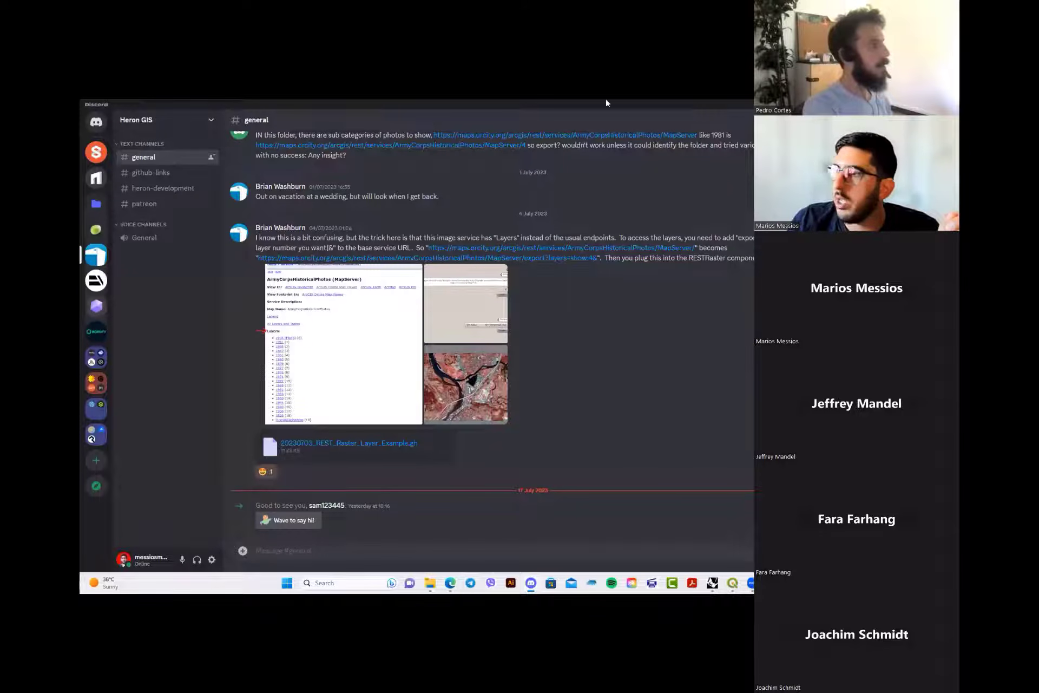
left_click_drag(606, 103, 598, 101)
scroll(476, 374, "up", 11)
scroll(456, 392, "down", 7)
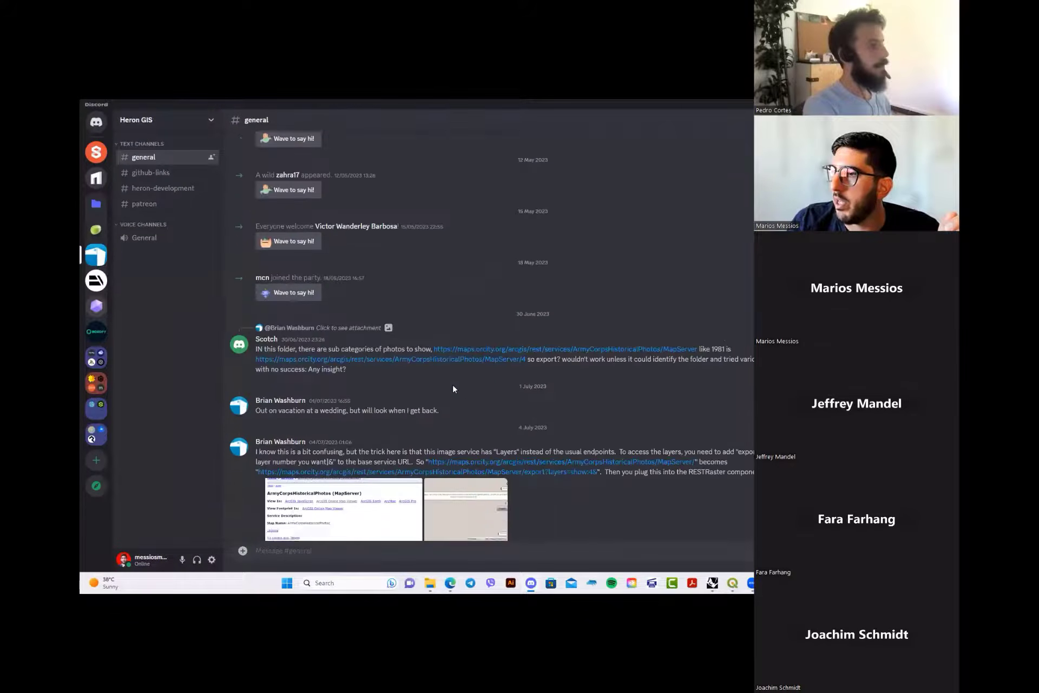
scroll(491, 362, "down", 4)
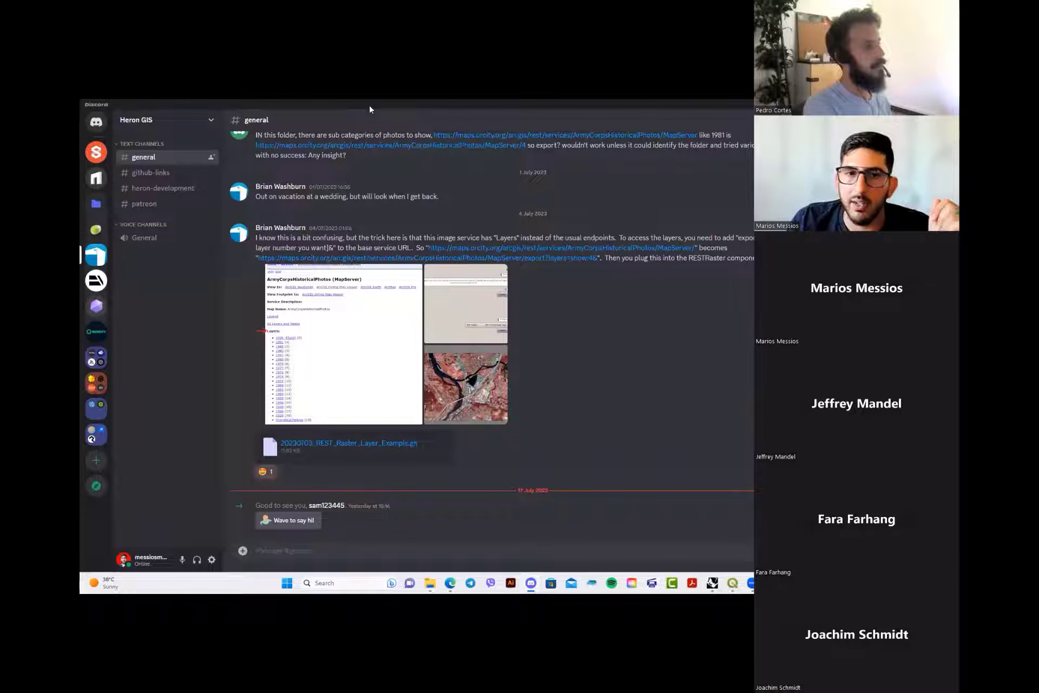
left_click(920, 105)
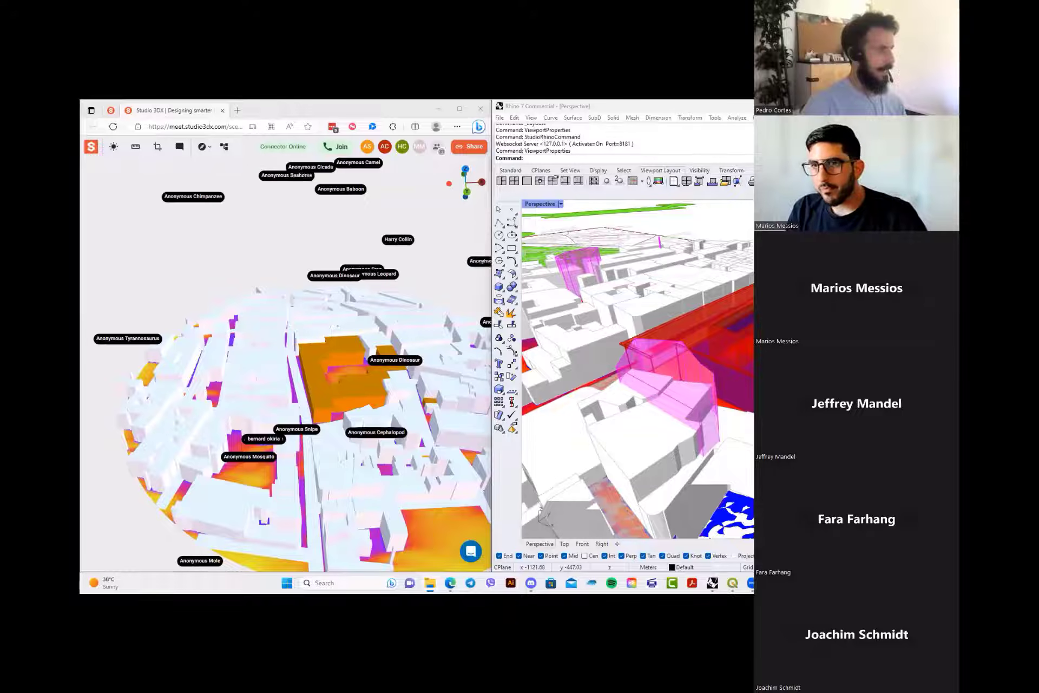
scroll(269, 412, "down", 5)
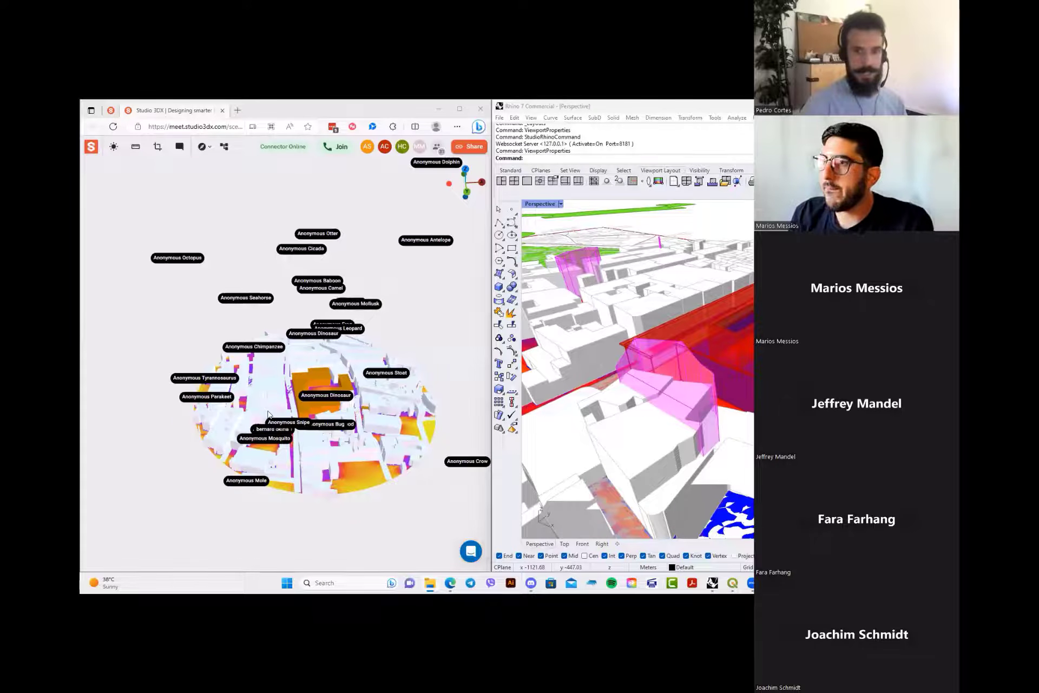